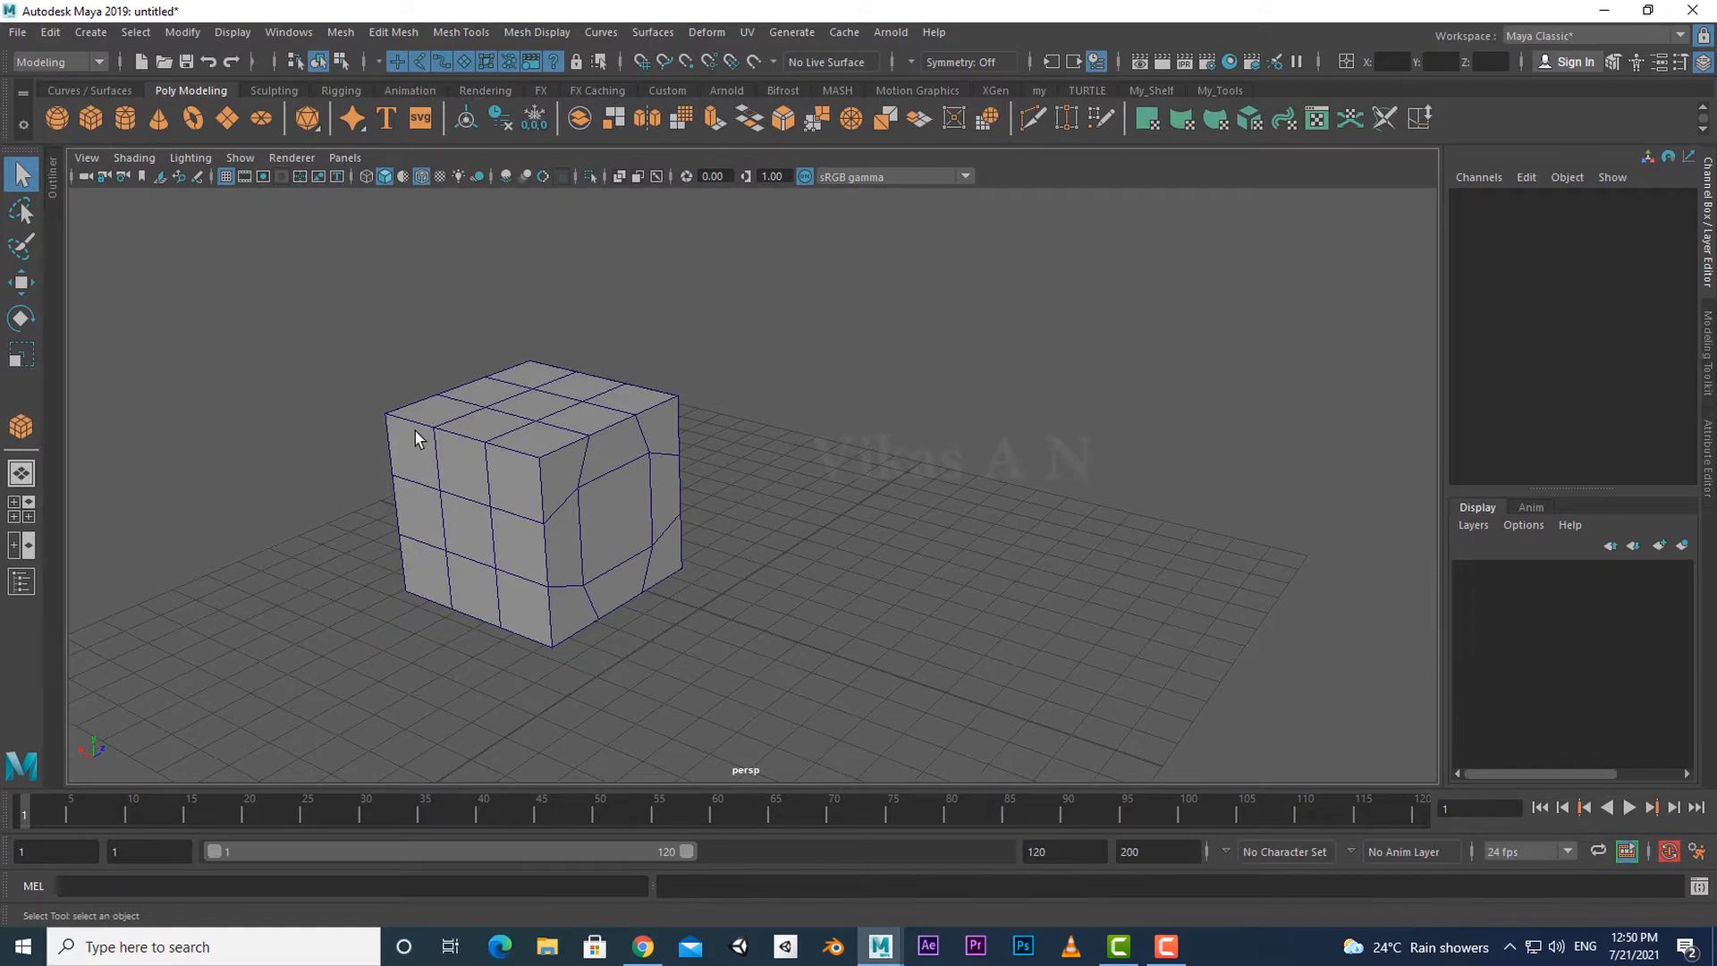
Duplicate the cube and move the copy along the X axis to about -10.56.
left_click_drag(583, 583, 606, 580, "alt")
left_click(587, 527)
scroll(559, 531, "down", 5)
key("w")
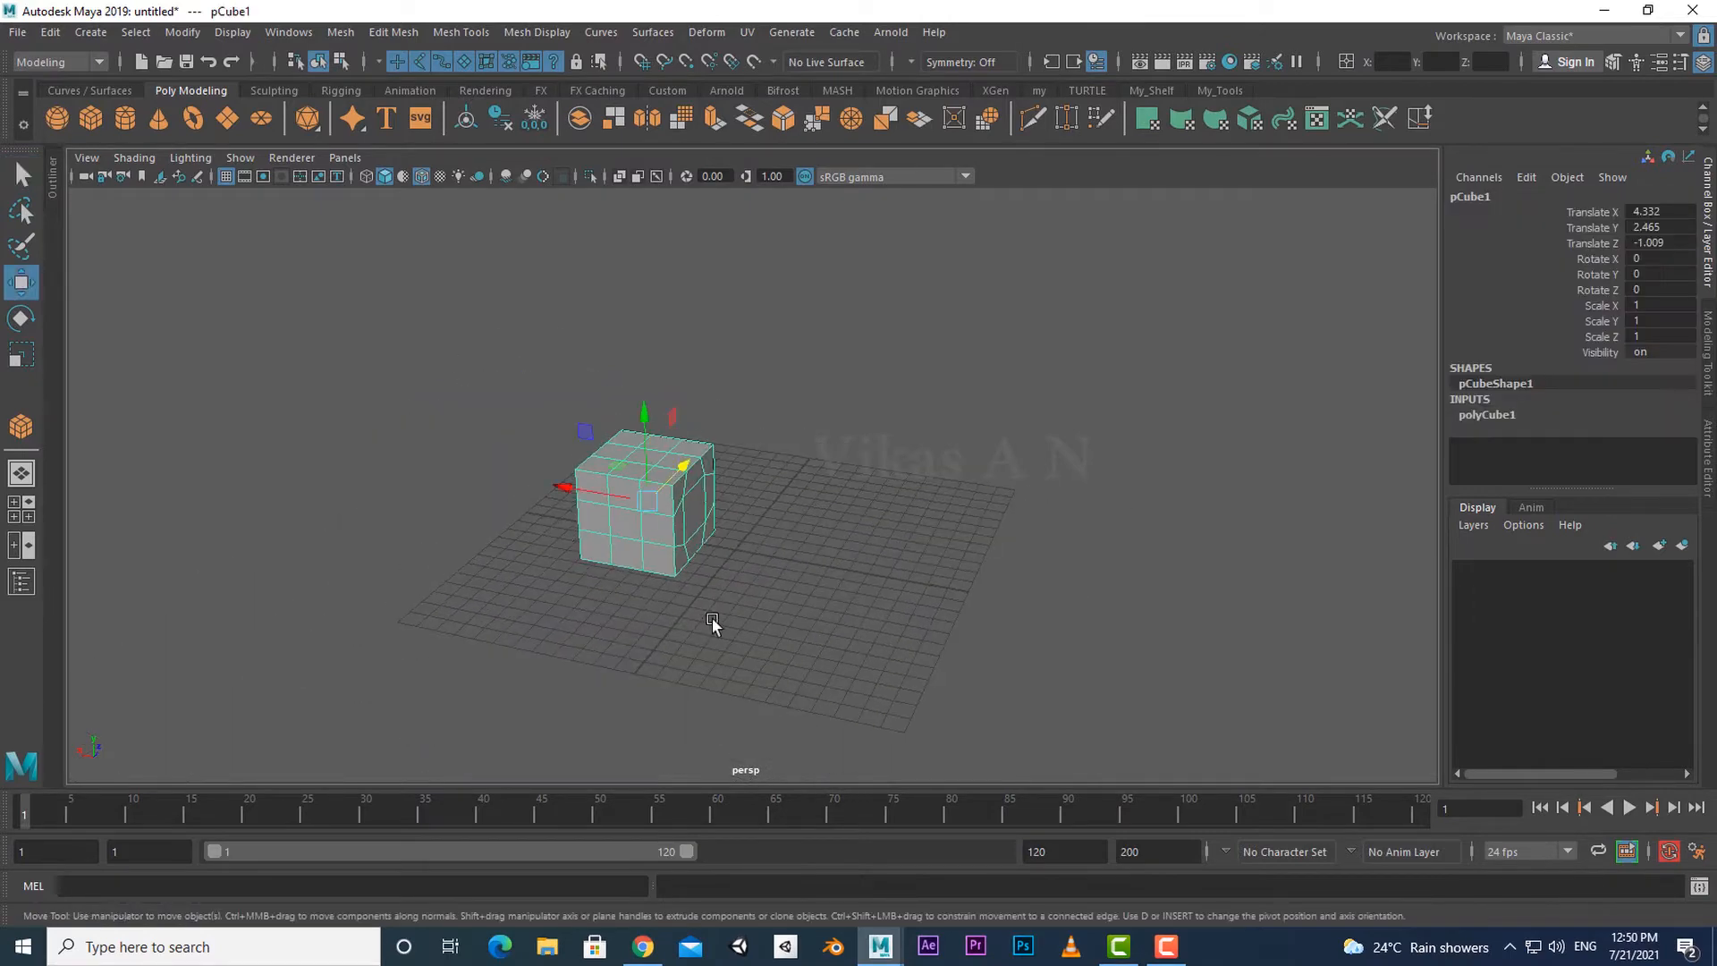
mouse_move(564, 506)
left_mouse_down("shift")
mouse_move(740, 536)
mouse_move(957, 629)
left_mouse_up("shift")
scroll(818, 590, "up", 3)
key("e")
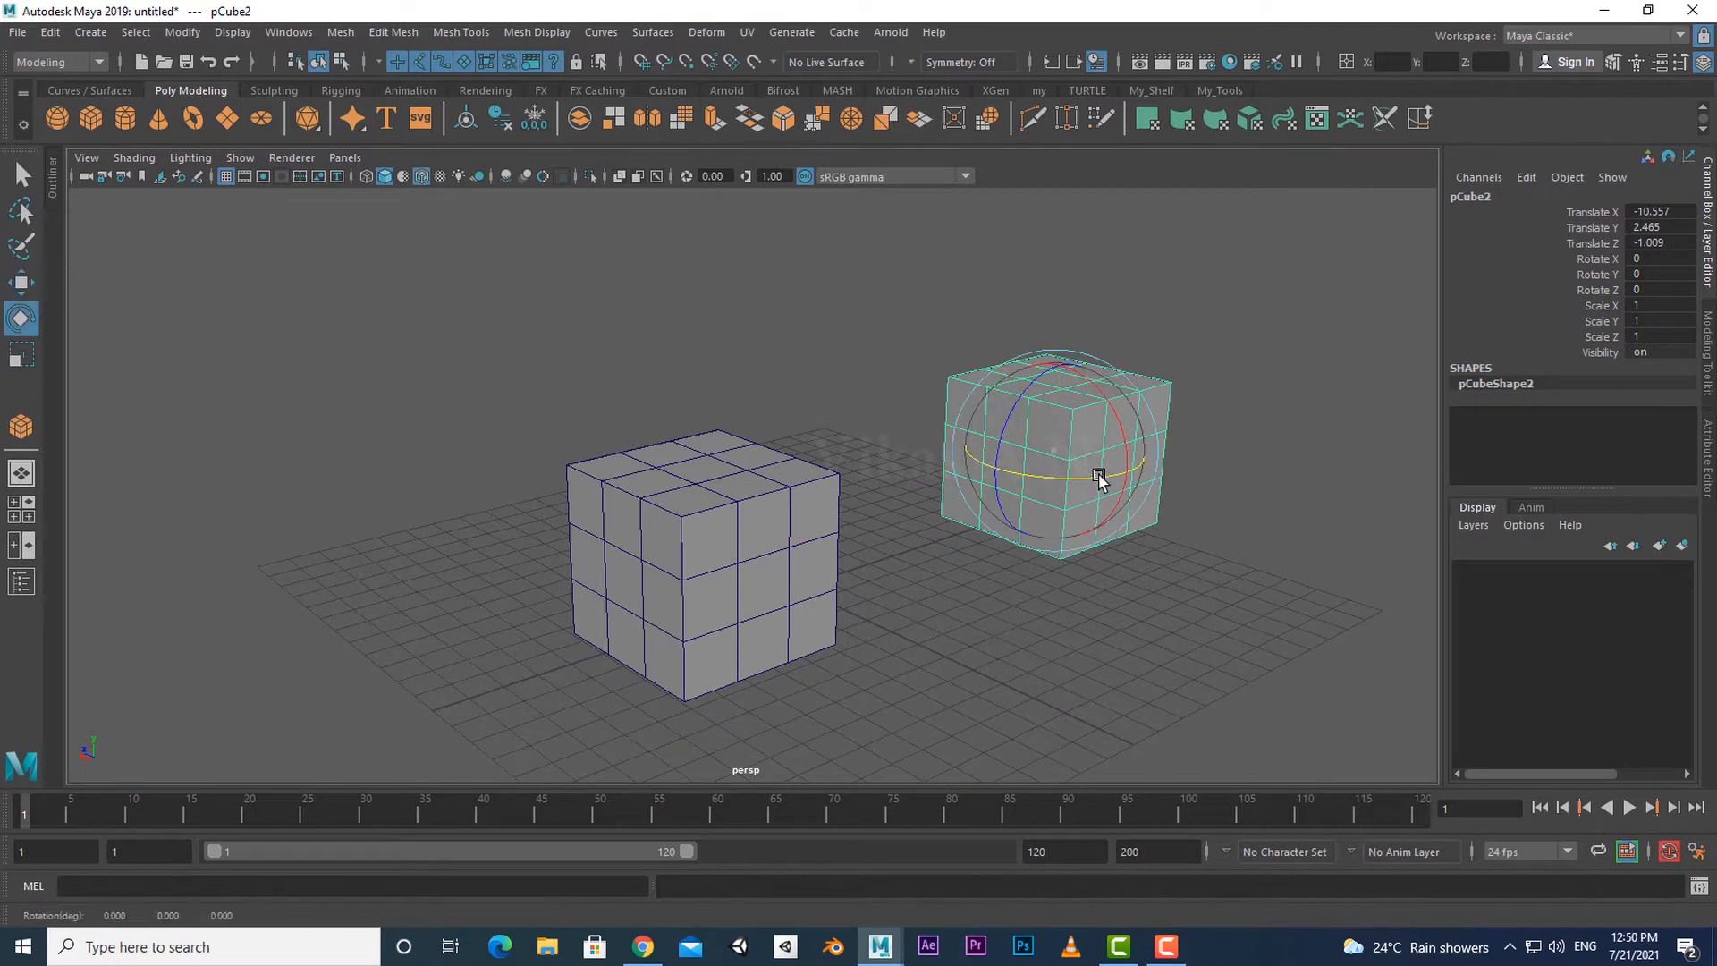
Rotate the duplicated cube to exactly 180 degrees around the Y axis and deselect it.
left_click_drag(1099, 474, 1029, 479)
left_click(1663, 273)
type("180")
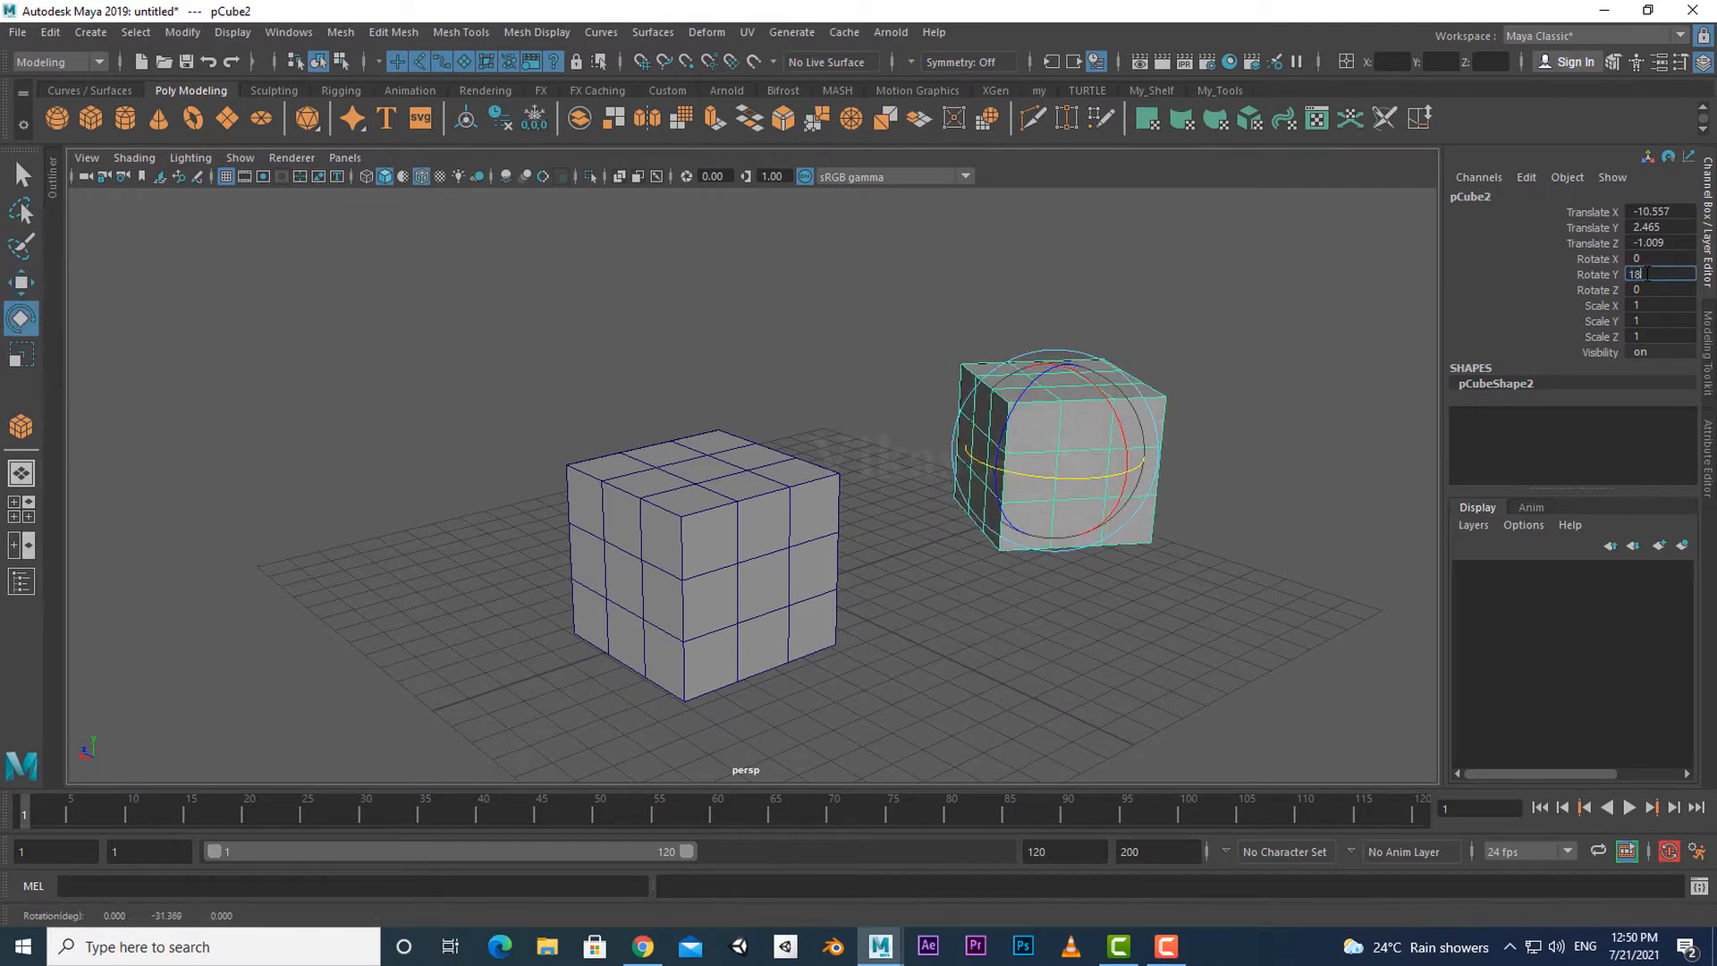
key("Return")
left_click_drag(1321, 447, 695, 467, "alt")
left_click(640, 587)
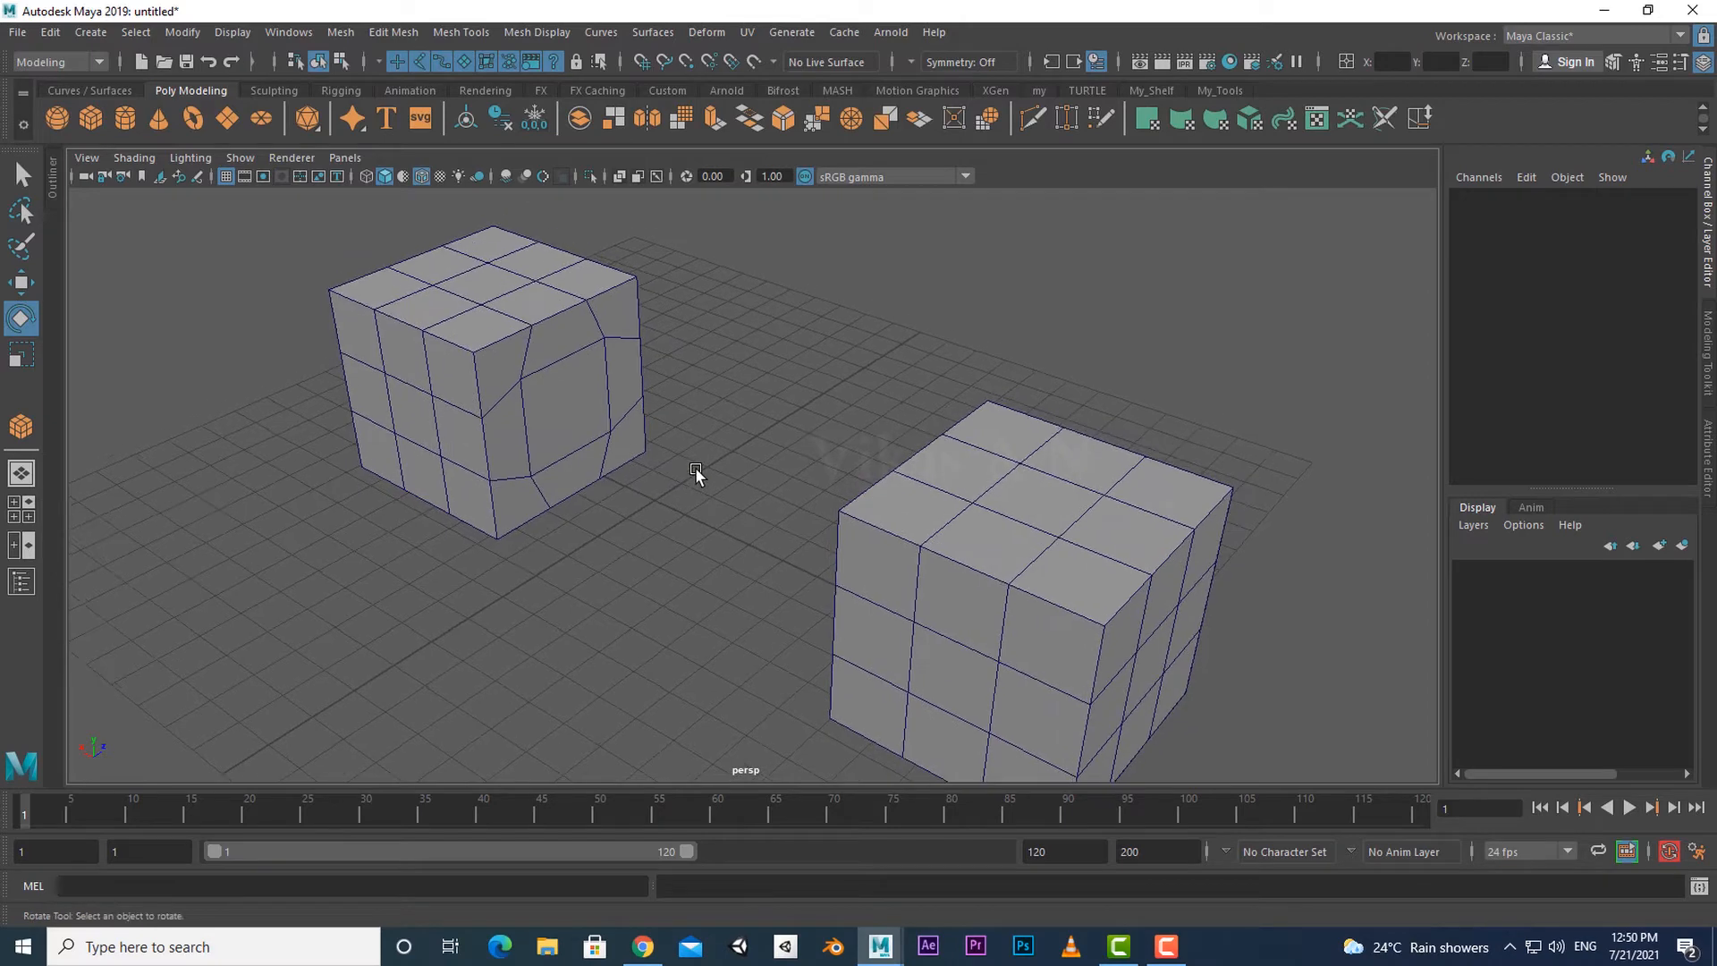
Select both cubes and combine them into a single polygon mesh.
scroll(694, 467, "down", 3)
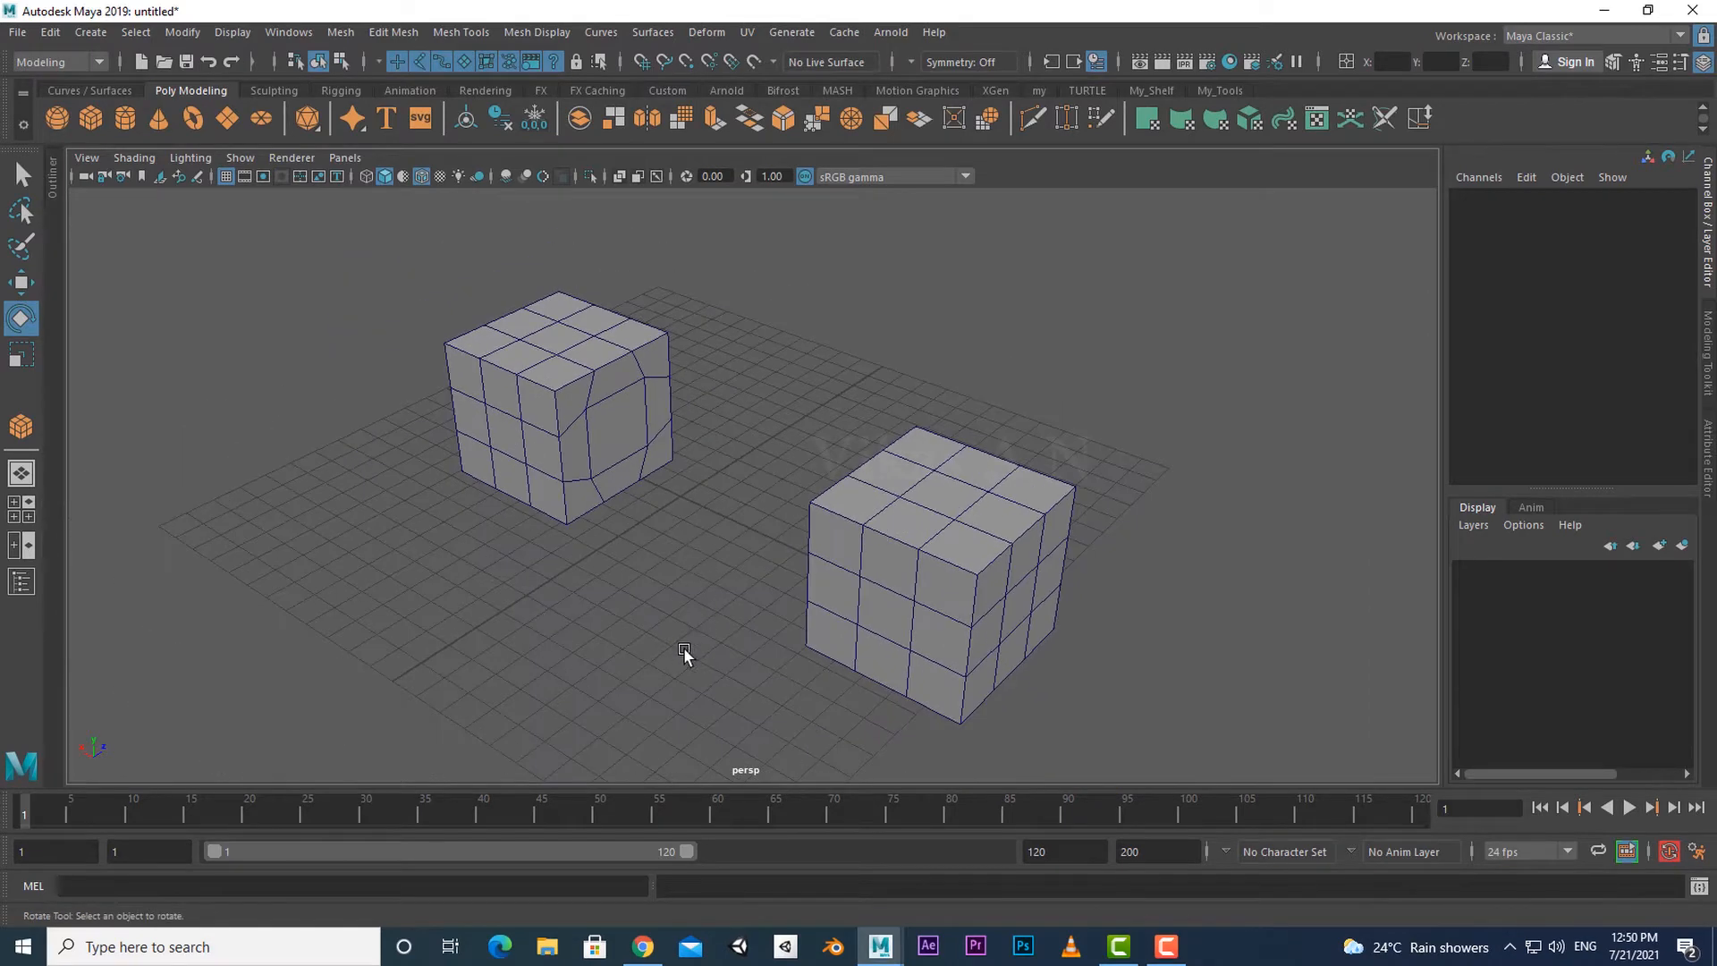
left_click_drag(683, 646, 695, 645, "alt")
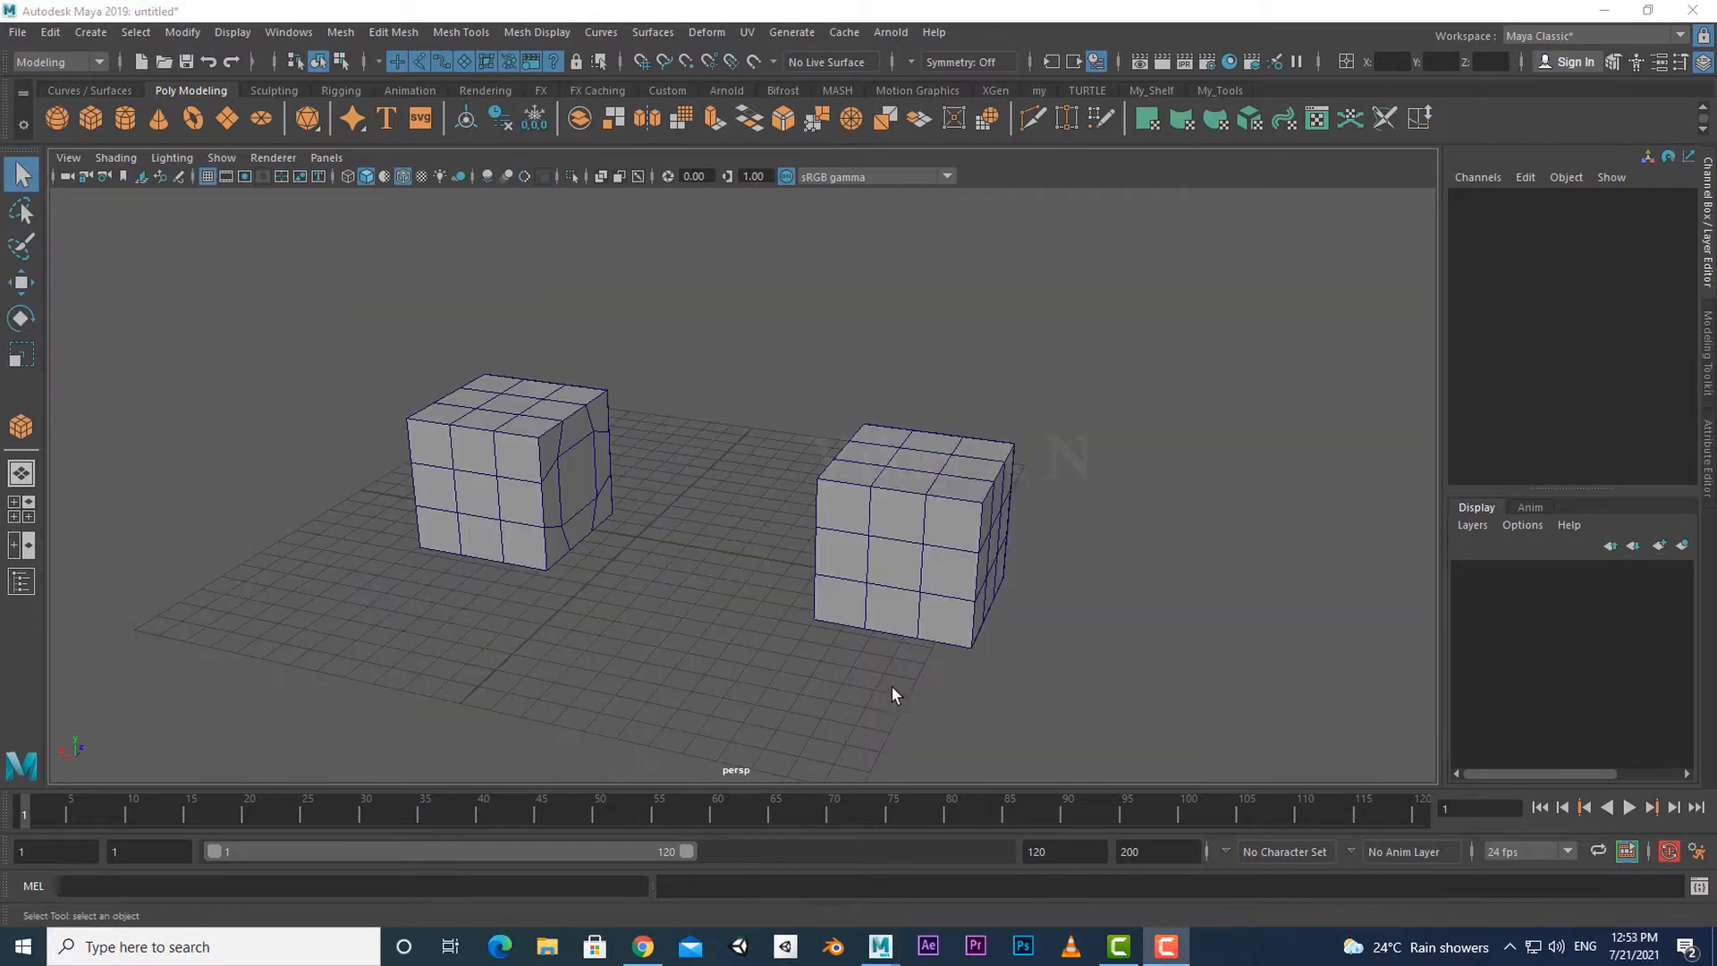
left_click_drag(893, 685, 850, 684, "alt")
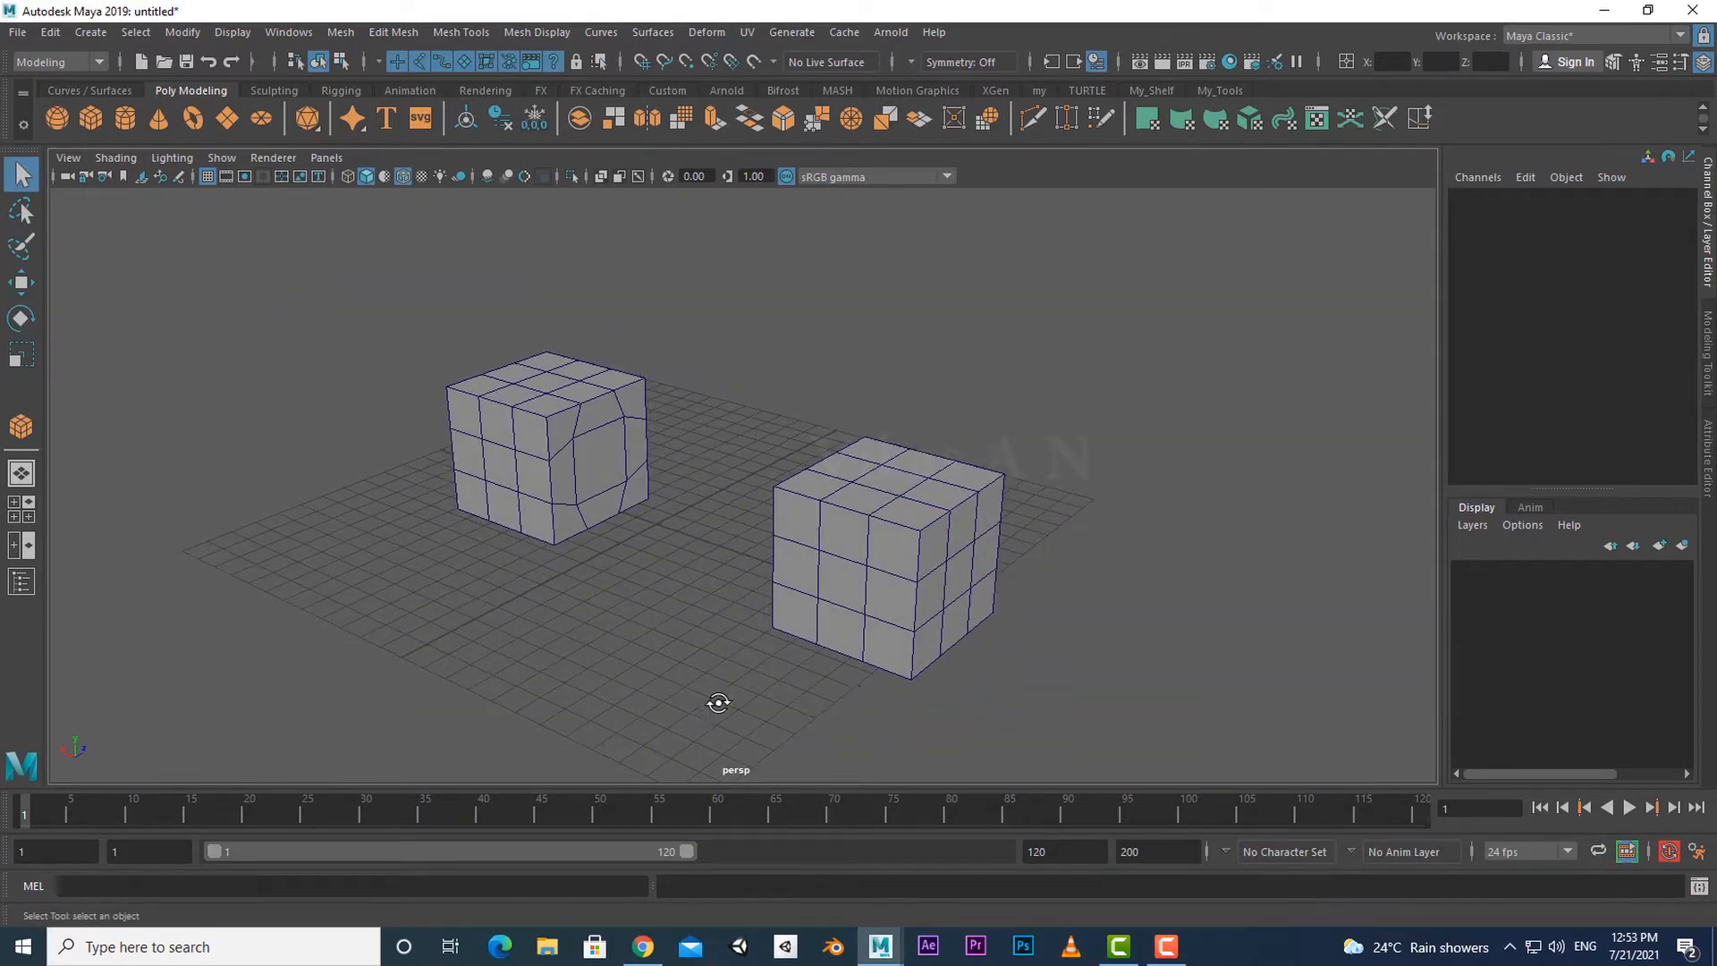
left_click_drag(716, 701, 751, 697, "alt")
left_click_drag(967, 309, 556, 523)
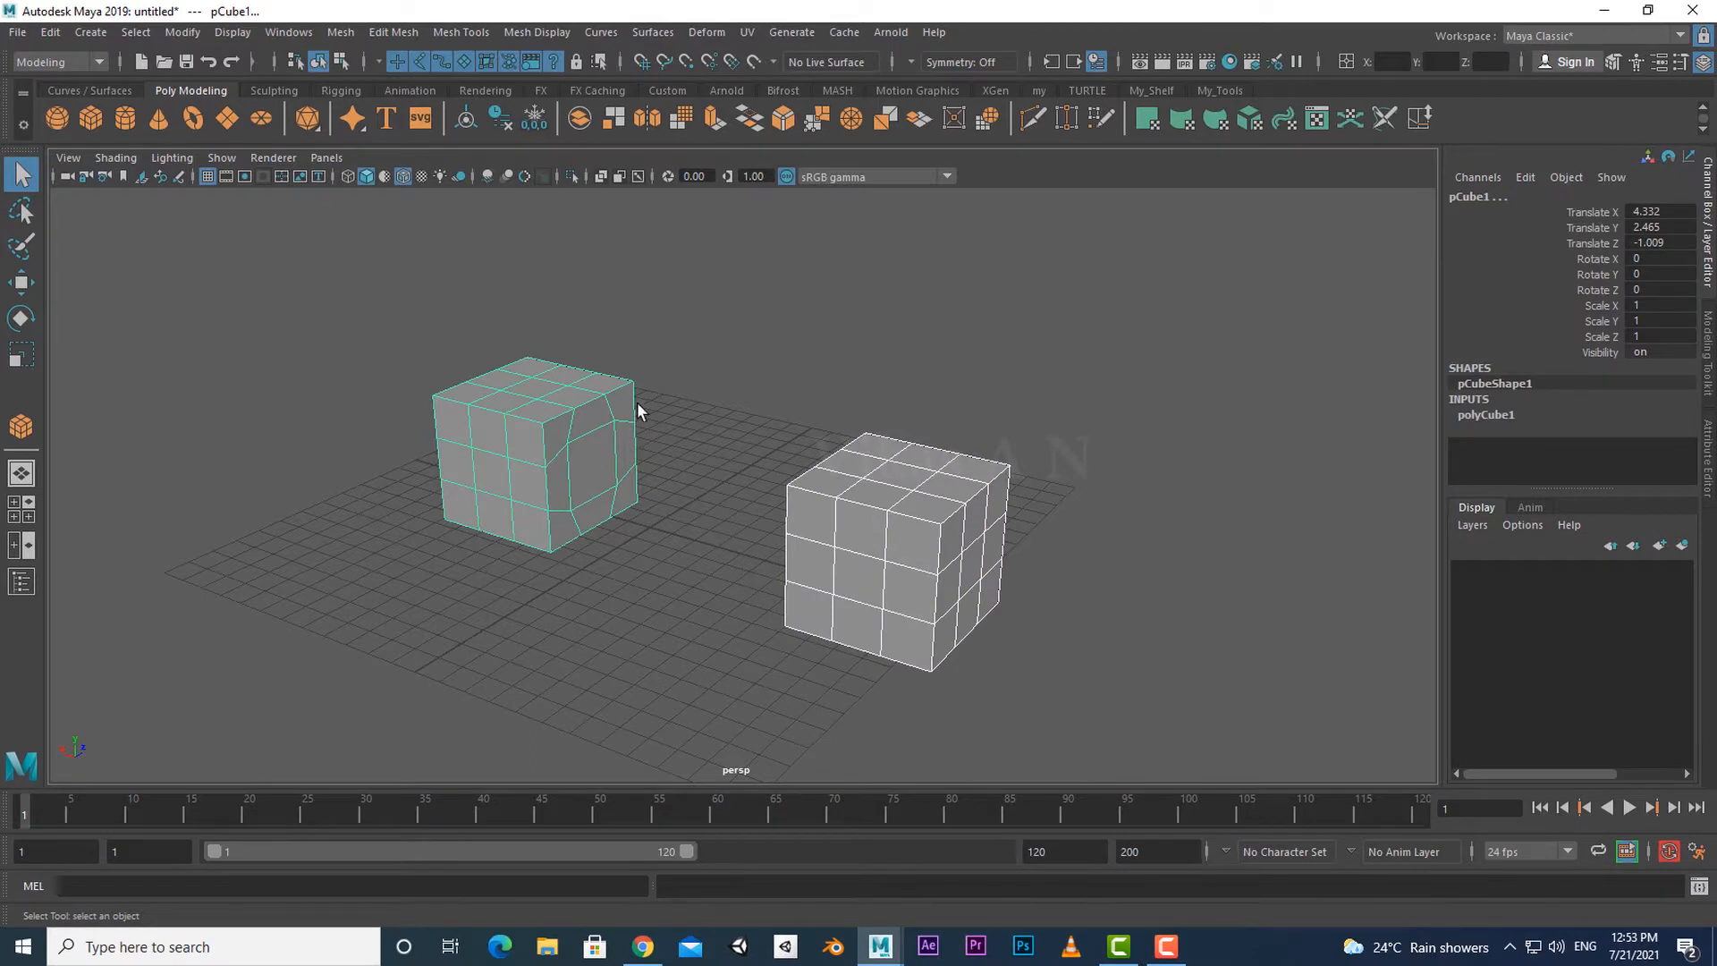
left_click(963, 387)
left_click_drag(934, 387, 597, 580)
left_click_drag(687, 598, 705, 589, "alt")
left_click_drag(939, 347, 598, 553)
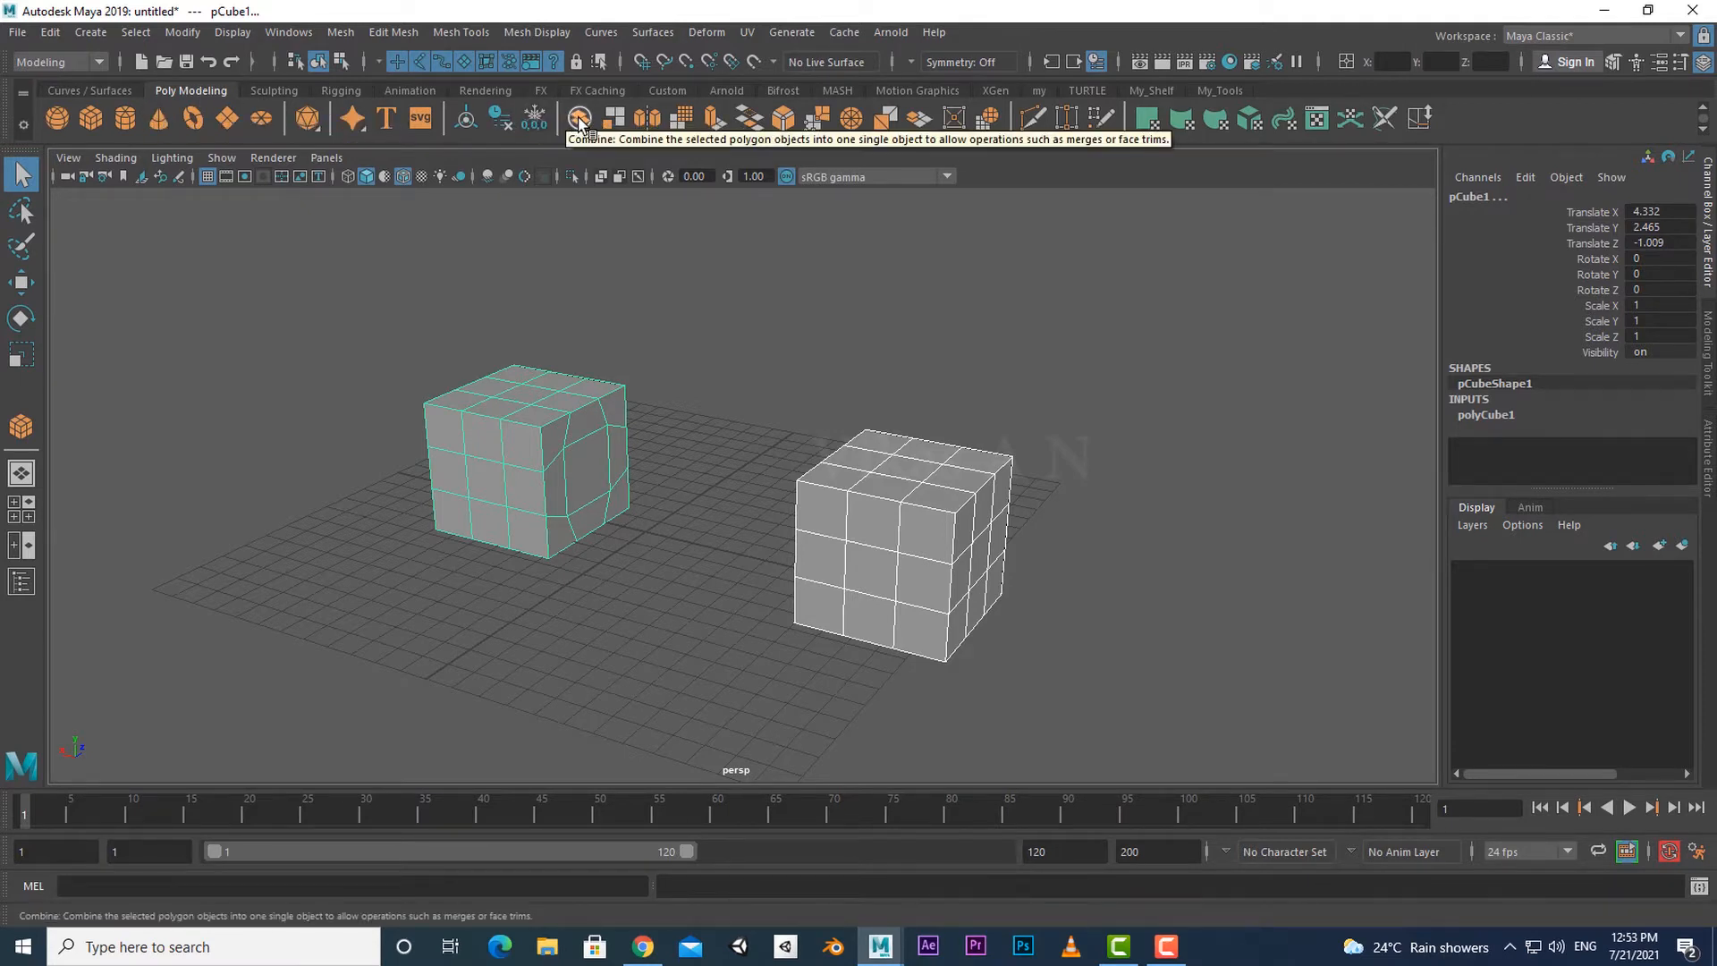
left_click(340, 32)
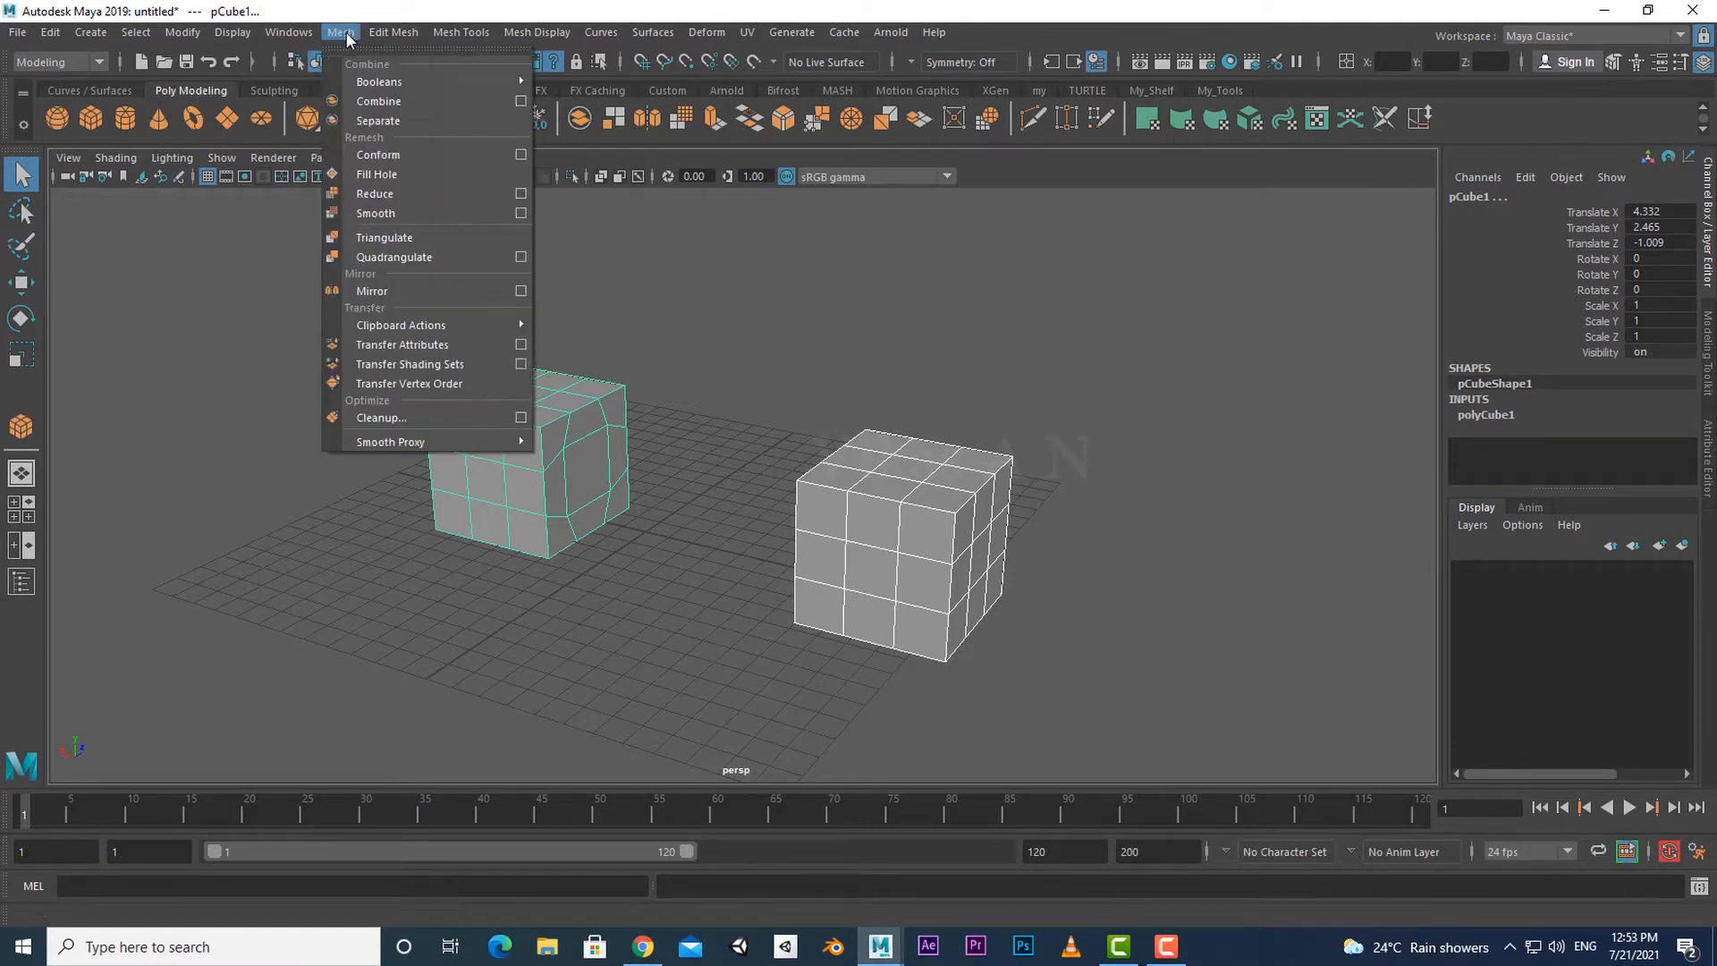
left_click(379, 103)
Reselect the combined cubes to check that they act as one object, and show the scene hierarchy.
left_click_drag(712, 631, 719, 615, "alt")
left_click(669, 660)
left_click(567, 536)
left_click_drag(592, 607, 688, 652, "alt")
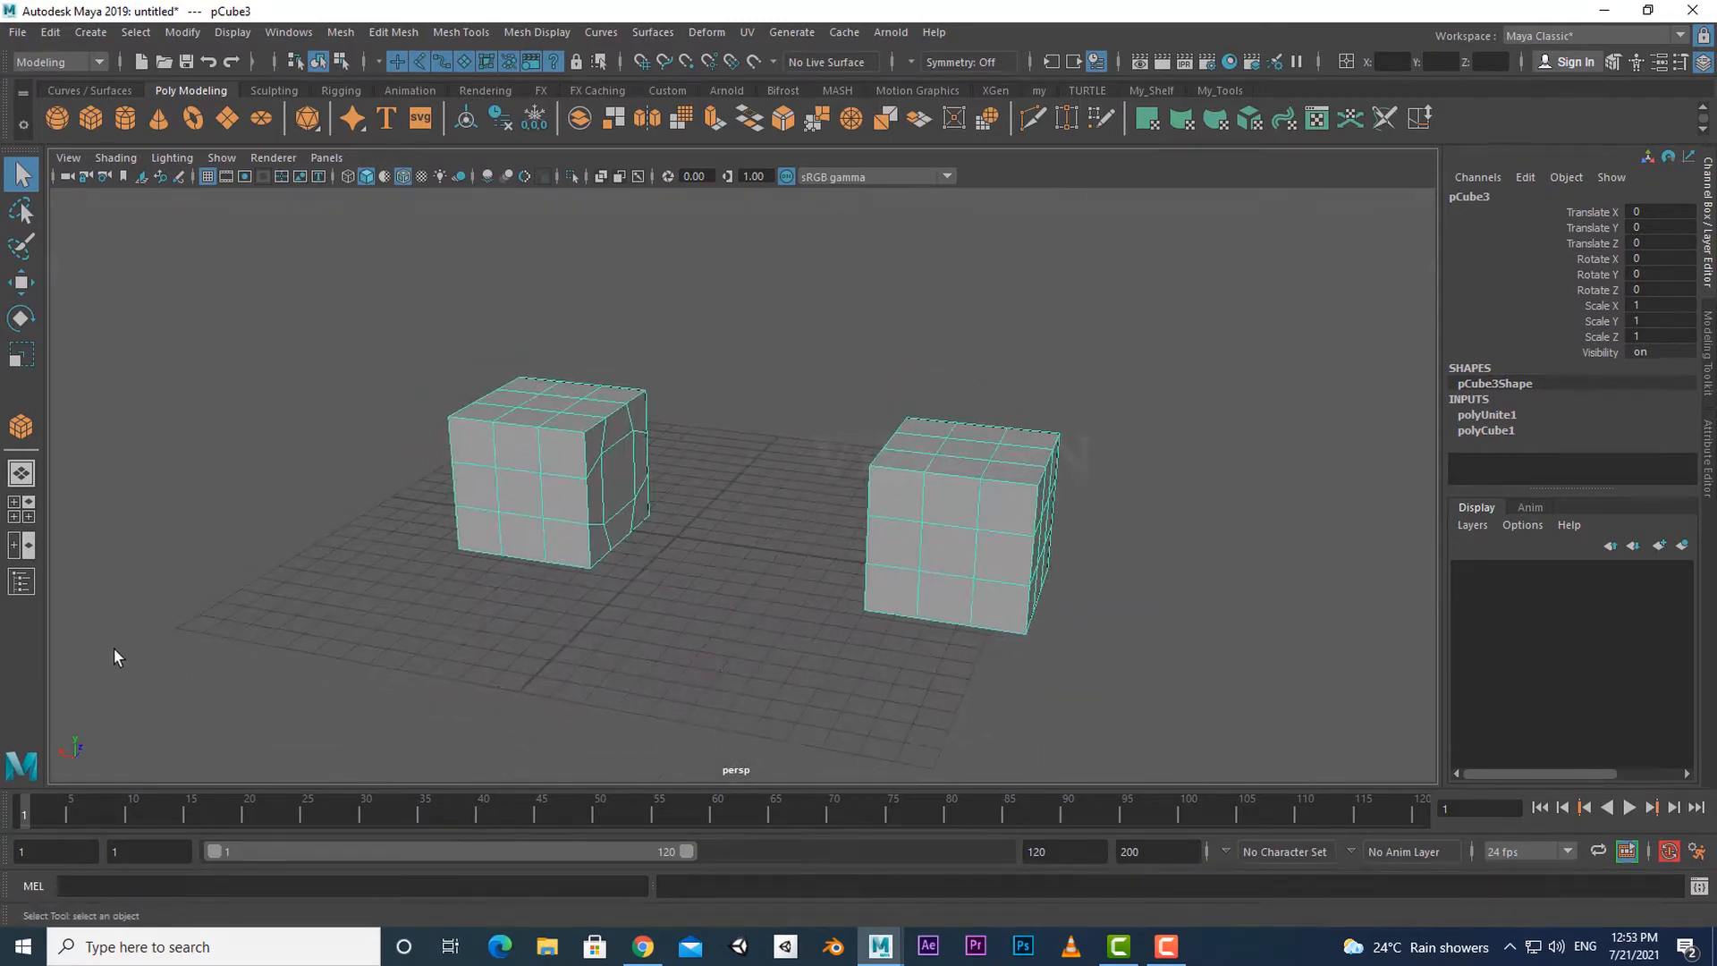
left_click(21, 582)
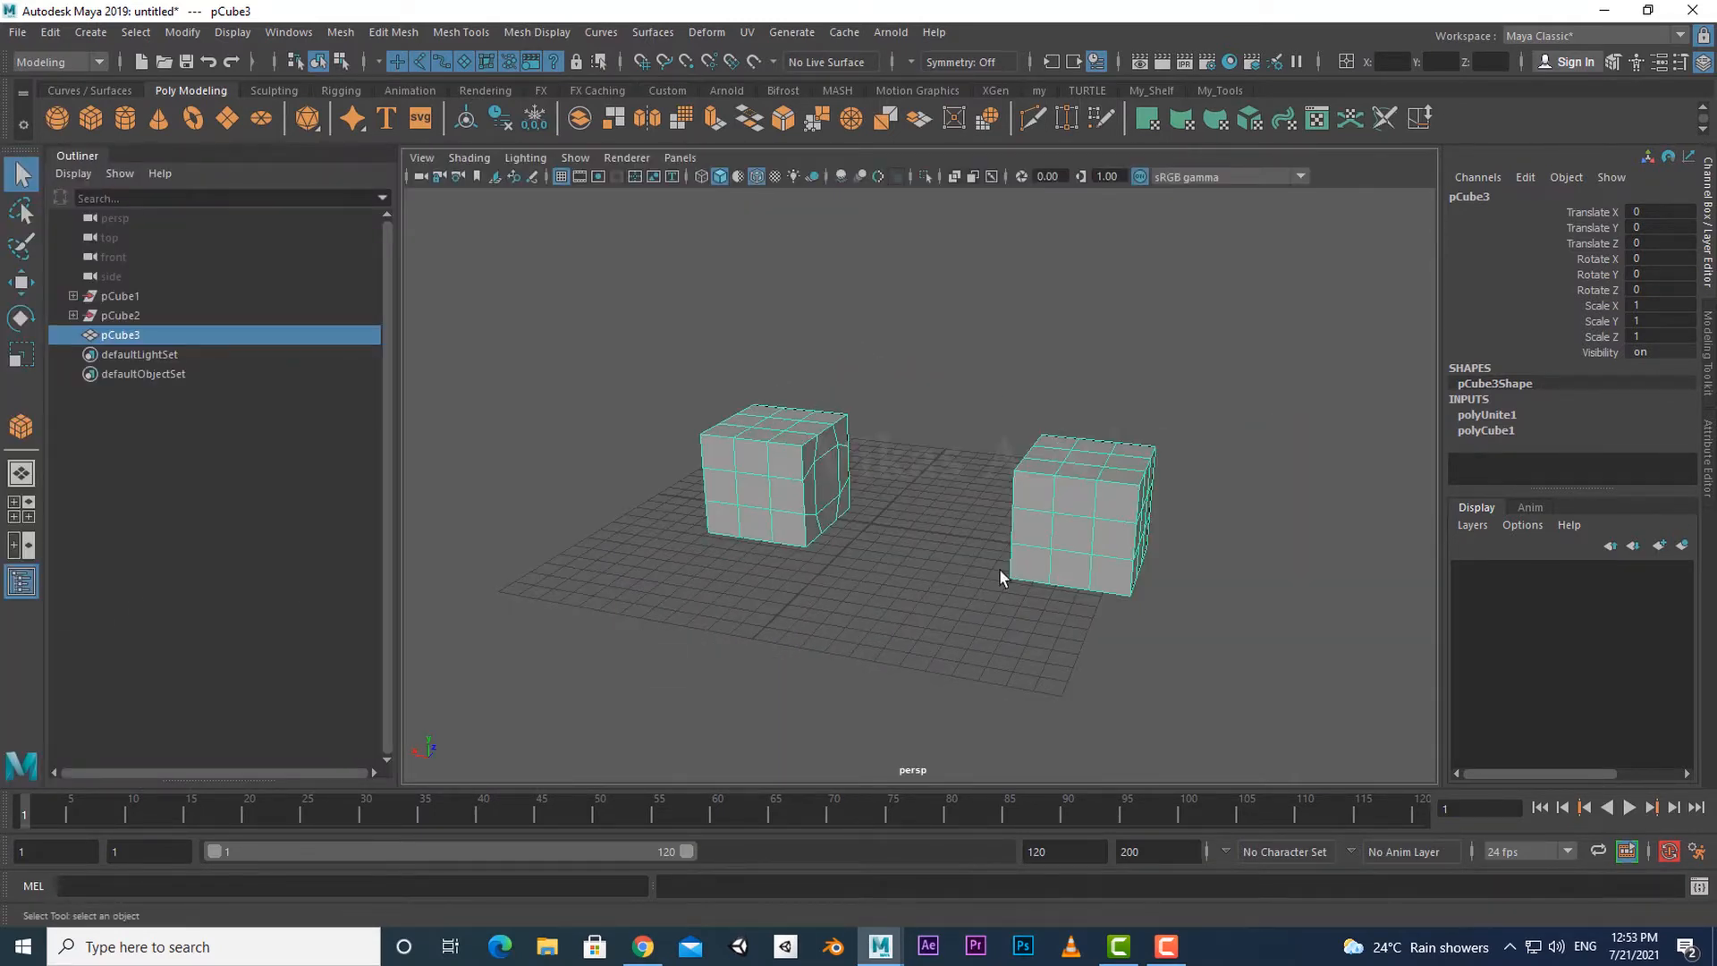
scroll(1000, 567, "up", 3)
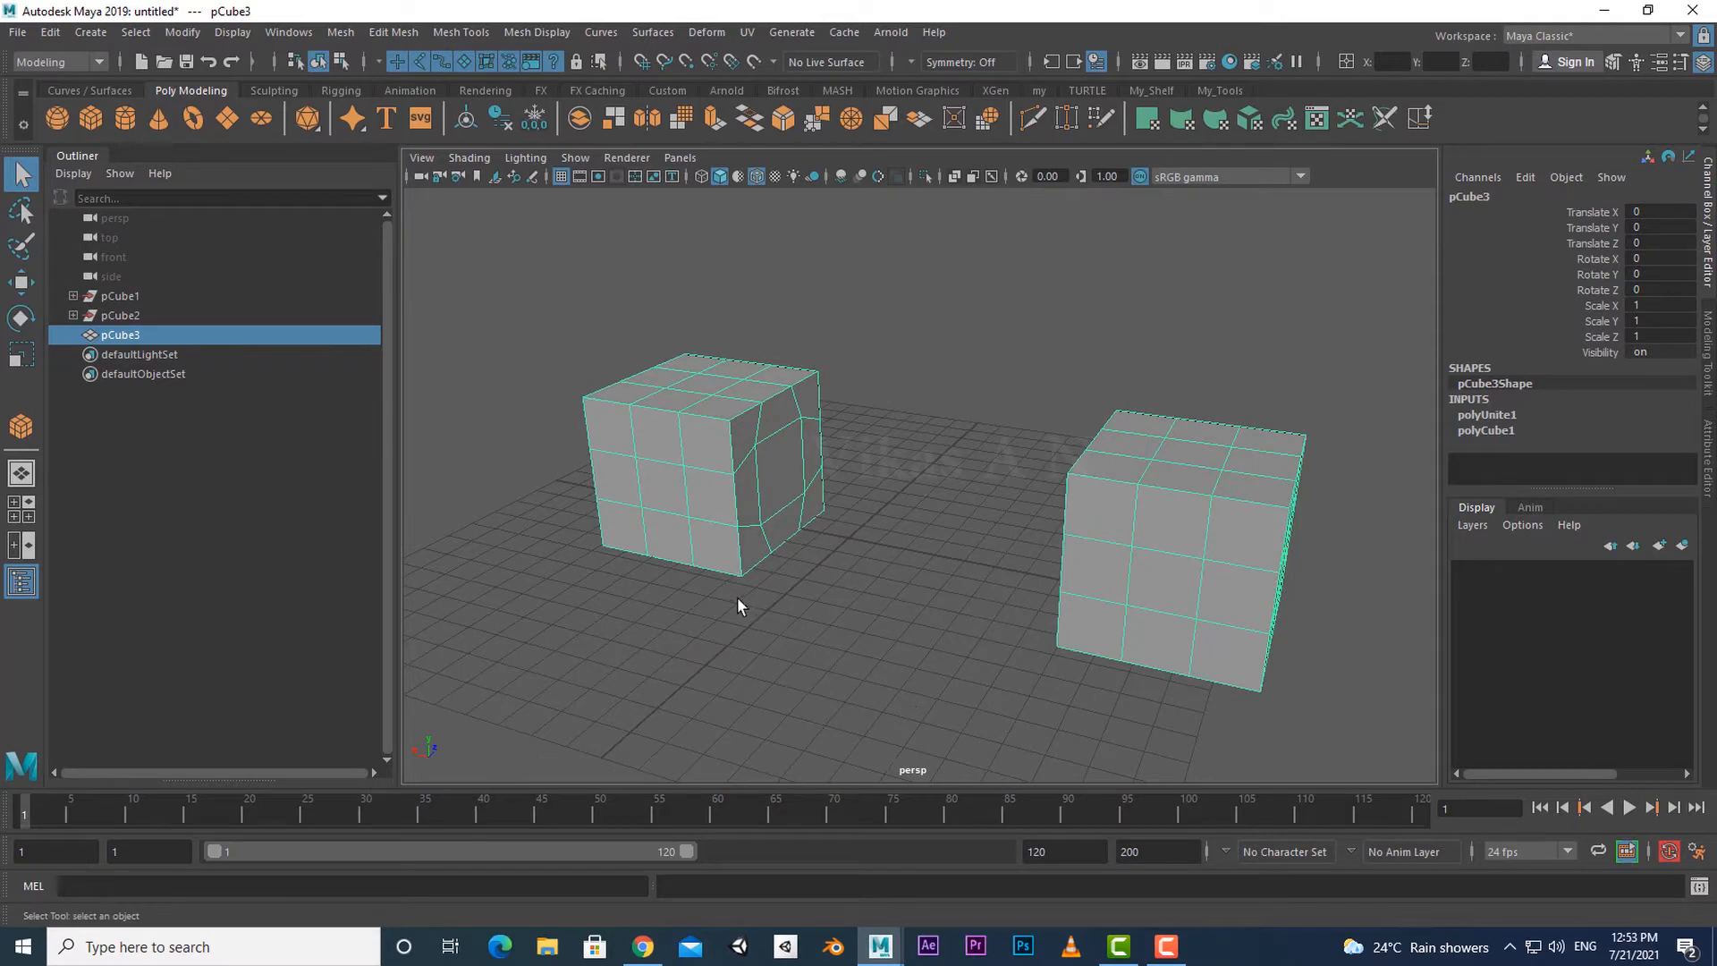
left_click_drag(771, 419, 766, 426, "alt")
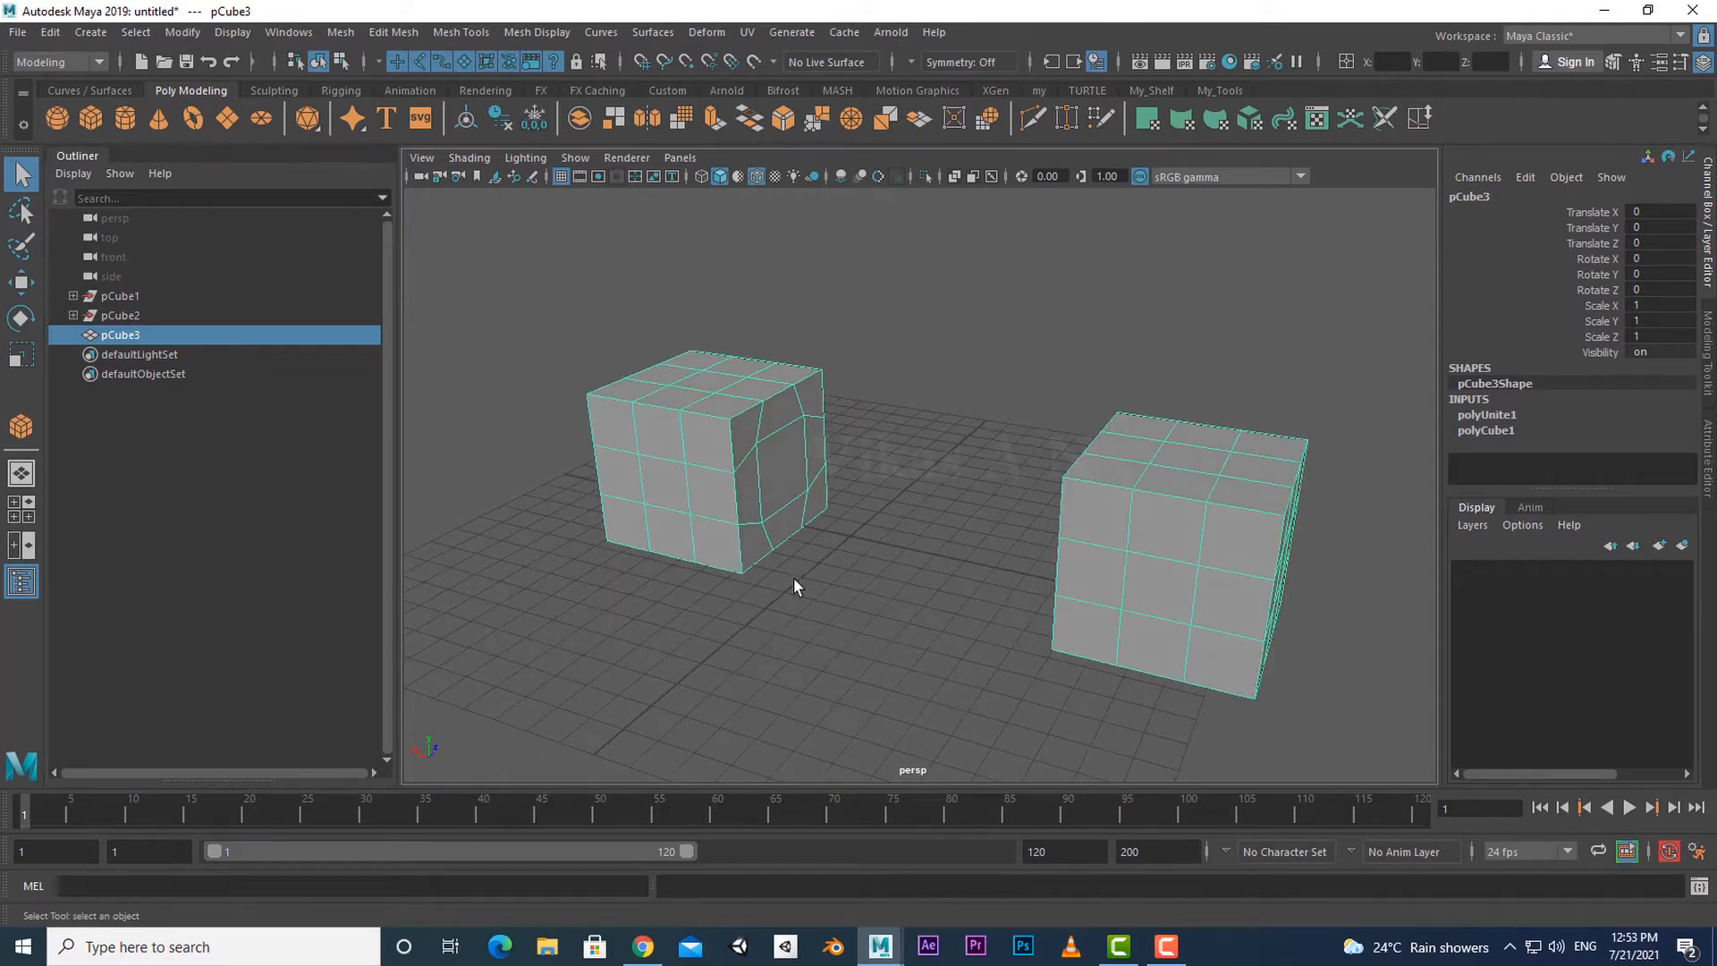
Expand the pCube1 and pCube2 nodes in the scene hierarchy to examine their leftover transforms.
left_click(125, 295)
left_click(127, 316)
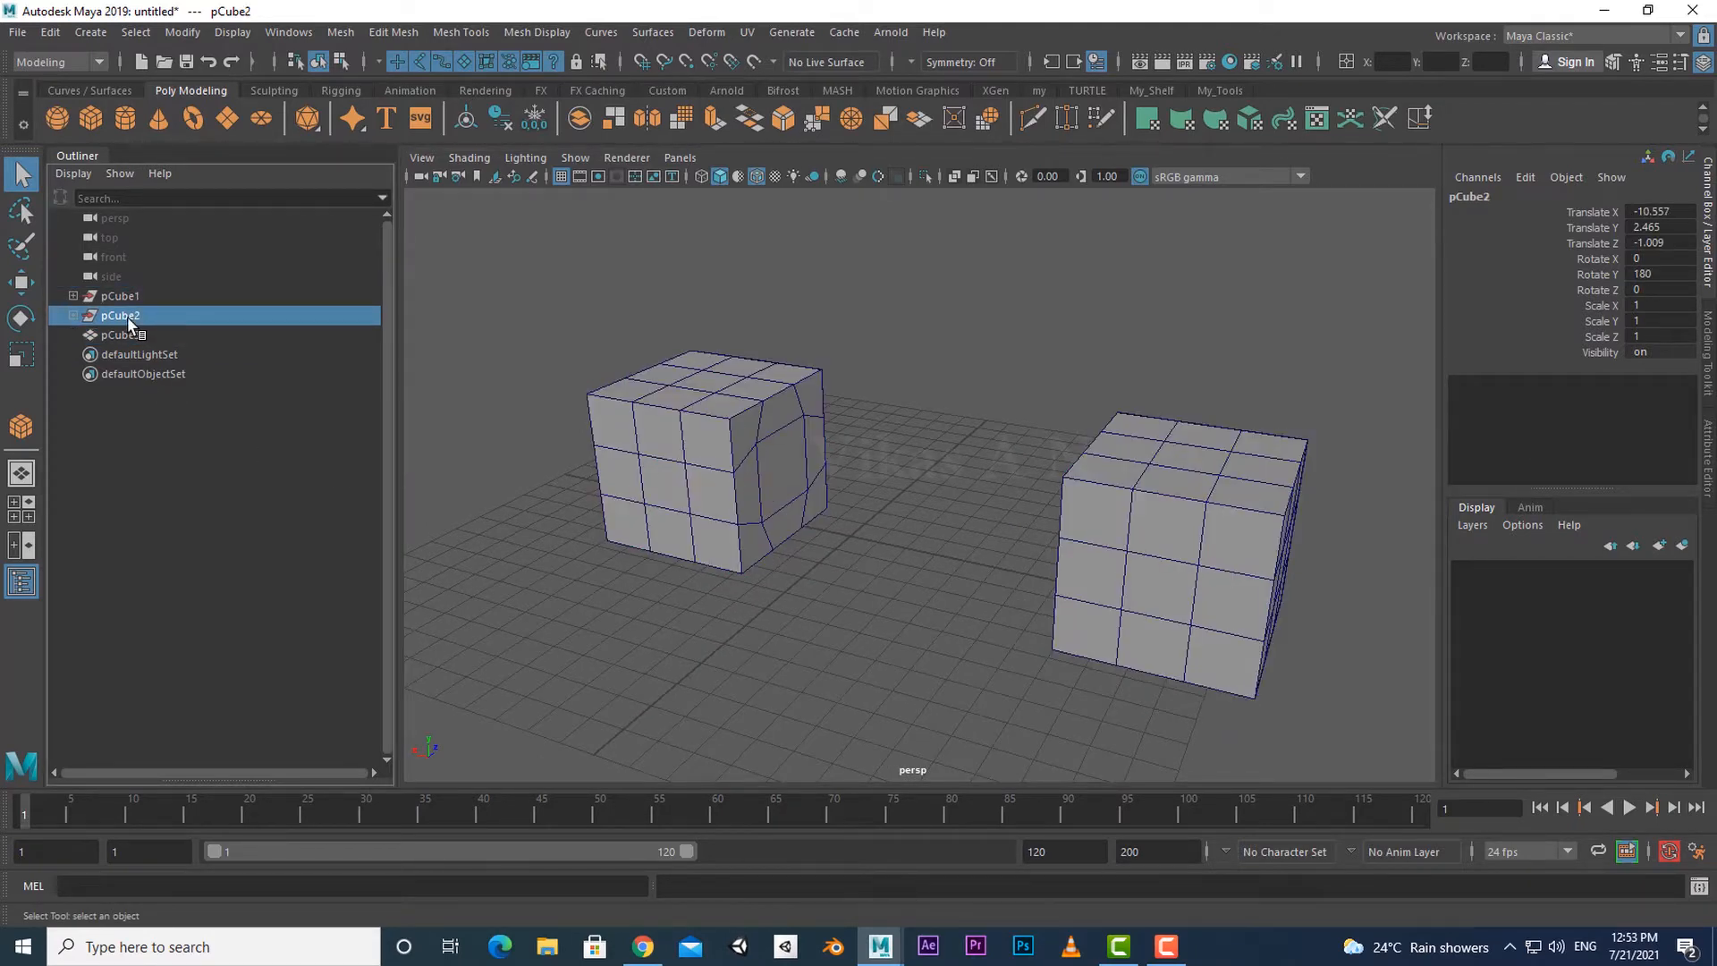
left_click(73, 315)
left_click(74, 295)
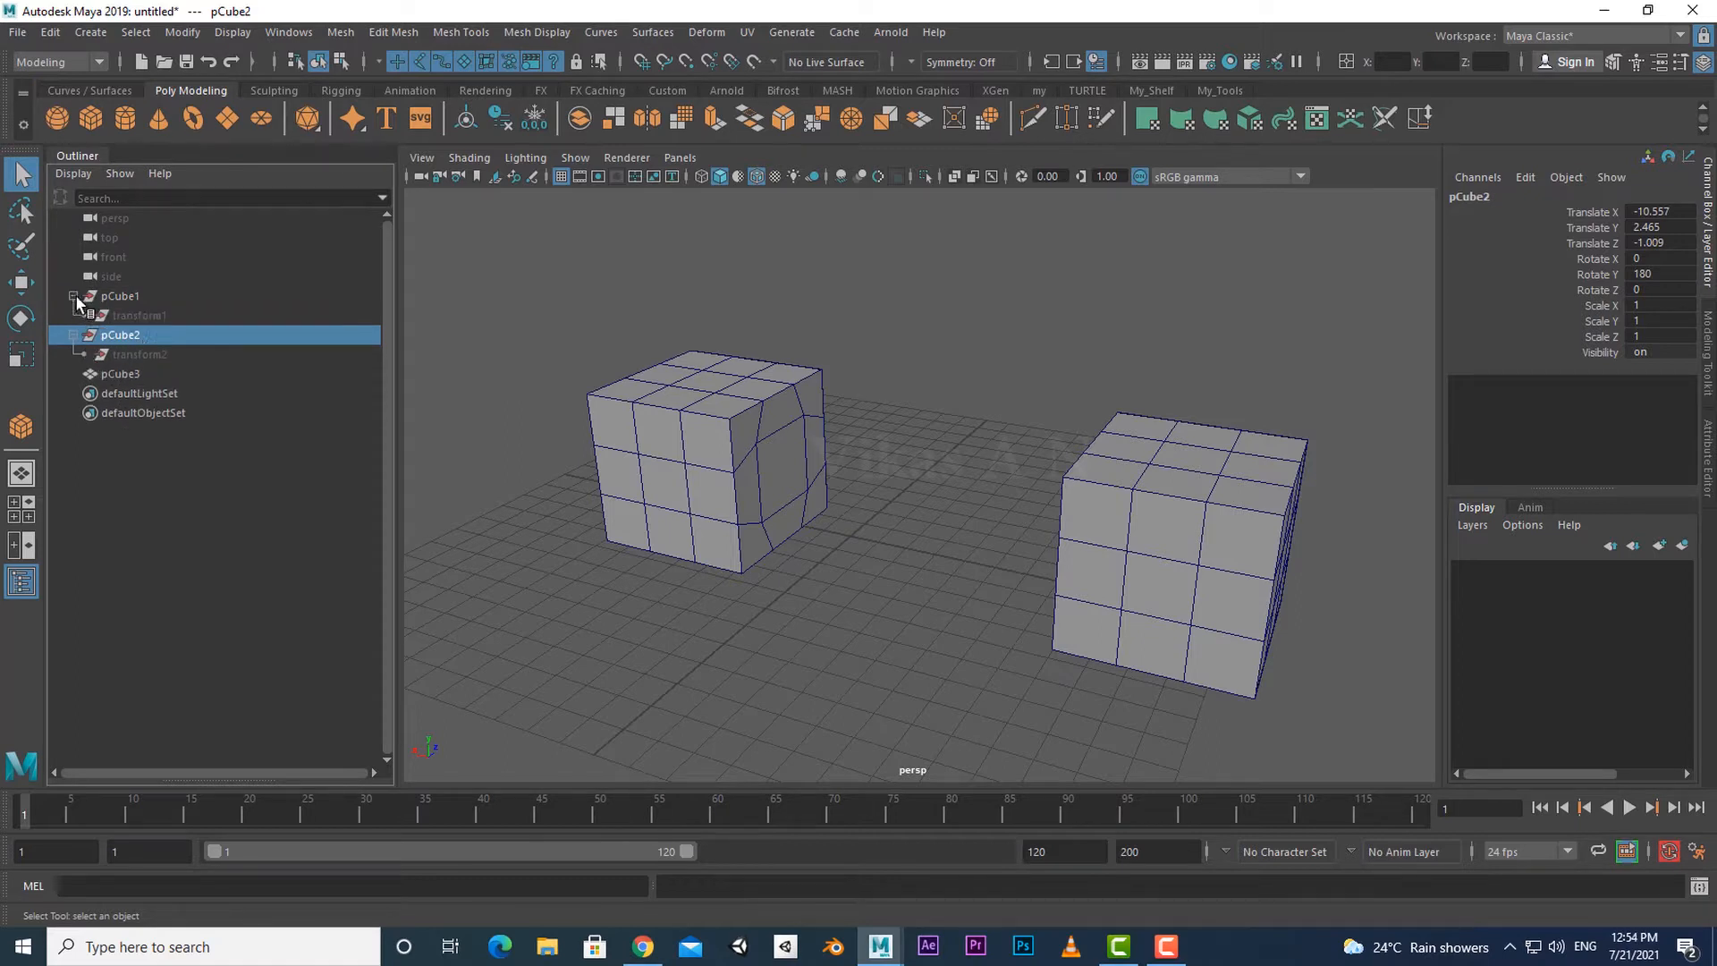
left_click_drag(719, 636, 737, 635, "alt")
left_click(738, 636)
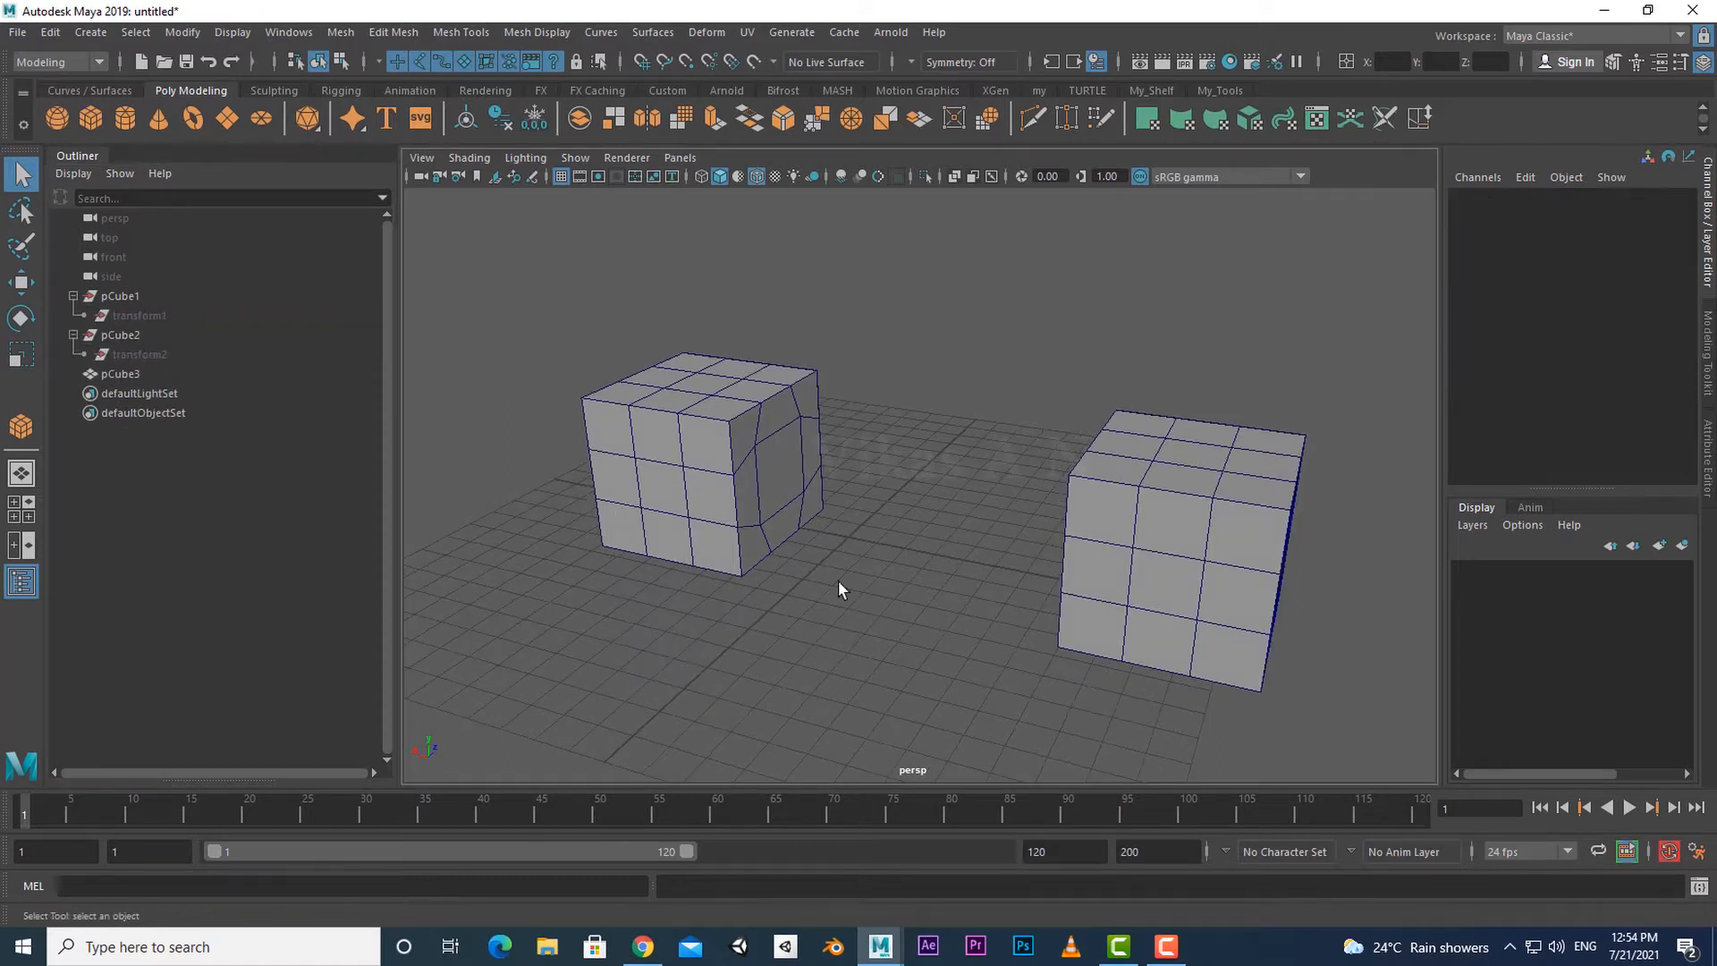
Delete the construction history of the combined cube mesh.
left_click(757, 500)
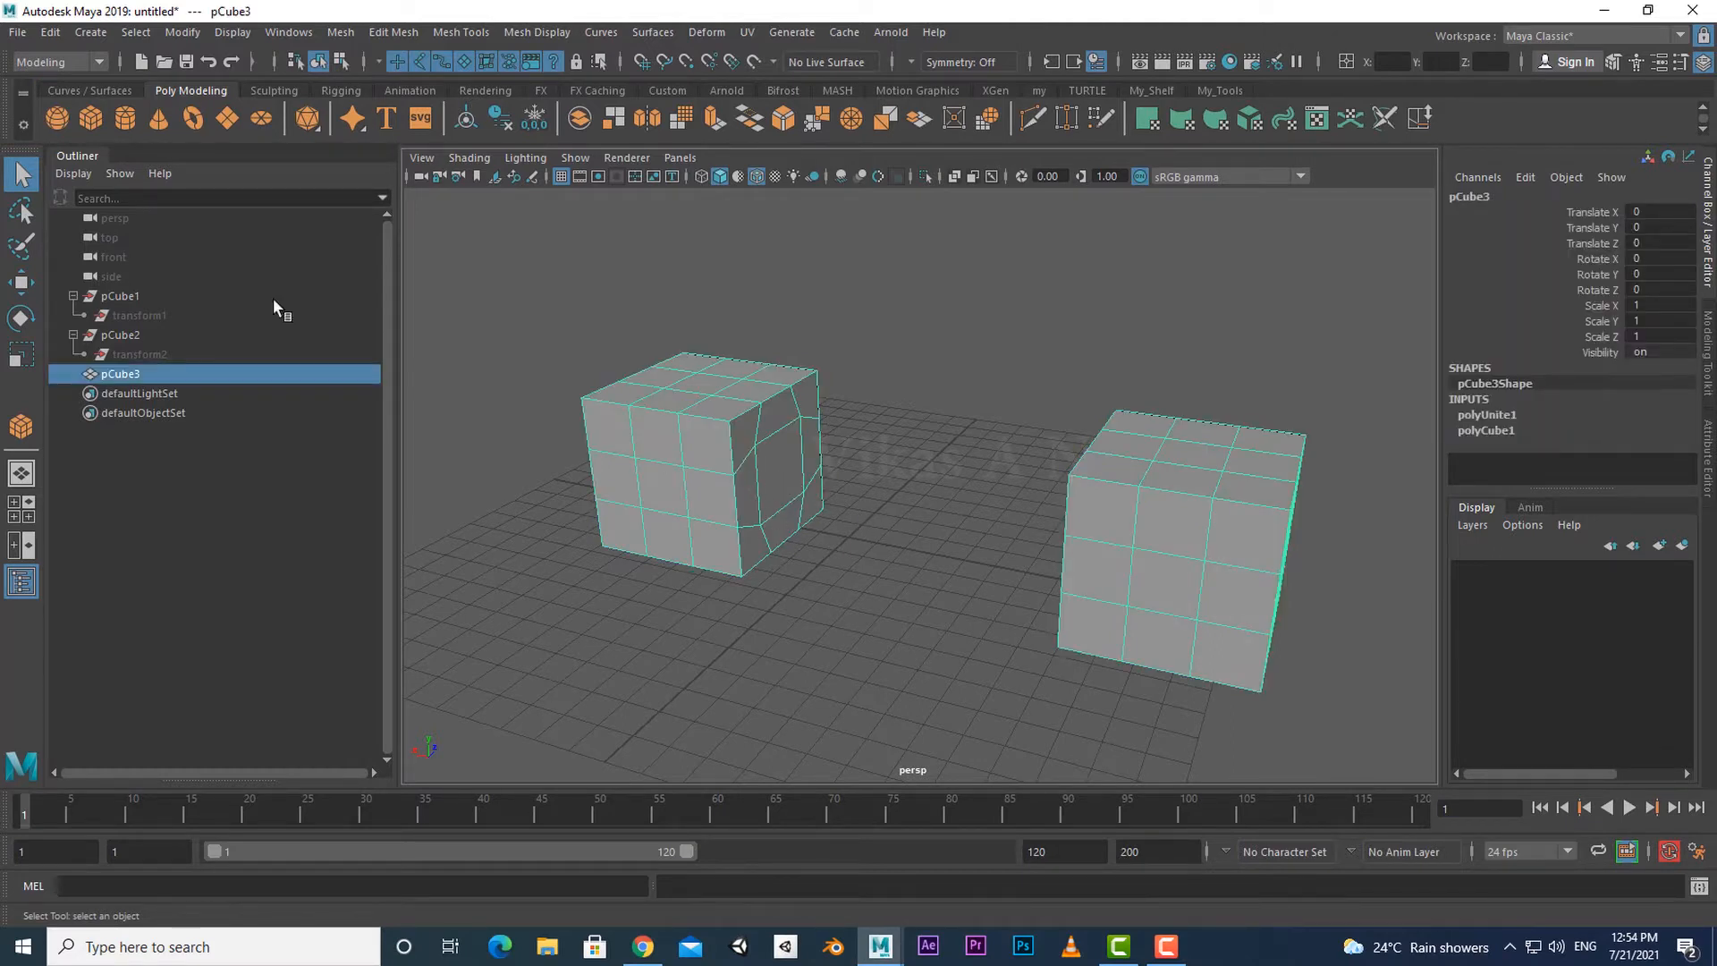
left_click(50, 32)
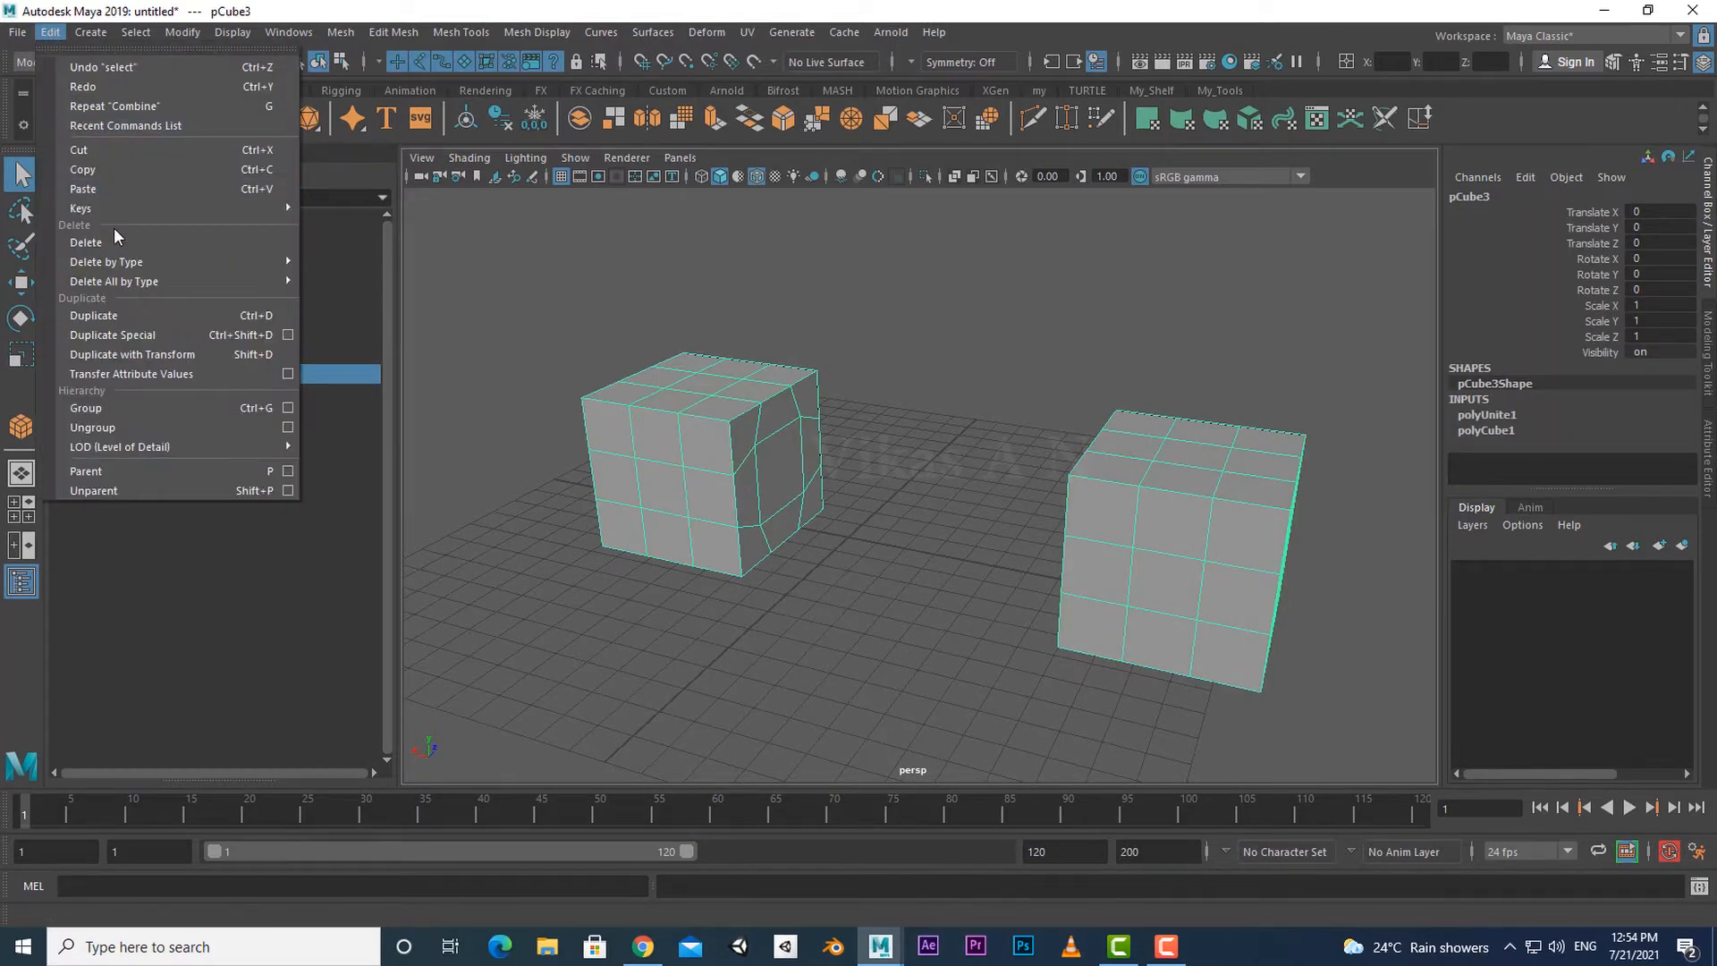
mouse_move(277, 261)
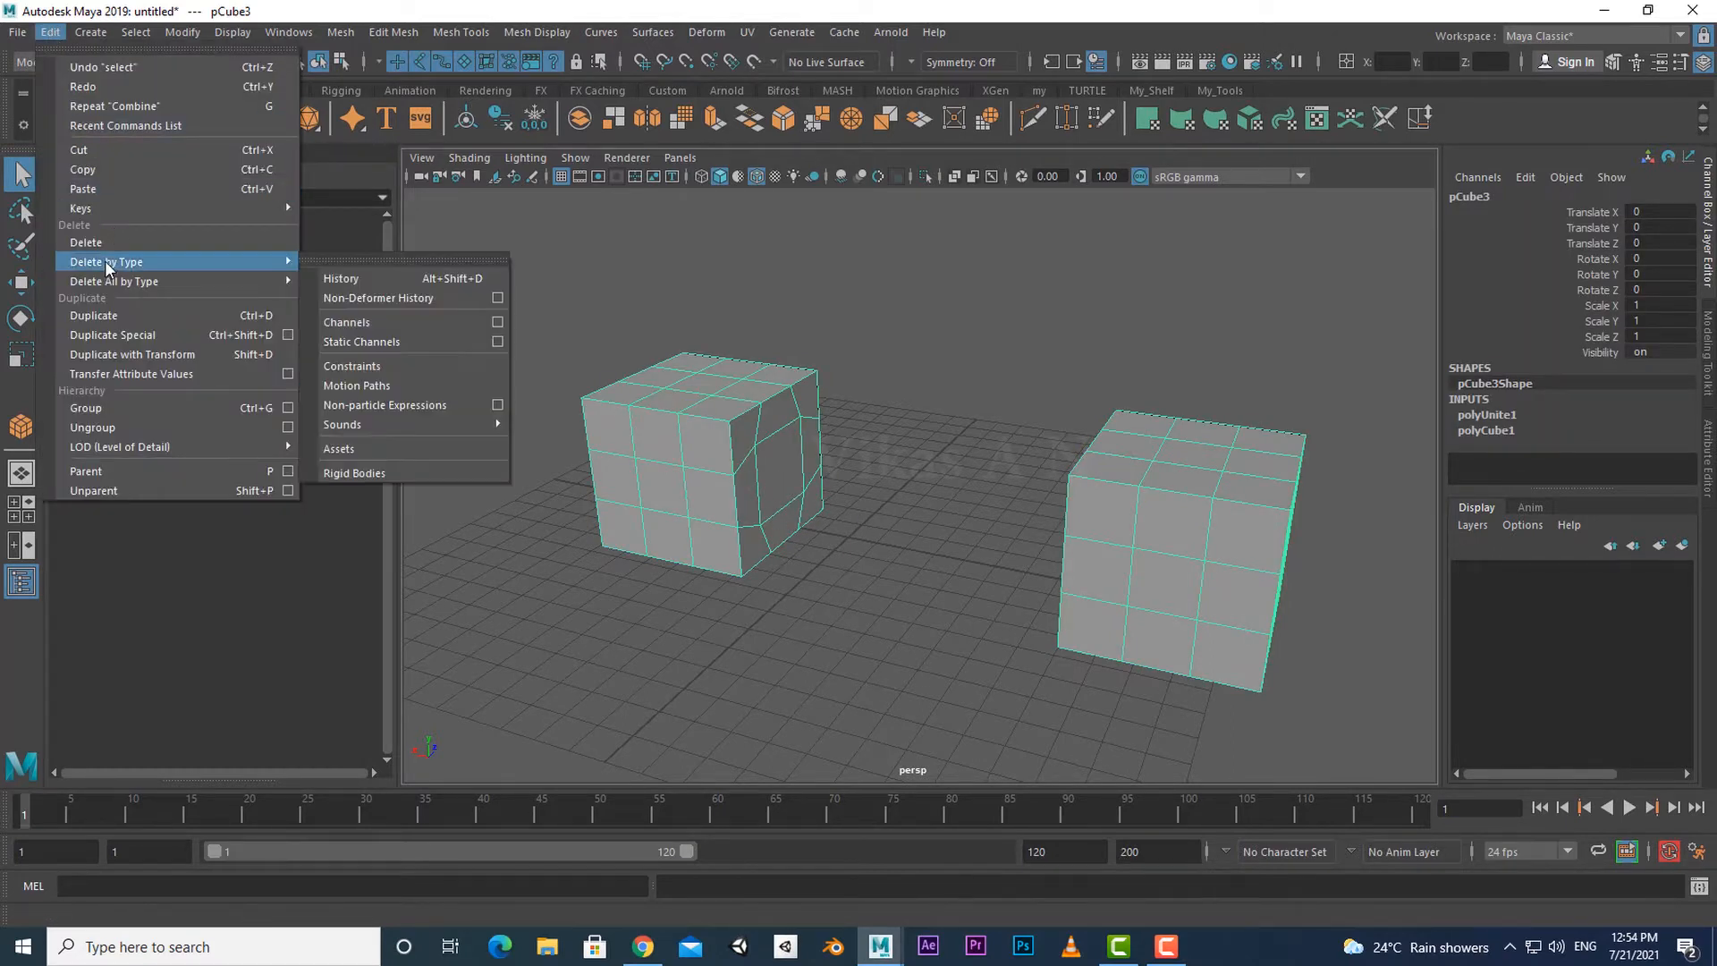
left_click(333, 280)
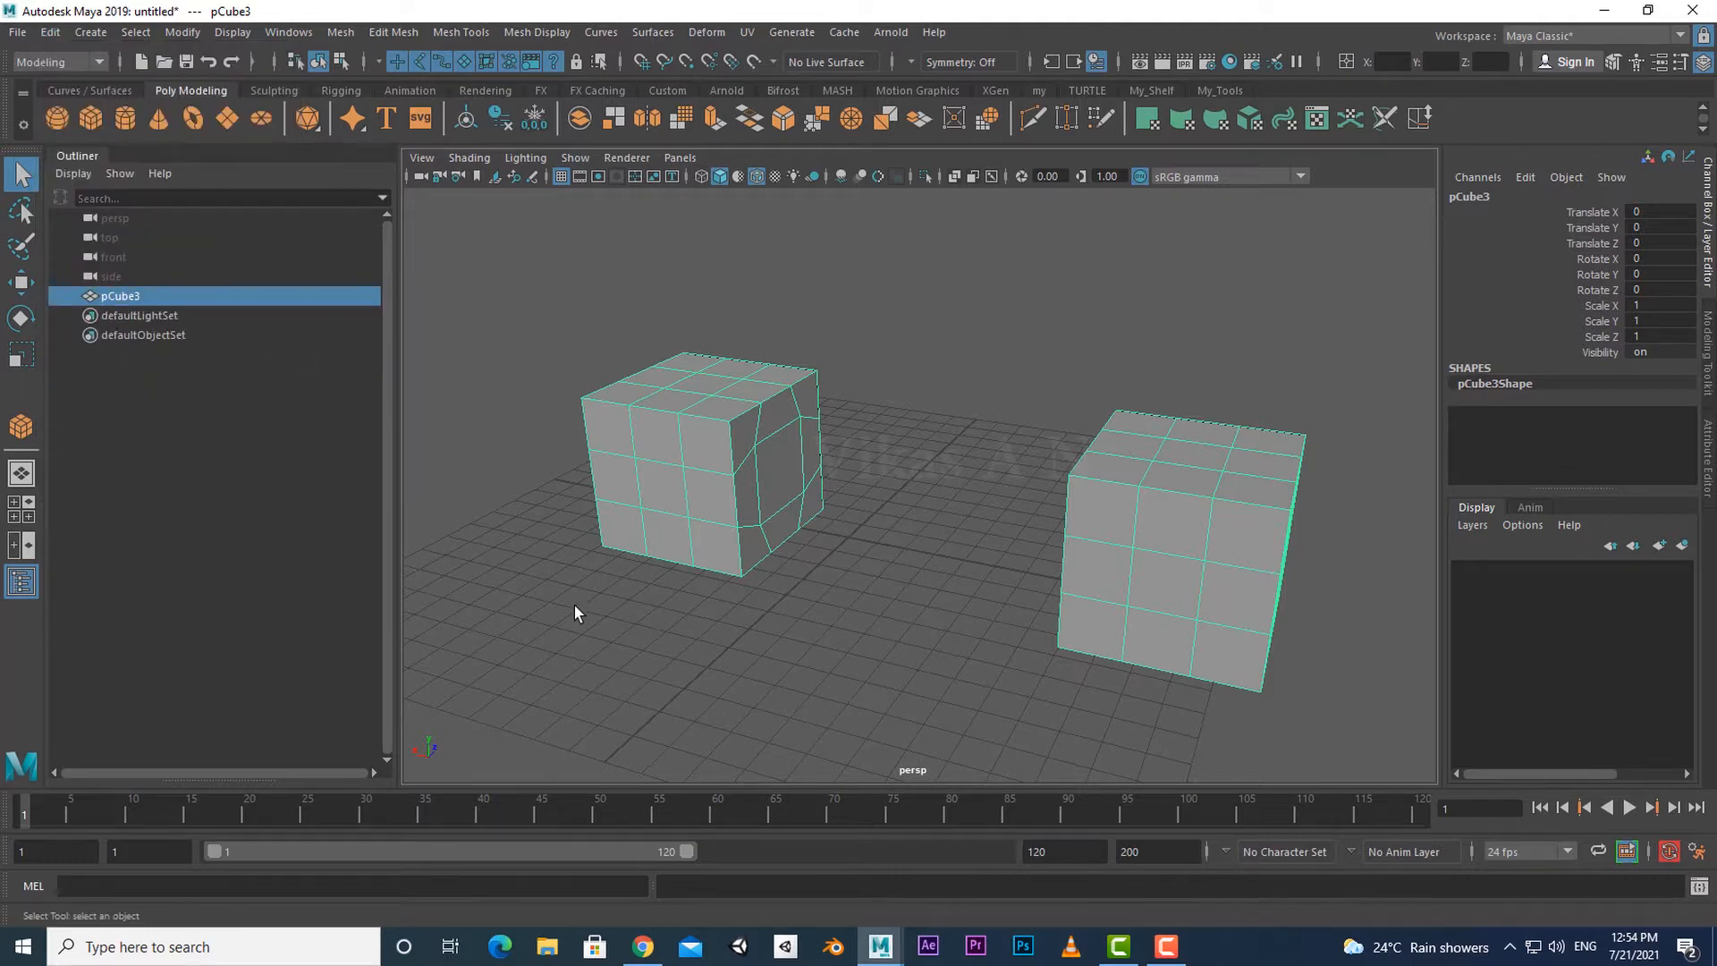
left_click(698, 580)
left_click(699, 556)
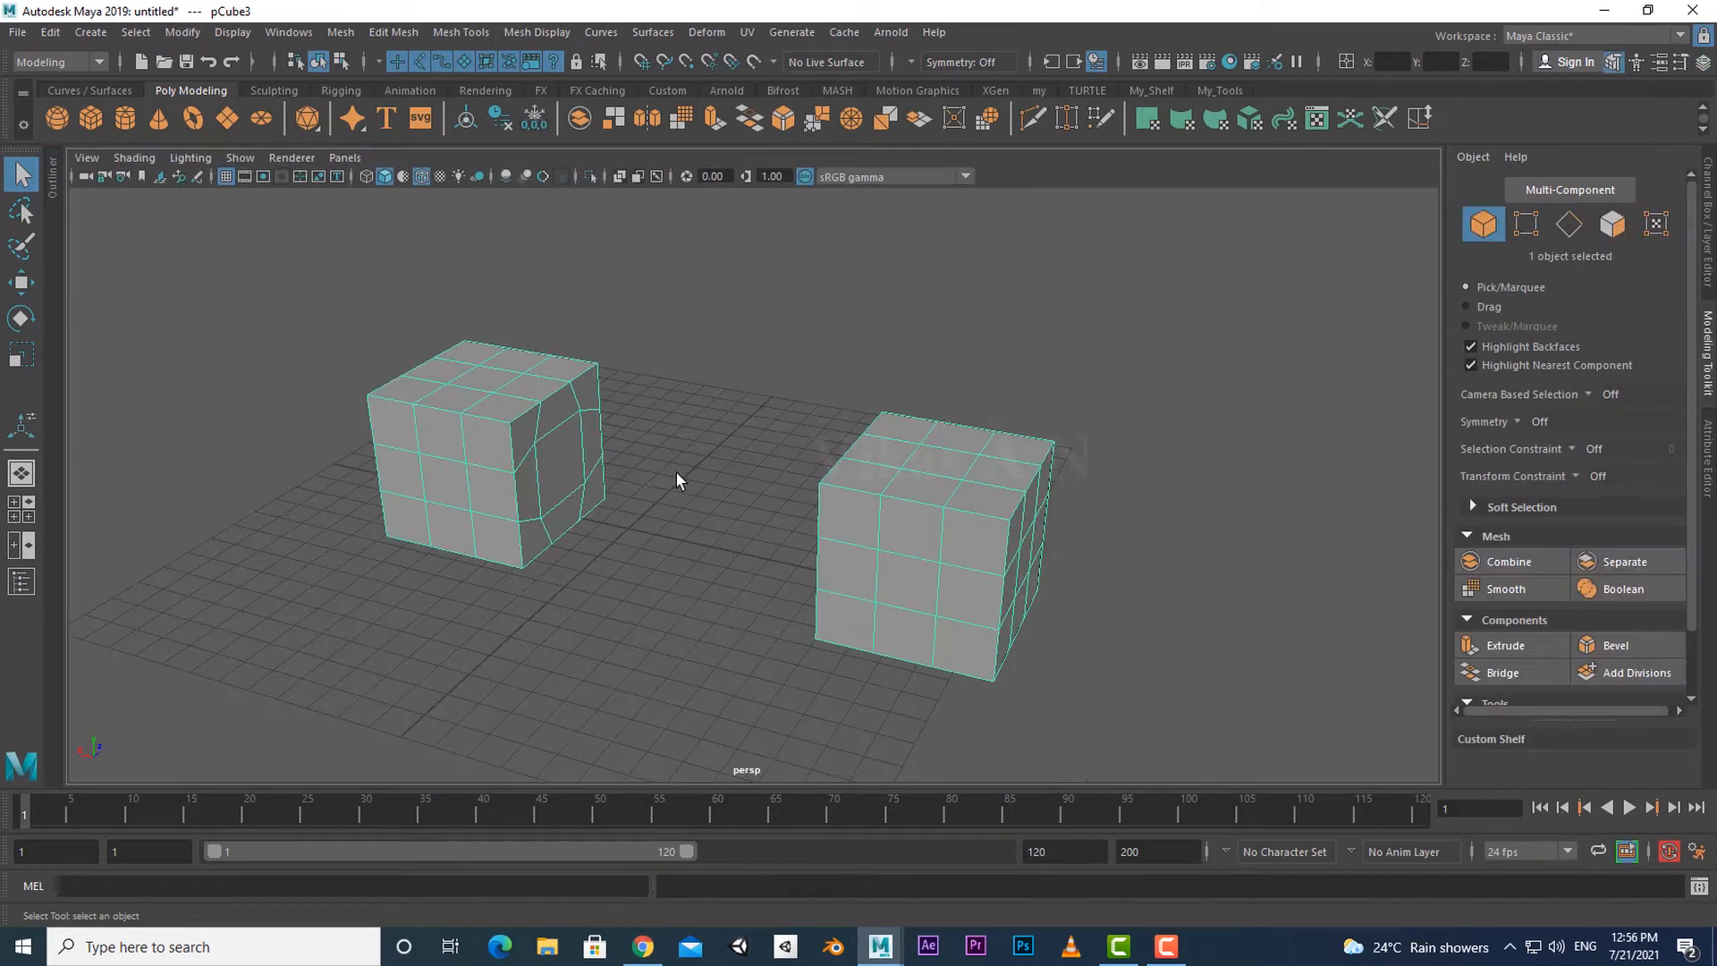
Switch to face selection and select the centre faces on the two facing sides of the cubes.
right_click_drag(675, 471, 667, 483)
left_click(565, 479)
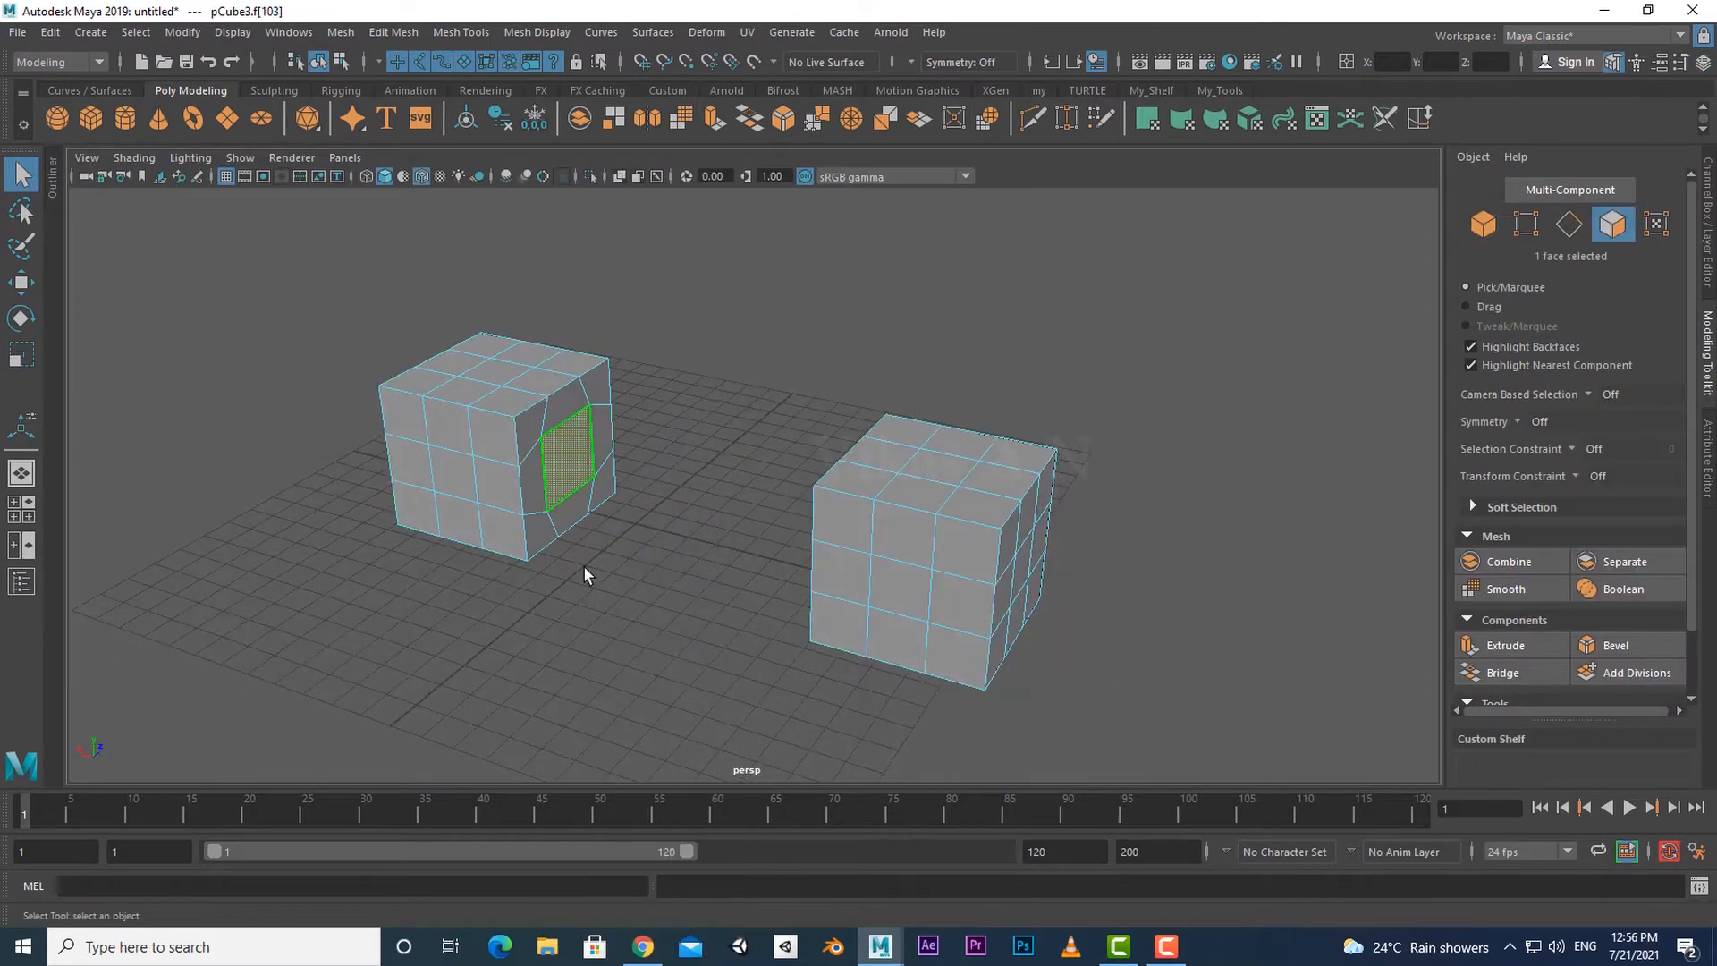
left_click_drag(583, 565, 782, 642, "alt")
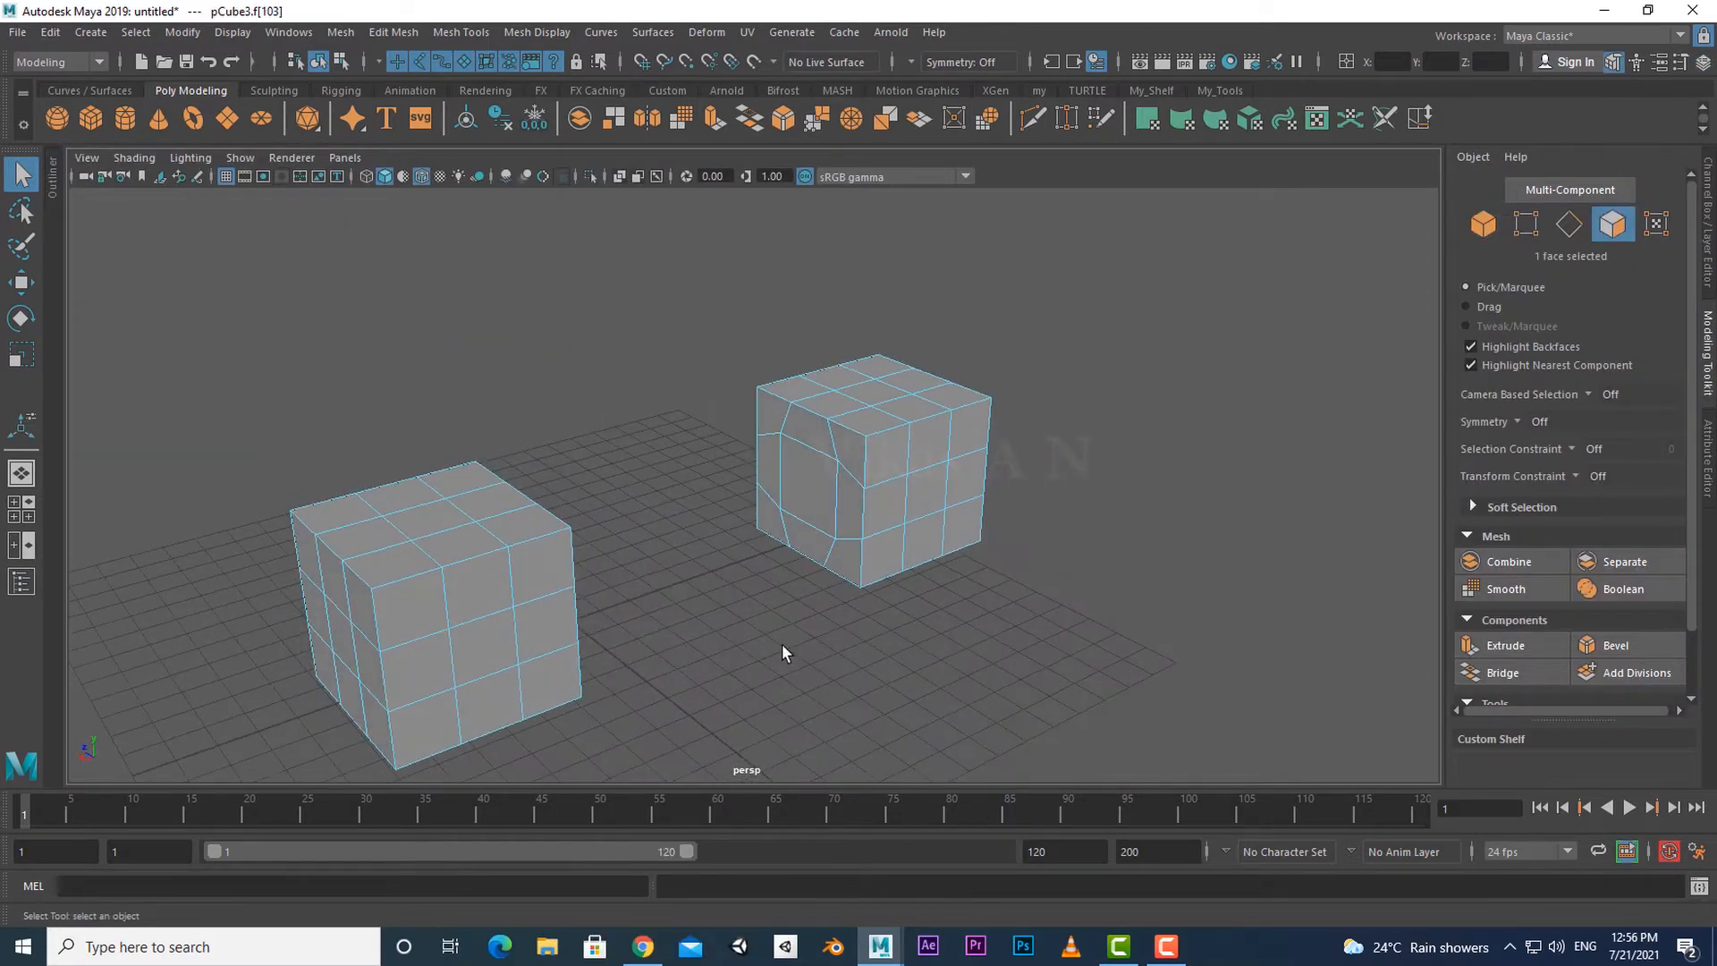
left_click(798, 503, "shift")
left_click_drag(836, 713, 810, 687, "alt")
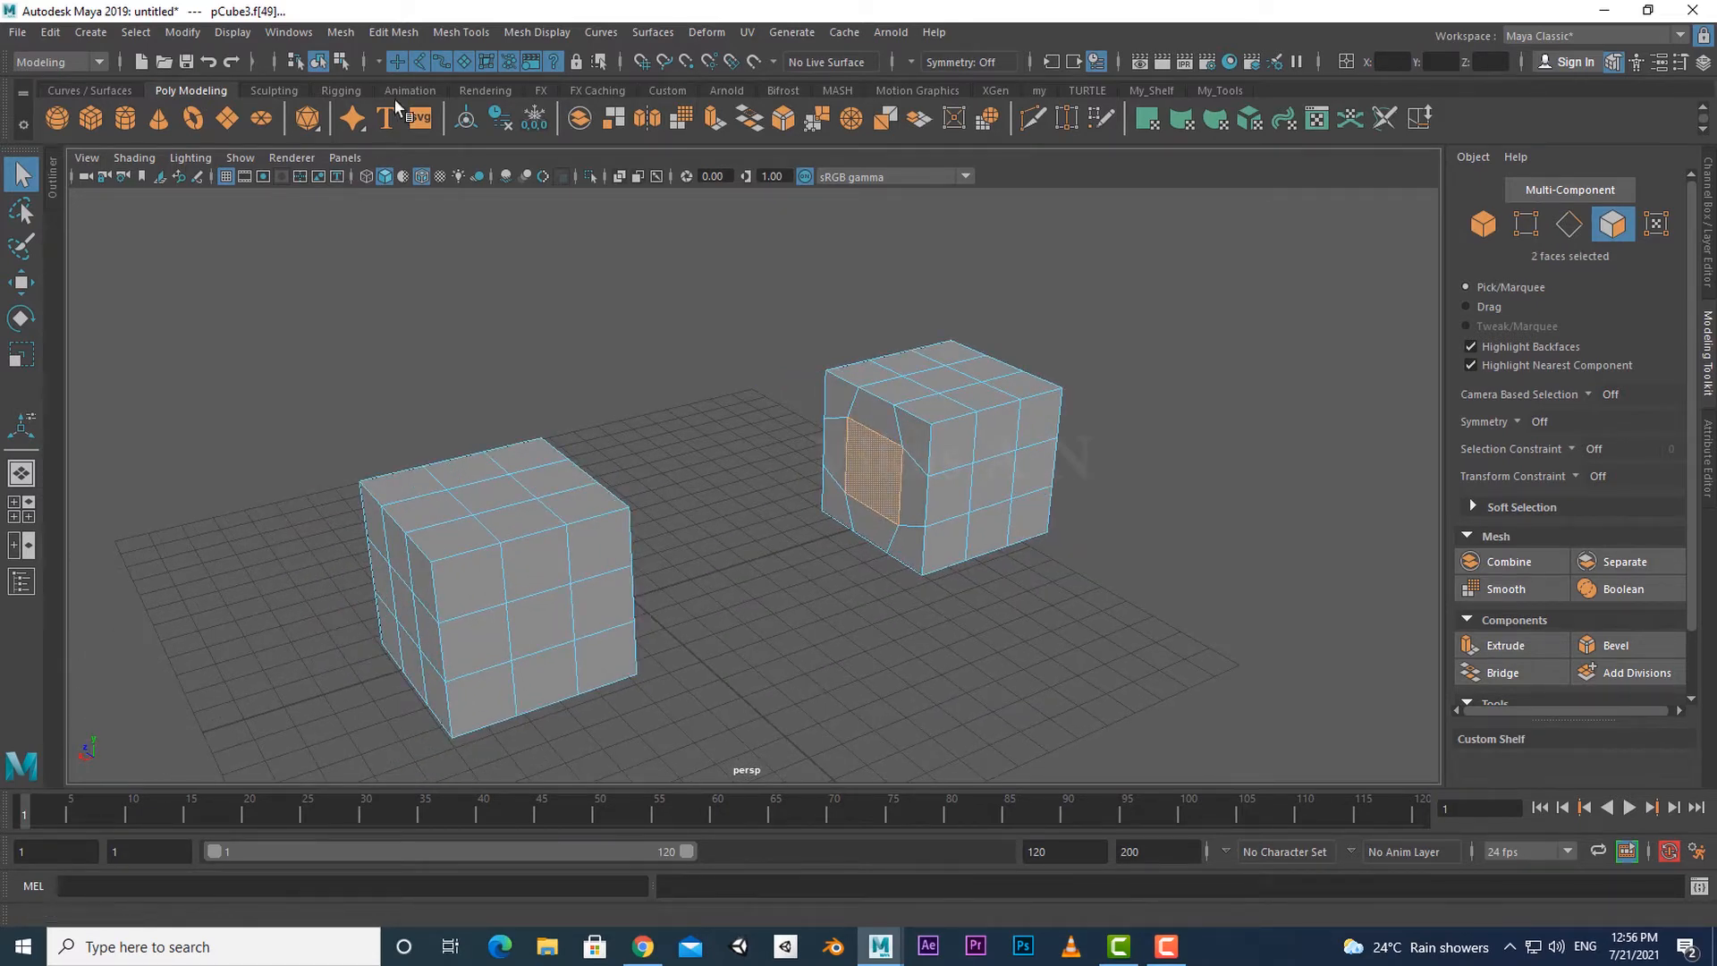
left_click(392, 32)
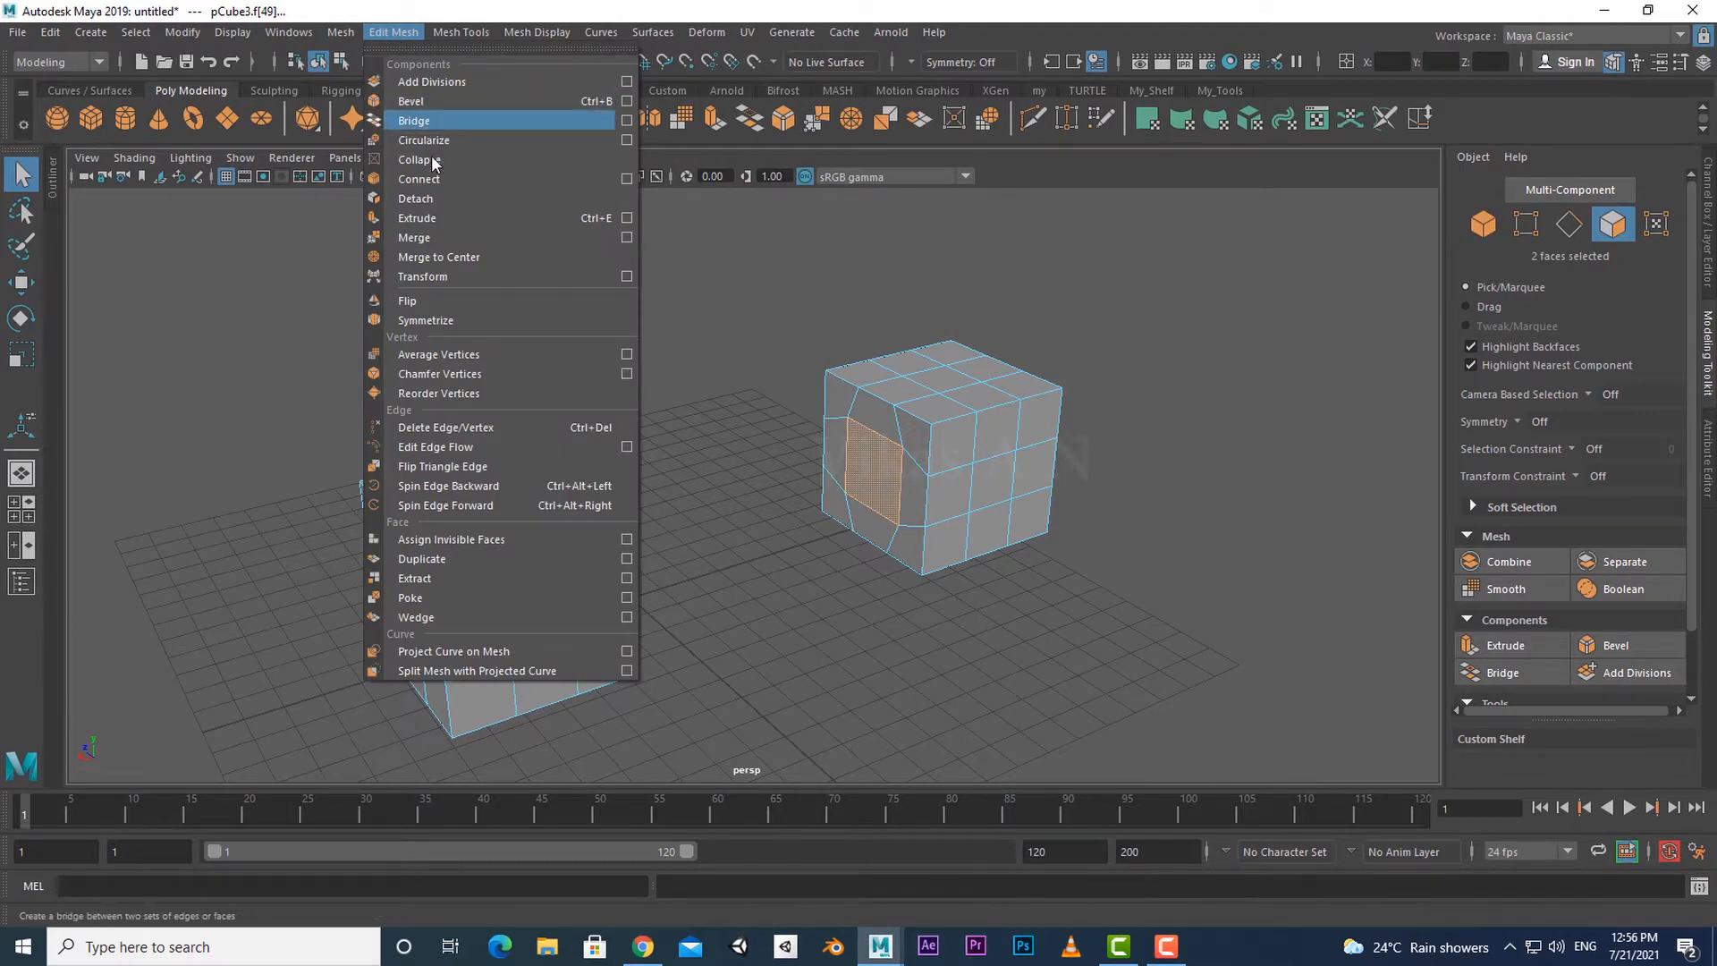
middle_click_drag(1207, 473, 1209, 485, "alt")
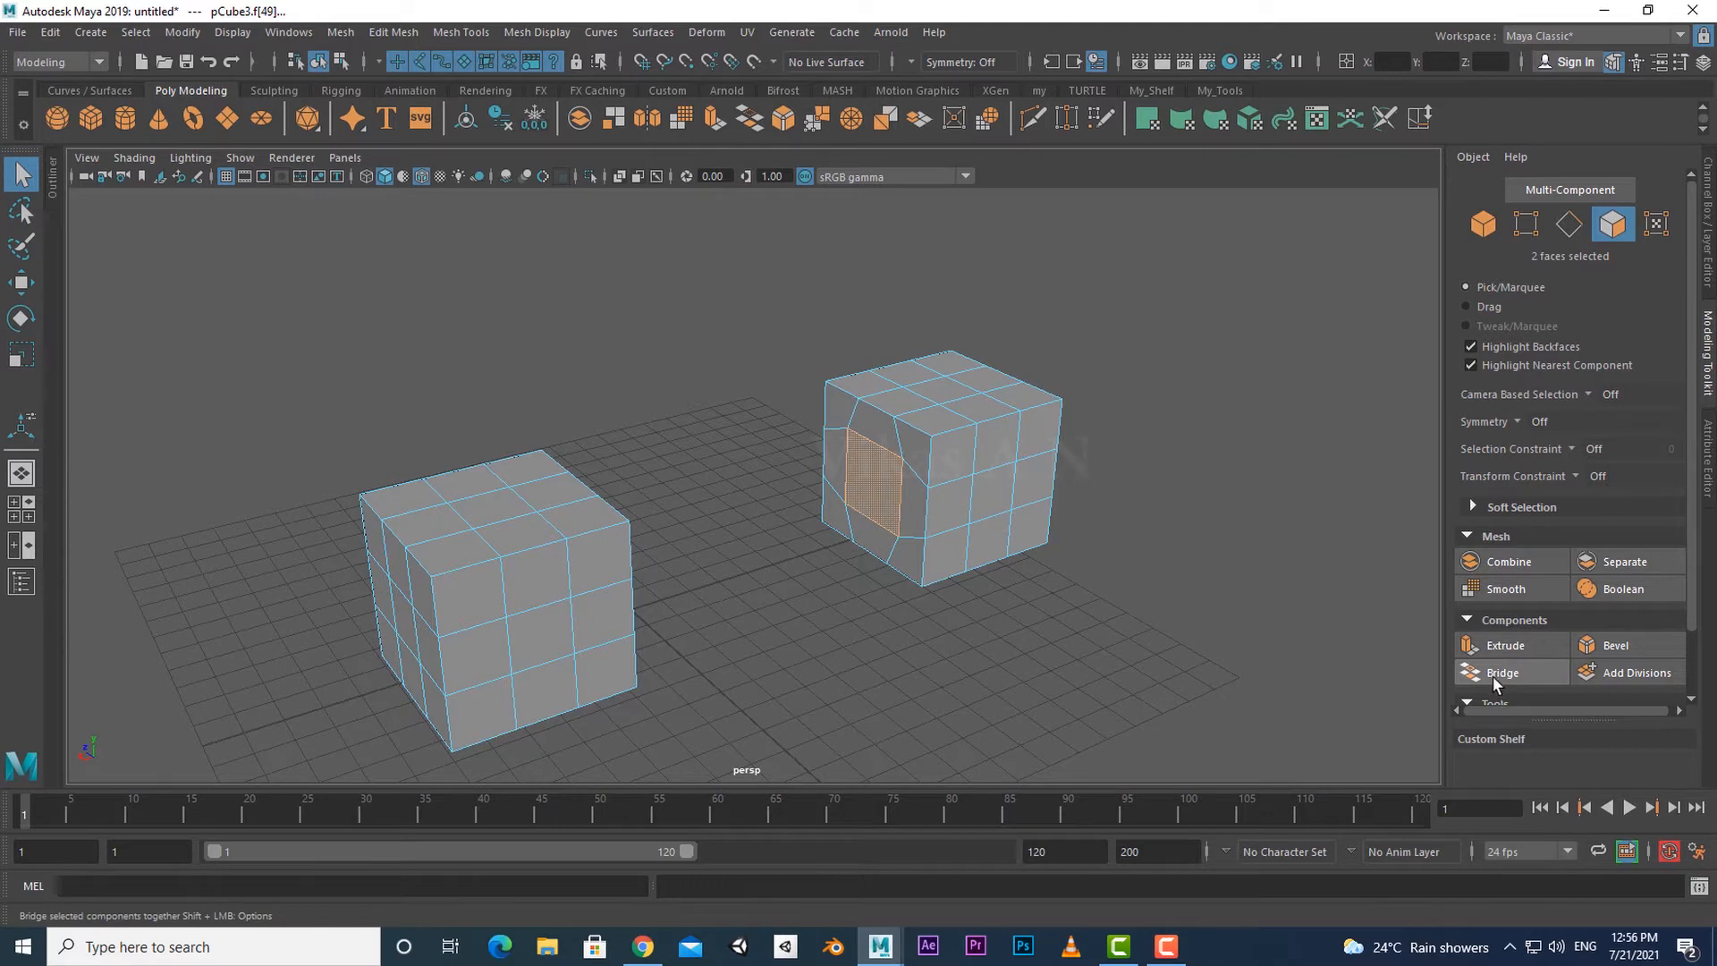
middle_click_drag(1073, 576, 1138, 572, "alt")
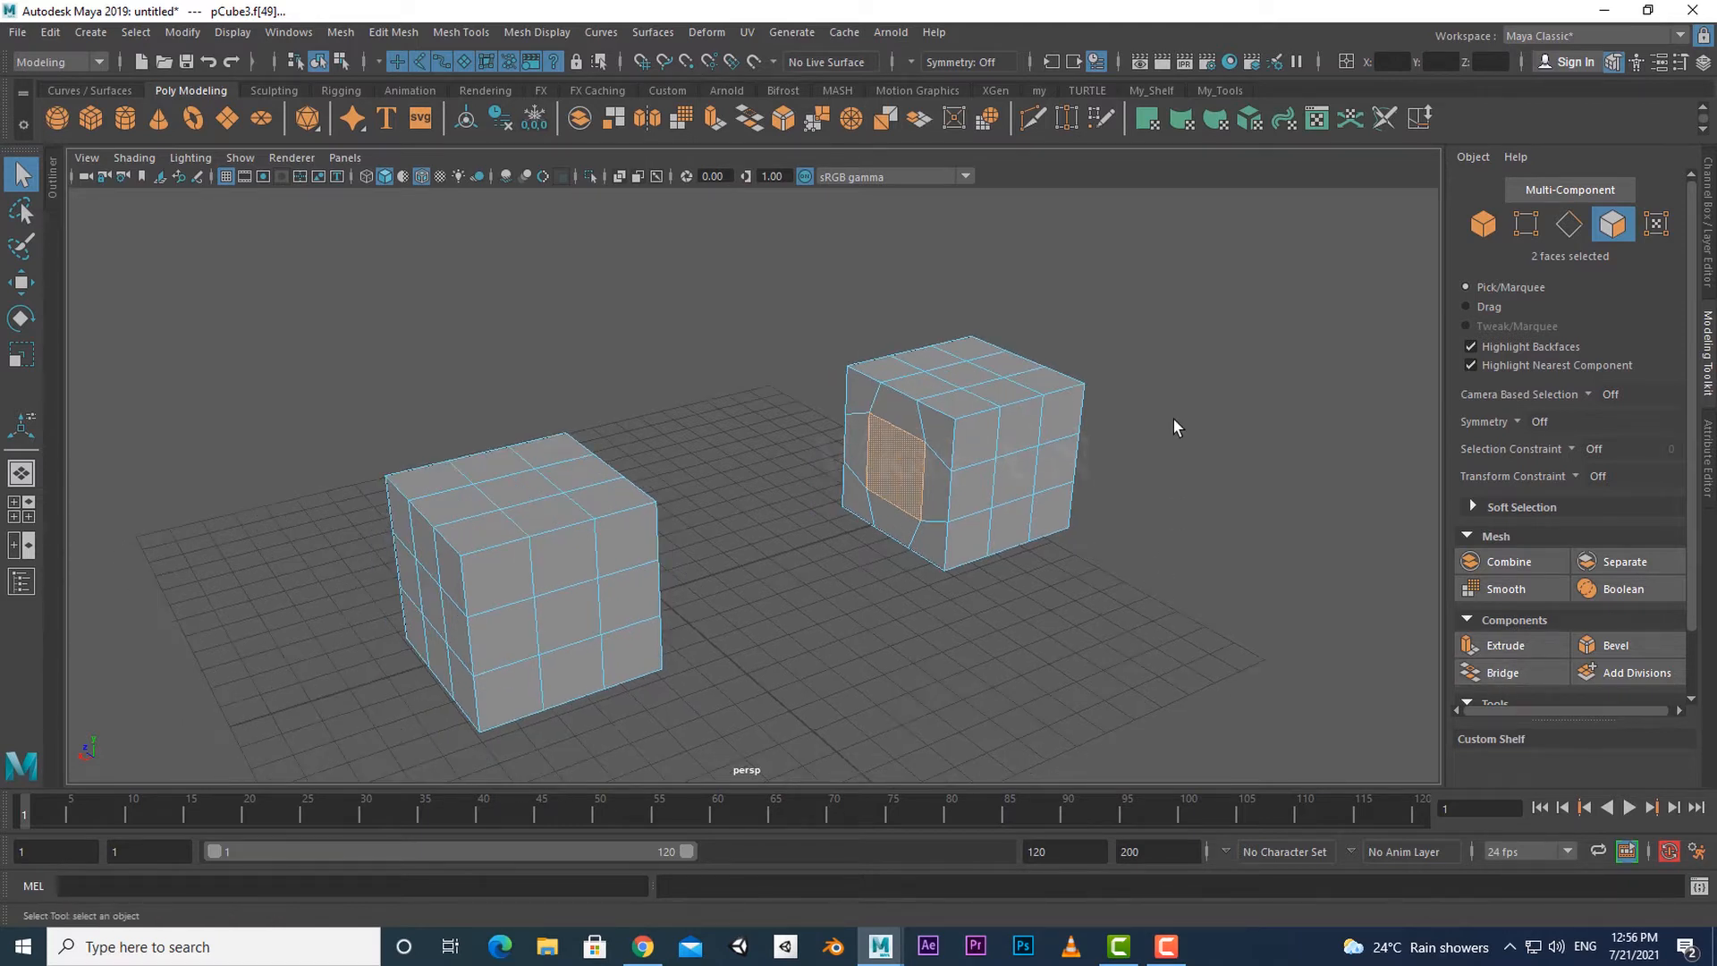
Reset the Bridge Faces options to their defaults and close the options without bridging the selected faces.
right_click_drag(1173, 420, 1123, 698, "shift")
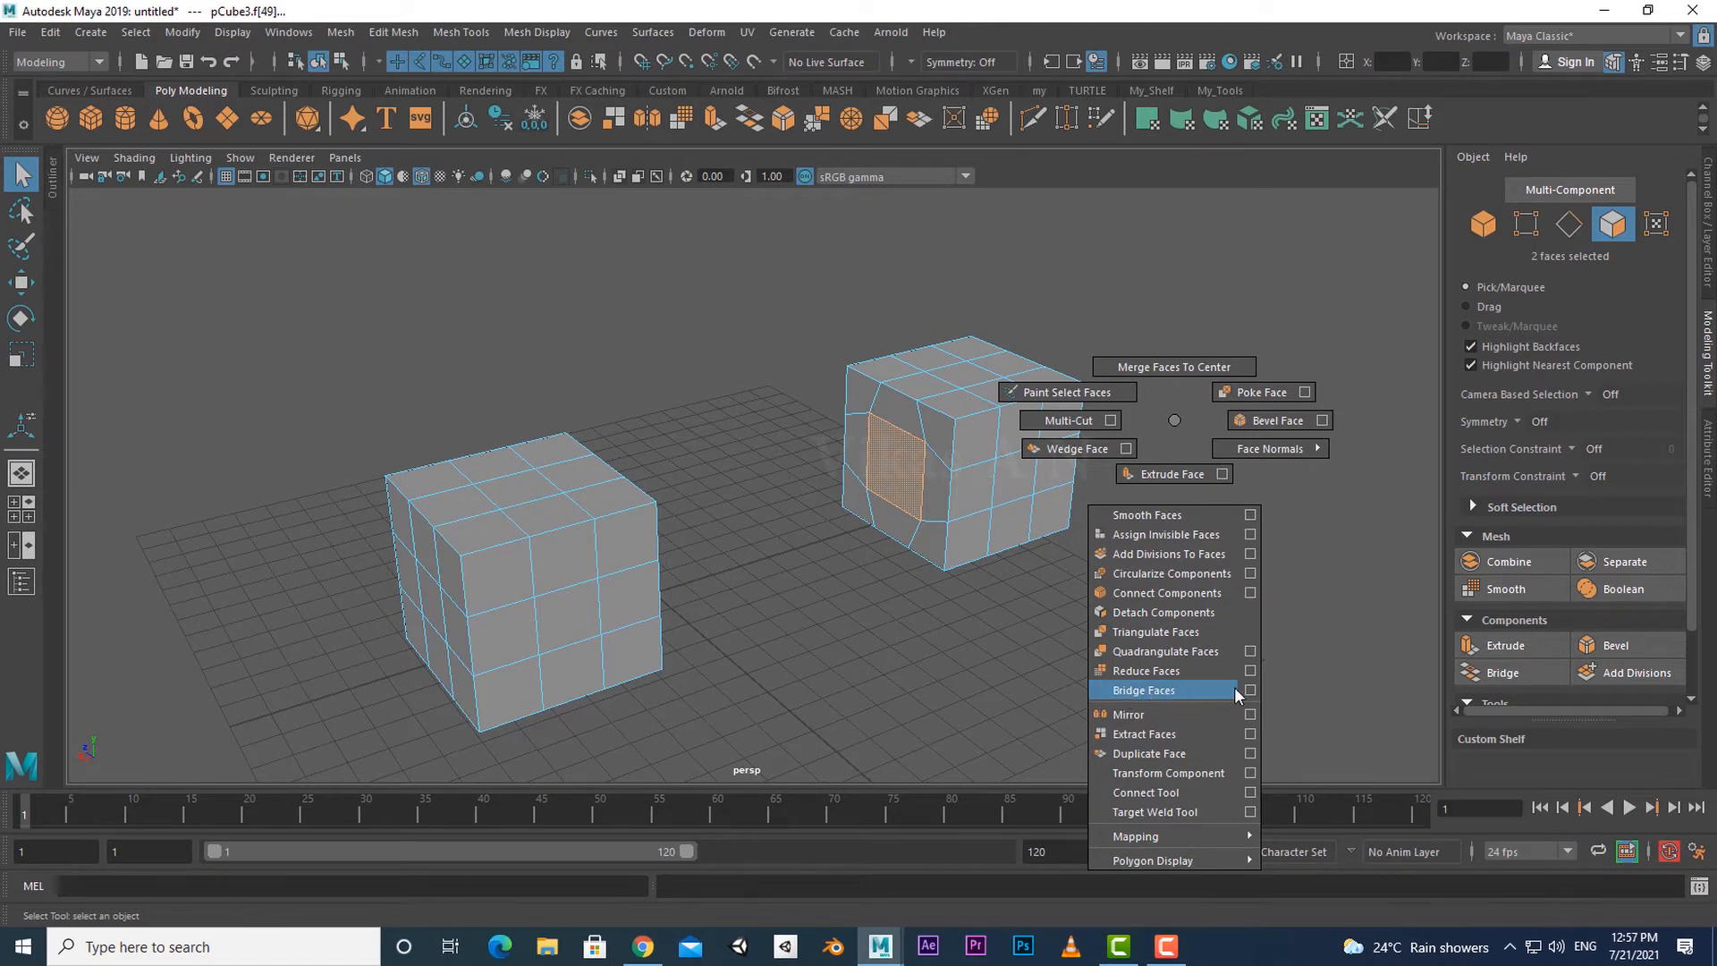
right_click_drag(1234, 687, 1252, 690, "shift")
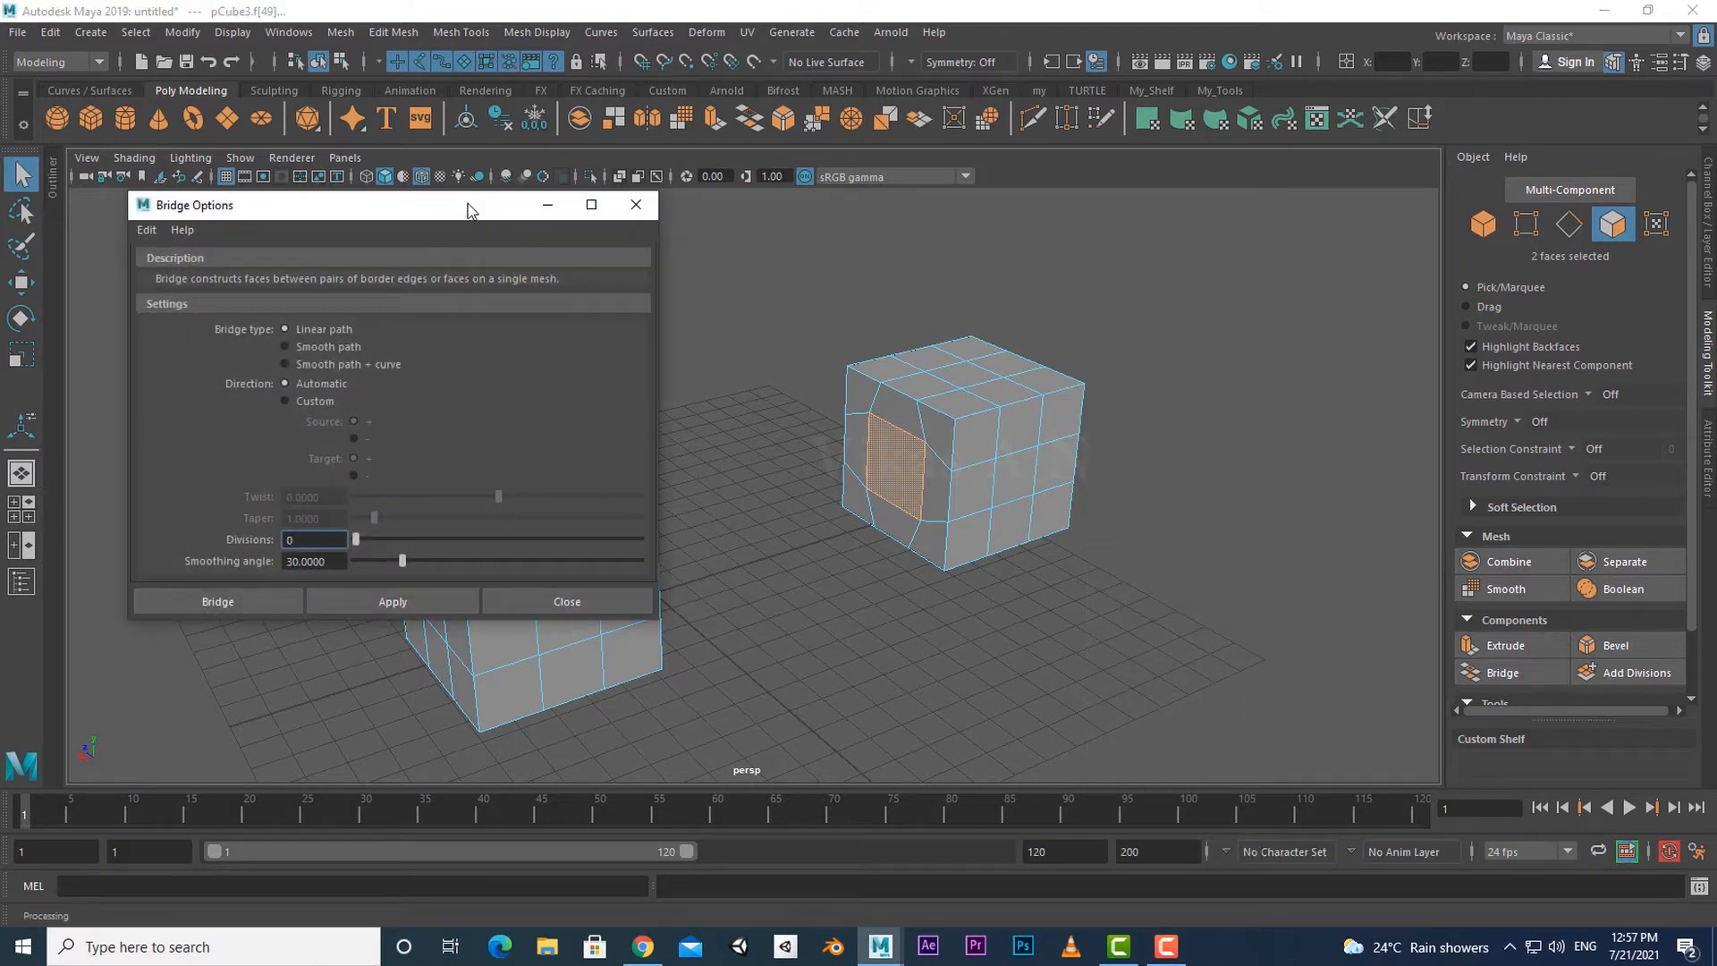
left_click_drag(471, 211, 500, 199)
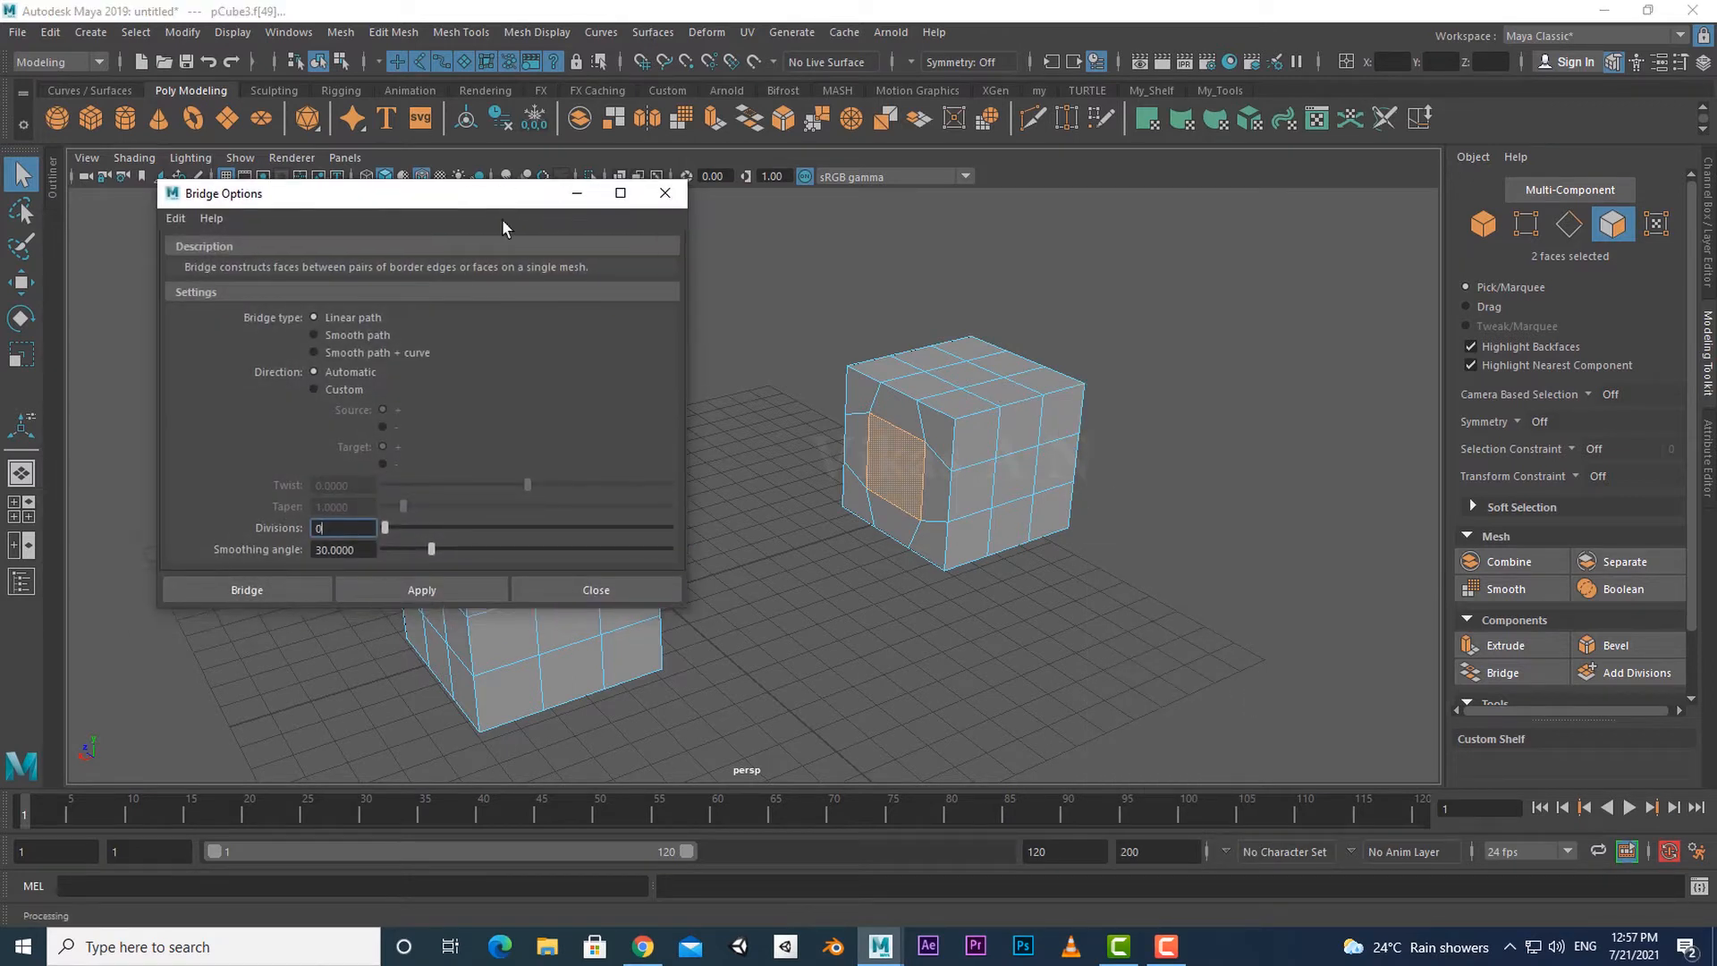
left_click(175, 218)
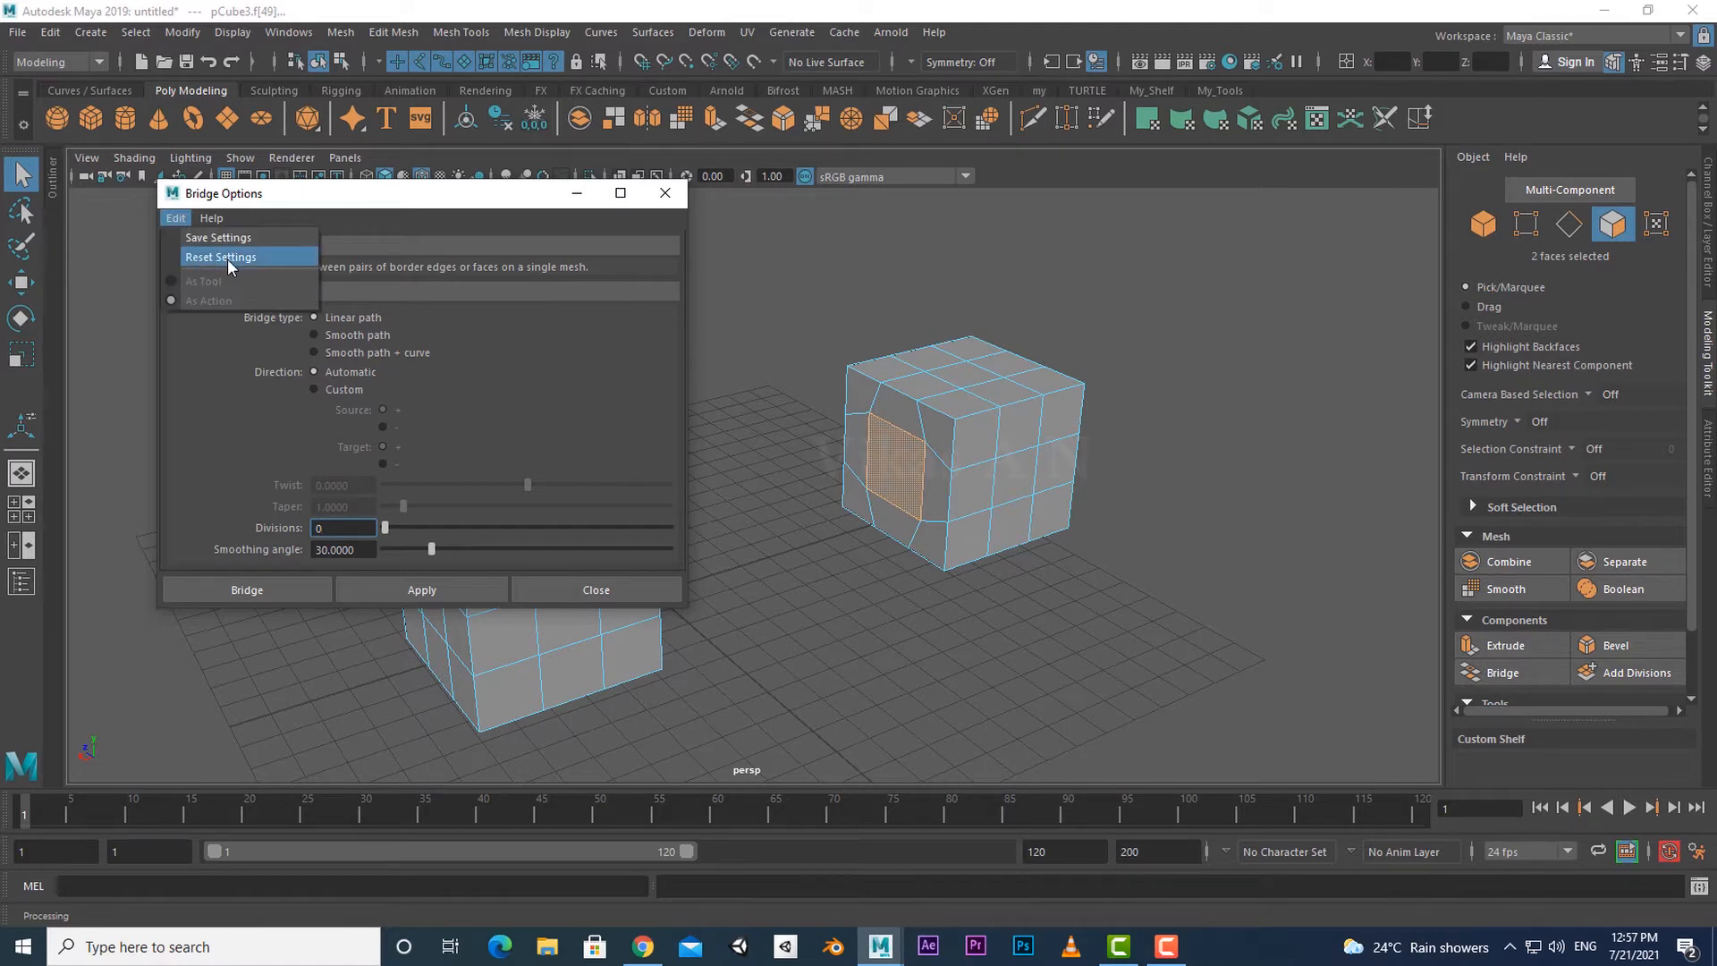
left_click(207, 257)
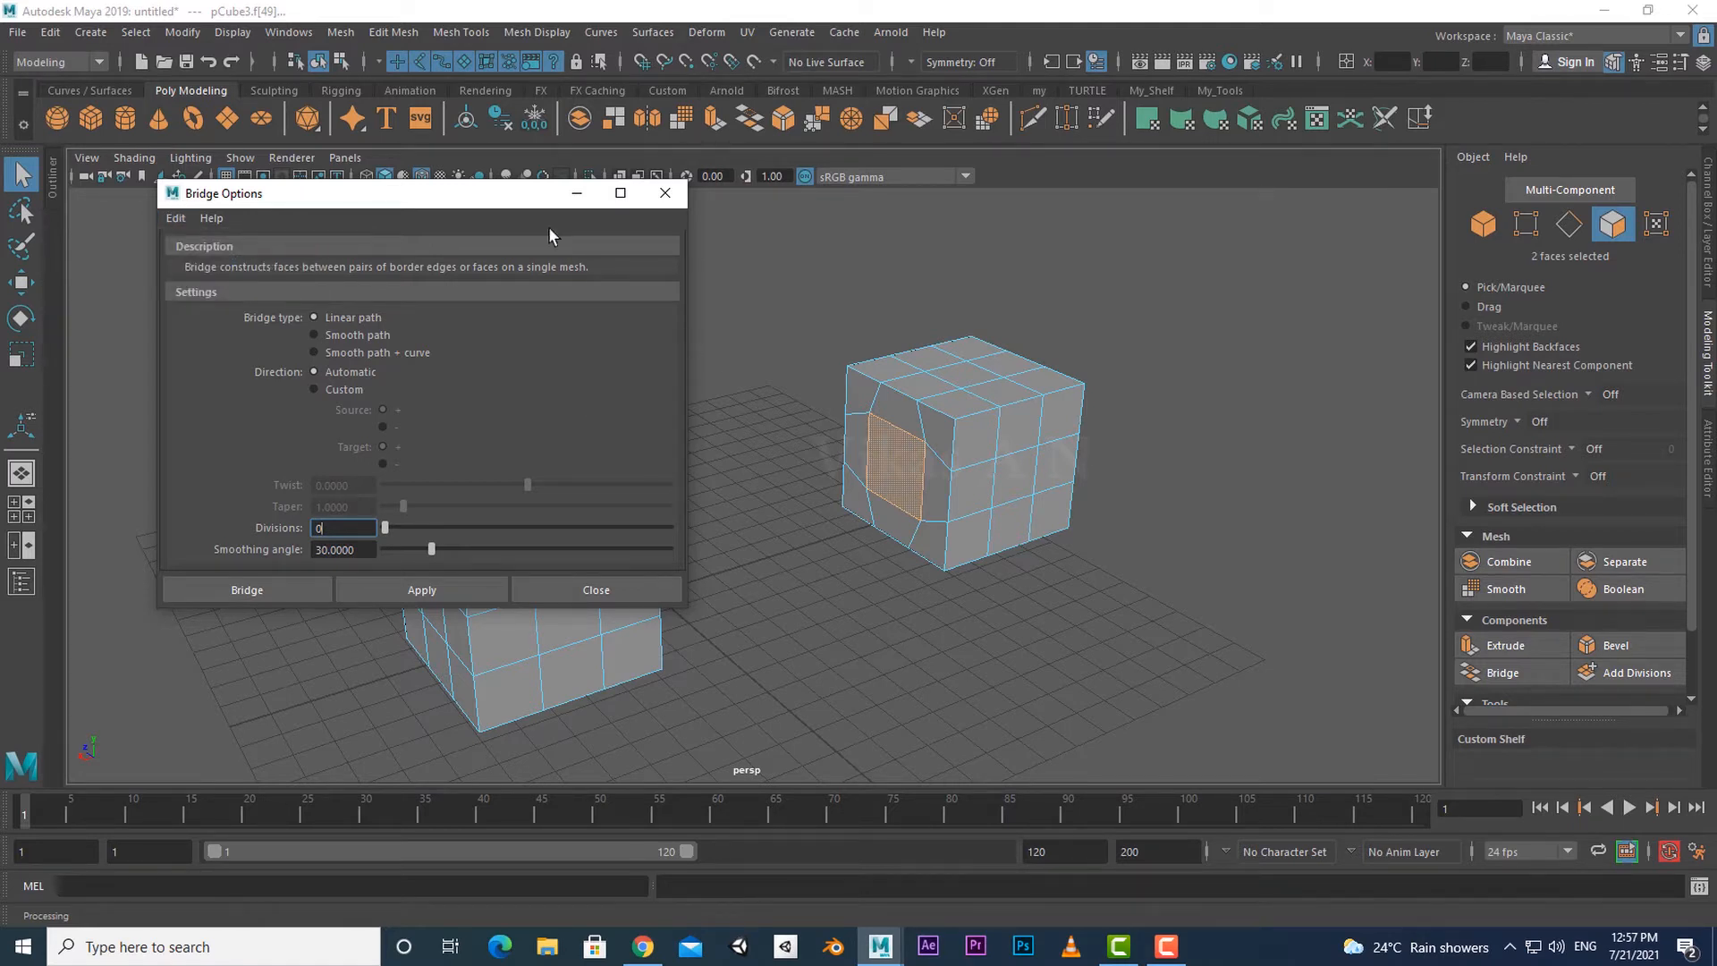
left_click_drag(515, 201, 516, 223)
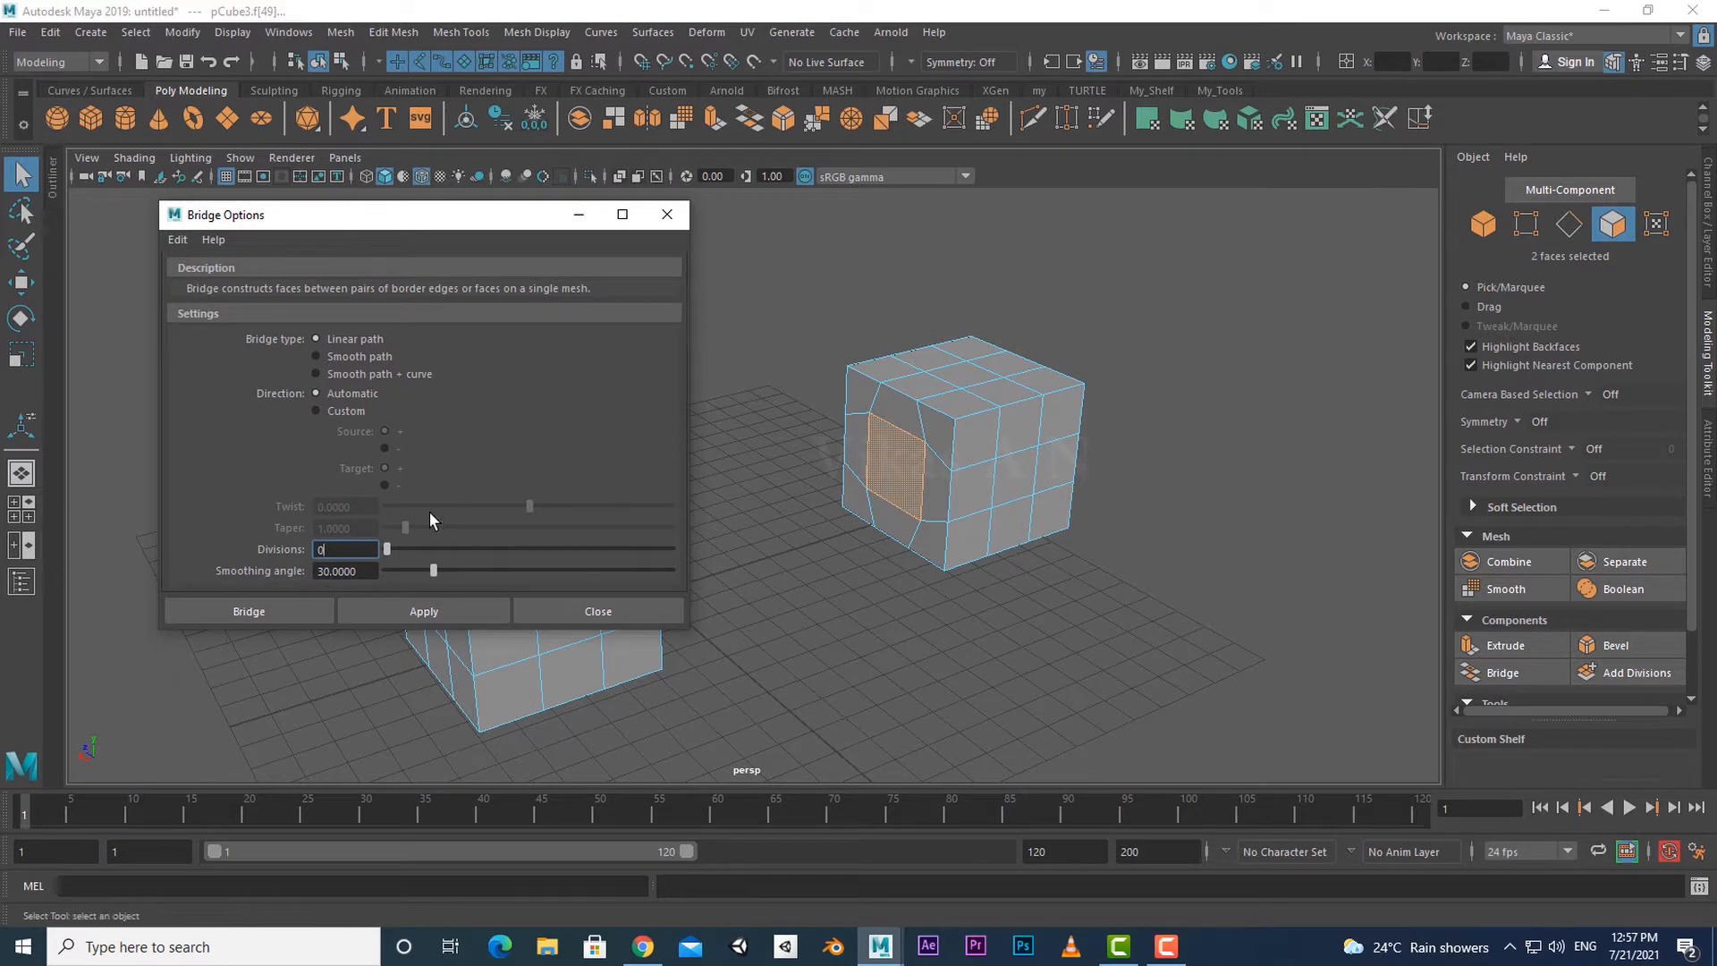
left_click(676, 223)
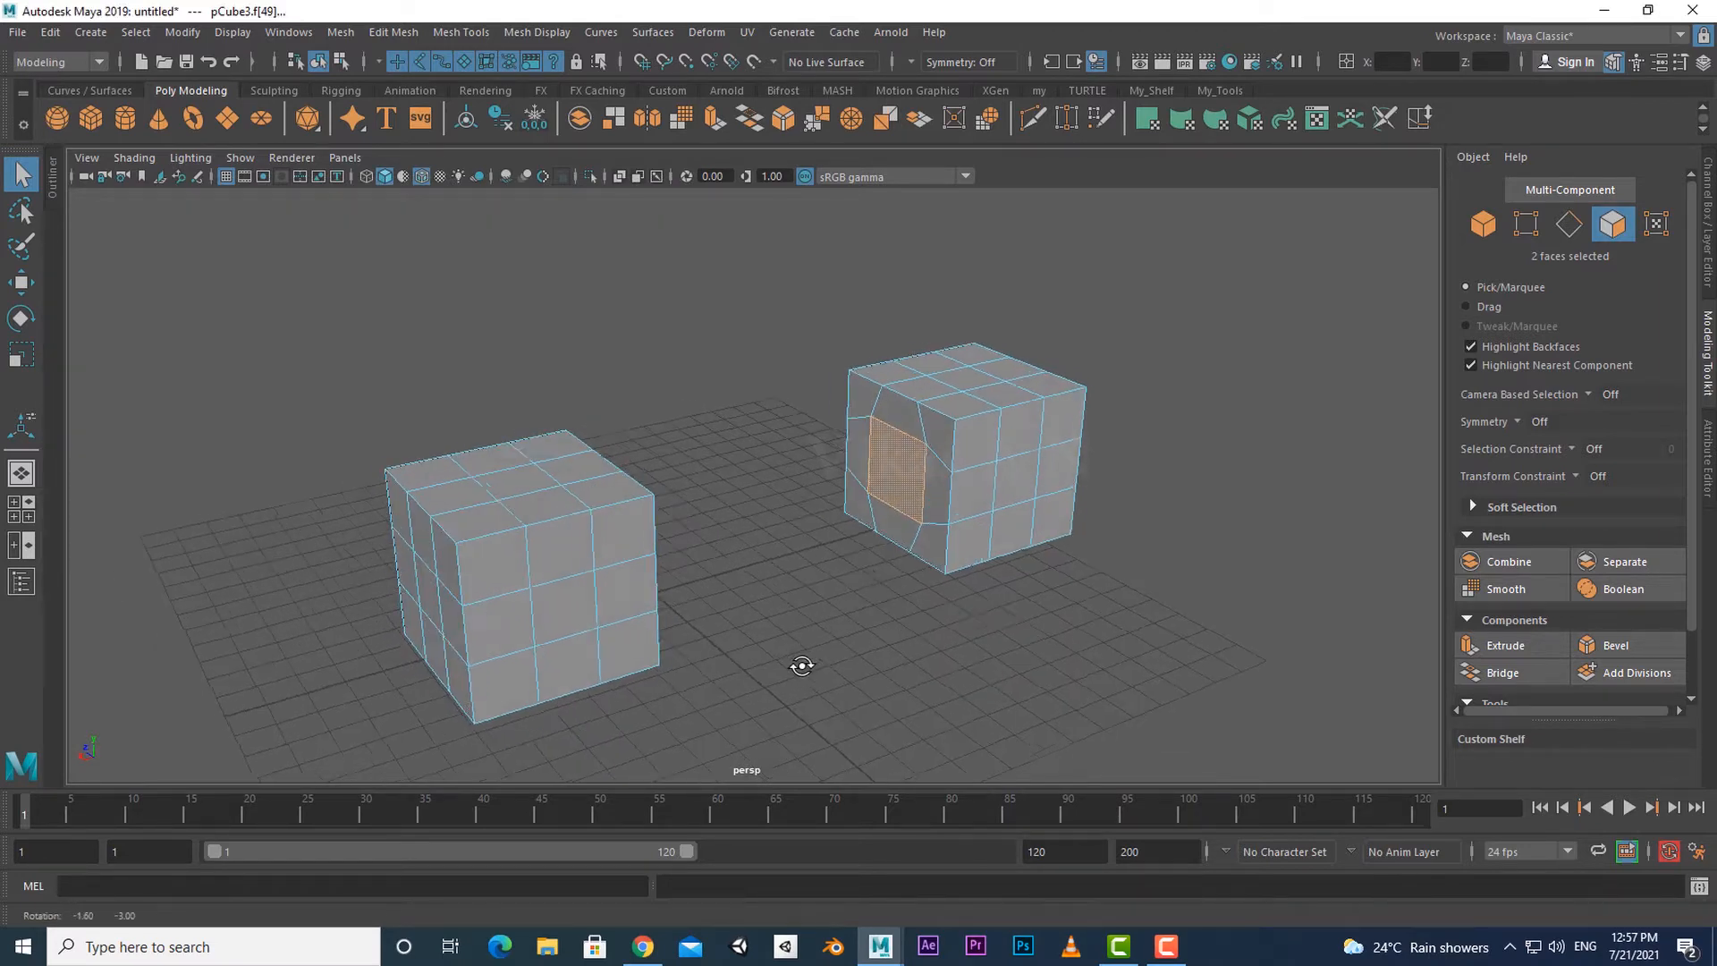
Bridge the two selected centre faces on the facing sides of the cubes.
left_click_drag(827, 657, 867, 670, "alt")
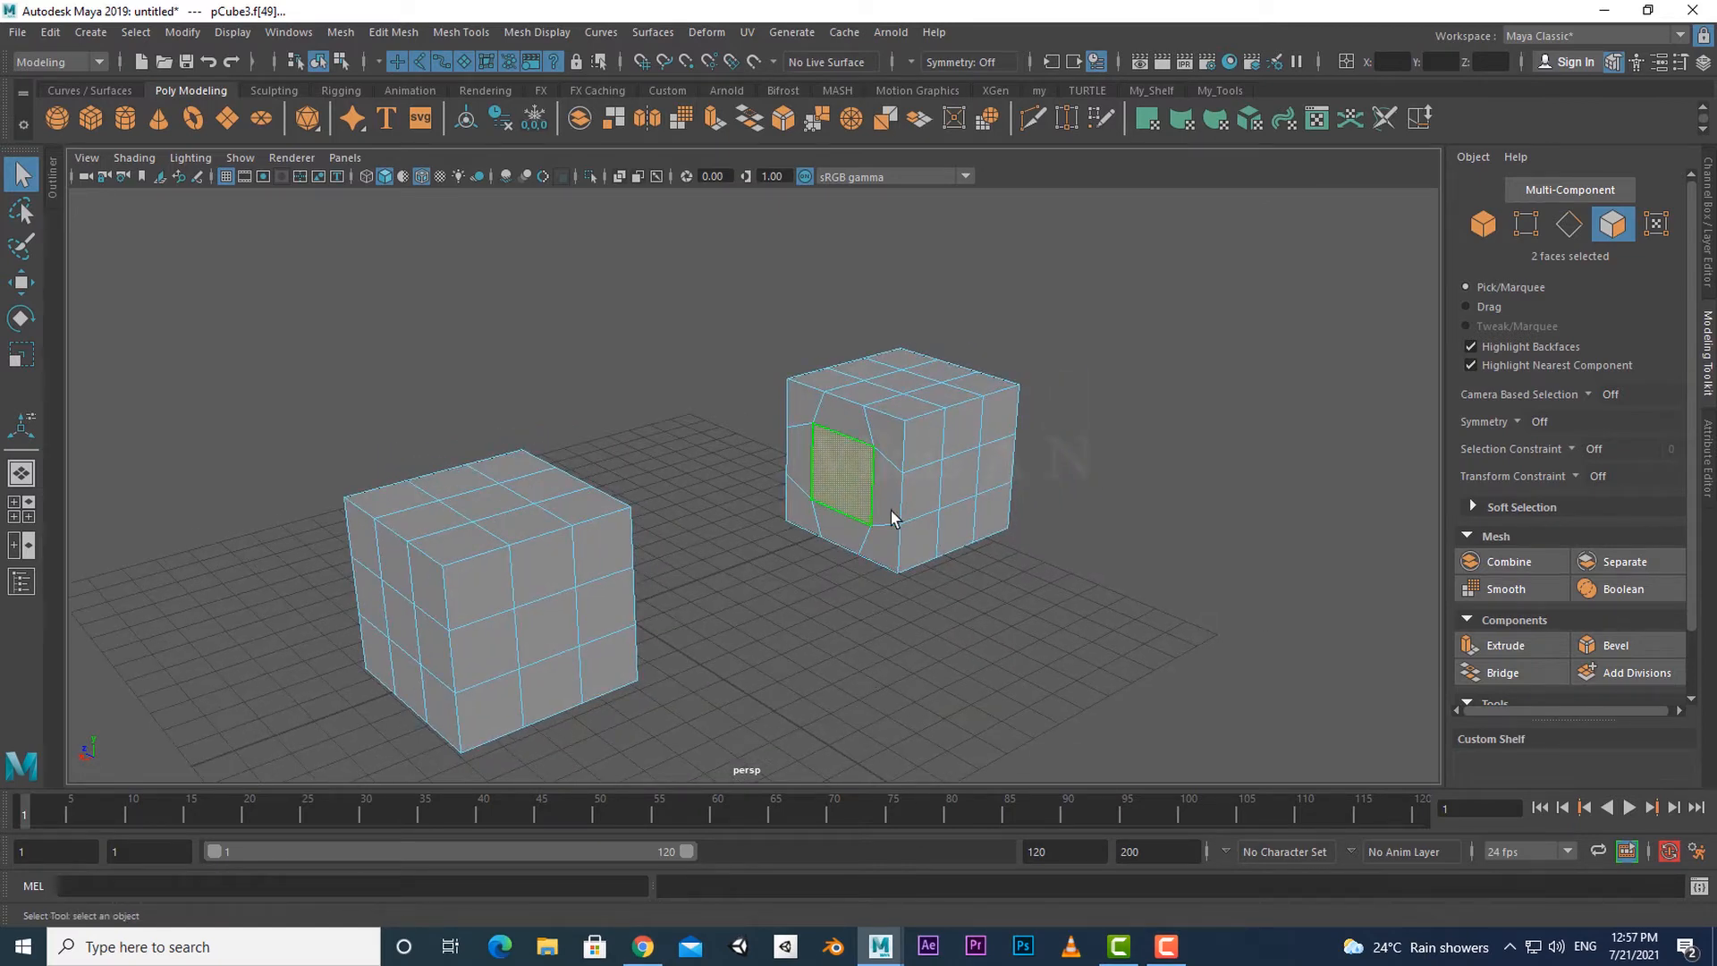
right_click_drag(1104, 470, 1088, 743, "shift")
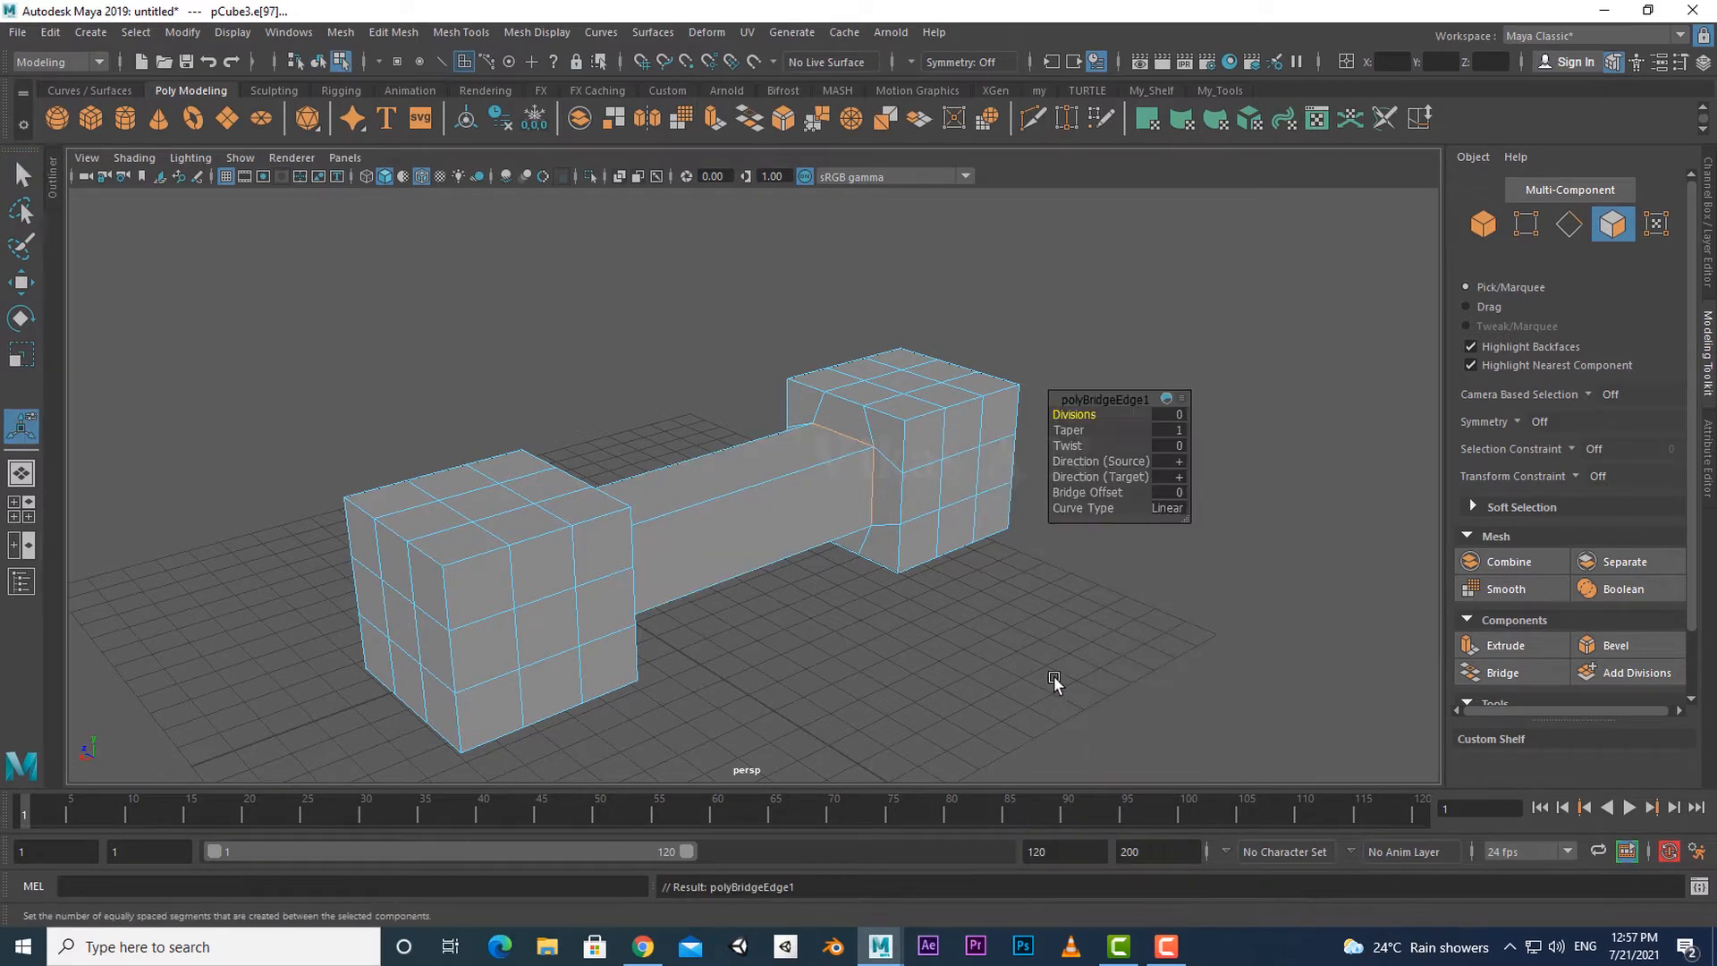
left_click_drag(1055, 686, 594, 465, "alt")
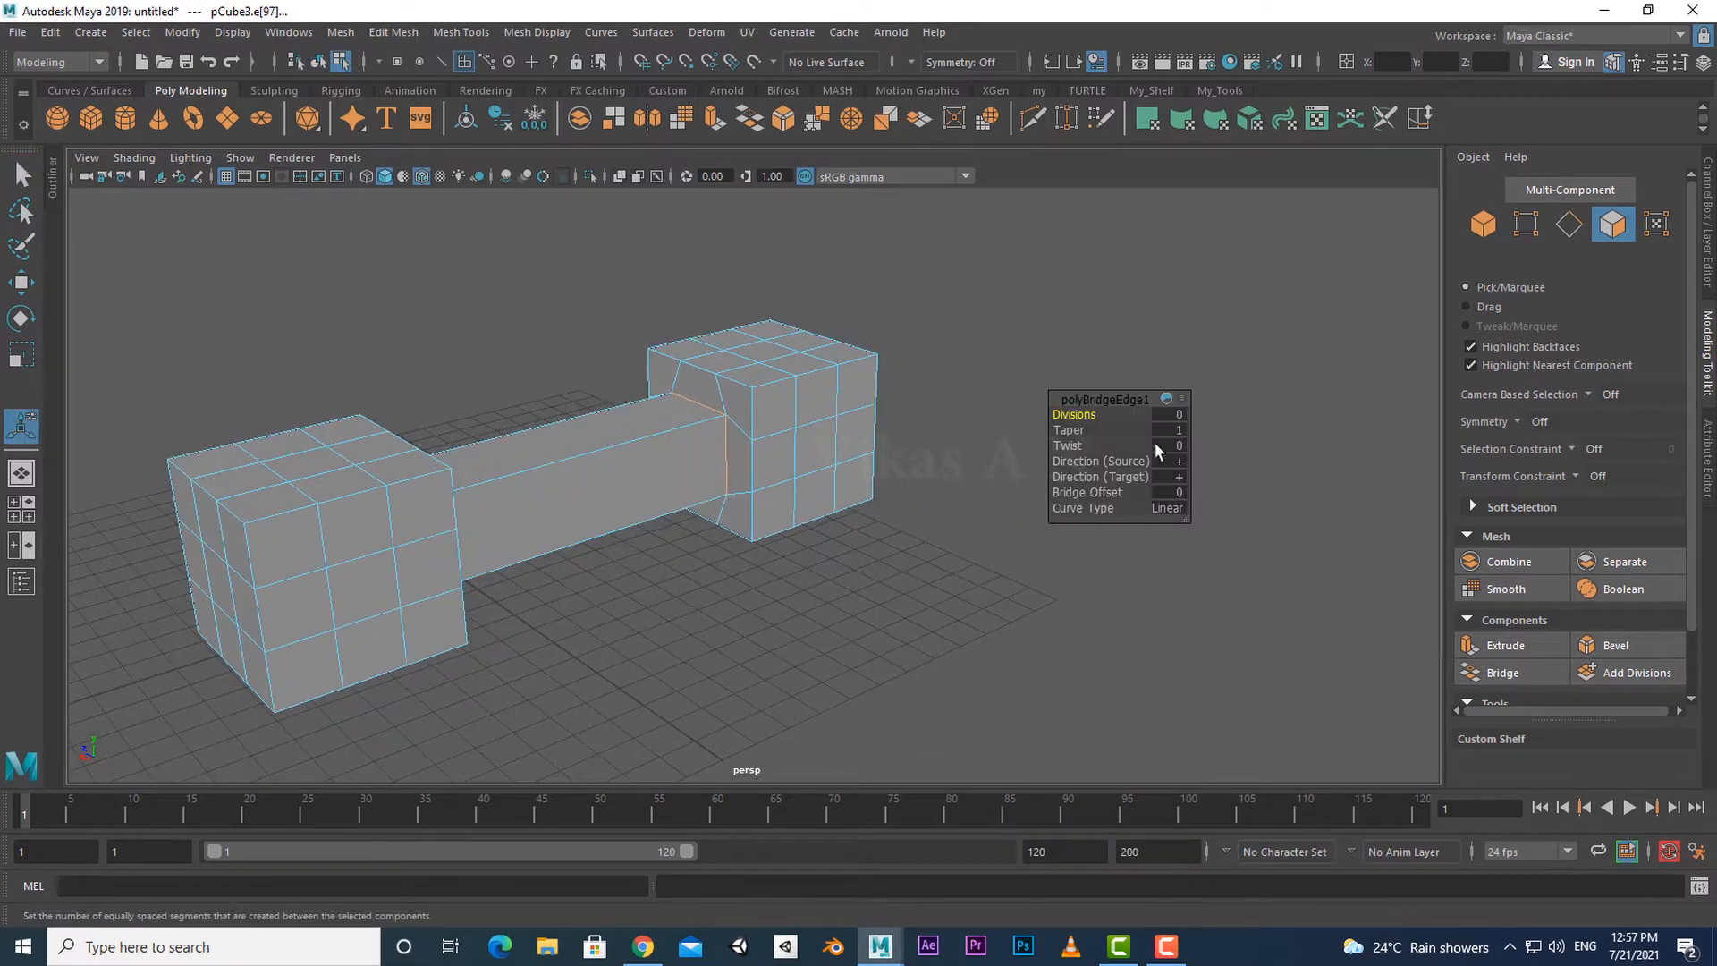
left_click_drag(1102, 396, 1145, 455)
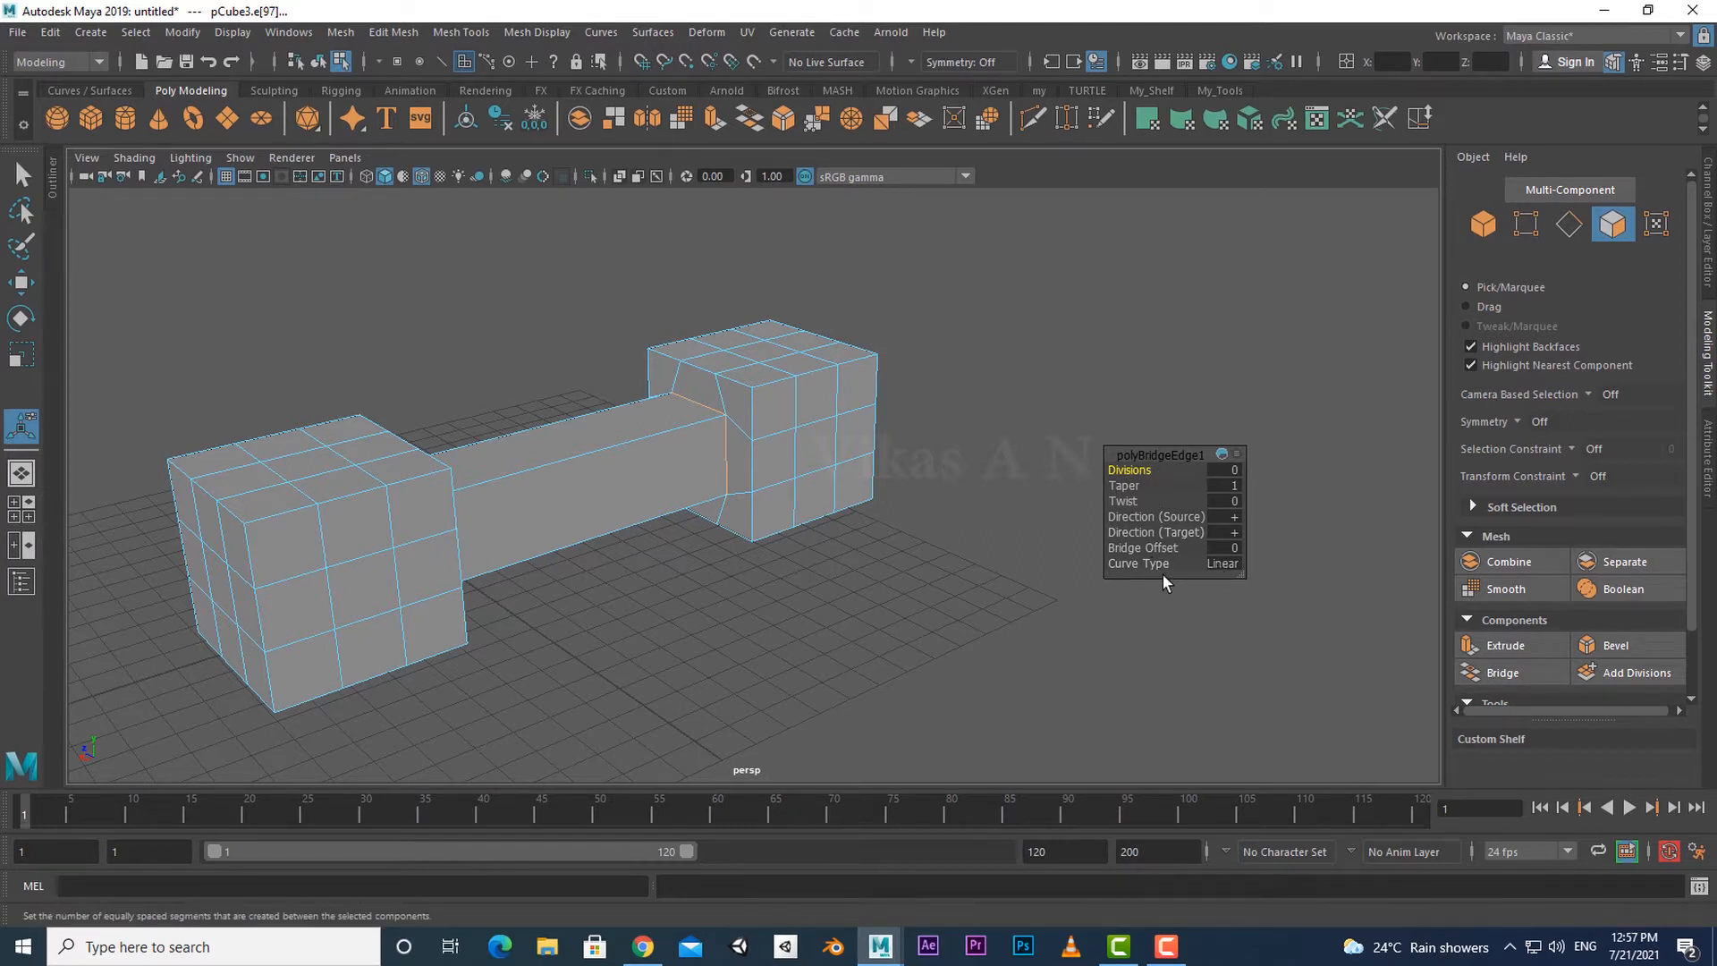
middle_click_drag(889, 629, 760, 604, "alt")
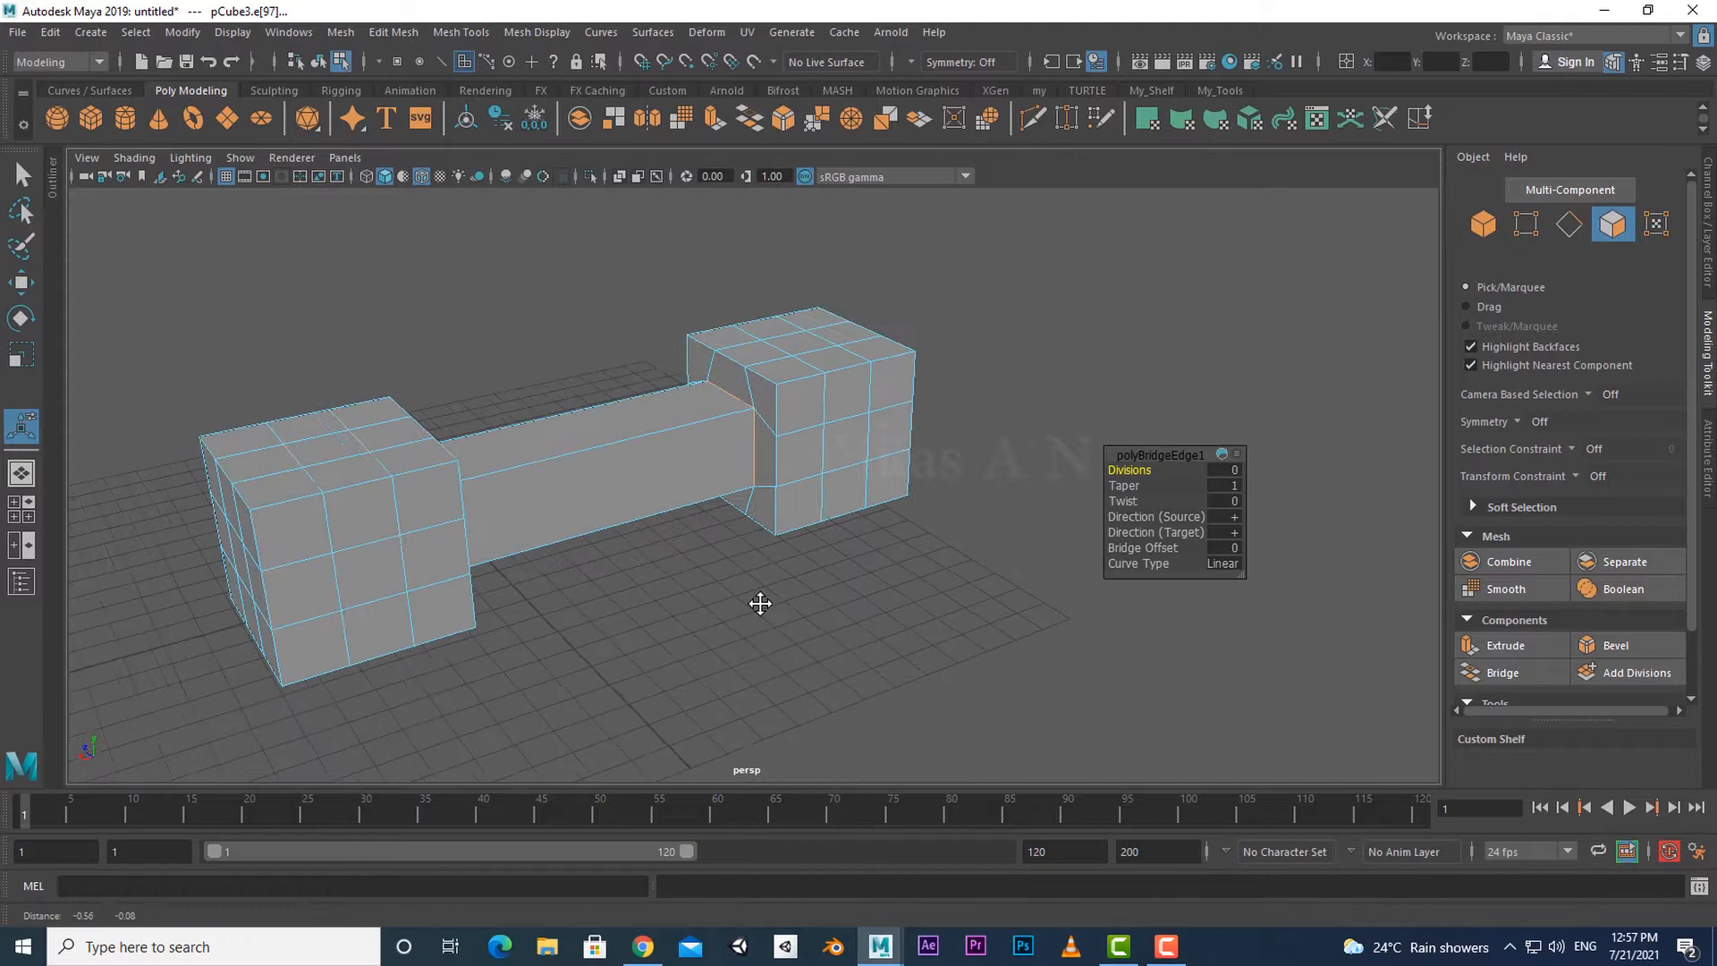
left_click_drag(760, 604, 688, 607, "alt")
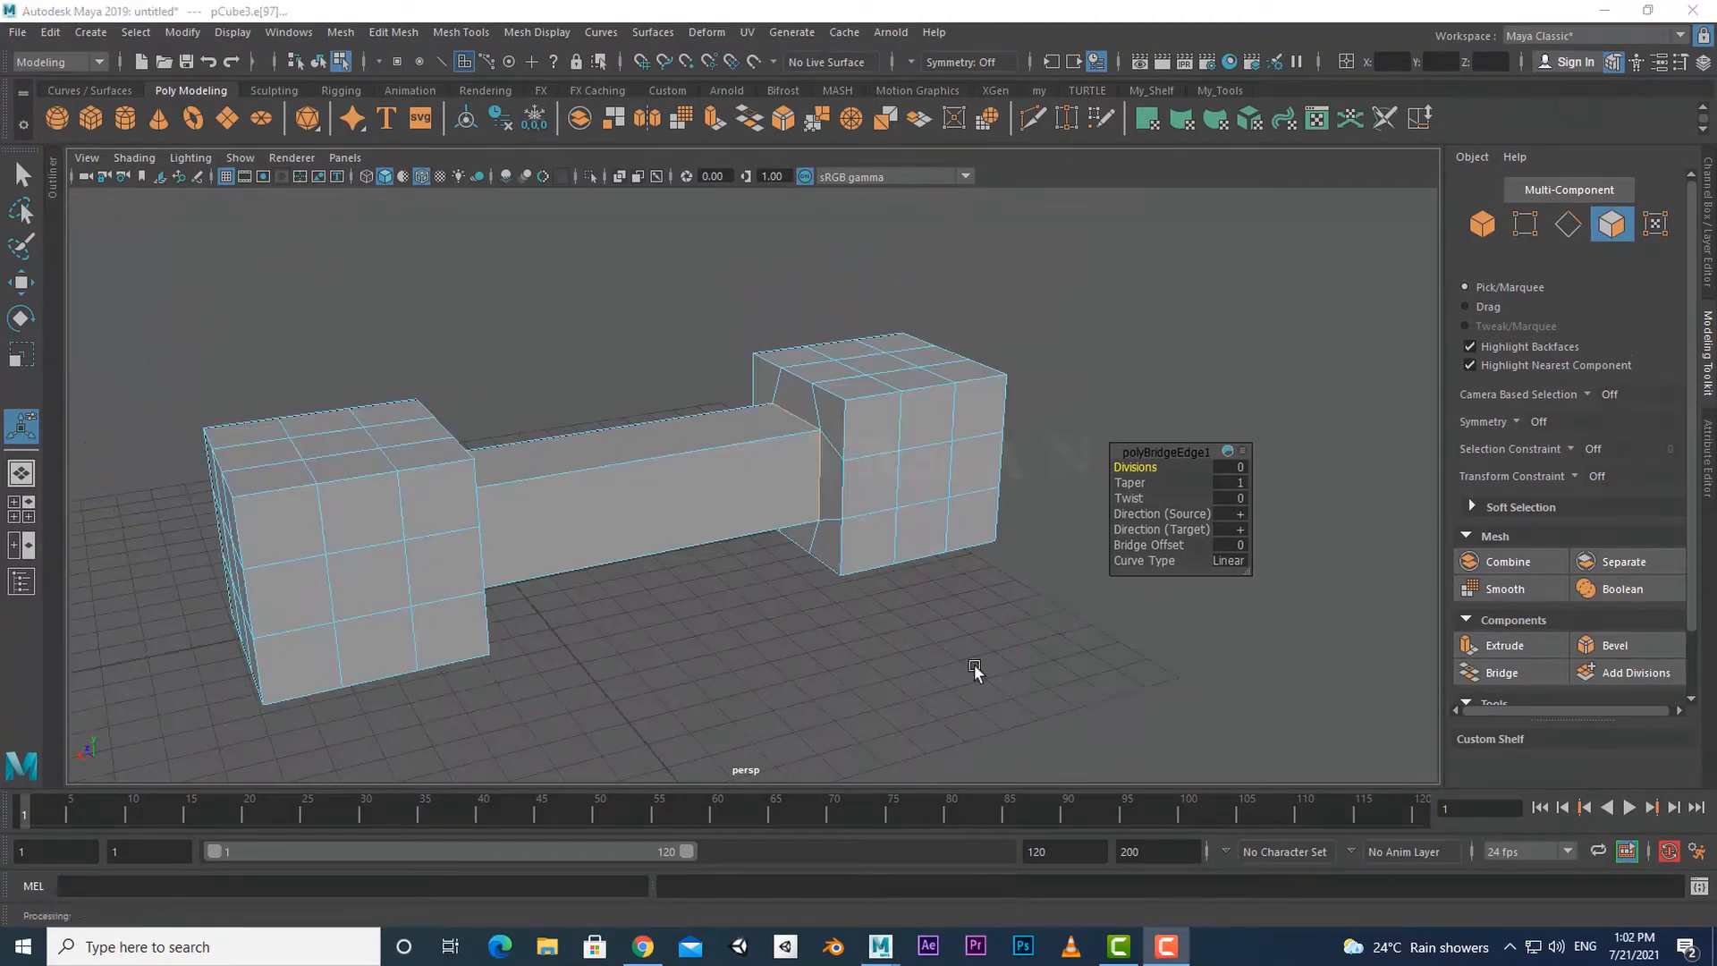
mouse_move(977, 671)
left_mouse_down("alt")
mouse_move(950, 659)
mouse_move(950, 682)
mouse_move(965, 670)
left_mouse_up("alt")
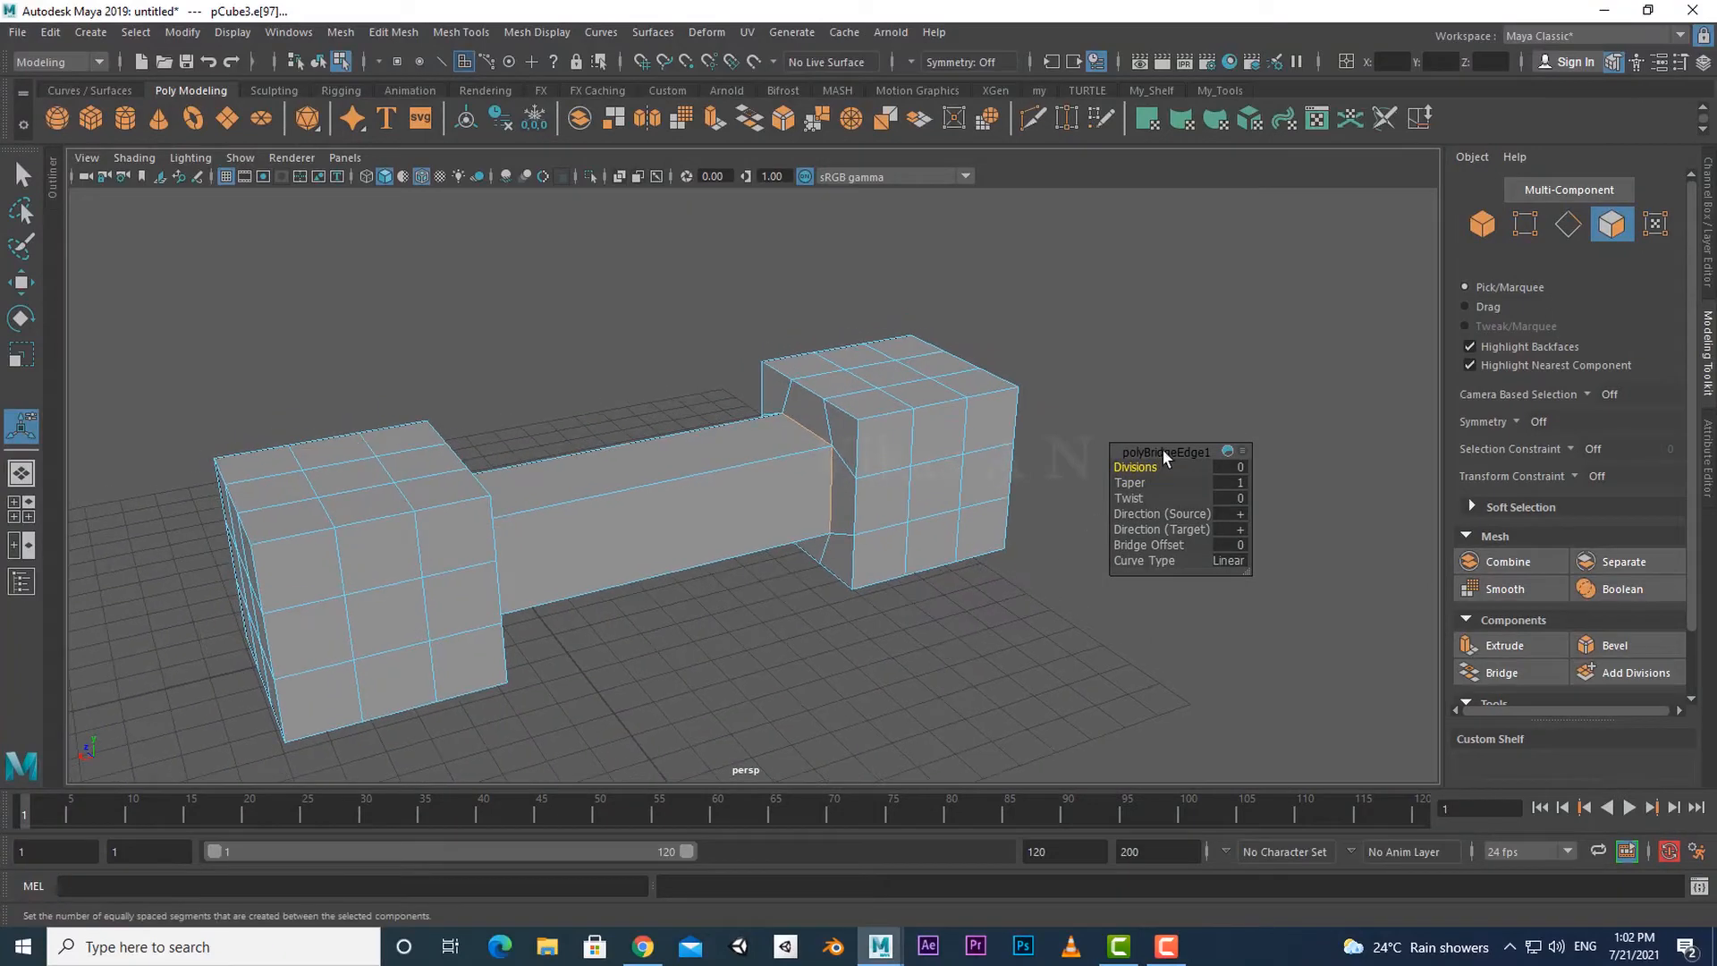
Set the bridge's Divisions to 5.
mouse_move(1163, 451)
left_mouse_down()
mouse_move(1170, 431)
mouse_move(1189, 446)
left_mouse_up()
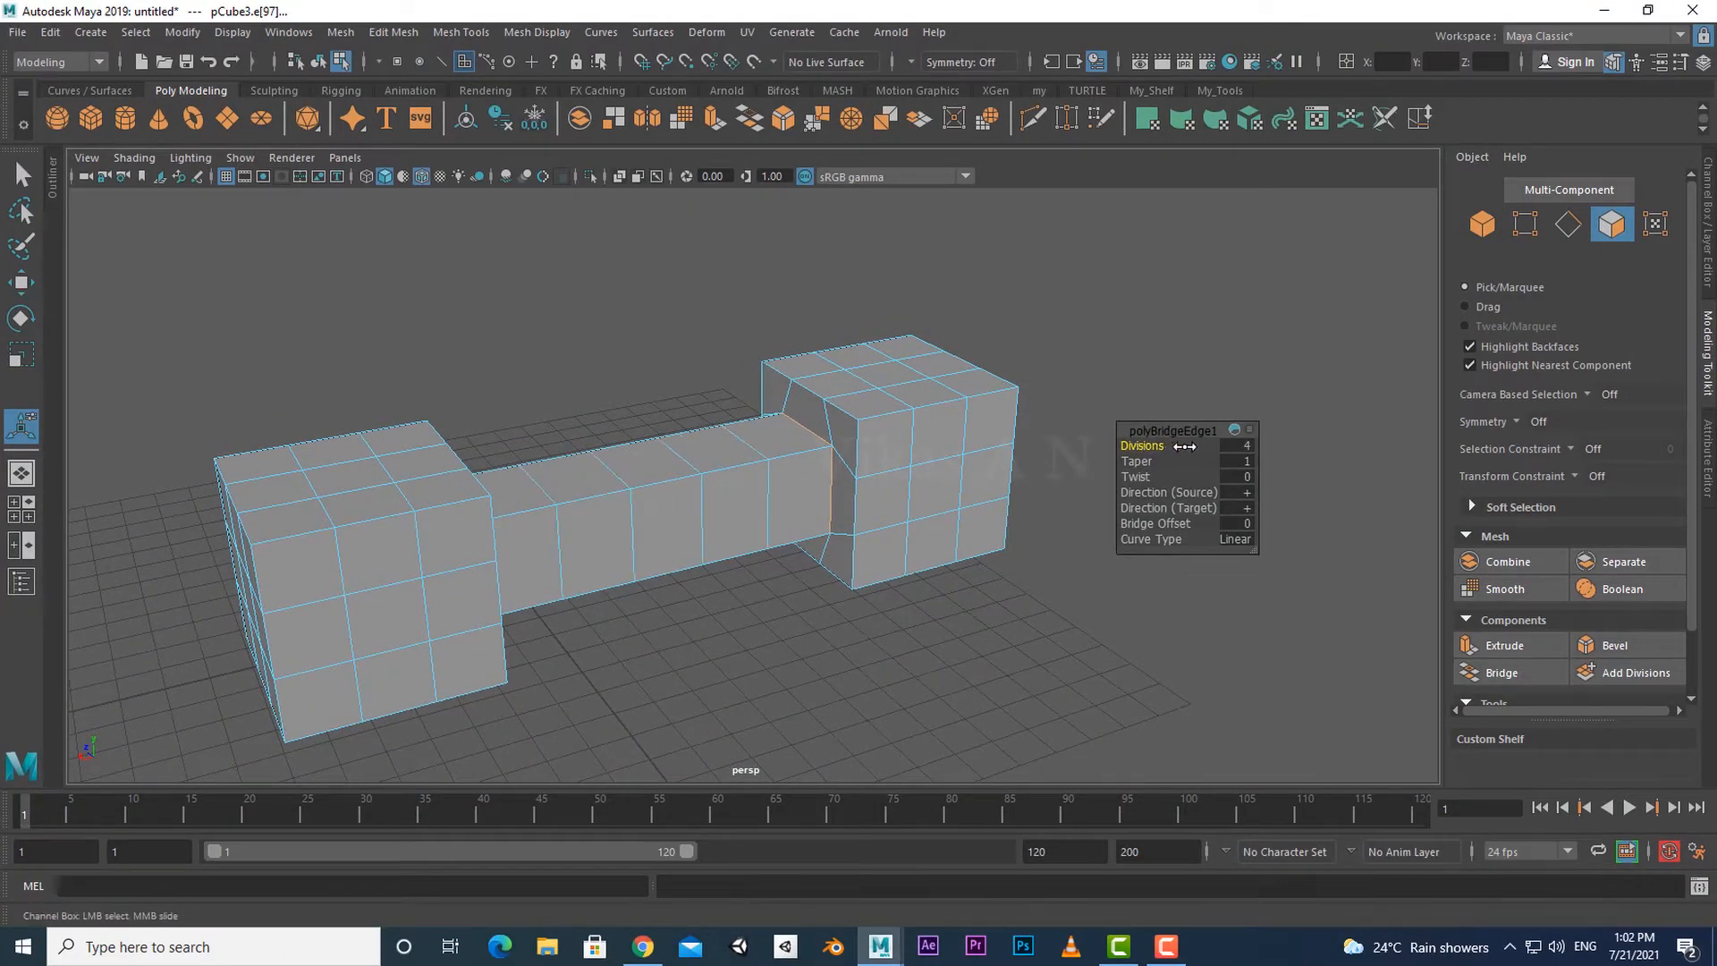
left_click_drag(612, 567, 515, 438, "alt")
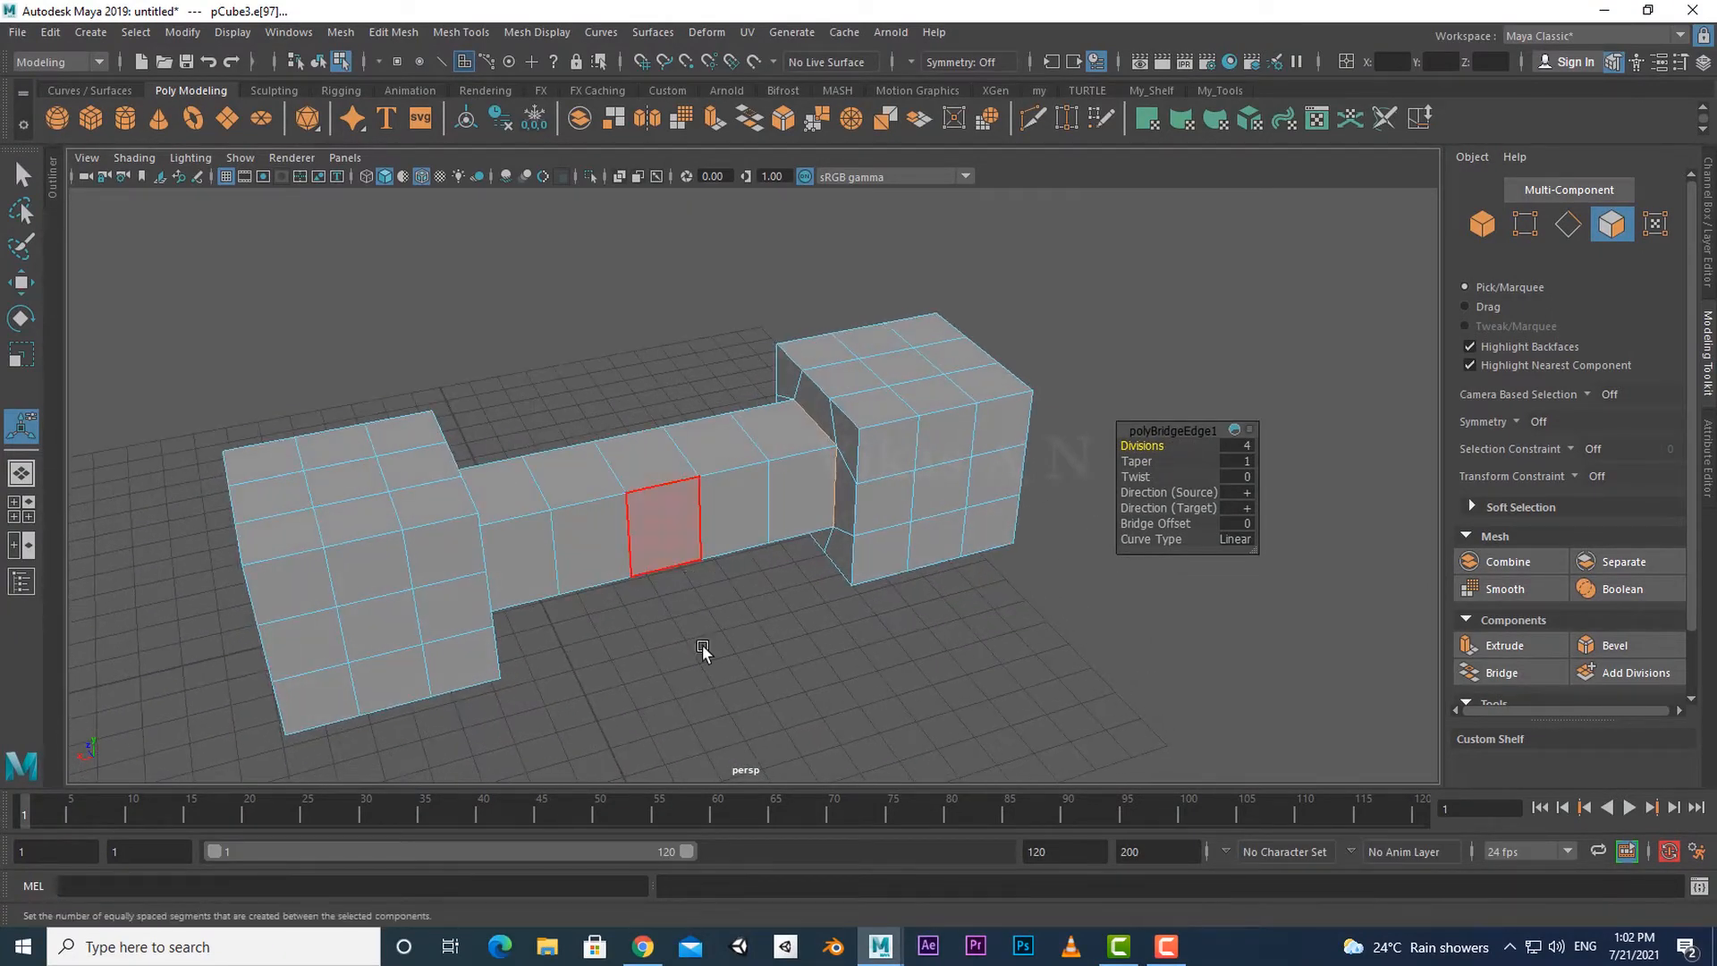
mouse_move(701, 648)
left_mouse_down("alt")
mouse_move(686, 502)
mouse_move(715, 630)
left_mouse_up("alt")
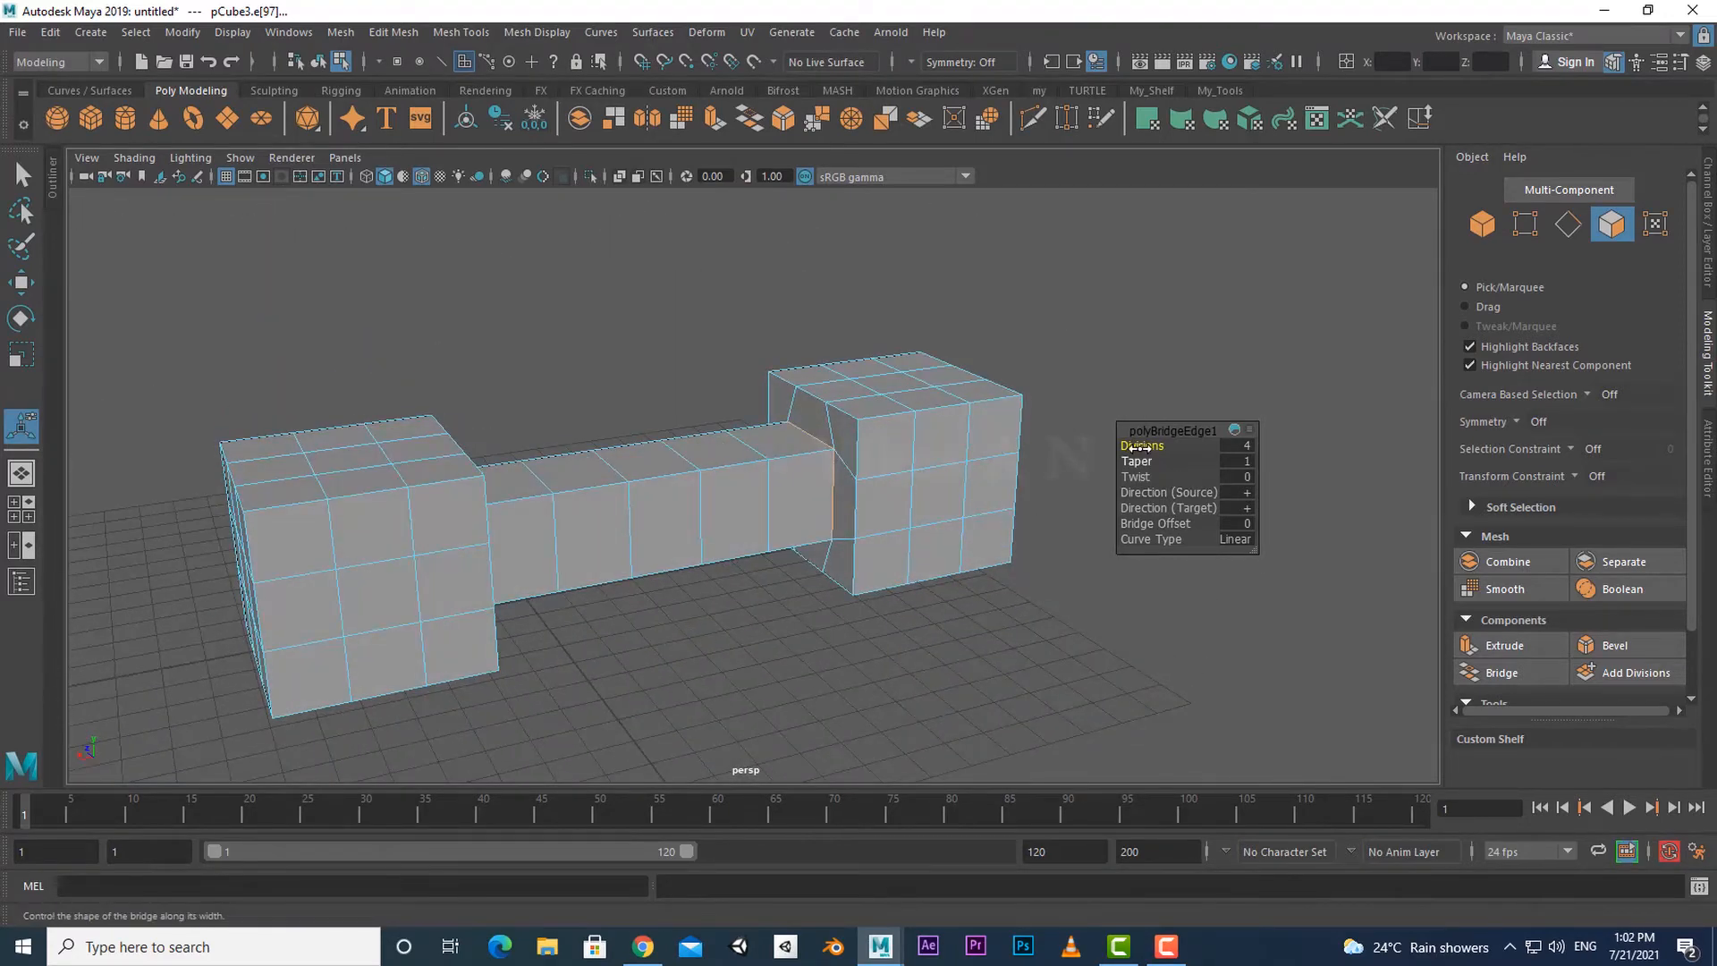
left_click_drag(1138, 447, 1148, 445)
left_click_drag(628, 498, 651, 579, "alt")
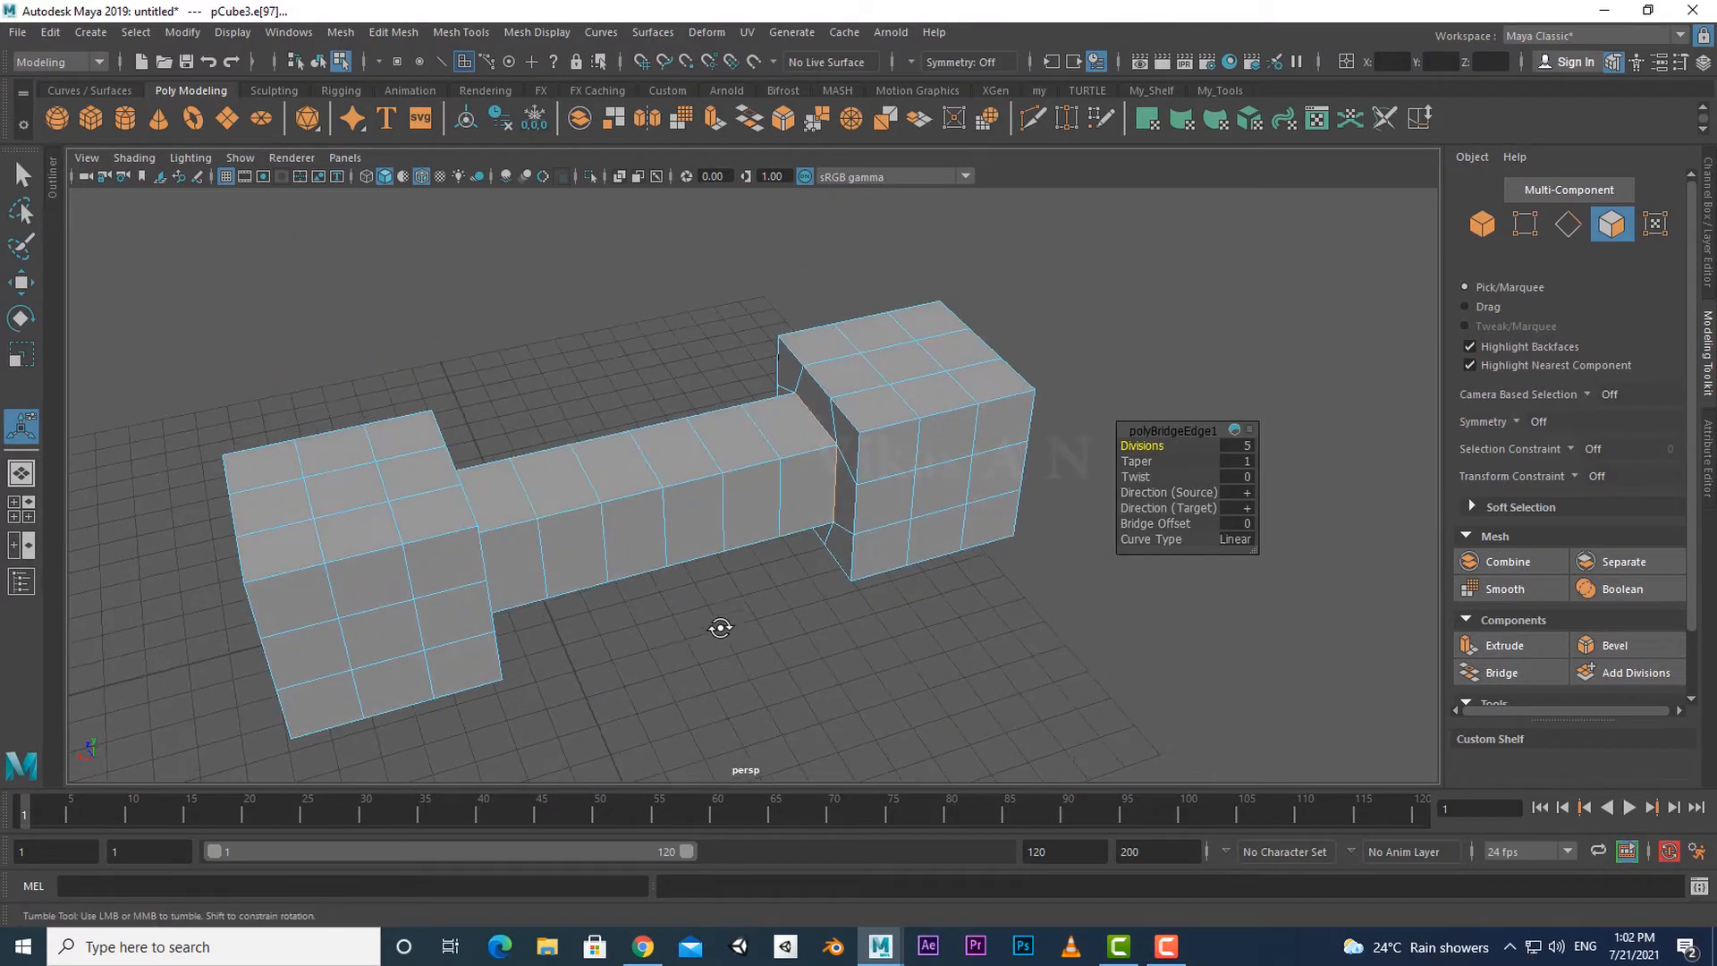
left_click_drag(721, 625, 724, 581, "alt")
Set the bridge's Taper to 4.3 and its Curve Type to Blend.
left_click_drag(1135, 463, 1137, 462)
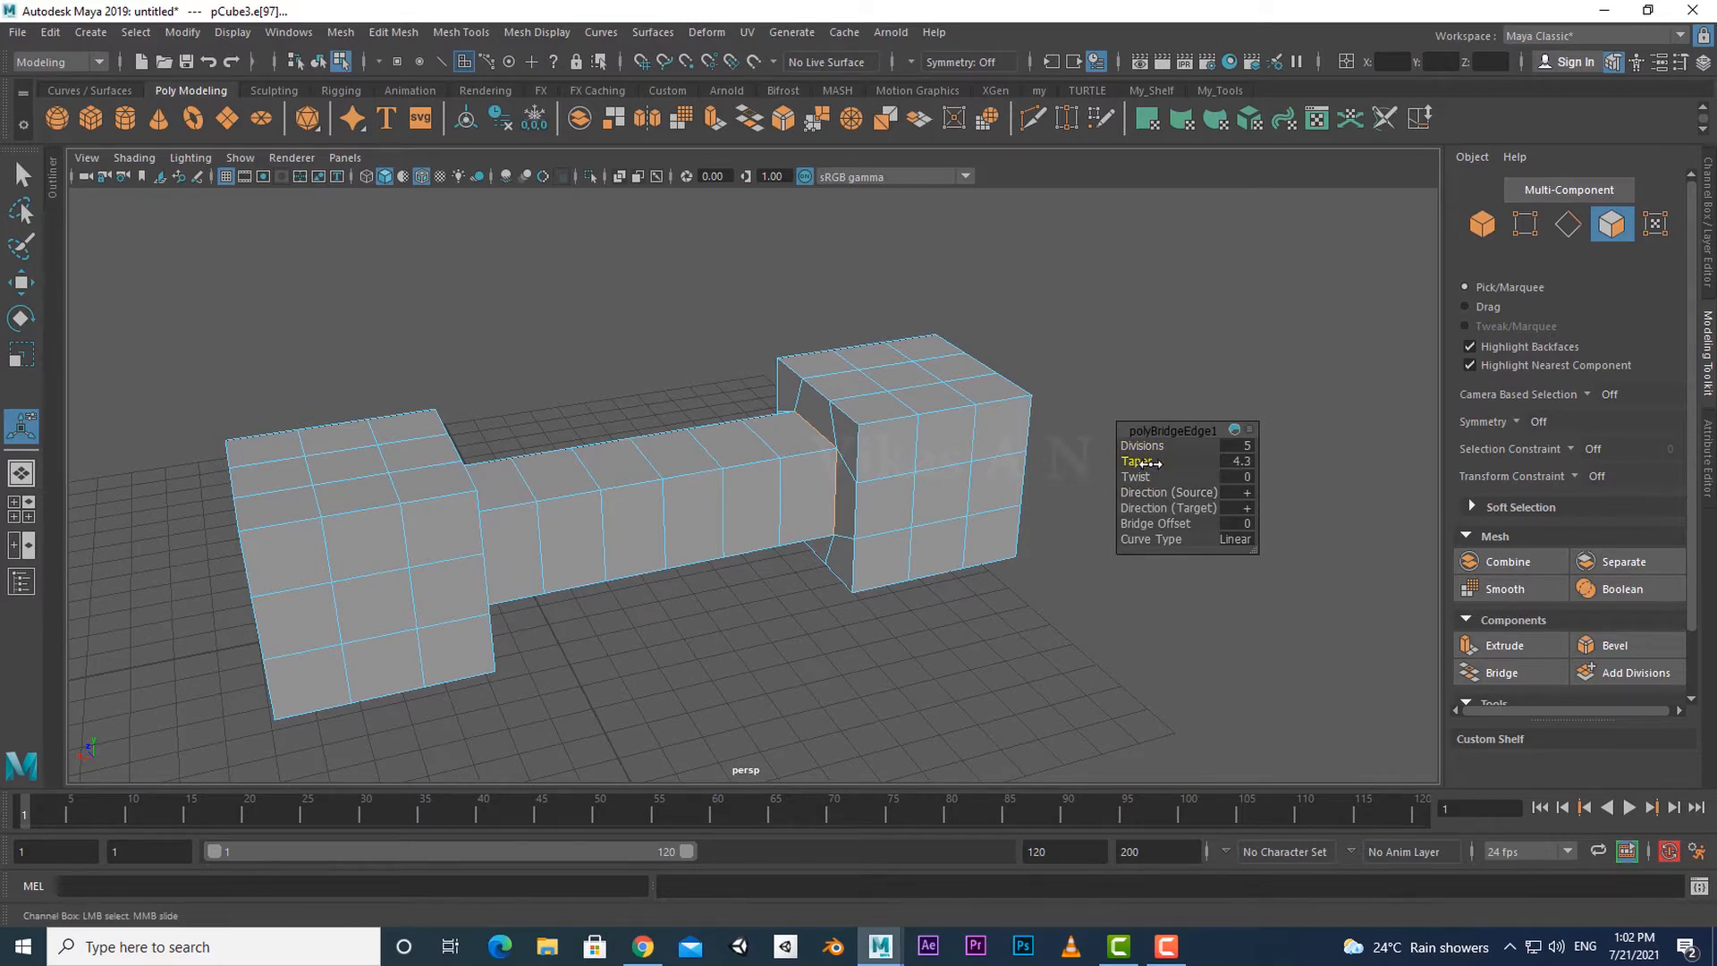
left_click_drag(620, 537, 663, 599, "alt")
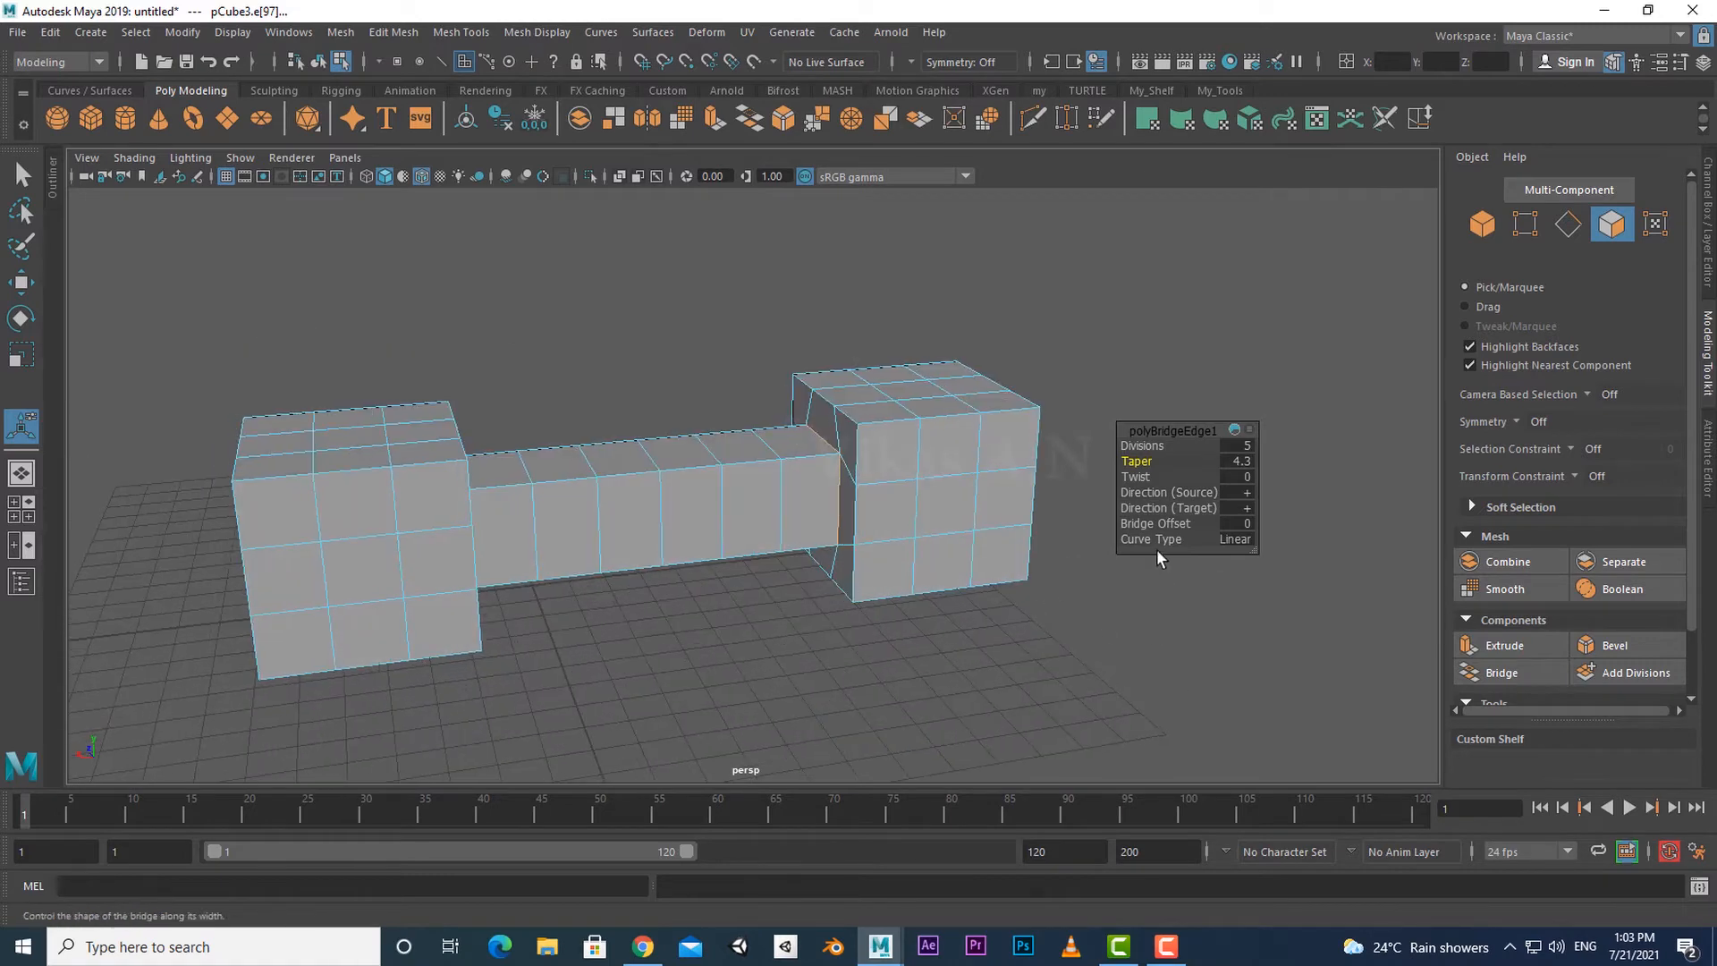
left_click(1234, 540)
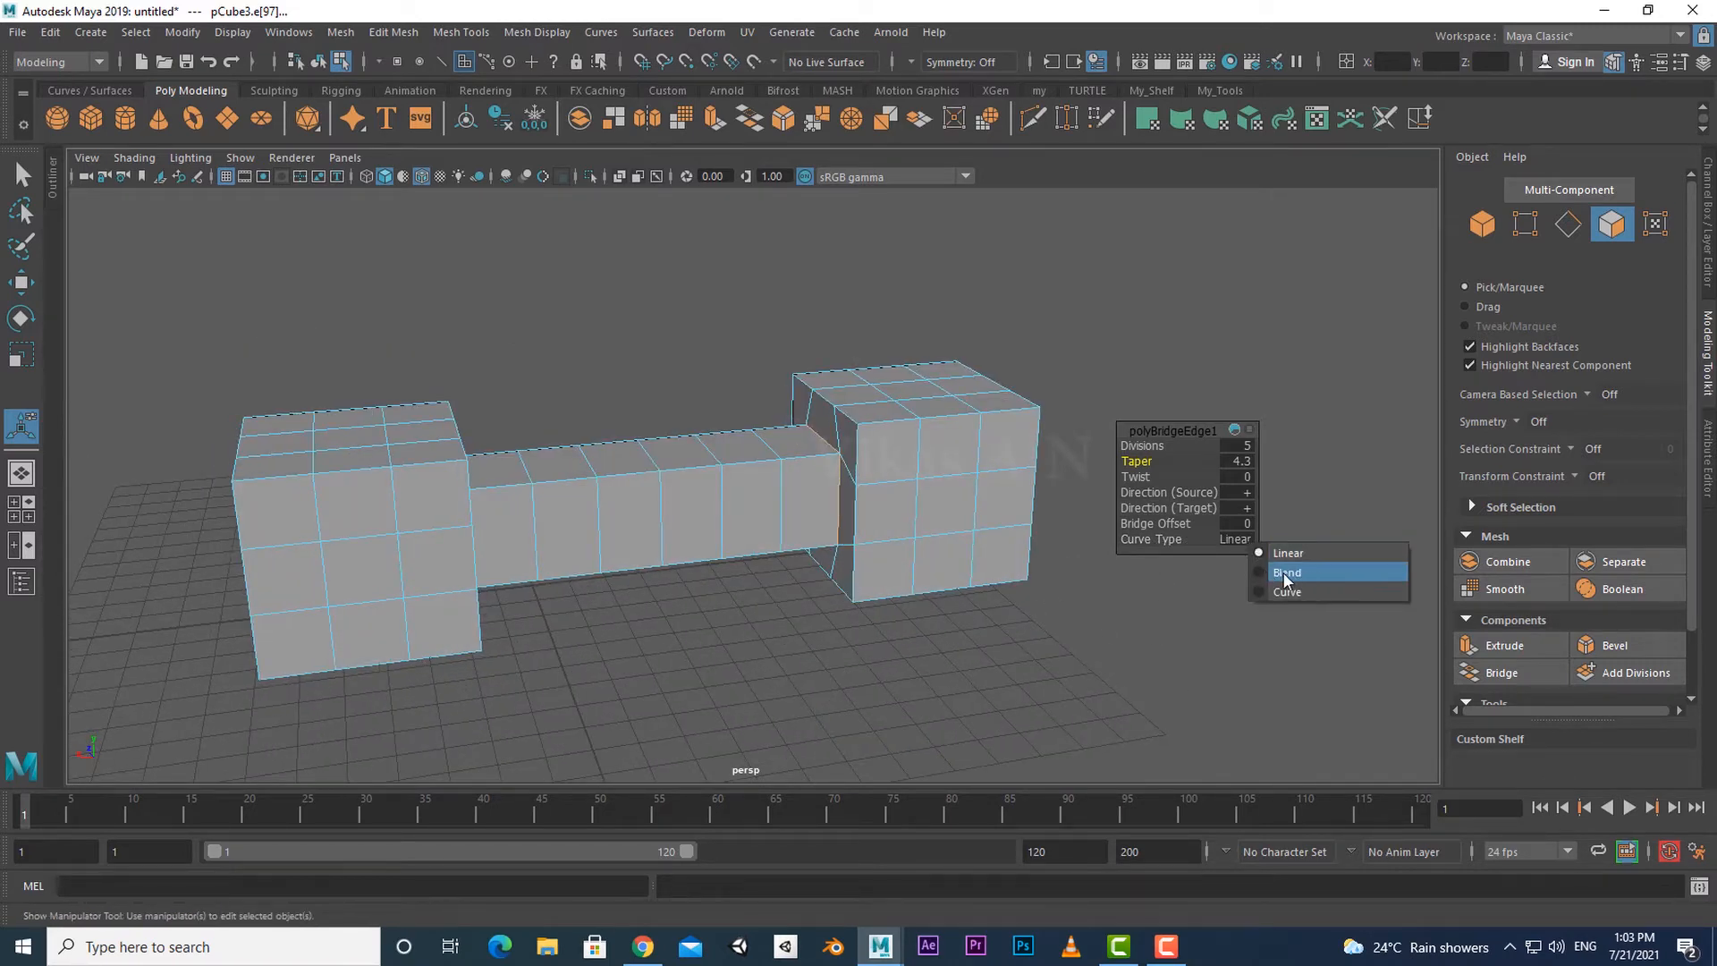
left_click(1283, 571)
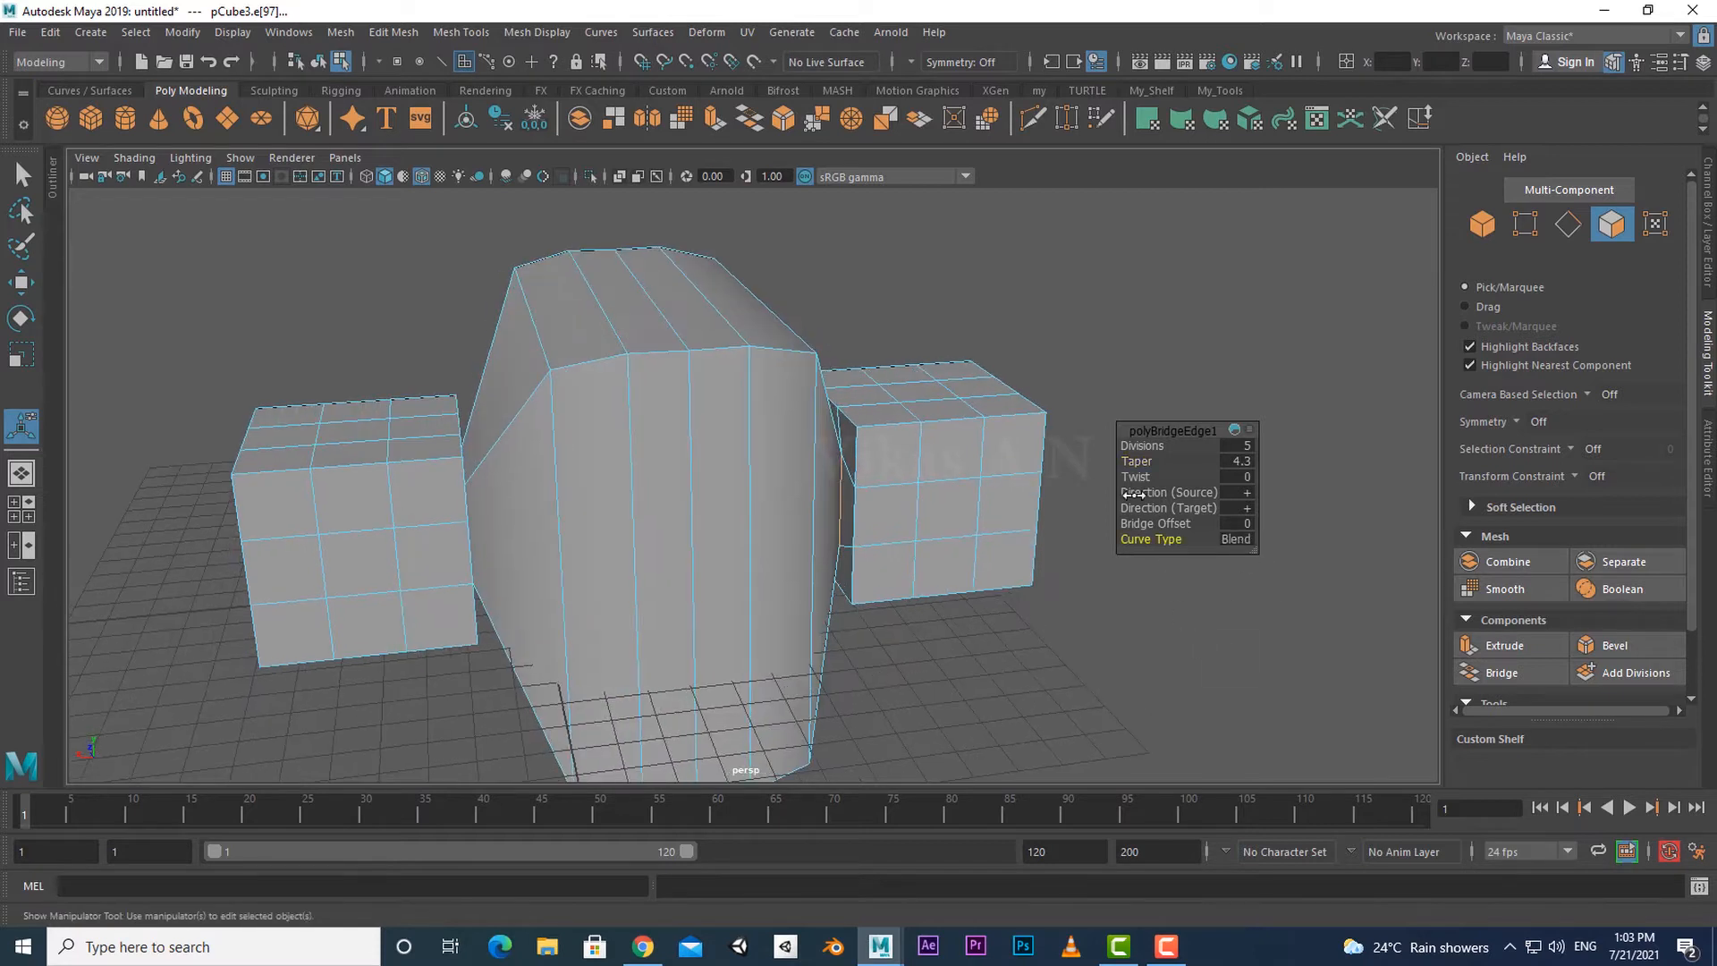
Reduce the bridge's Taper to 1.41 and set its Twist to about 168.
mouse_move(1137, 462)
left_mouse_down()
mouse_move(1112, 471)
mouse_move(1134, 472)
left_mouse_up()
left_click_drag(997, 510, 850, 659, "alt")
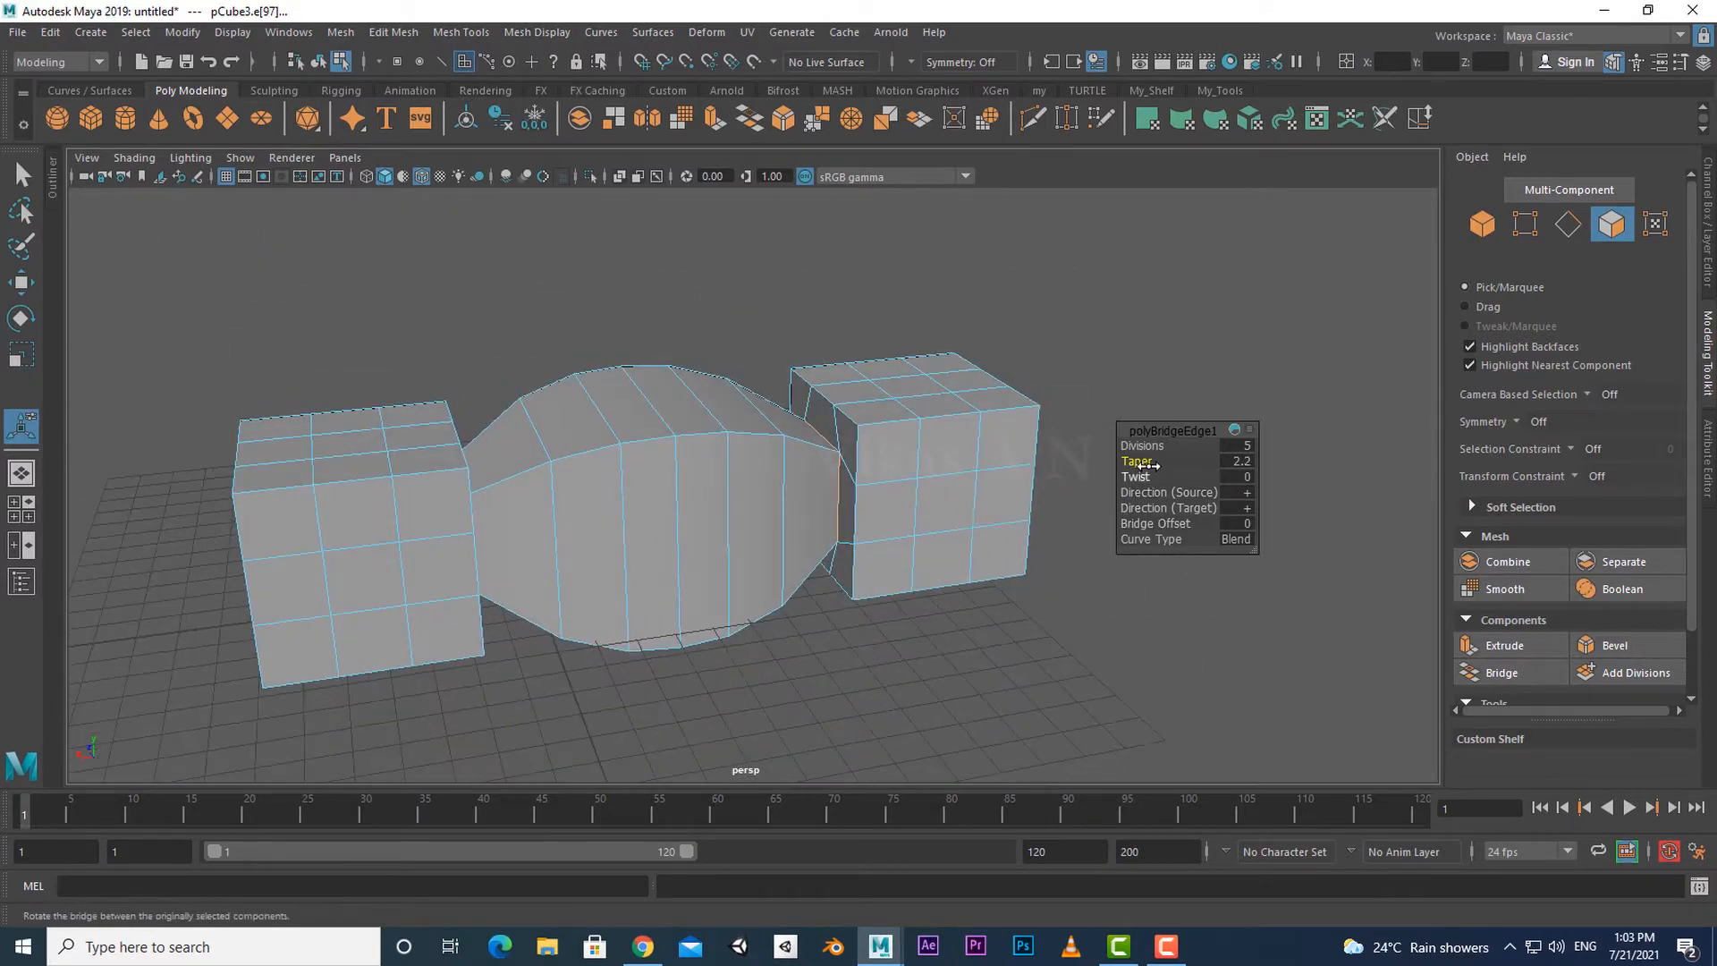
left_click_drag(1136, 462, 1278, 524)
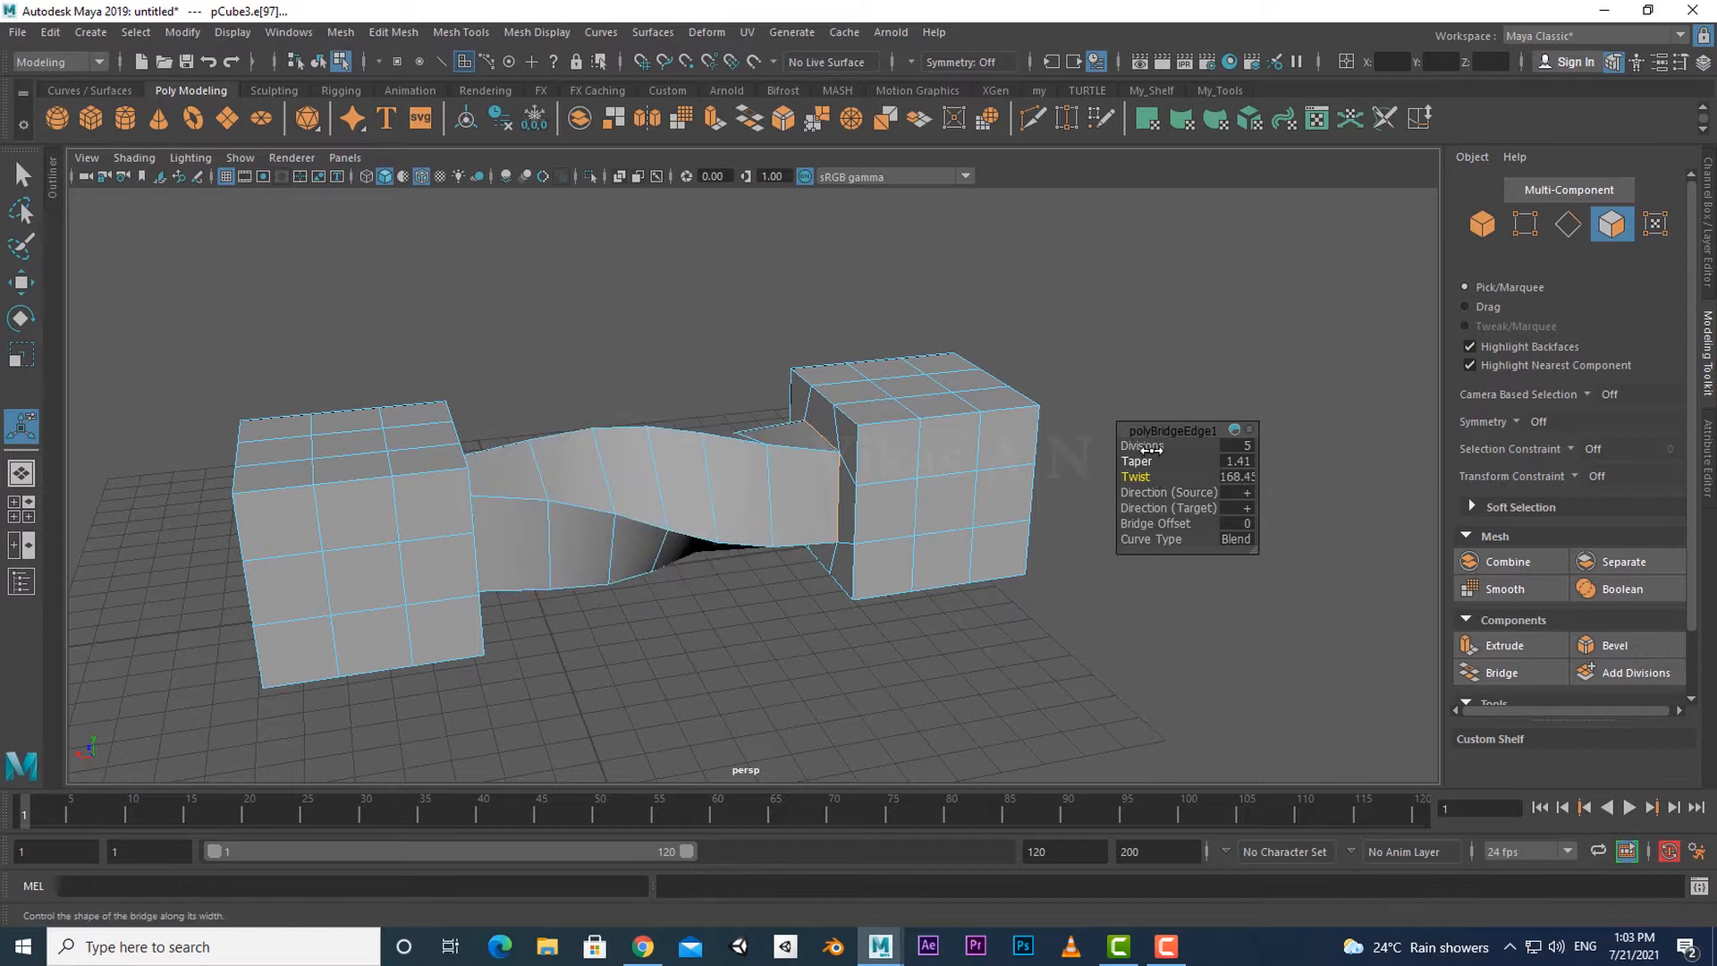
Raise the bridge's Divisions to 12 and set its Twist to about 173.
left_click_drag(1148, 448, 1196, 446)
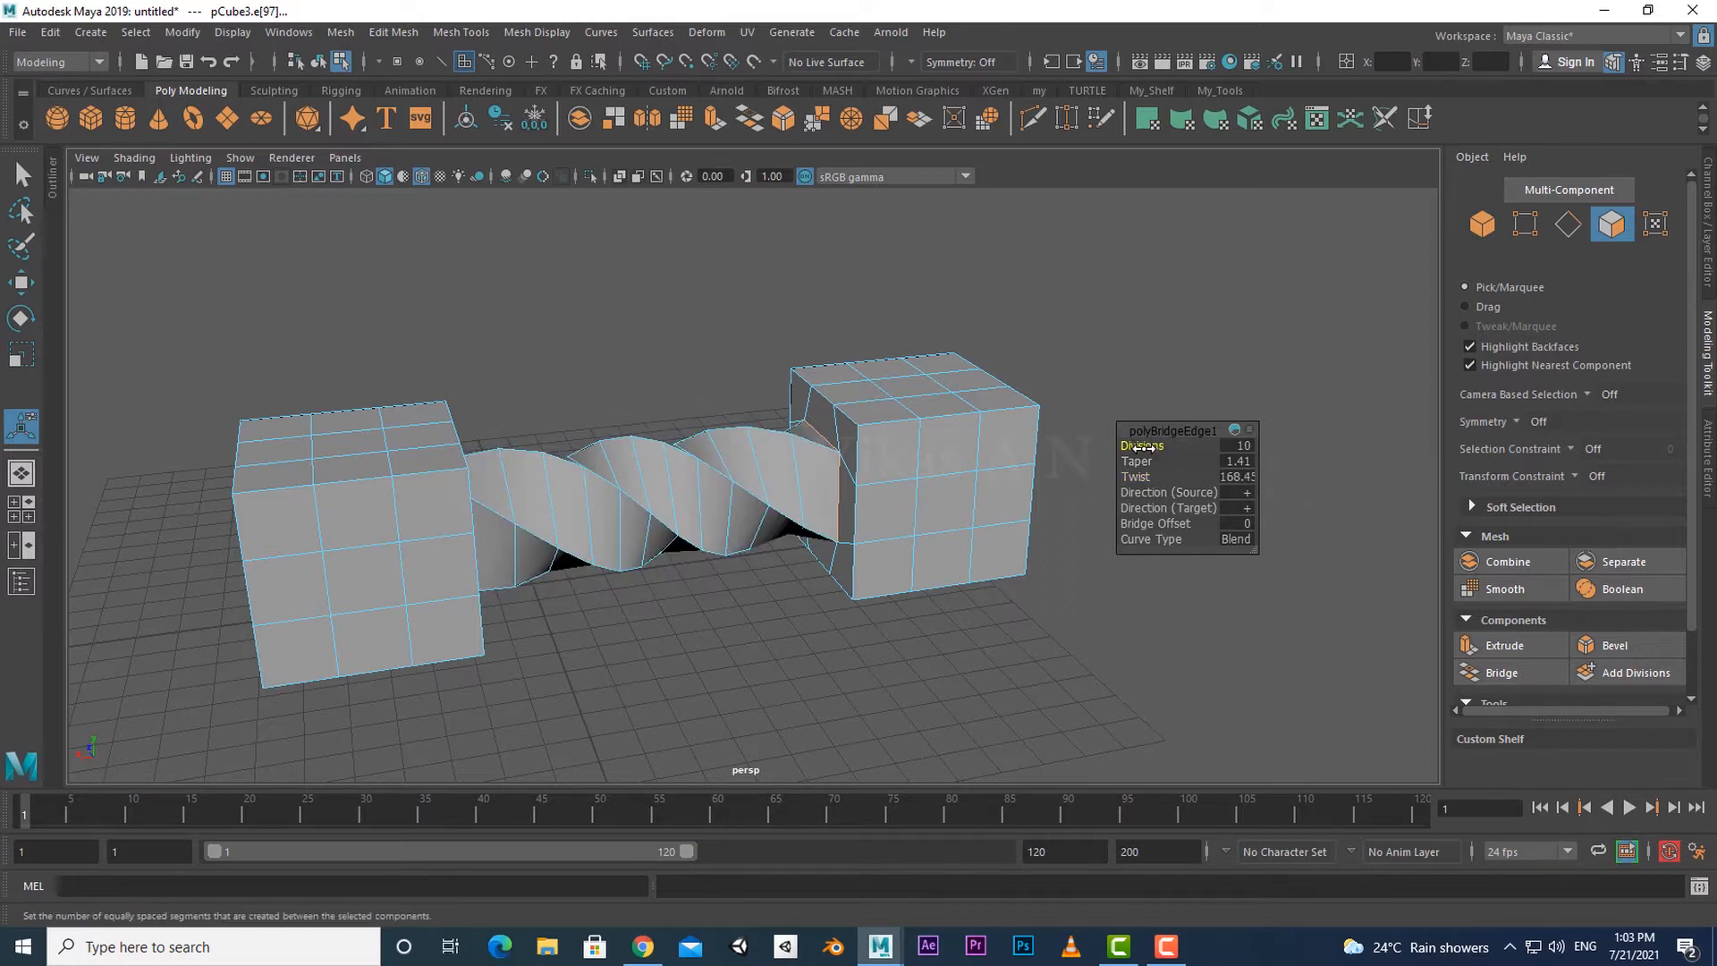
left_click_drag(1142, 447, 1148, 482)
left_click_drag(984, 626, 901, 643, "alt")
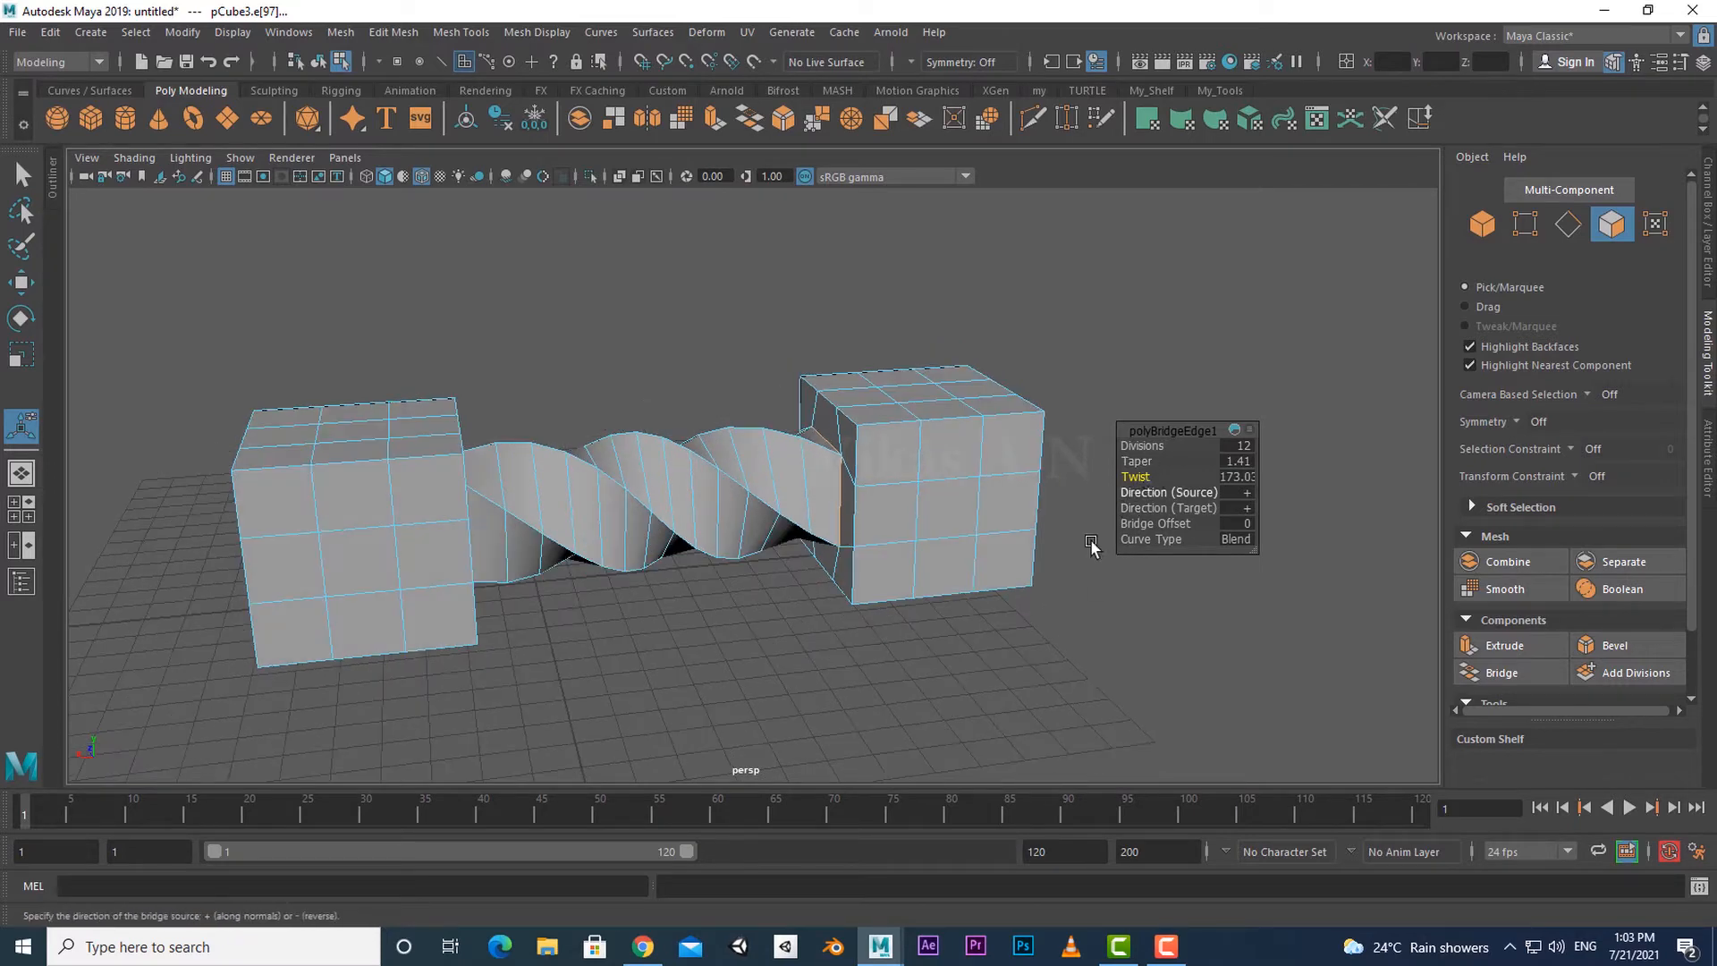
middle_click_drag(1091, 545, 939, 671)
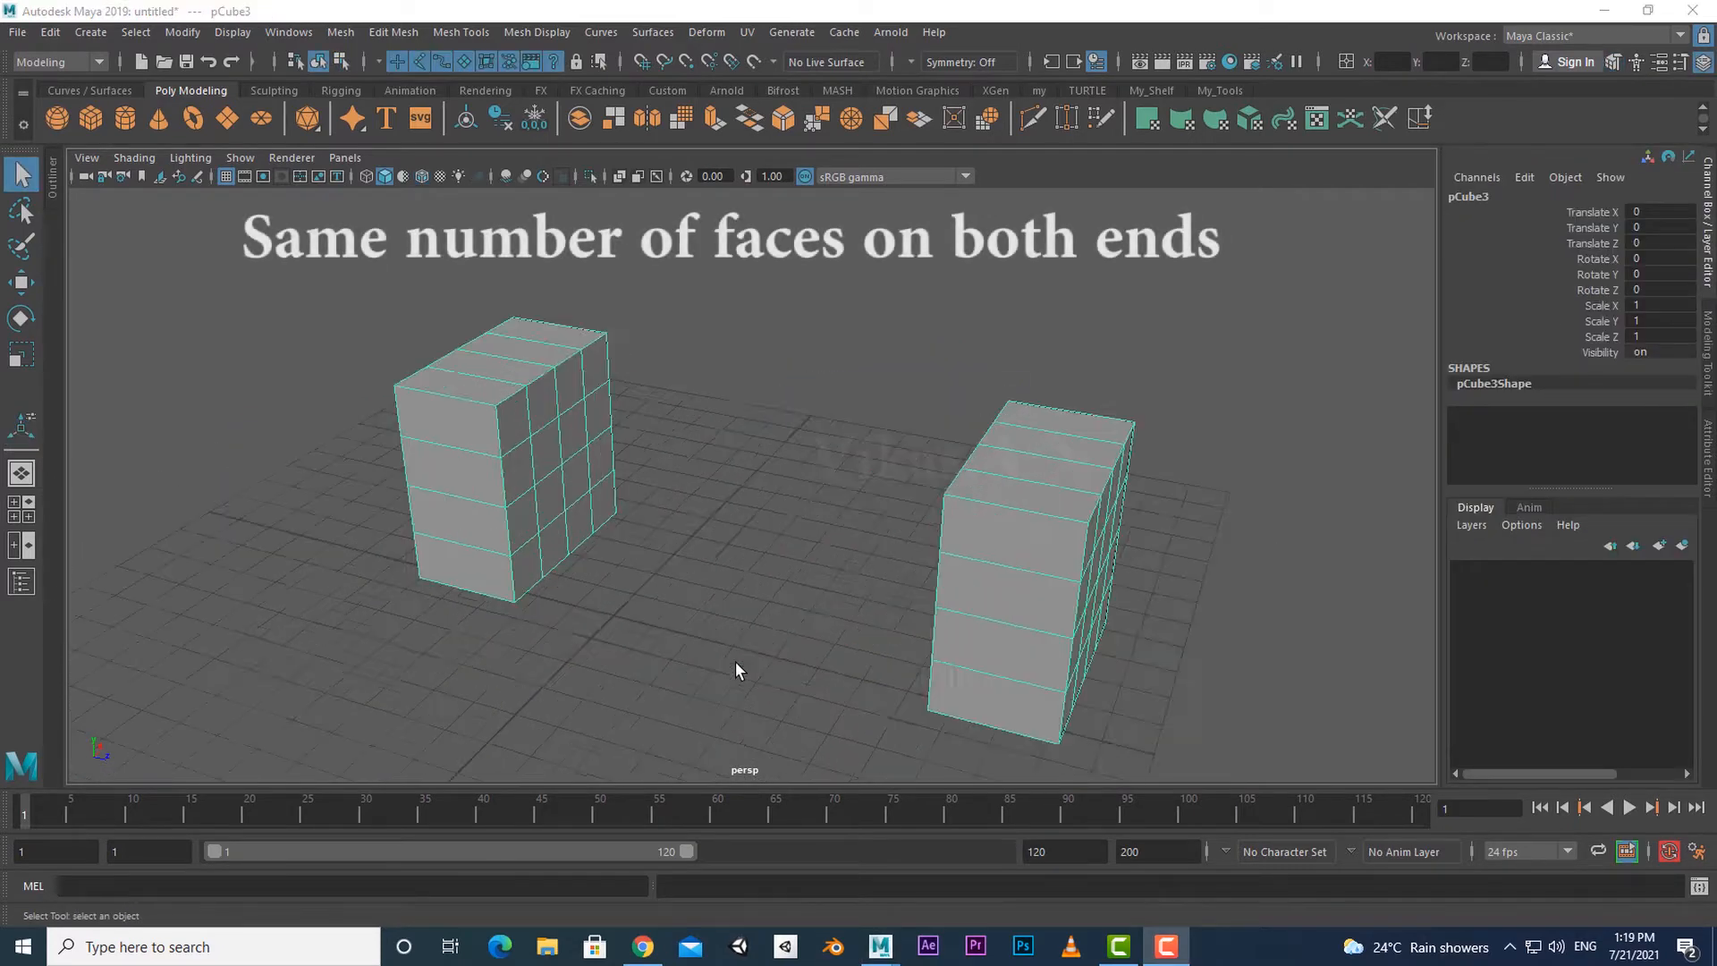
Try to bridge two faces on one block with the four centre faces on the other block, and undo the attempt.
left_click_drag(735, 662, 588, 563, "alt")
mouse_move(687, 588)
left_mouse_down("alt")
mouse_move(904, 605)
mouse_move(677, 612)
left_mouse_up("alt")
right_click_drag(753, 436, 747, 465)
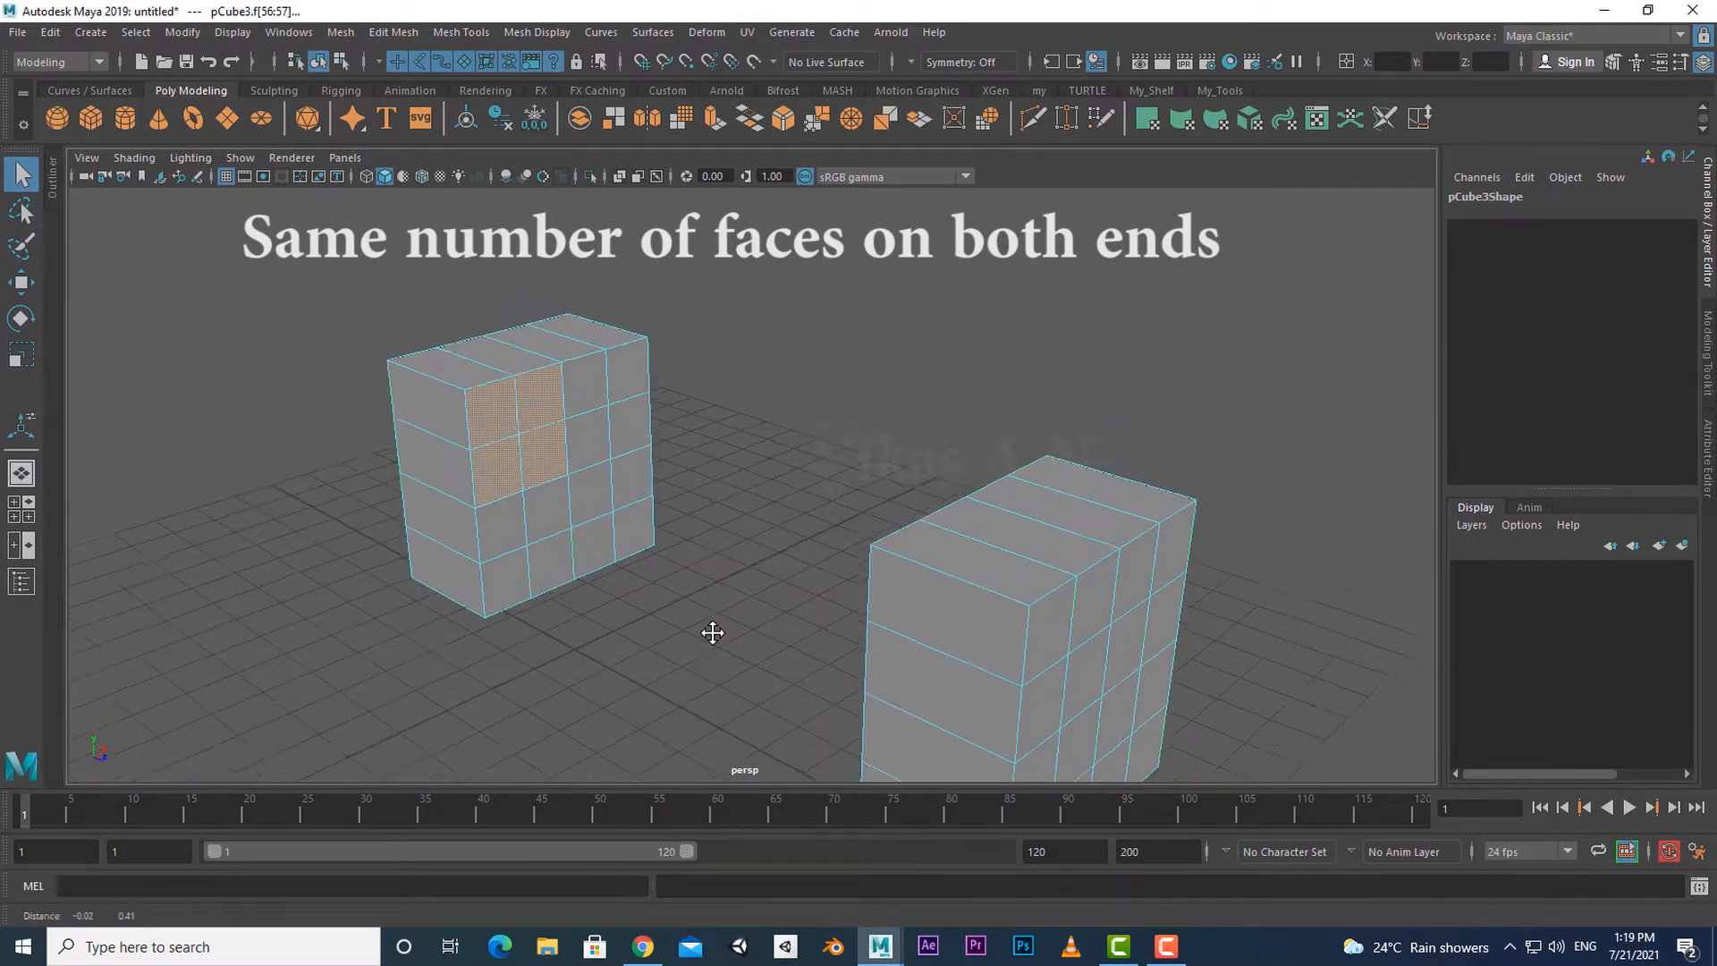
left_click_drag(707, 646, 927, 617, "alt")
left_click(534, 502)
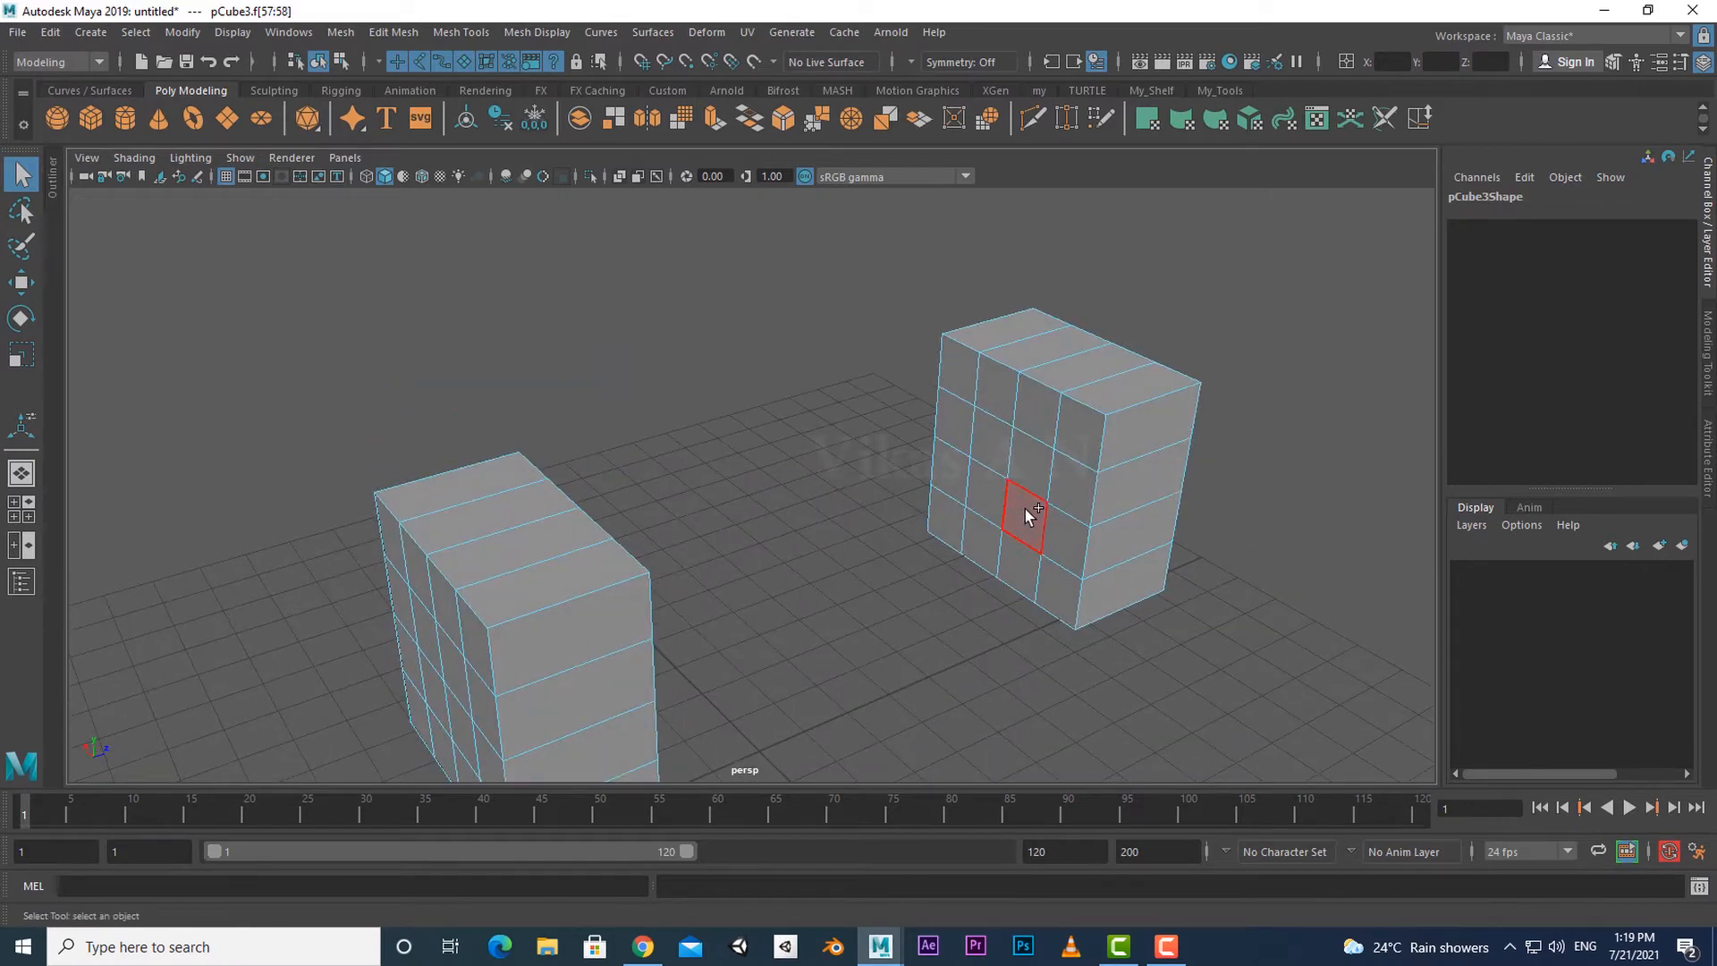
left_click_drag(1024, 508, 985, 494)
left_click_drag(911, 594, 776, 449, "alt")
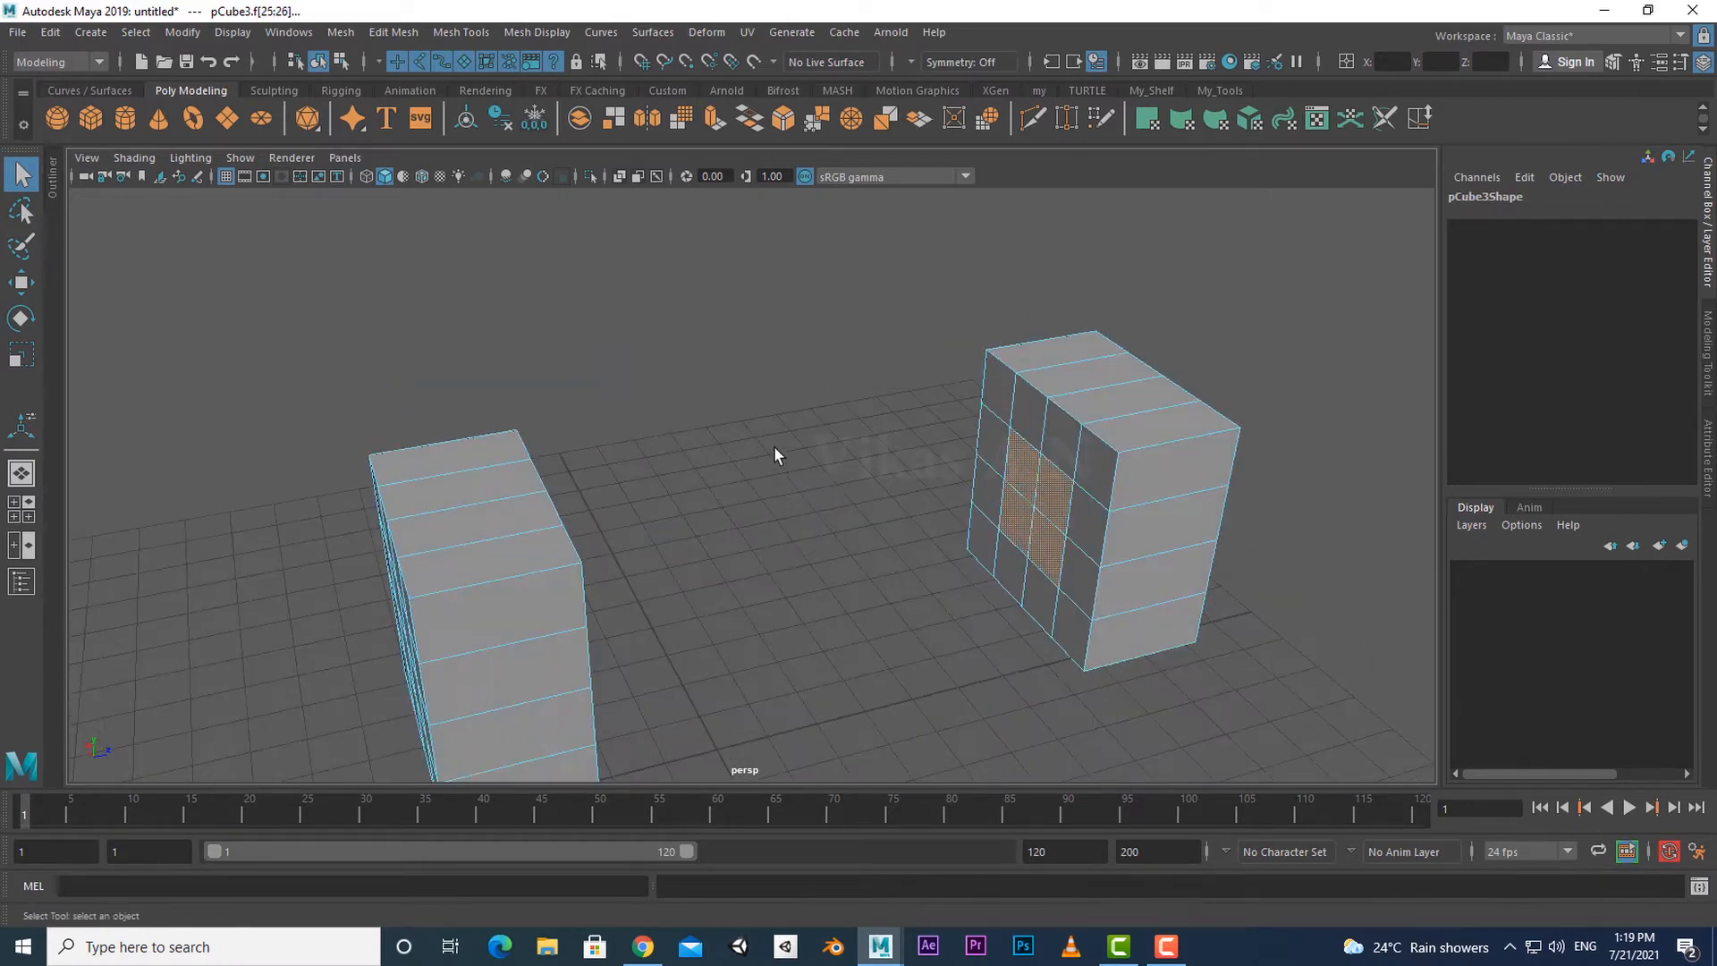
right_click_drag(774, 433, 785, 685, "shift")
left_click_drag(786, 685, 674, 625, "alt")
key("ctrl+z")
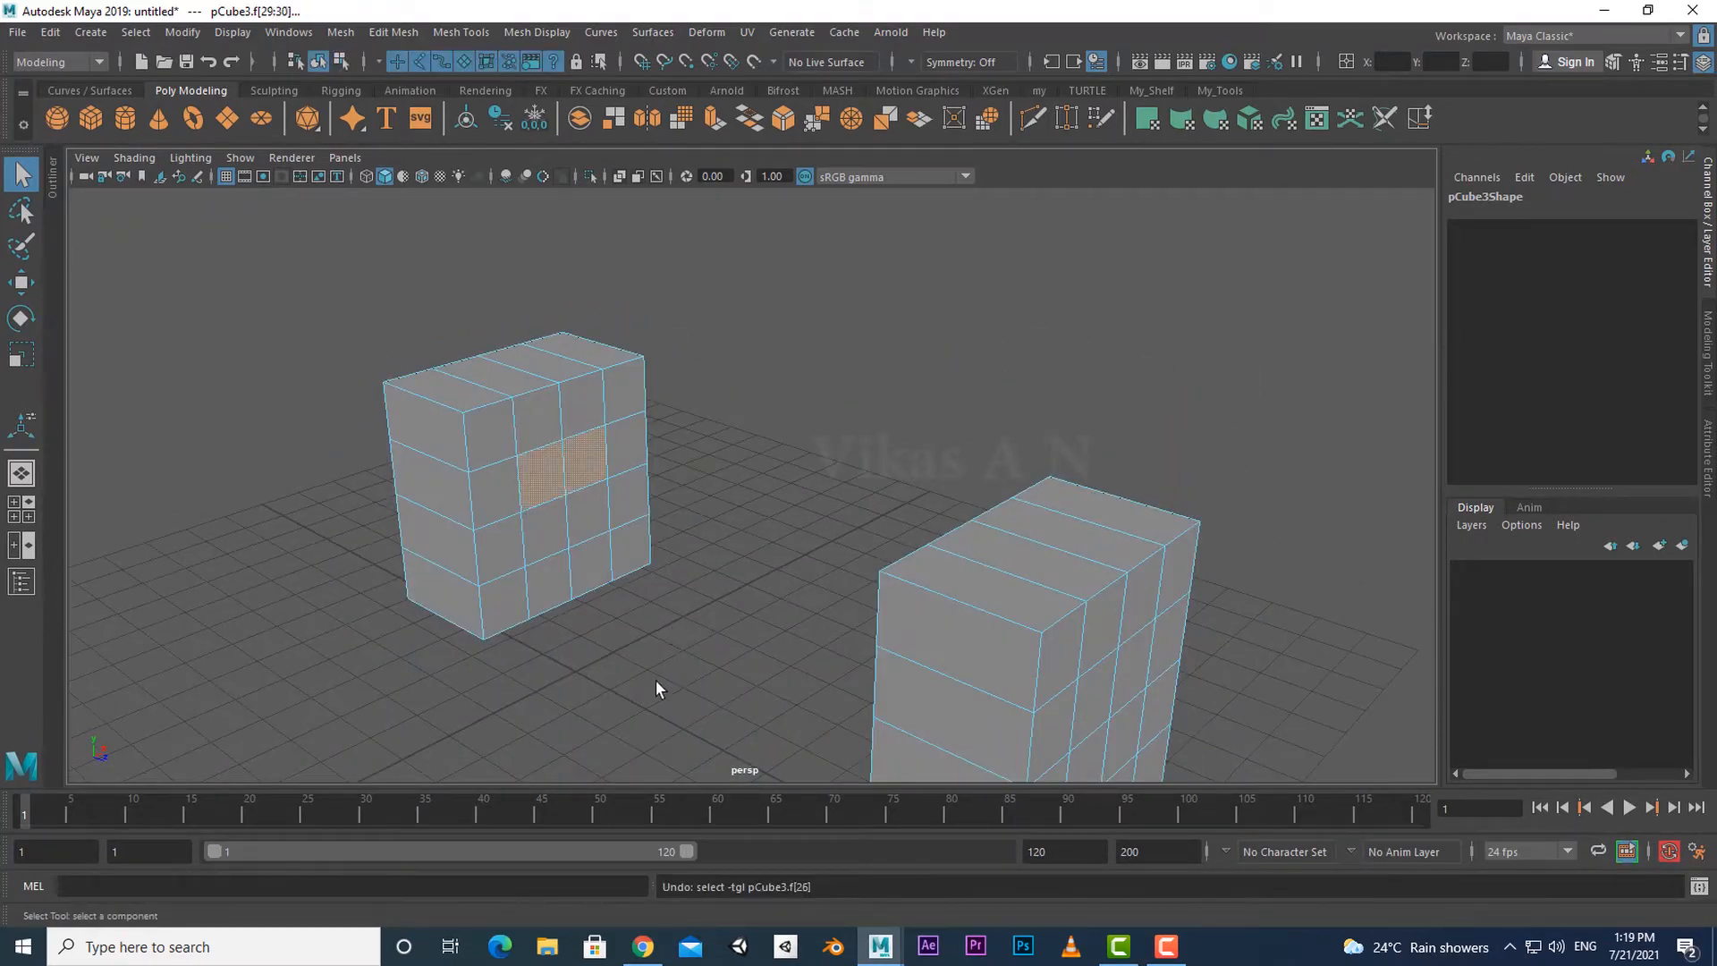
Bridge the four centre faces of one block to the four centre faces on the facing side of the other.
left_click_drag(656, 687, 967, 633, "alt")
left_click_drag(987, 486, 583, 519)
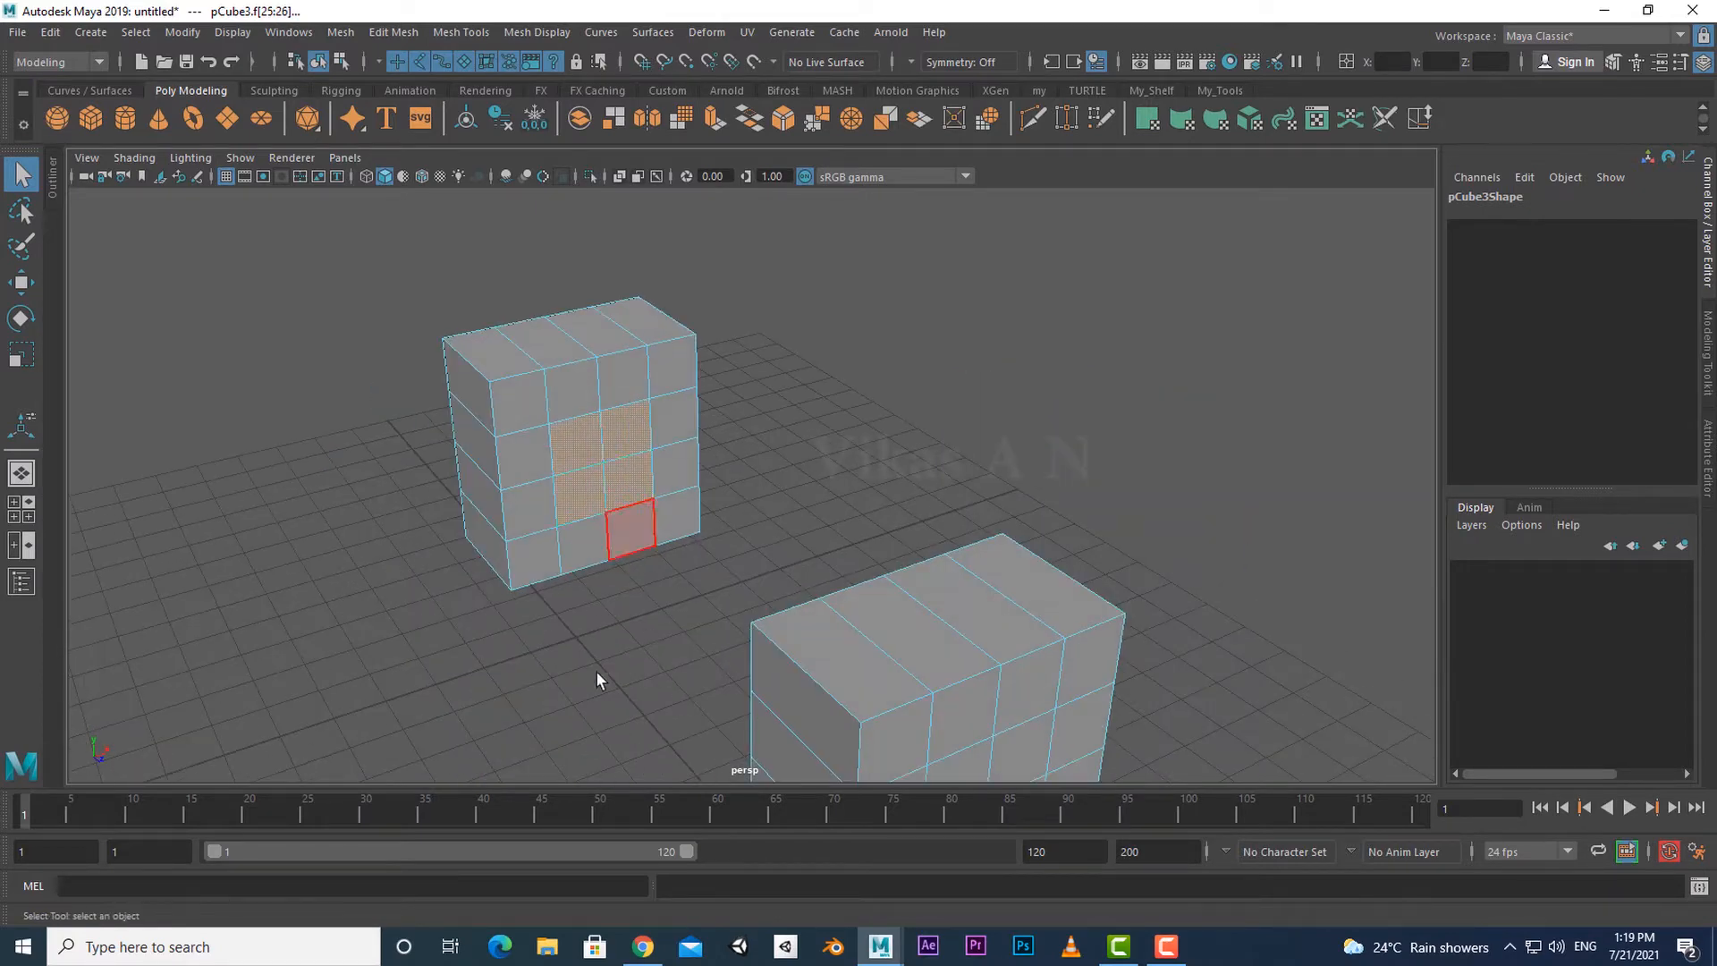
left_click_drag(597, 680, 841, 668, "alt")
right_click_drag(793, 486, 778, 759, "shift")
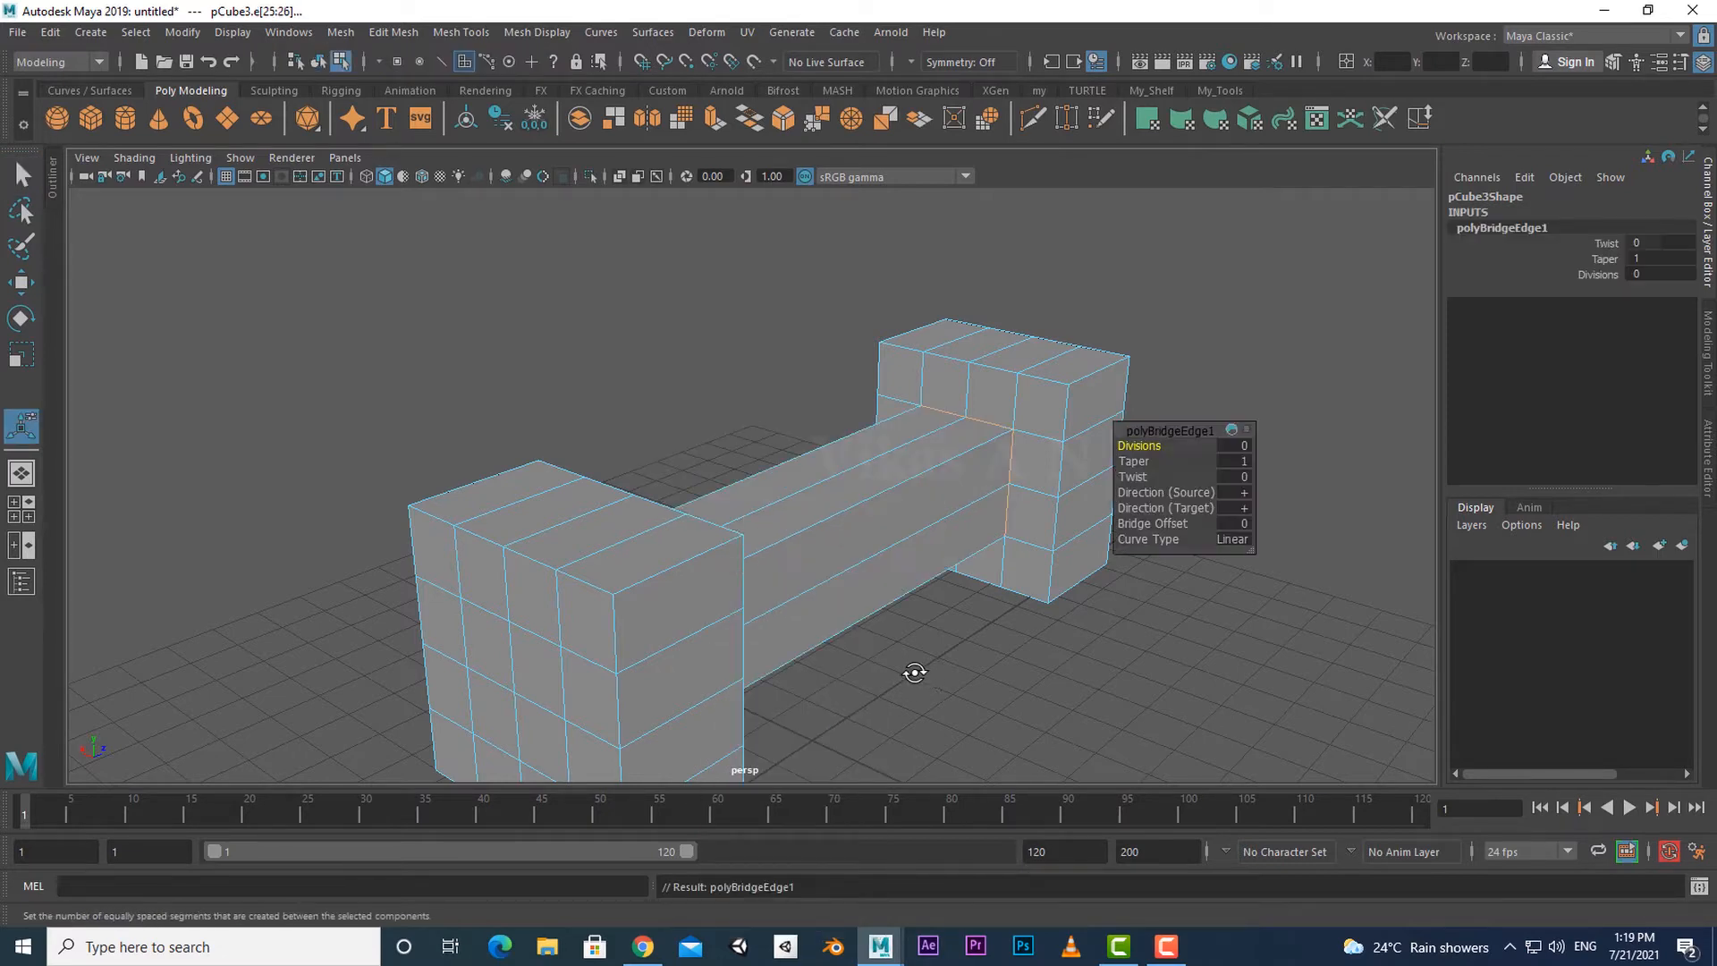
left_click_drag(913, 672, 691, 558, "alt")
Undo the bridge between the blocks' centre faces and clear the face selection.
key("ctrl+z")
key("ctrl+z")
key("ctrl+z")
left_click(794, 600)
Bridge a two-by-two group of top-corner faces on one block to a two-by-two group of bottom-corner faces on the other.
left_click(533, 416)
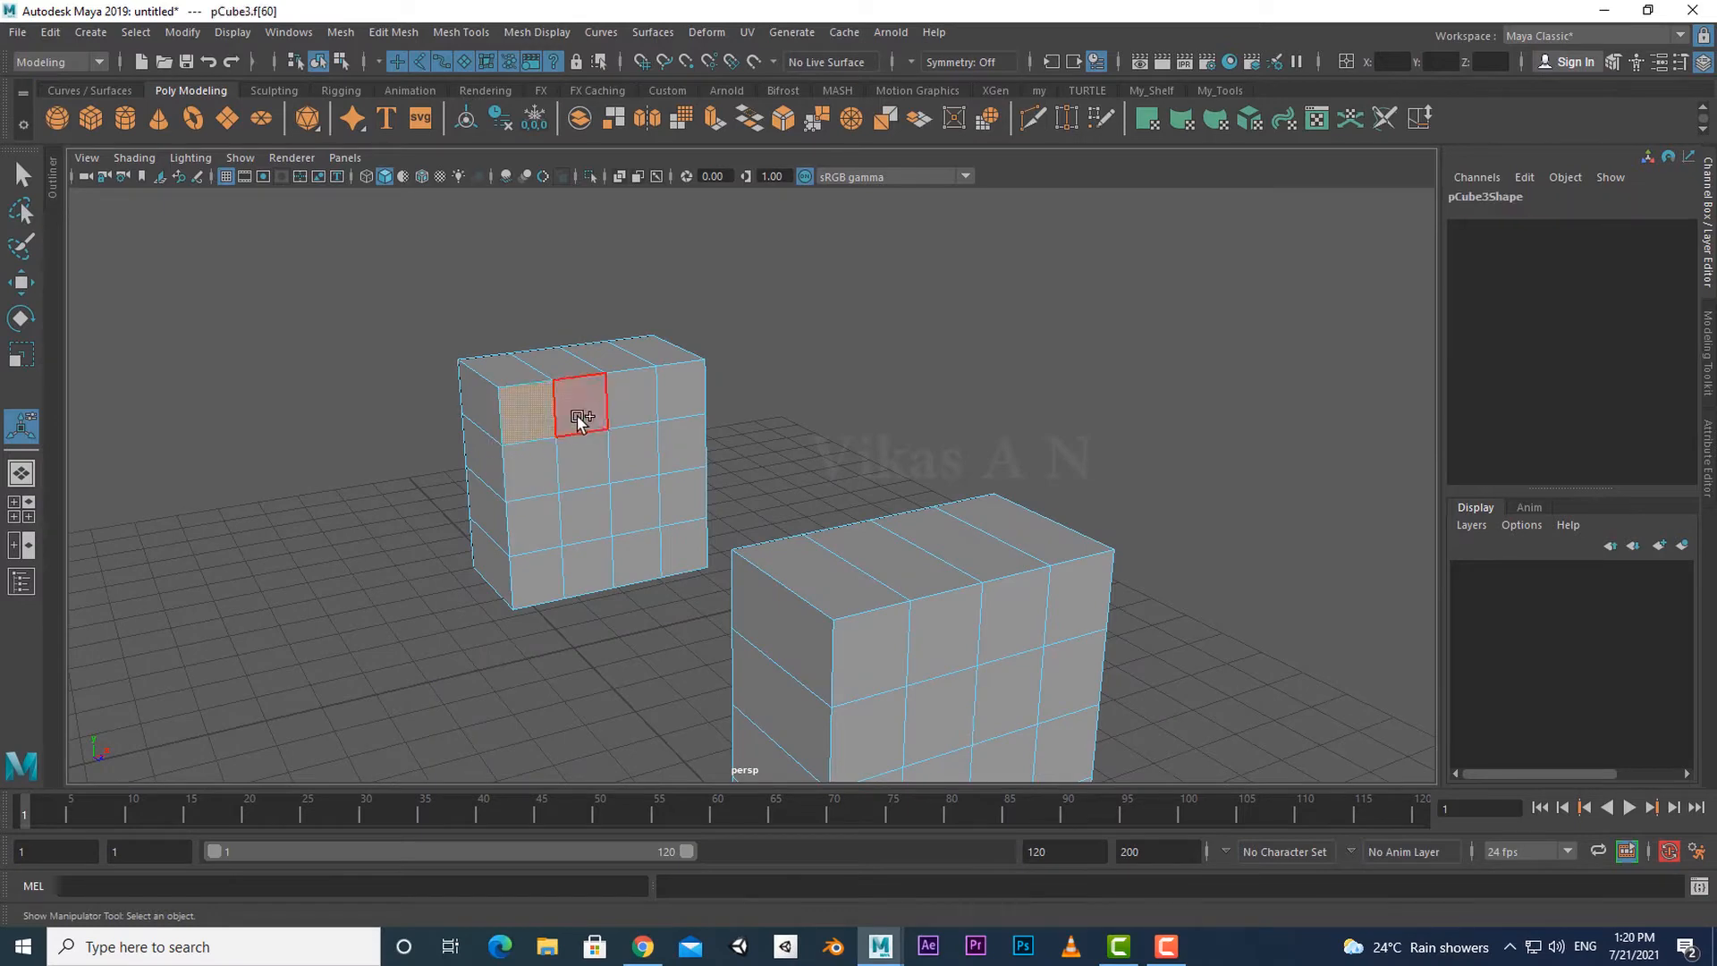
left_click_drag(587, 443, 529, 468, "shift")
left_click_drag(540, 548, 779, 602, "alt")
left_click(950, 504, "shift")
right_click_drag(771, 507, 771, 545, "shift")
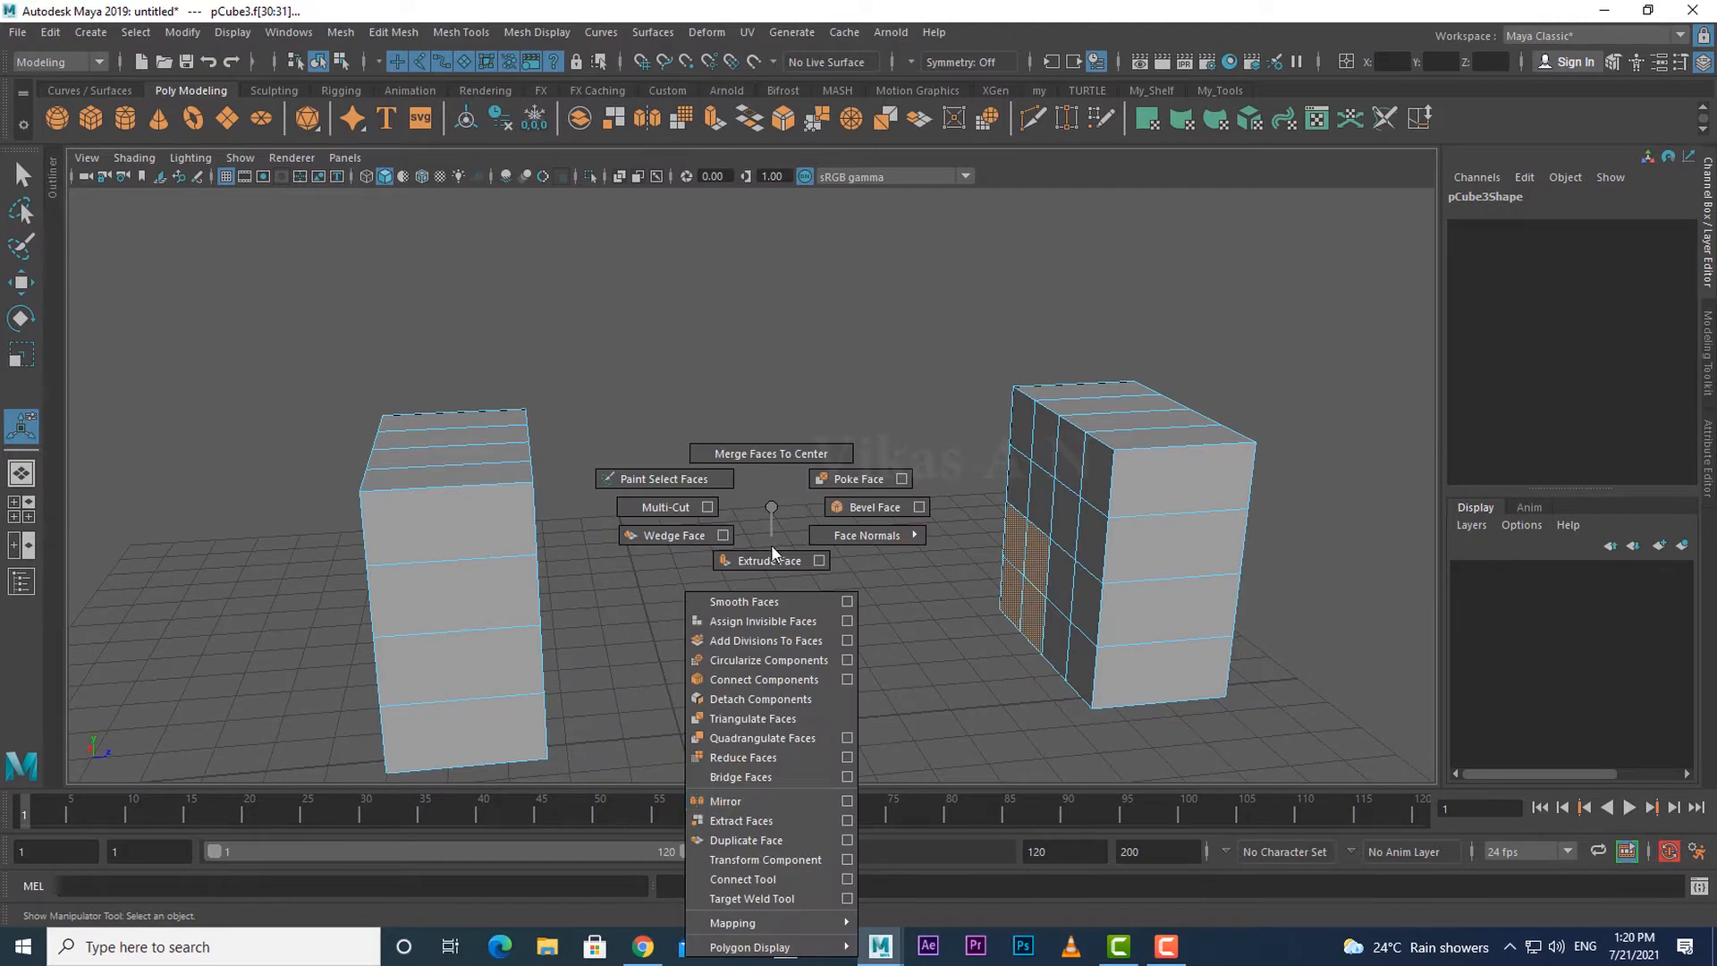
left_click(759, 776)
left_click_drag(859, 689, 701, 661, "alt")
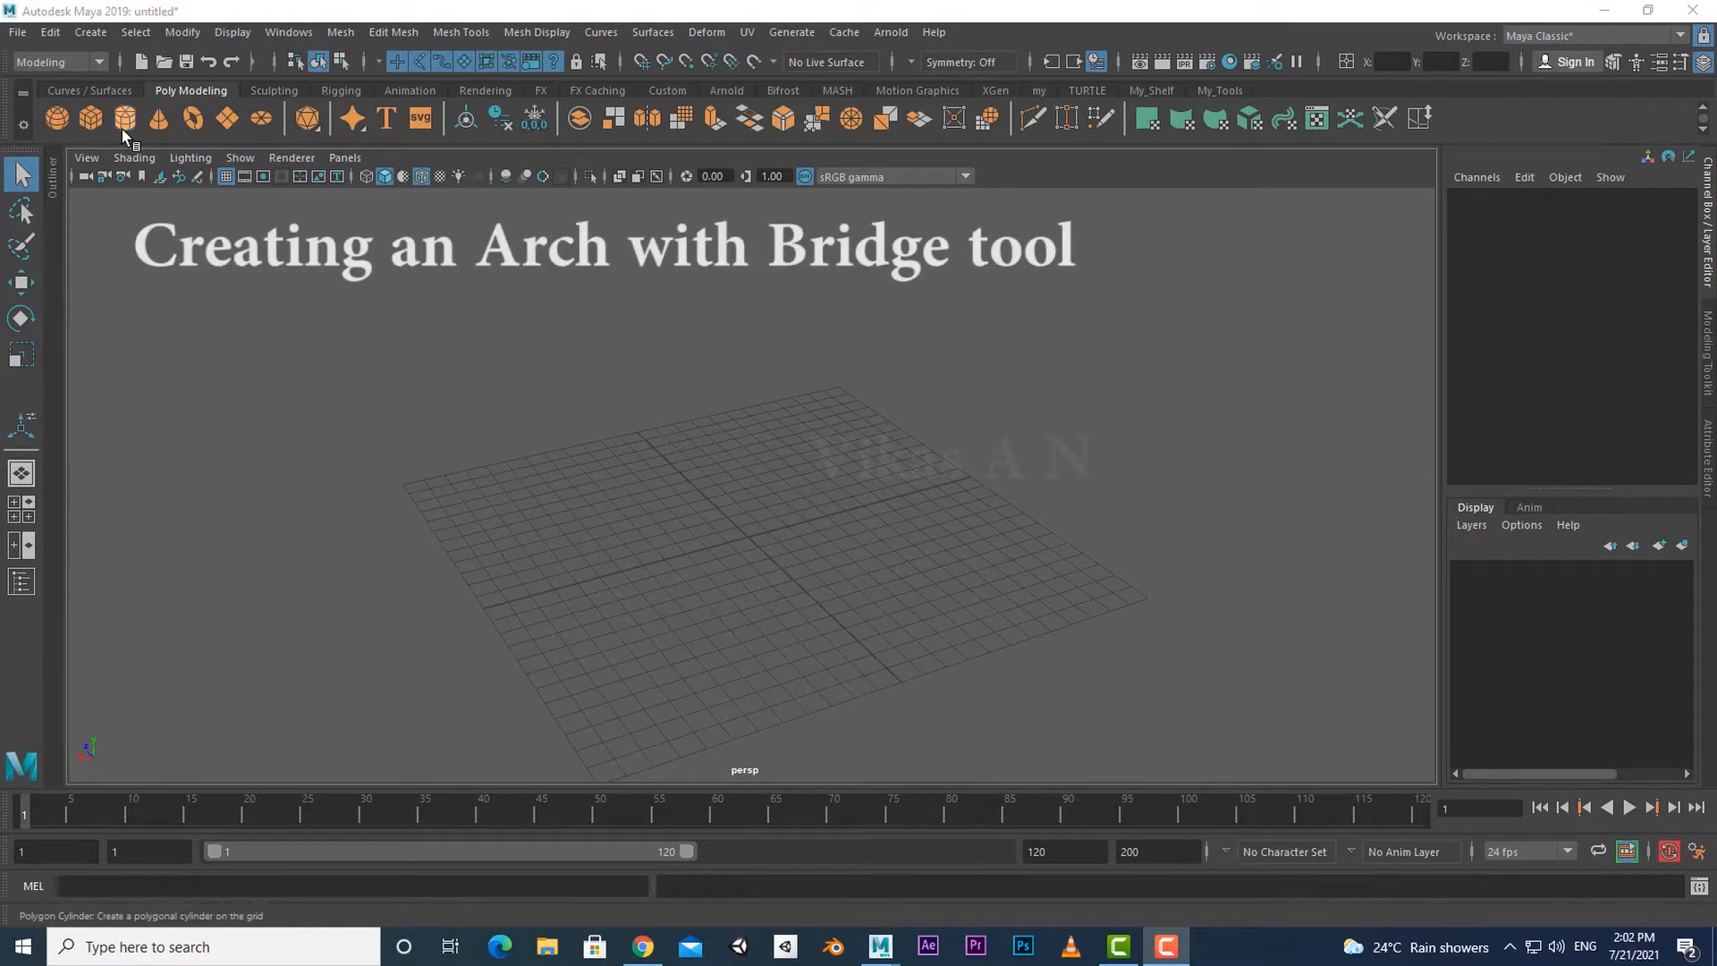
Create a tall polygon cylinder on the grid with a radius of about 2.7 and a height of about 17.3.
left_click(121, 128)
scroll(617, 595, "down", 3)
left_click_drag(630, 575, 634, 597)
left_click_drag(634, 598, 617, 215)
left_click_drag(573, 453, 633, 669, "alt")
Duplicate the cylinder and move the copy along X to a Translate X of about -21.5.
key("w")
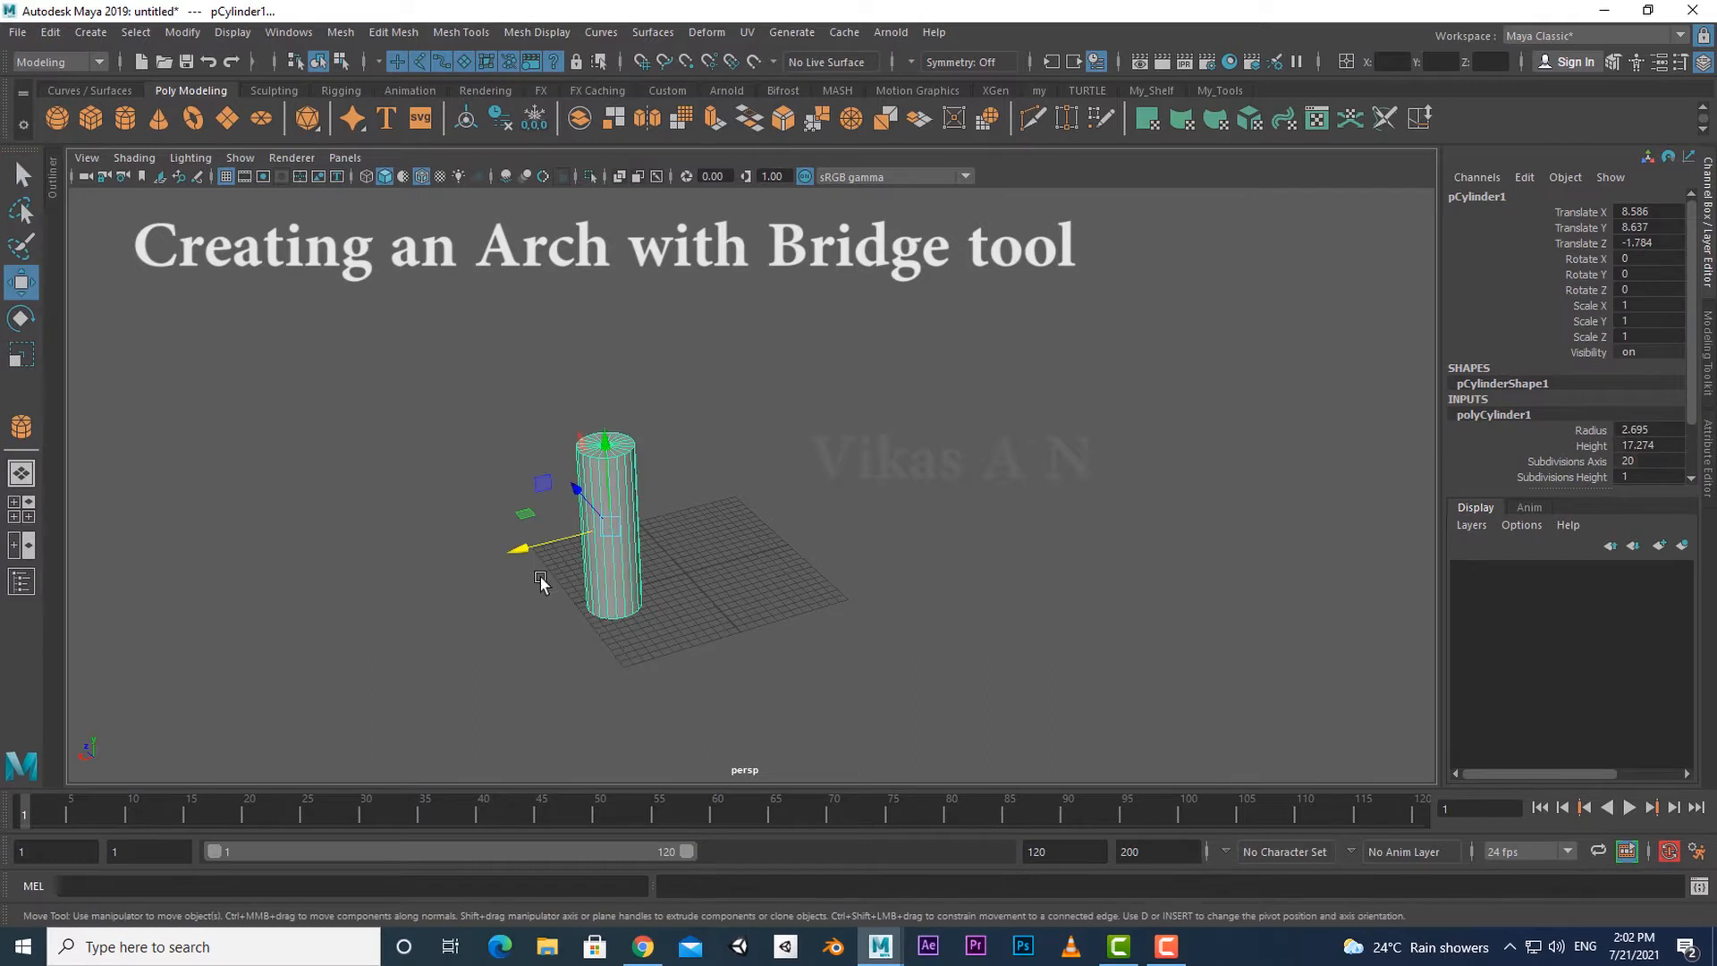
left_click_drag(535, 544, 839, 526, "shift")
left_click_drag(766, 624, 729, 626, "alt")
scroll(851, 630, "up", 2)
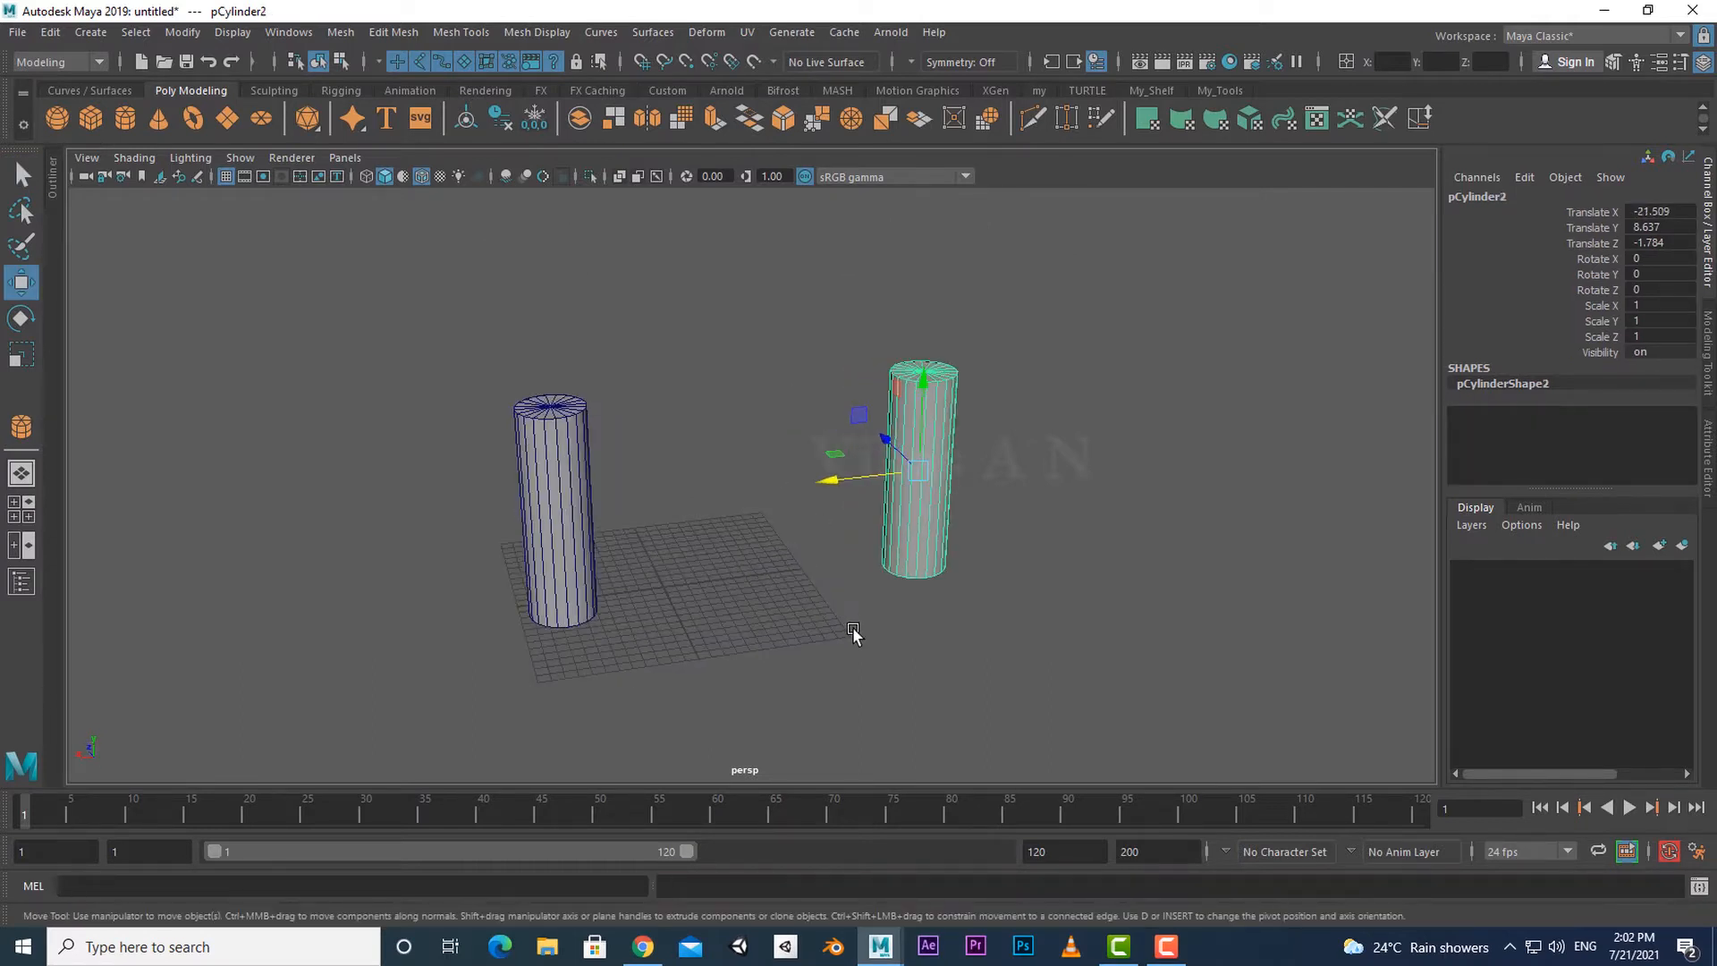
left_click_drag(854, 631, 953, 579, "alt")
Combine both cylinders into one mesh and delete all construction history in the scene.
left_click_drag(630, 554, 494, 643, "shift")
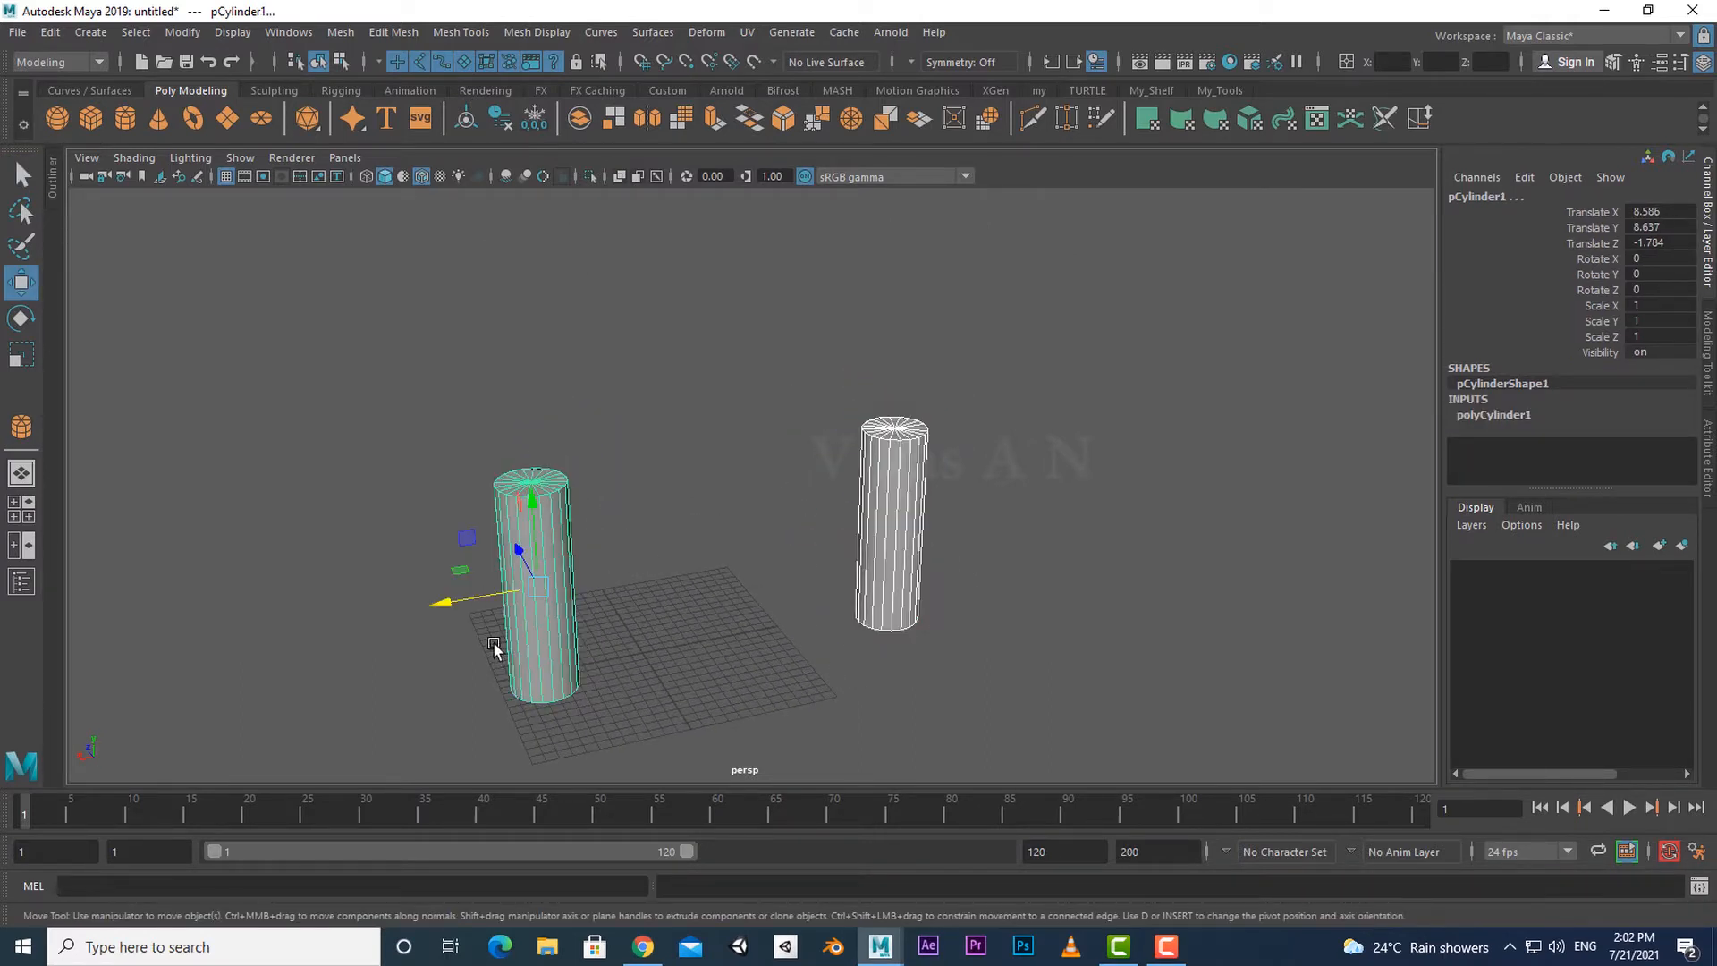
left_click(579, 122)
left_click(51, 36)
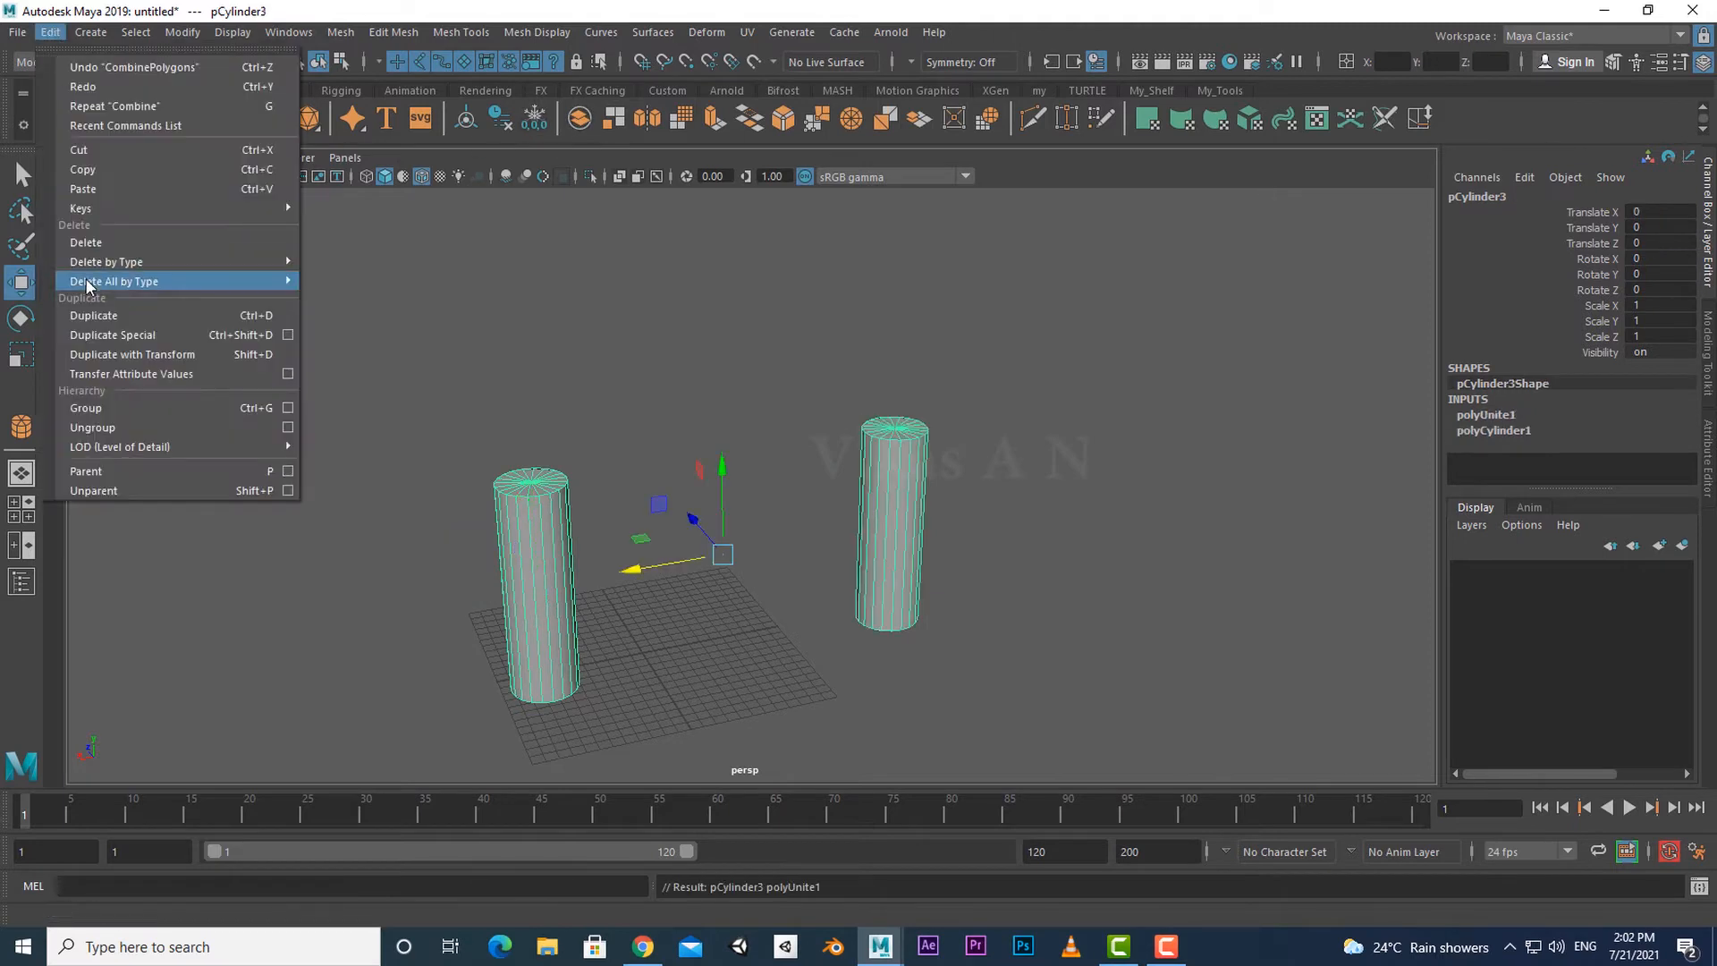
mouse_move(224, 280)
left_click(344, 278)
right_click_drag(689, 637, 732, 638, "alt")
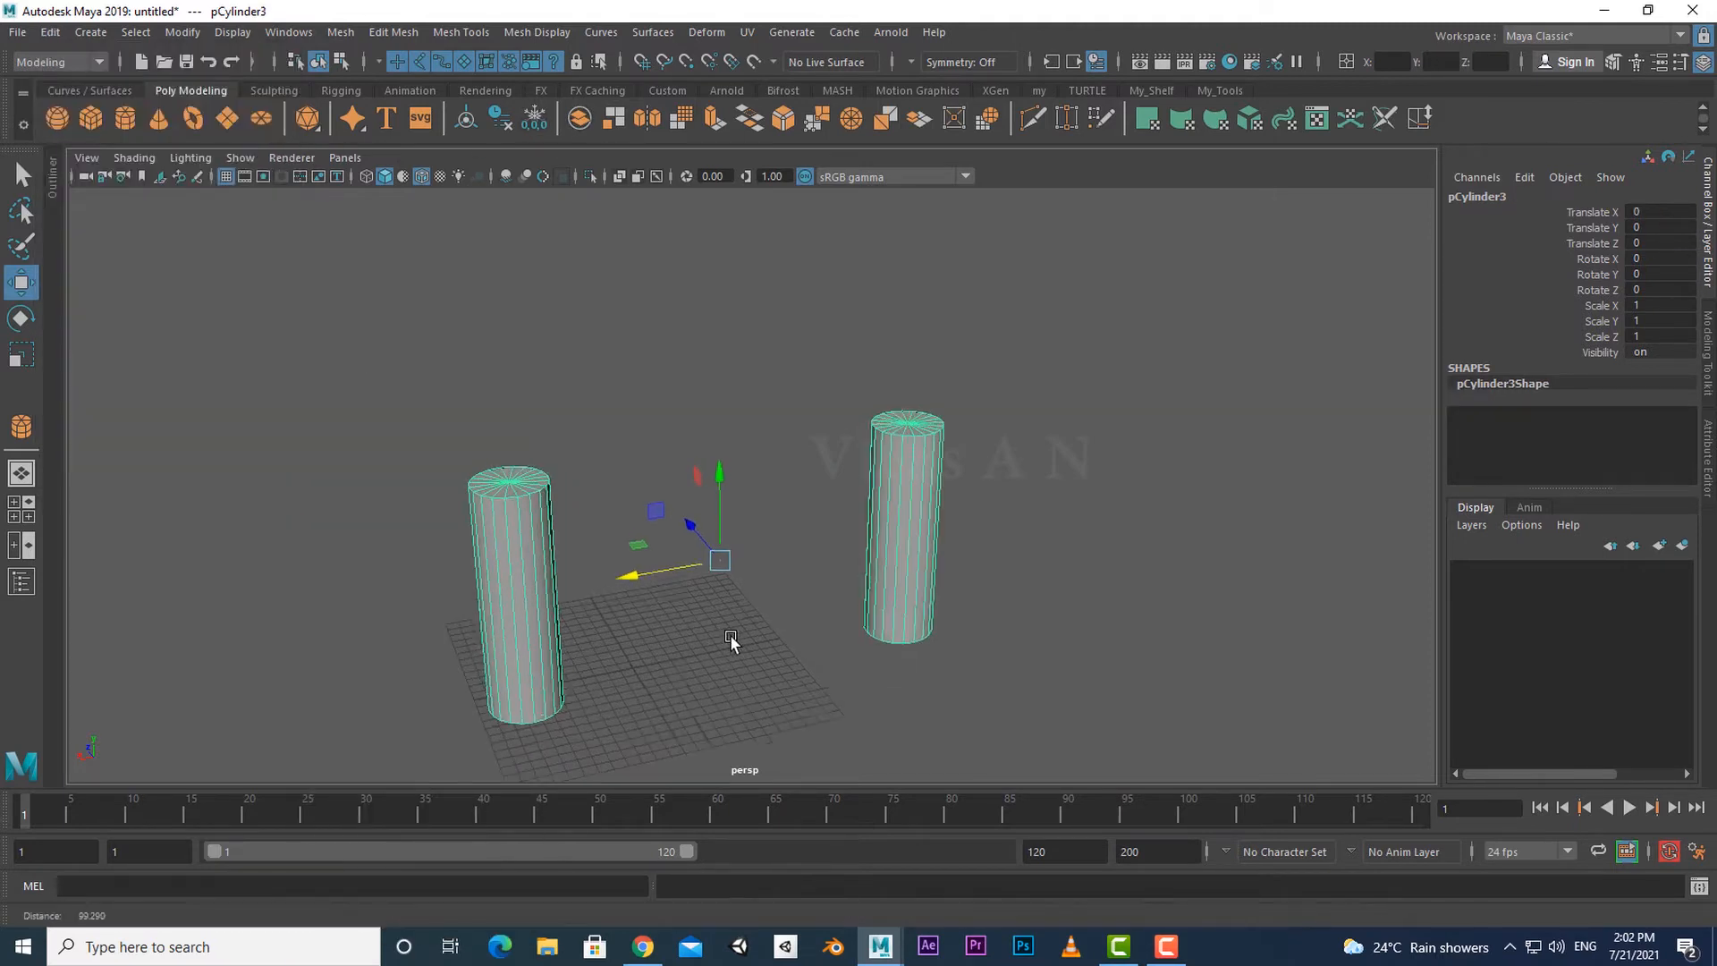
Select only the top cap faces of both cylinders in the combined mesh.
right_click_drag(1050, 410, 1052, 464)
middle_click_drag(989, 574, 962, 594, "alt")
left_click_drag(1015, 368, 780, 516)
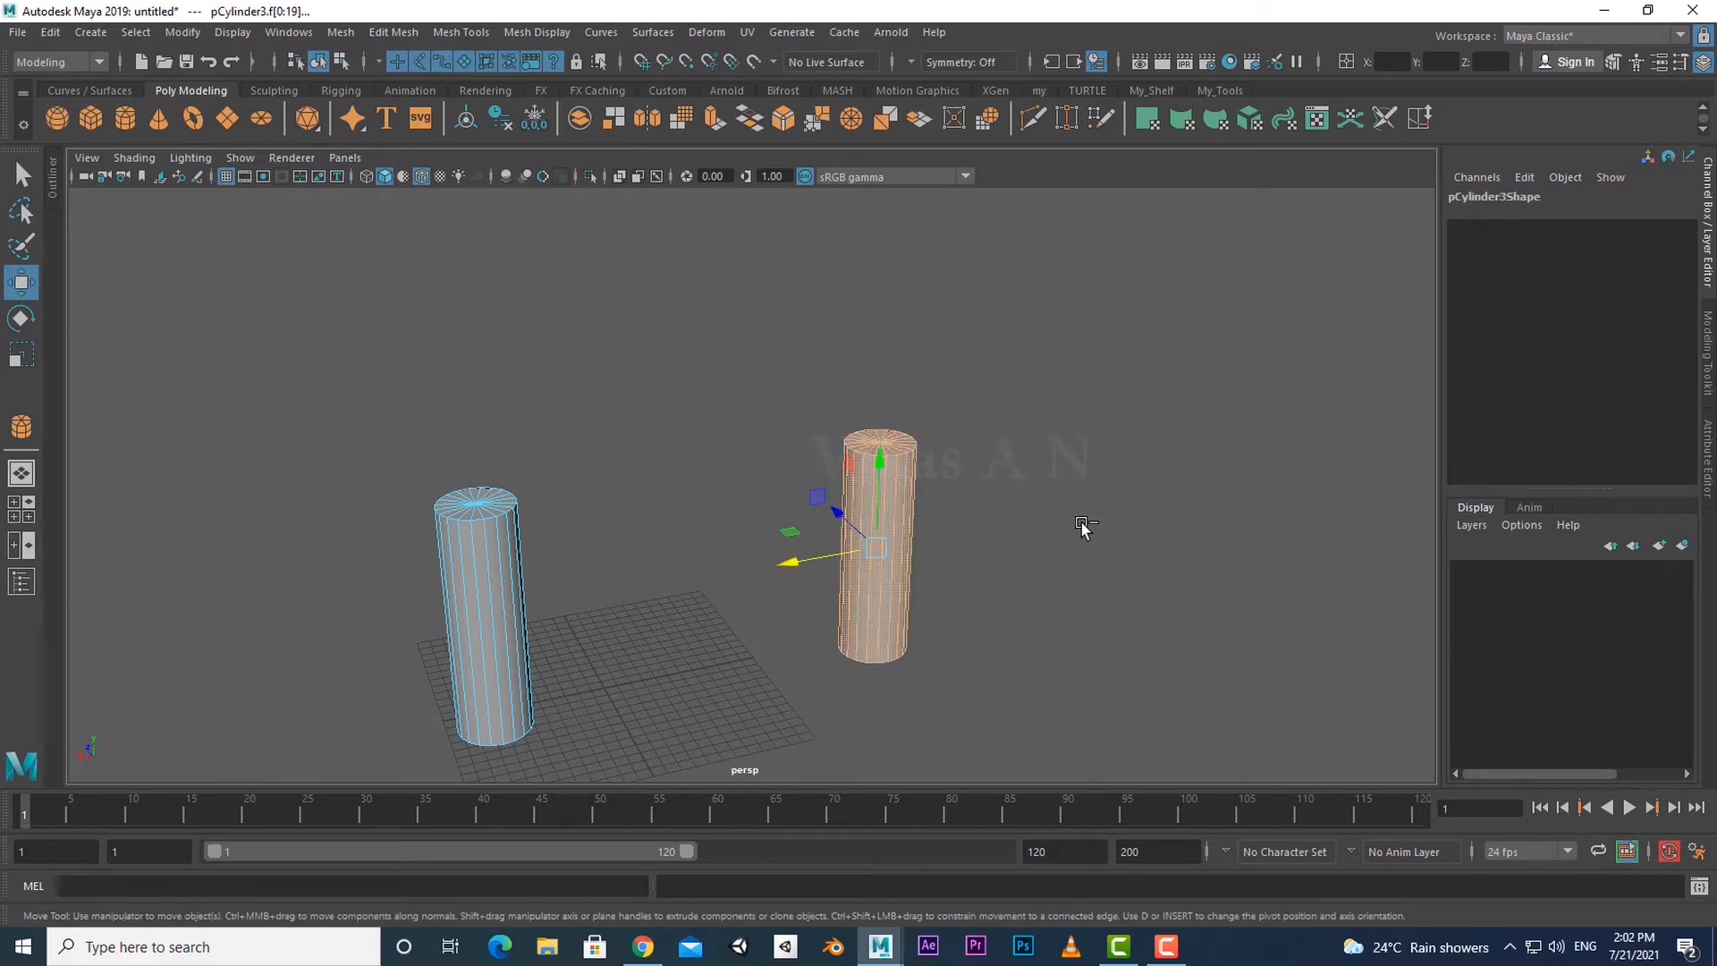
left_click_drag(836, 642, 746, 714, "ctrl")
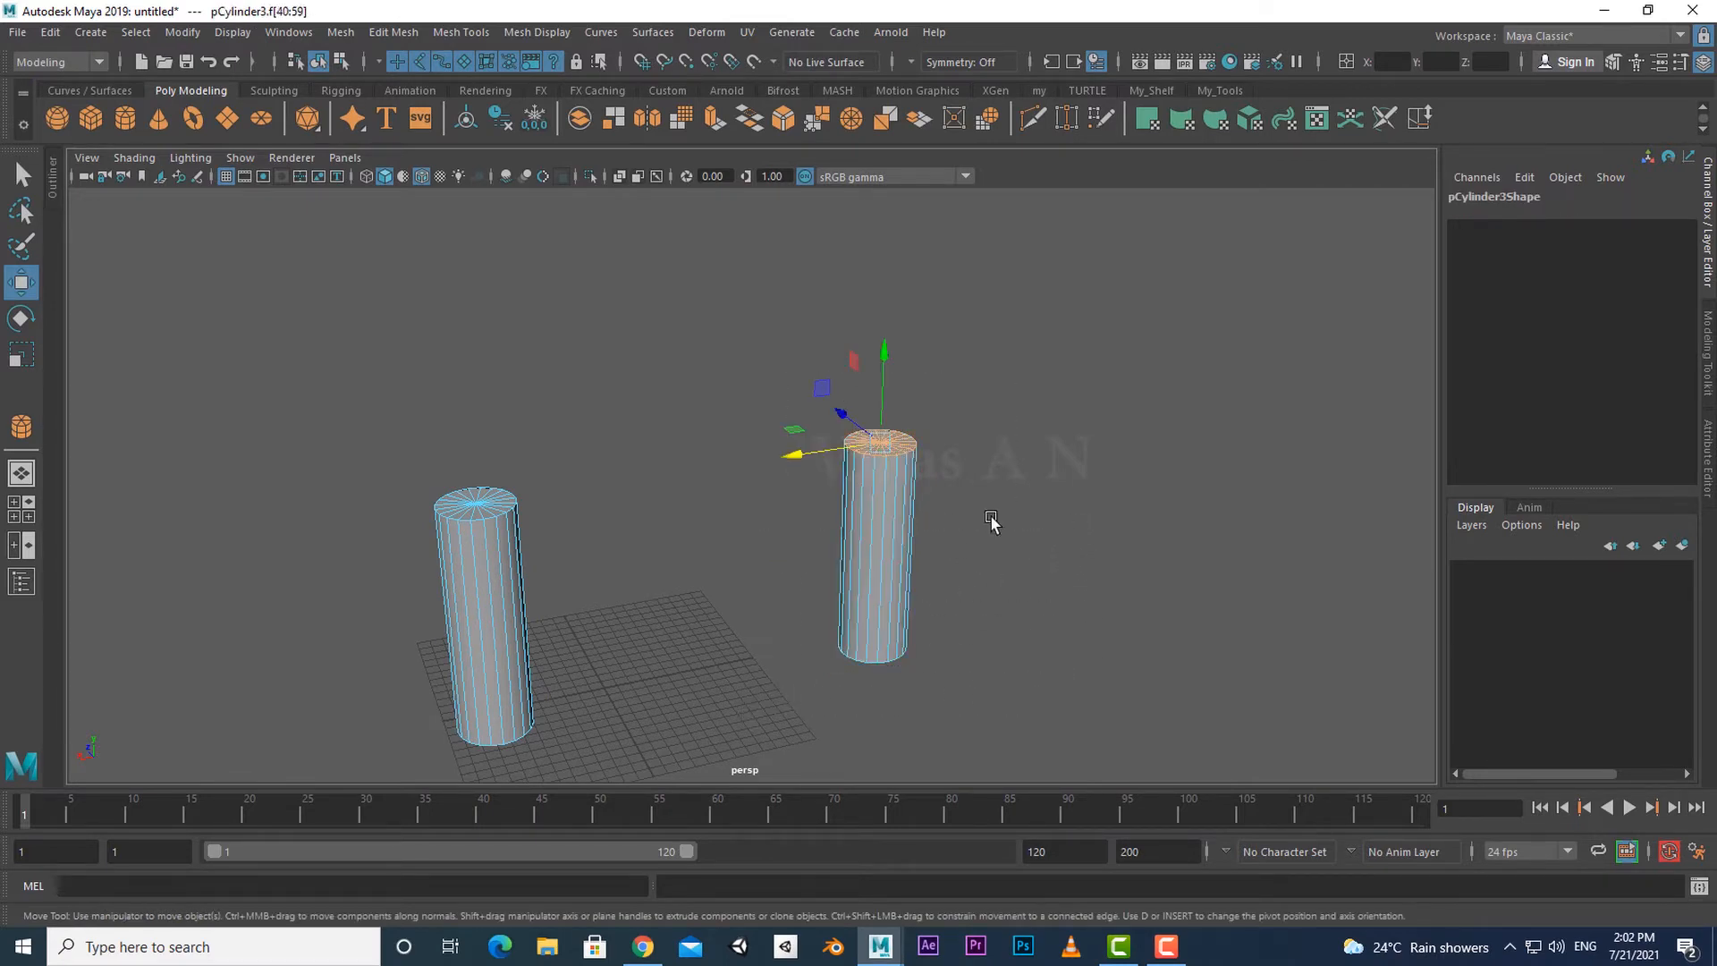
middle_click_drag(716, 660, 634, 523, "alt")
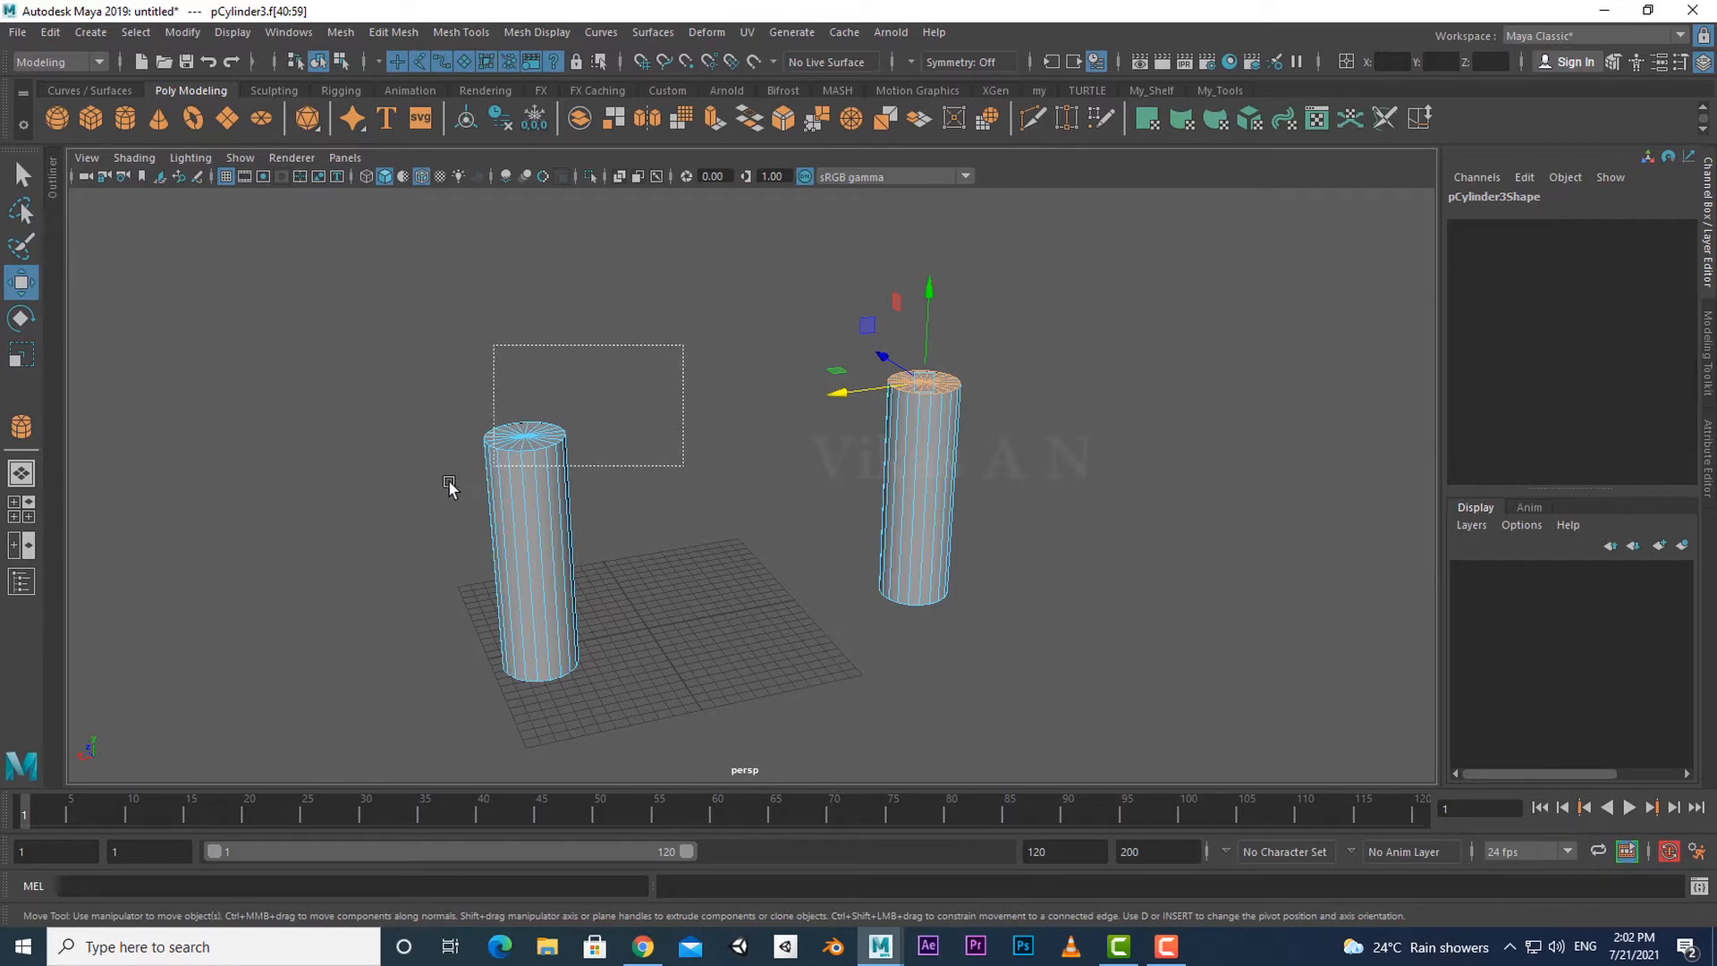
left_click_drag(449, 485, 419, 515, "shift")
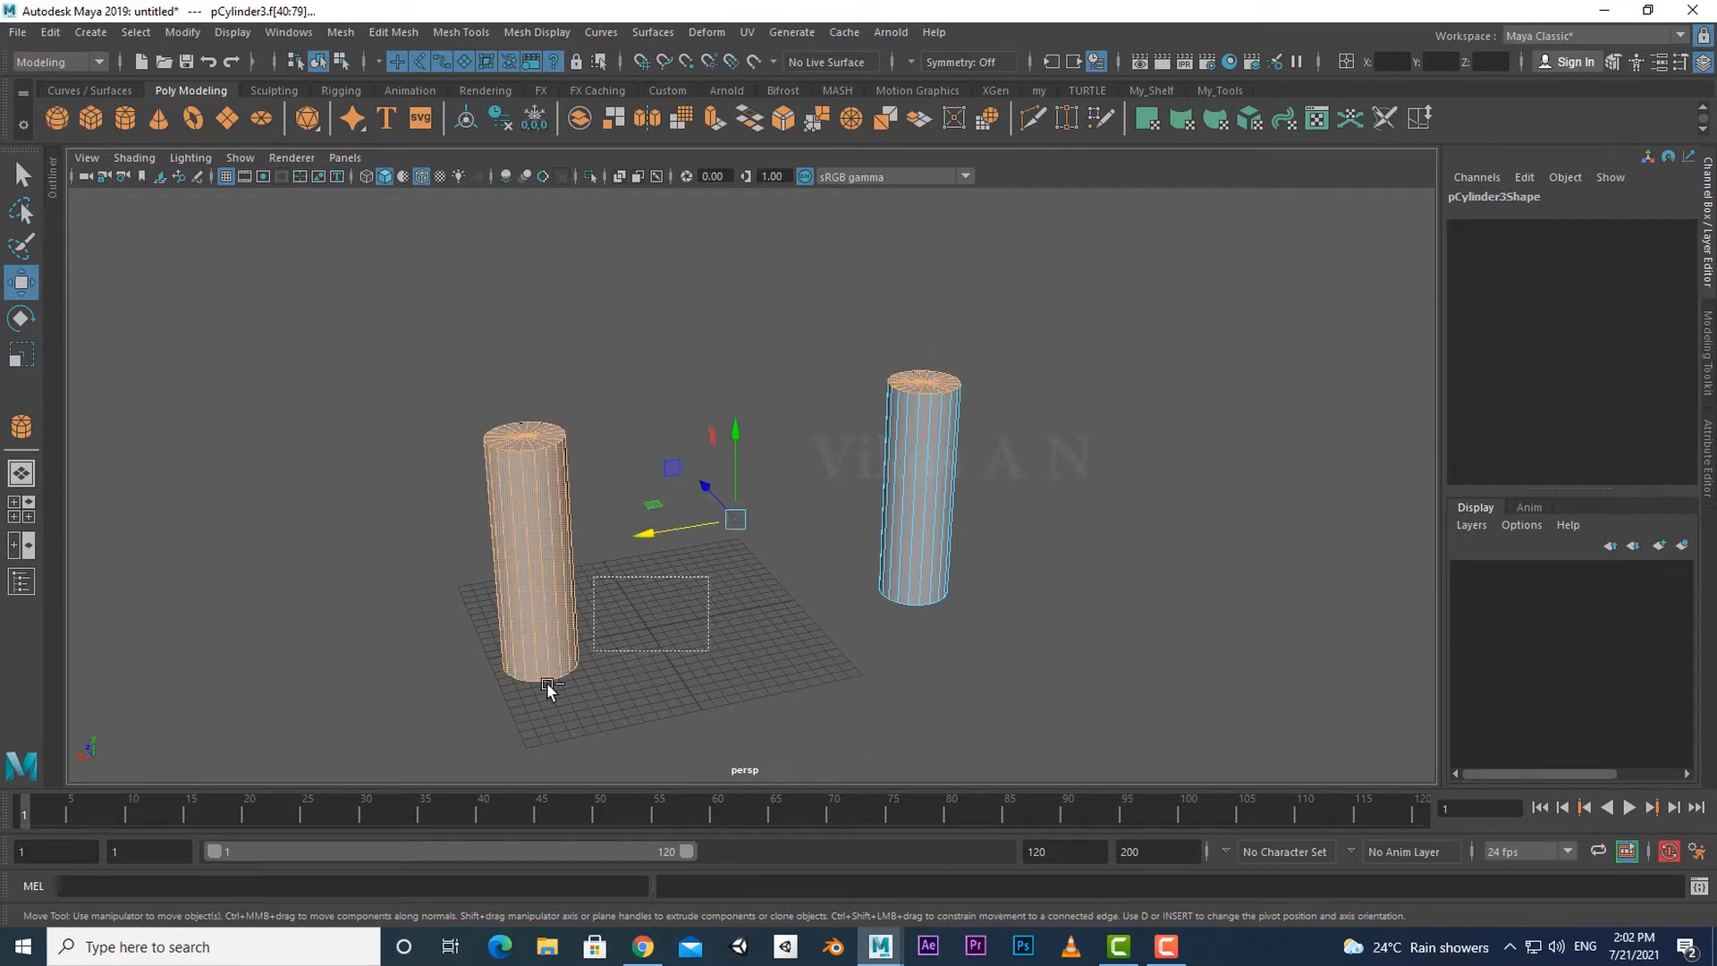
left_click_drag(547, 685, 389, 727, "ctrl")
Bridge the two cylinder caps along a curved path and set the bridge's Divisions to 24.
left_click_drag(771, 726, 808, 437, "alt")
right_click_drag(809, 437, 759, 817, "shift")
right_click_drag(780, 704, 781, 705, "shift")
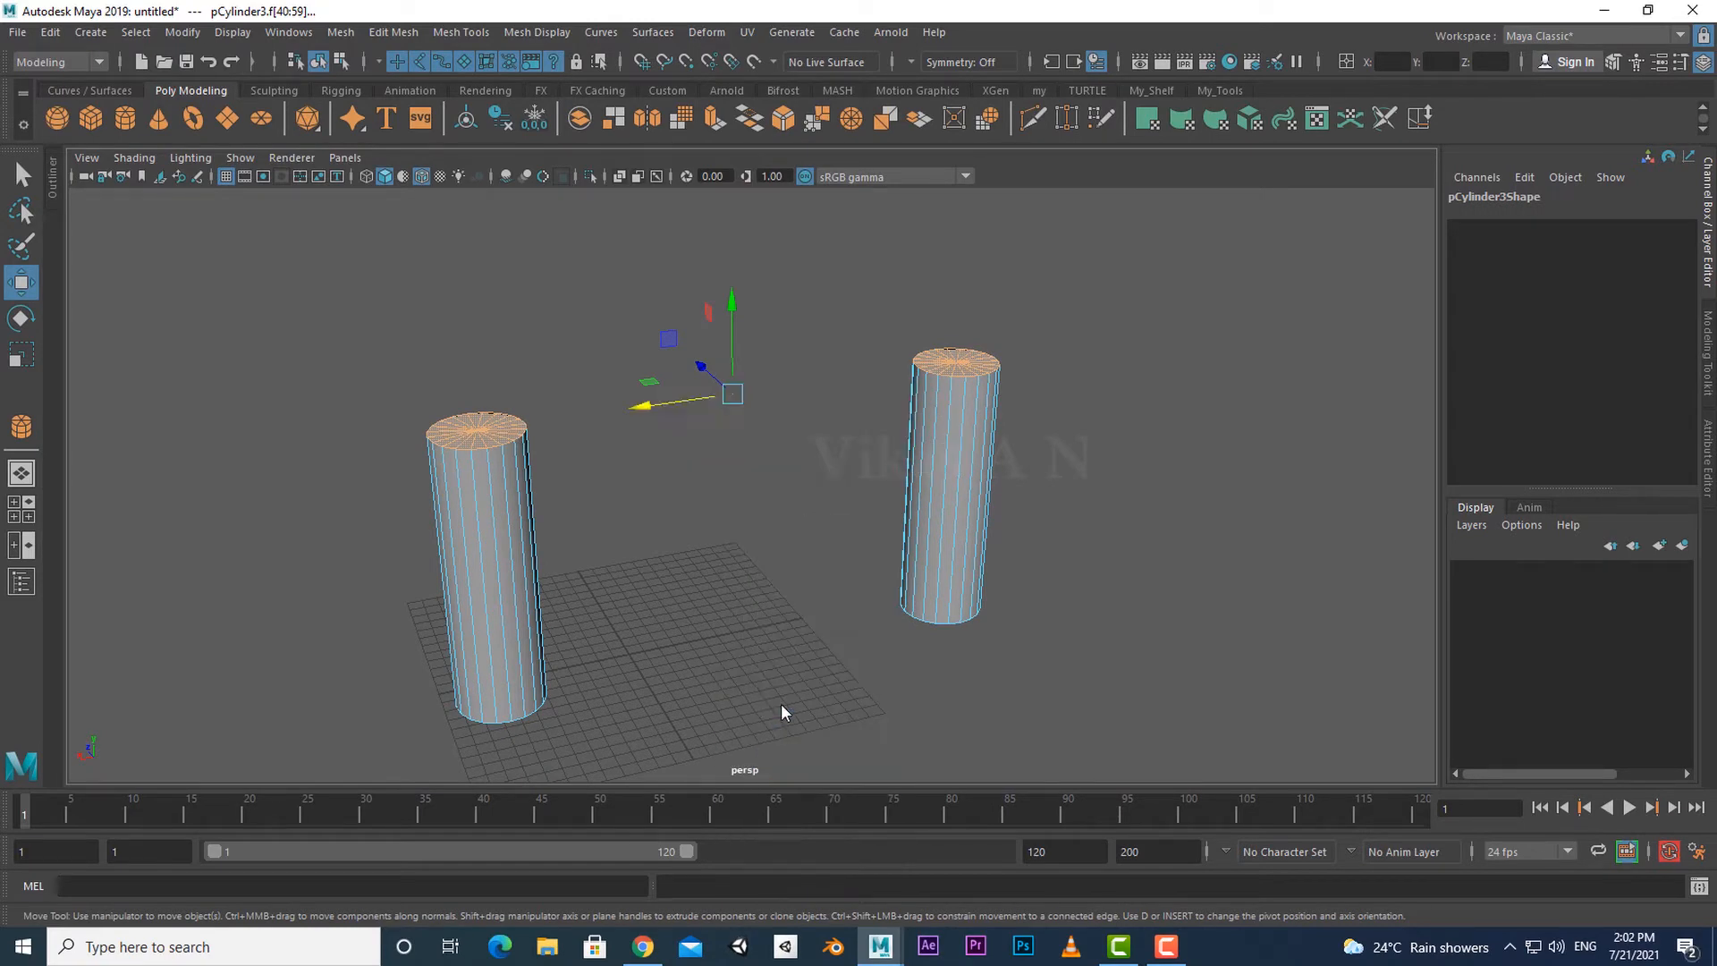
scroll(784, 590, "up", 3)
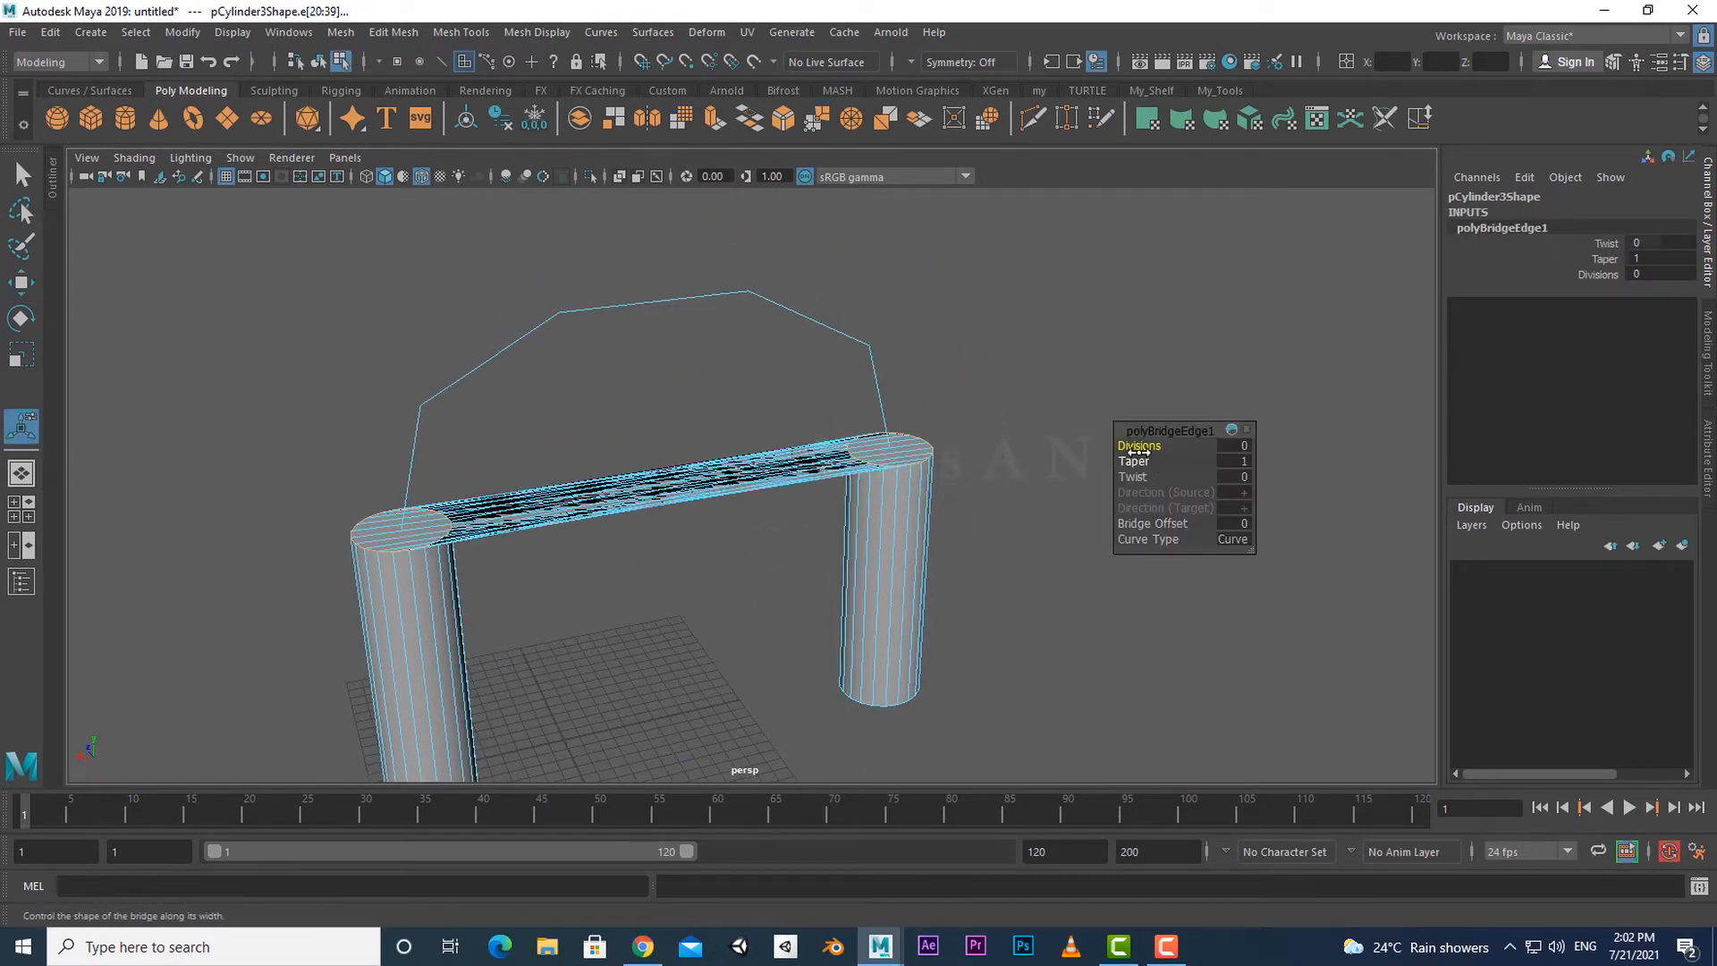
left_click_drag(1138, 447, 1167, 448)
scroll(1073, 537, "down", 2)
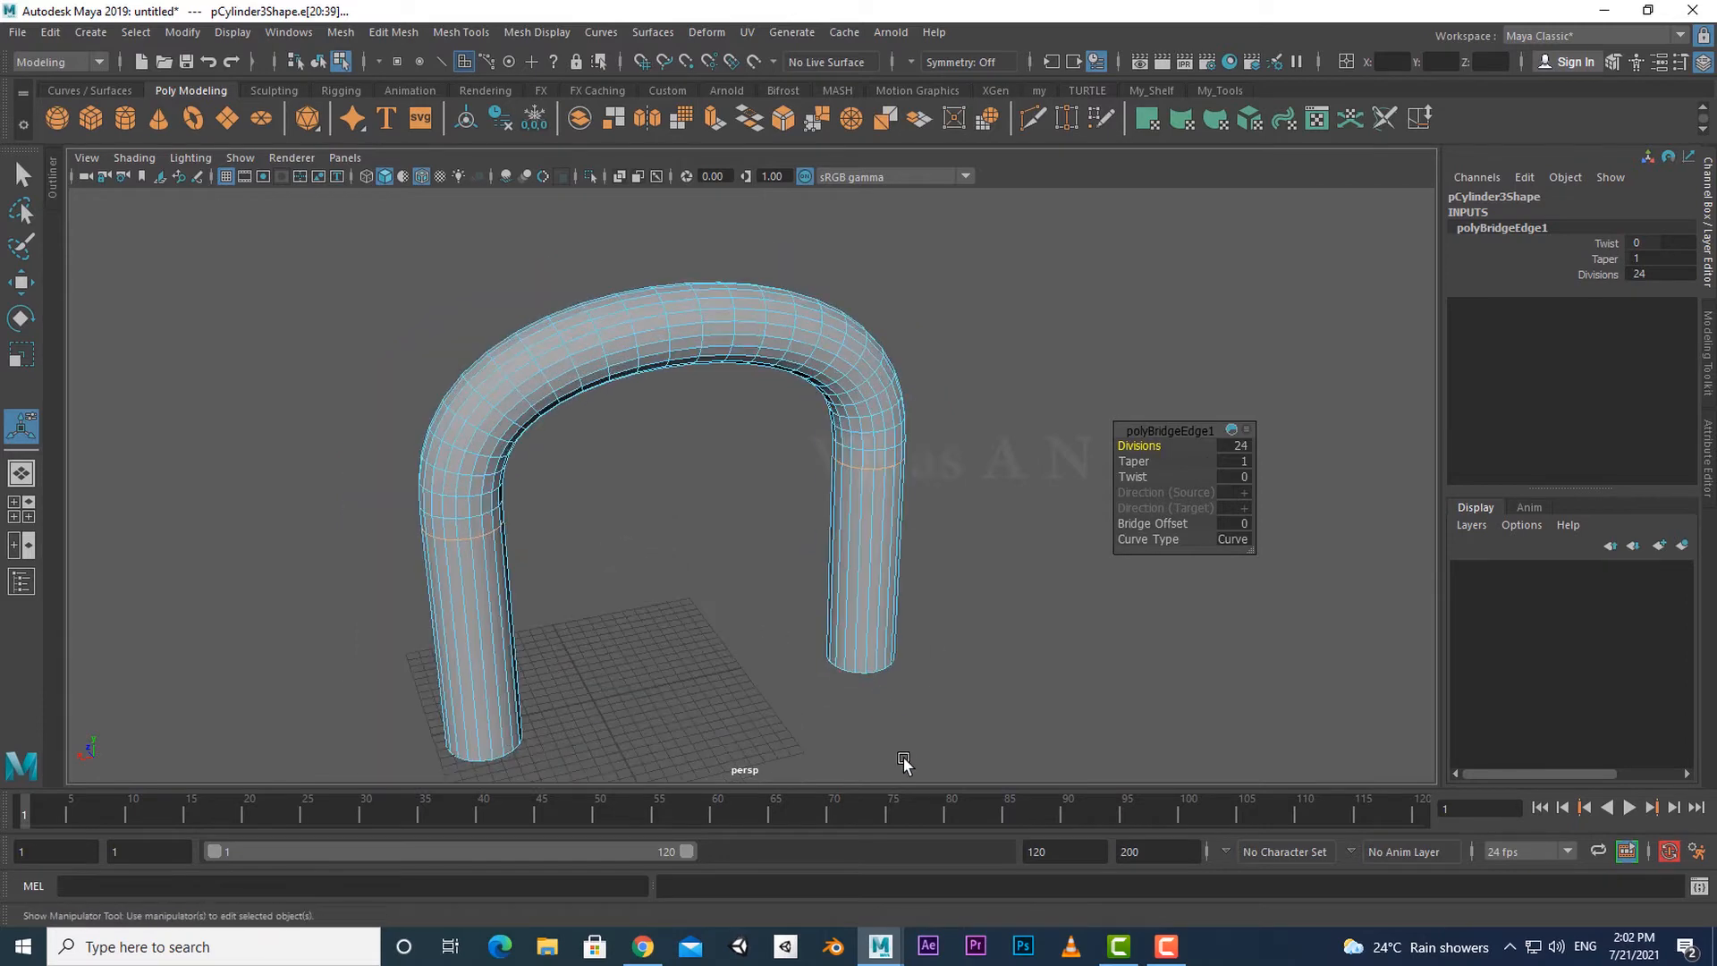
Set the arch bridge's Taper to 2.5 to thicken its middle, and adjust the taper once more.
left_click_drag(904, 761, 950, 720, "alt")
scroll(950, 719, "down", 1)
left_click_drag(1033, 597, 1124, 479, "alt")
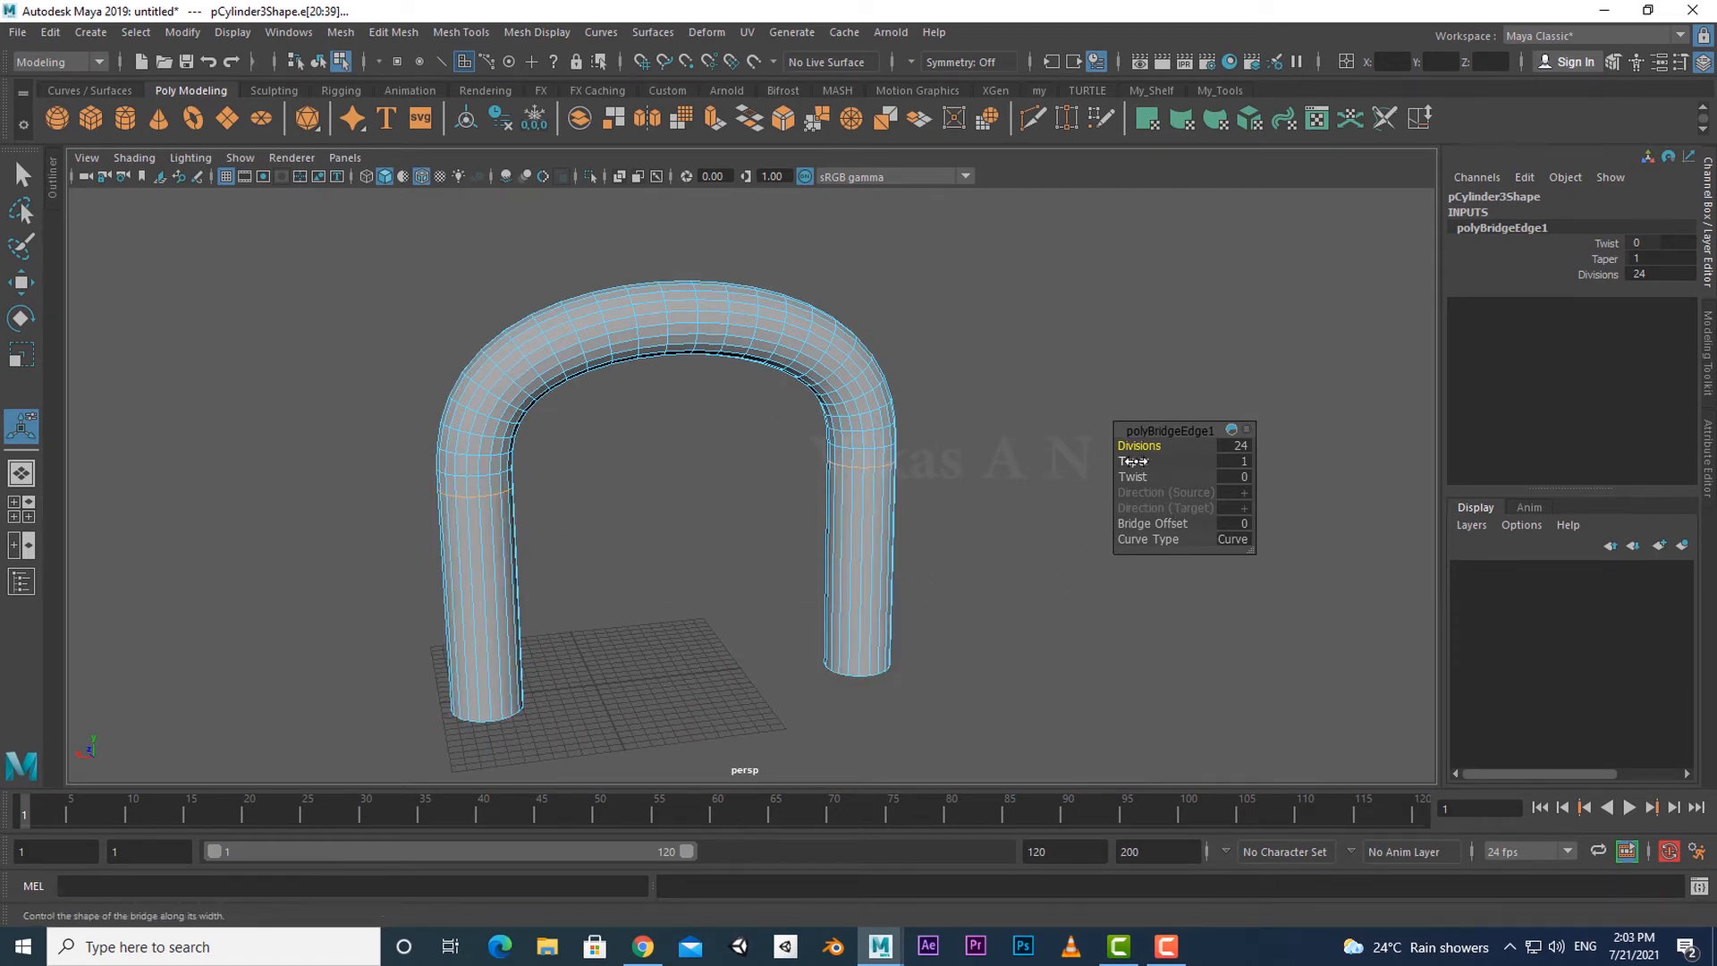
left_click_drag(1133, 460, 779, 648)
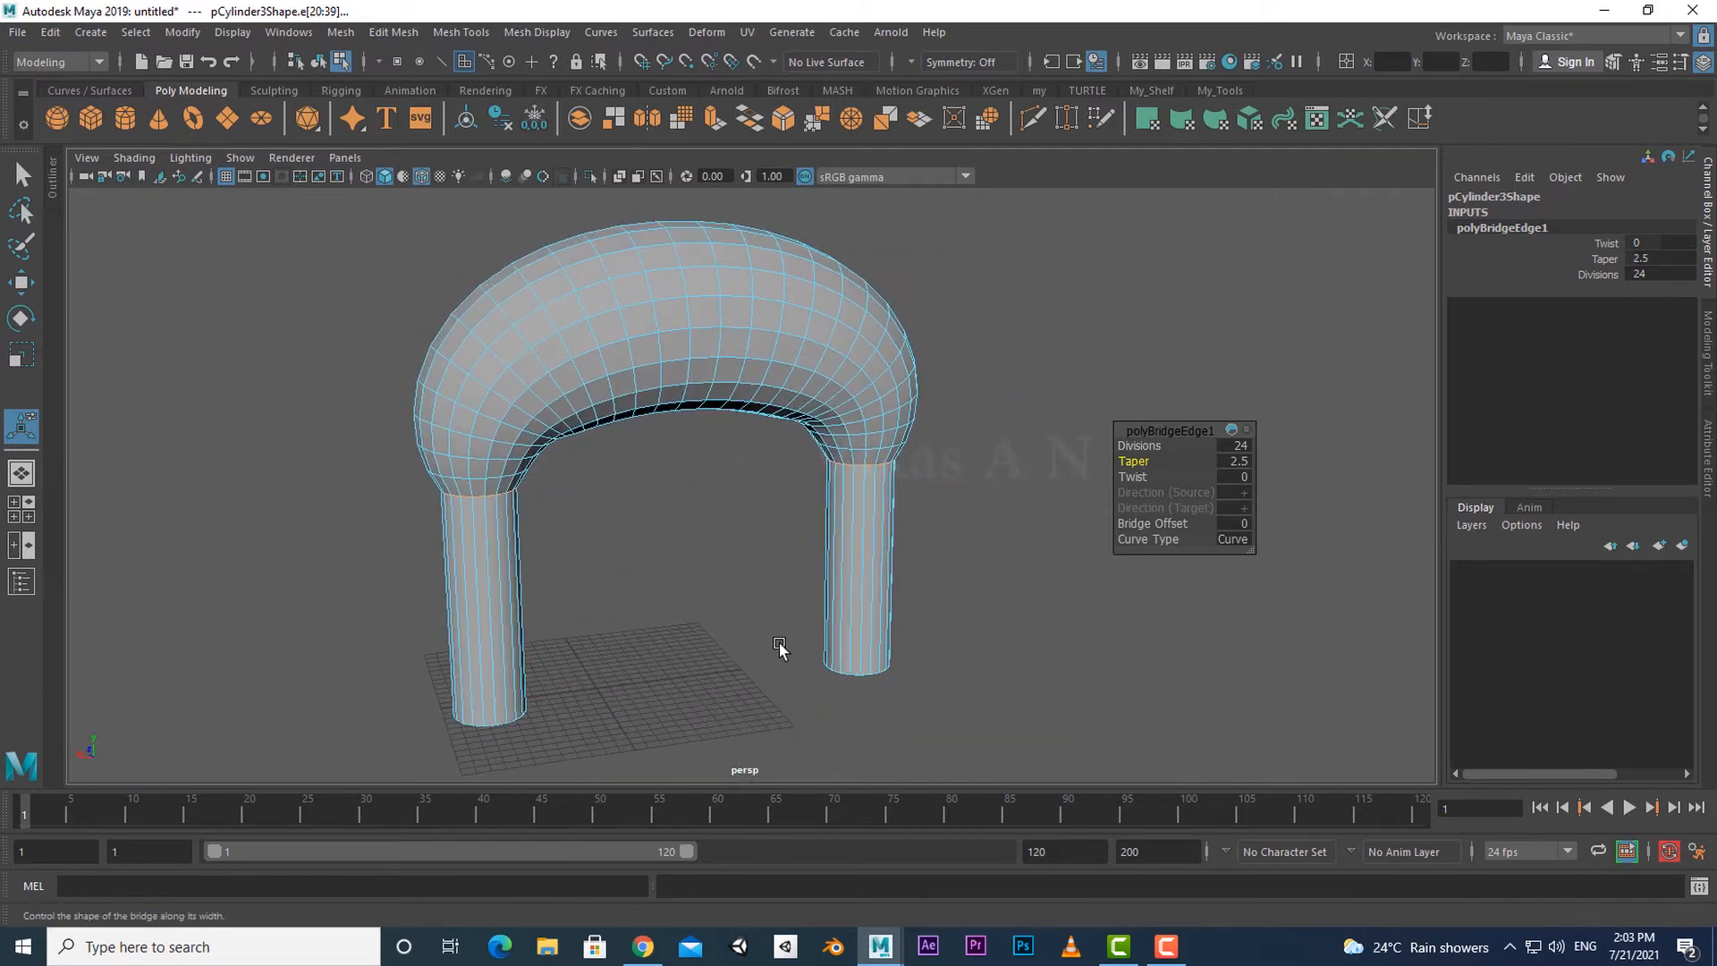
middle_click_drag(721, 633, 711, 656, "alt")
left_click_drag(1135, 465, 1099, 556)
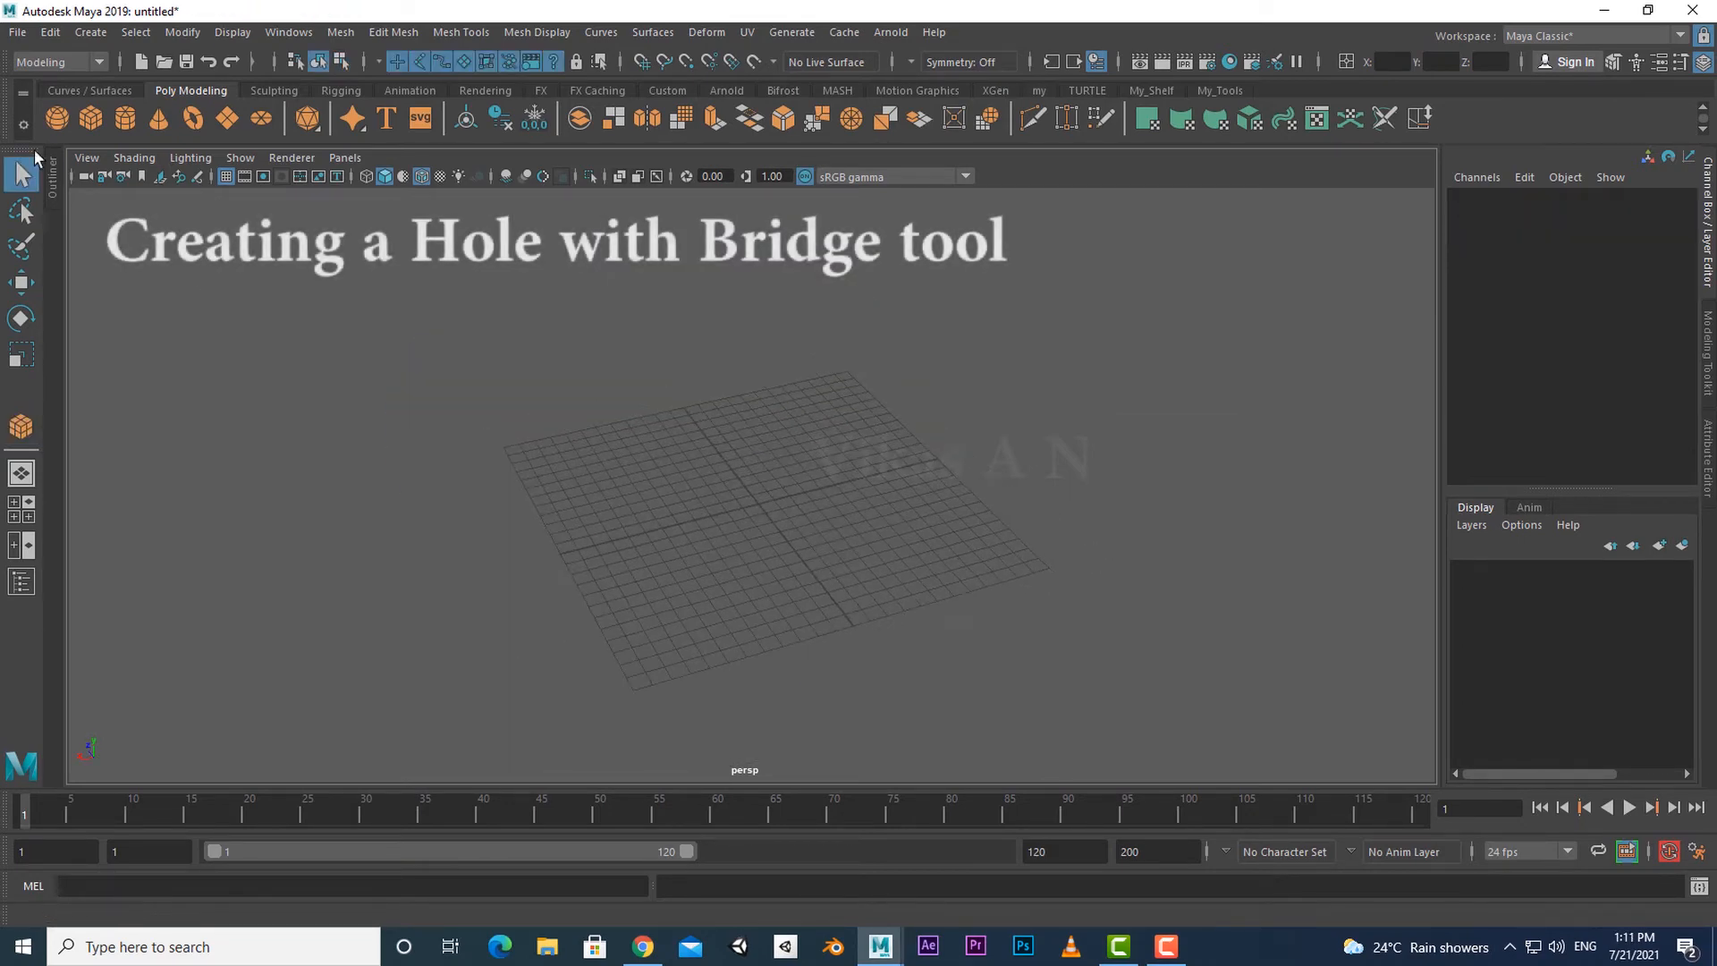
Create a flat polygon cube about 19.3 wide, 1.3 high and 28.2 deep, with 6 subdivisions in width and depth.
left_click_drag(752, 379, 701, 479)
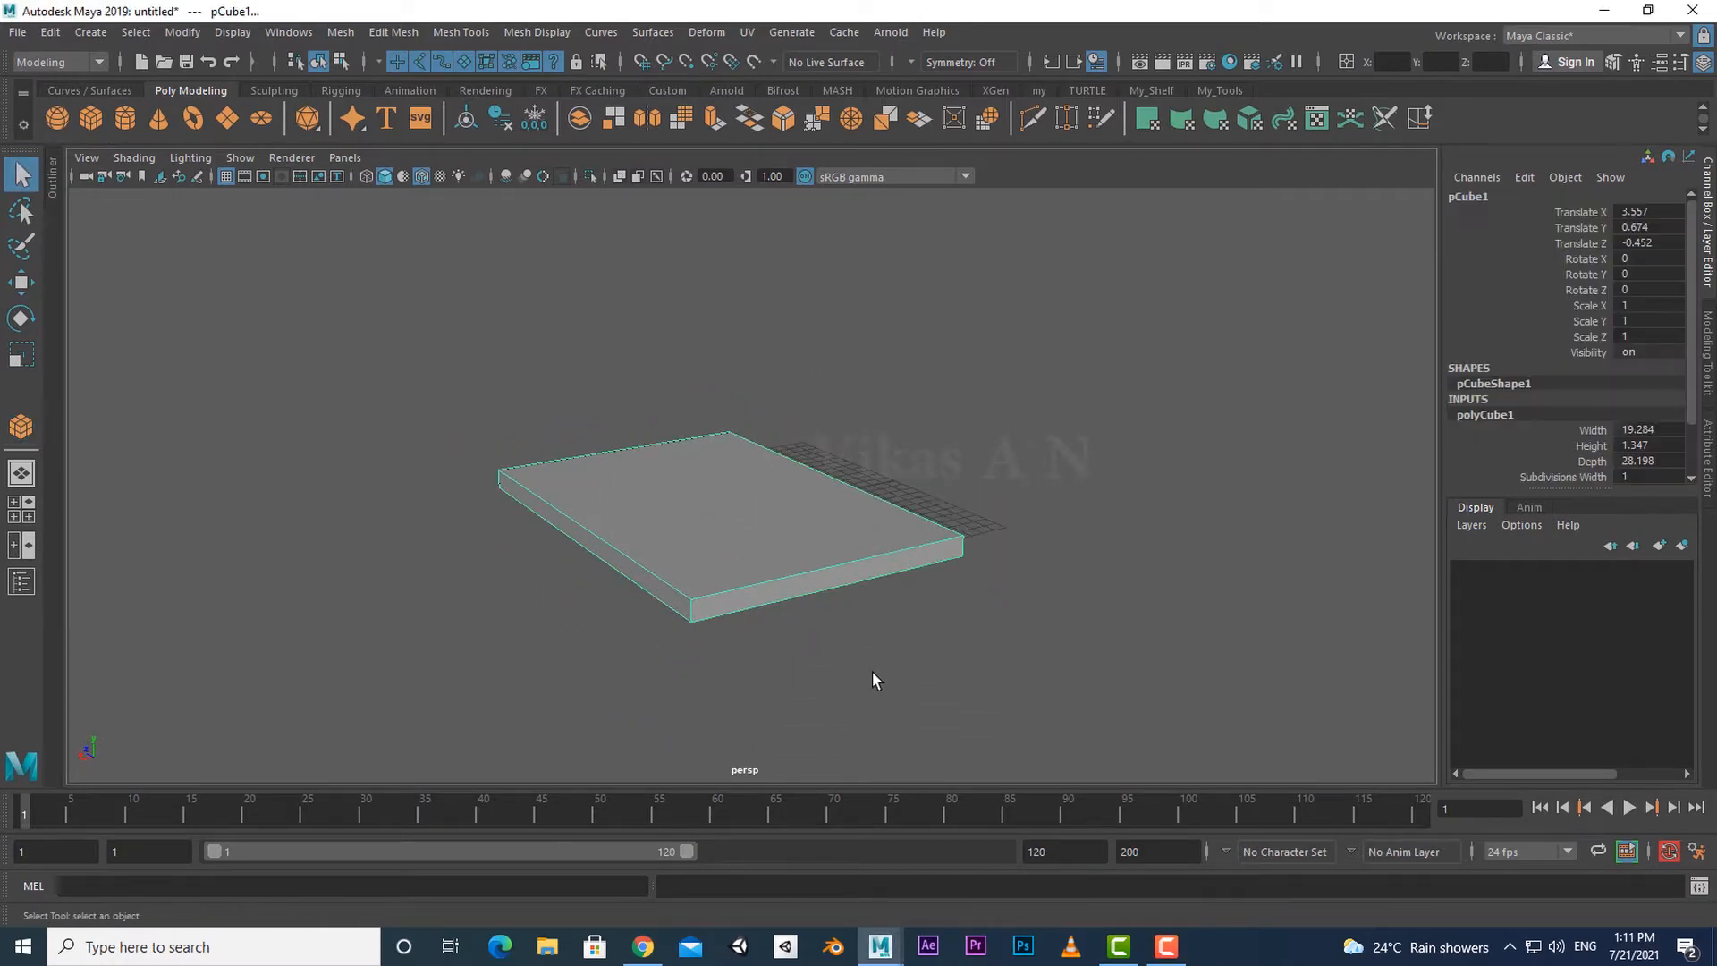
left_click_drag(872, 679, 792, 698, "alt")
scroll(1591, 449, "down", 2)
left_click(1594, 417)
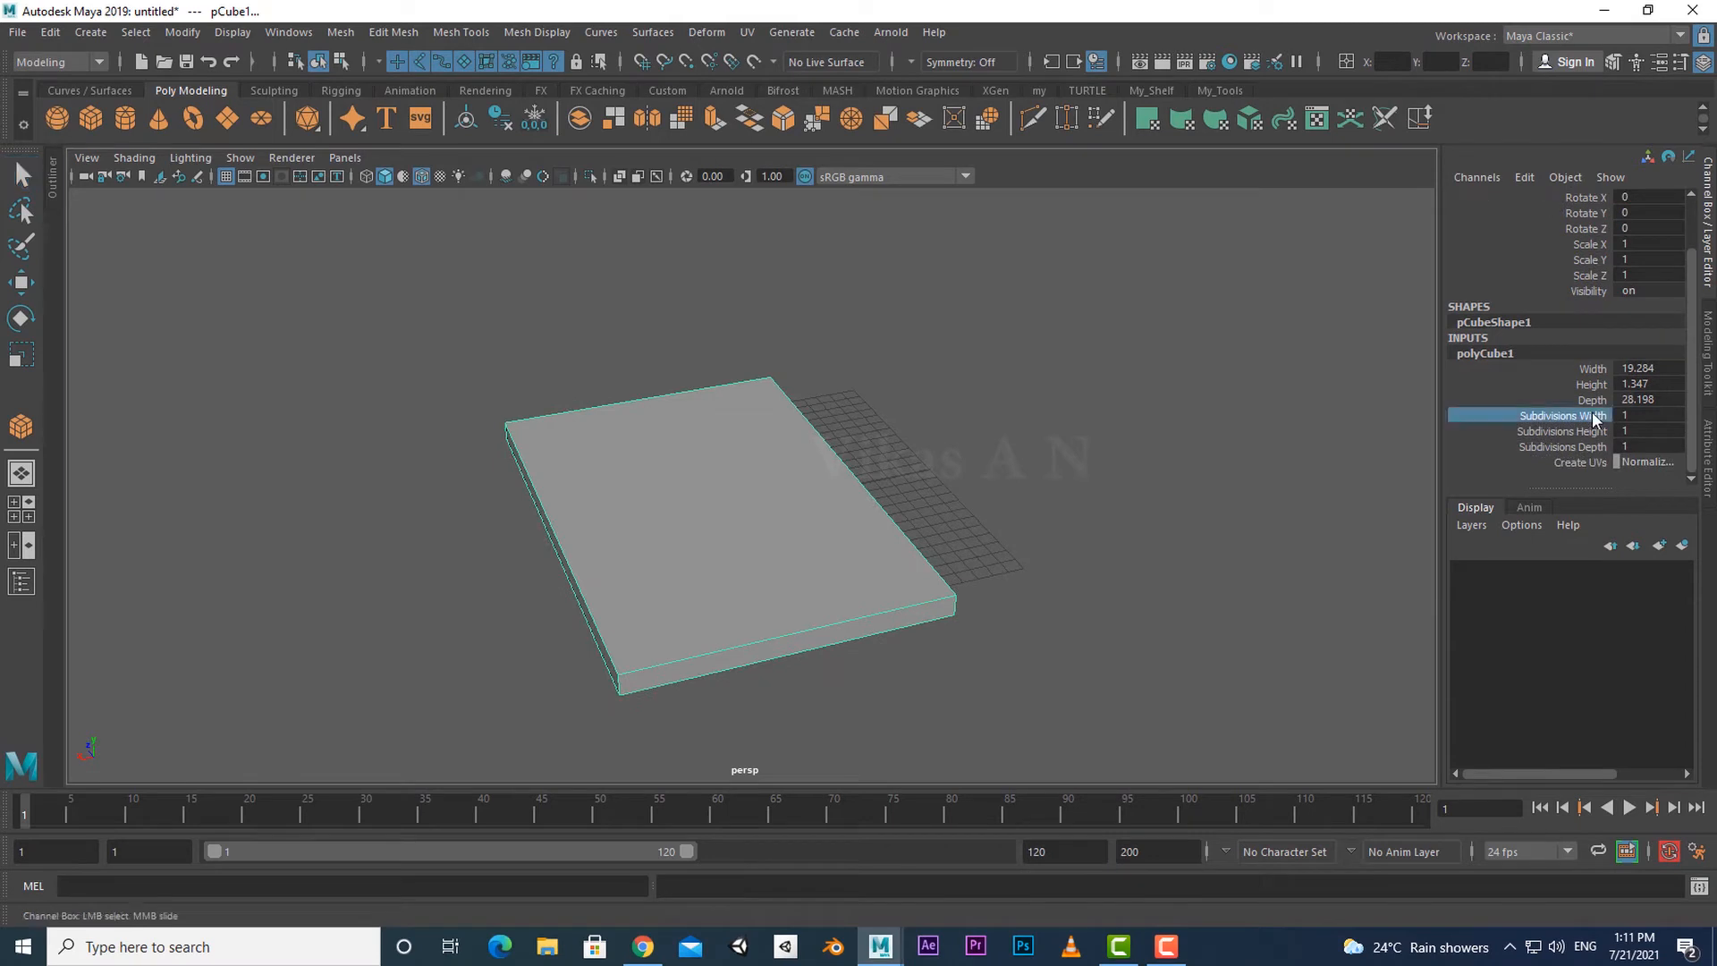
left_click(1580, 445, "ctrl")
middle_click_drag(878, 640, 901, 642)
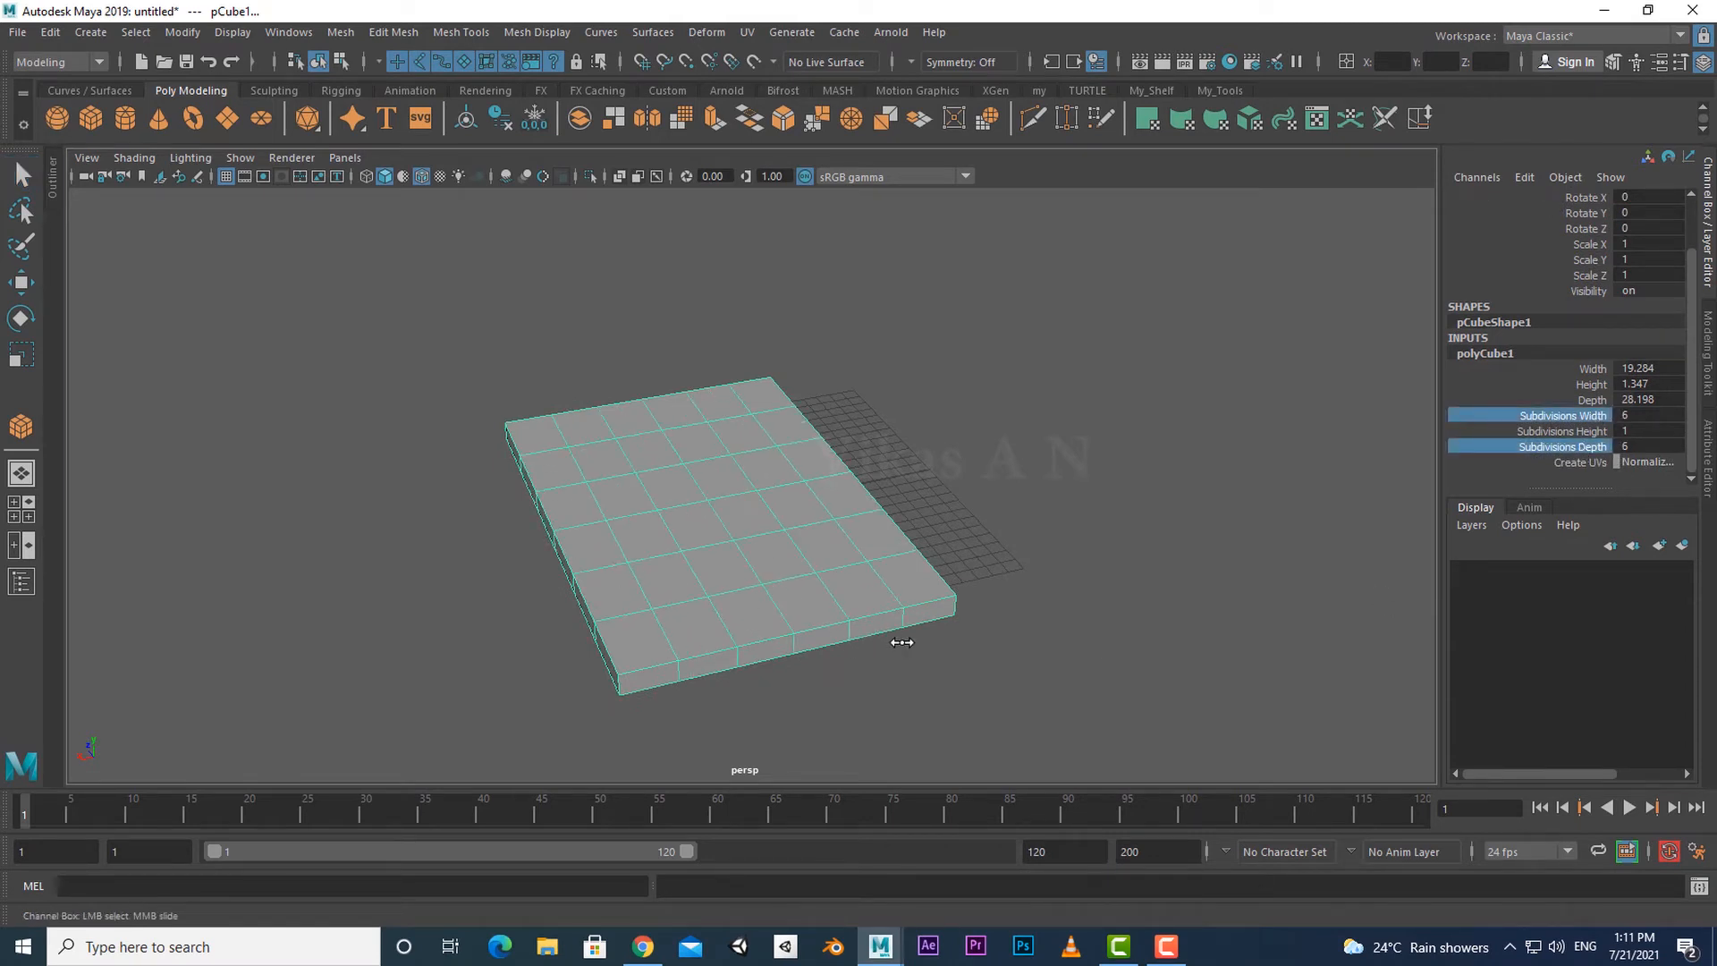
left_click_drag(968, 659, 959, 631, "alt")
Switch the slab to face selection and try selecting the inner four-by-four block of faces, clearing the selection again.
right_click(1064, 367)
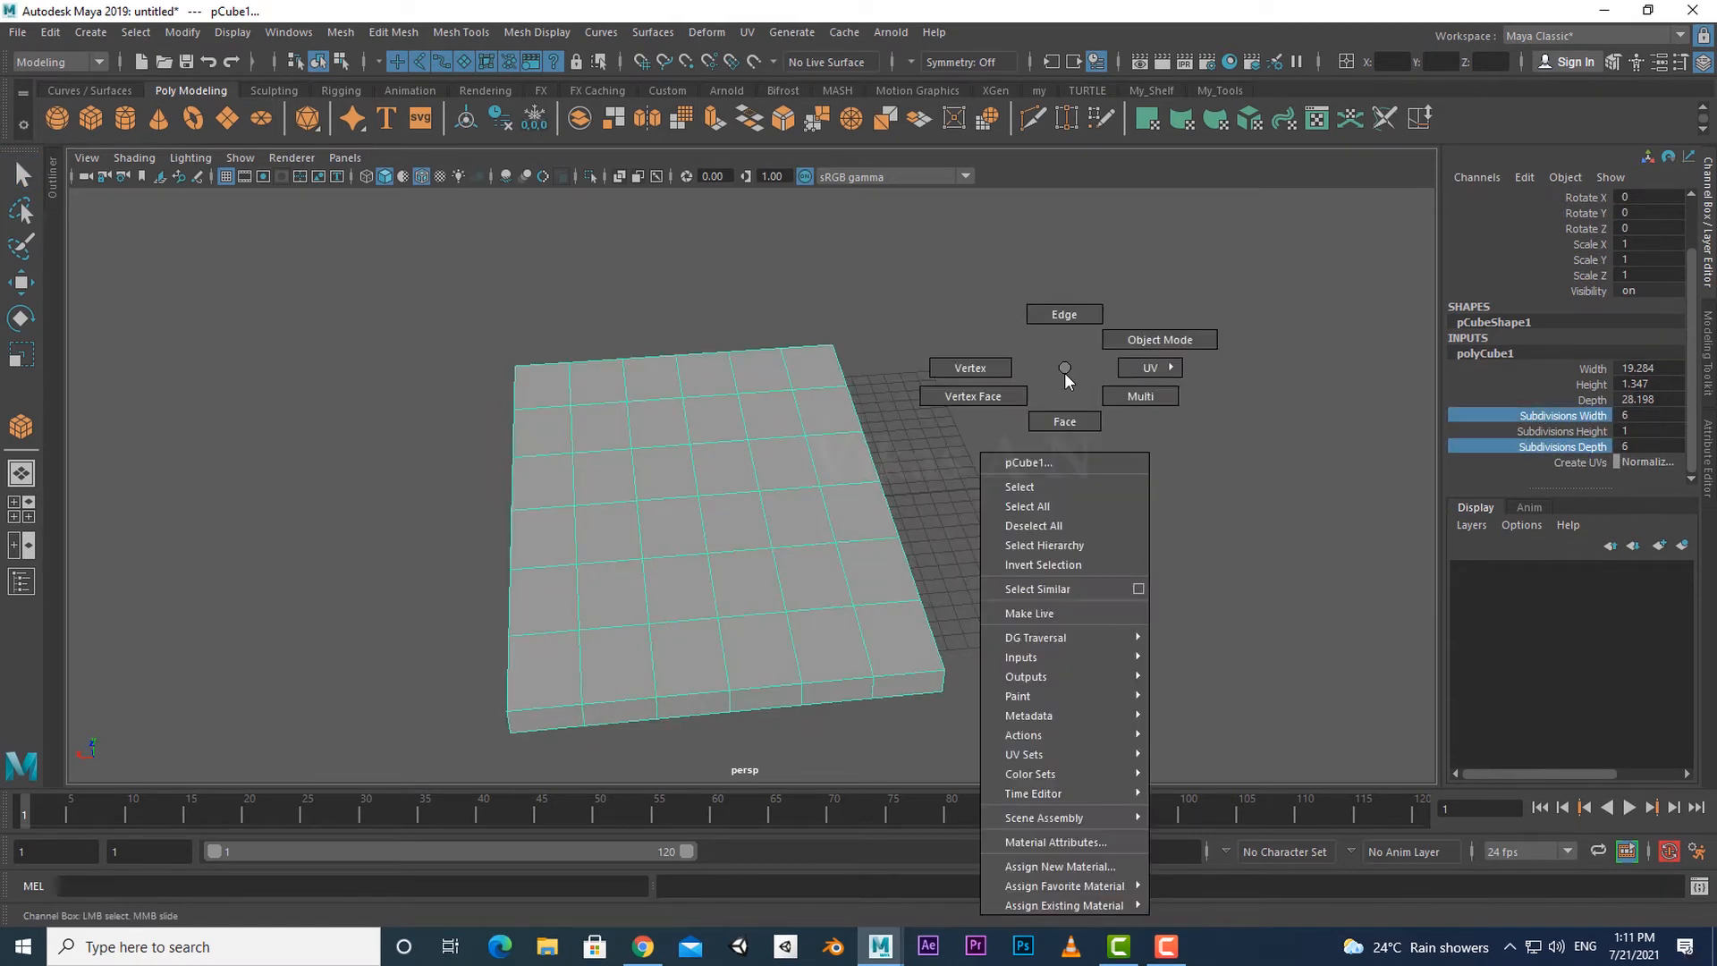
left_click(1064, 420)
left_click_drag(1096, 525, 963, 557, "alt")
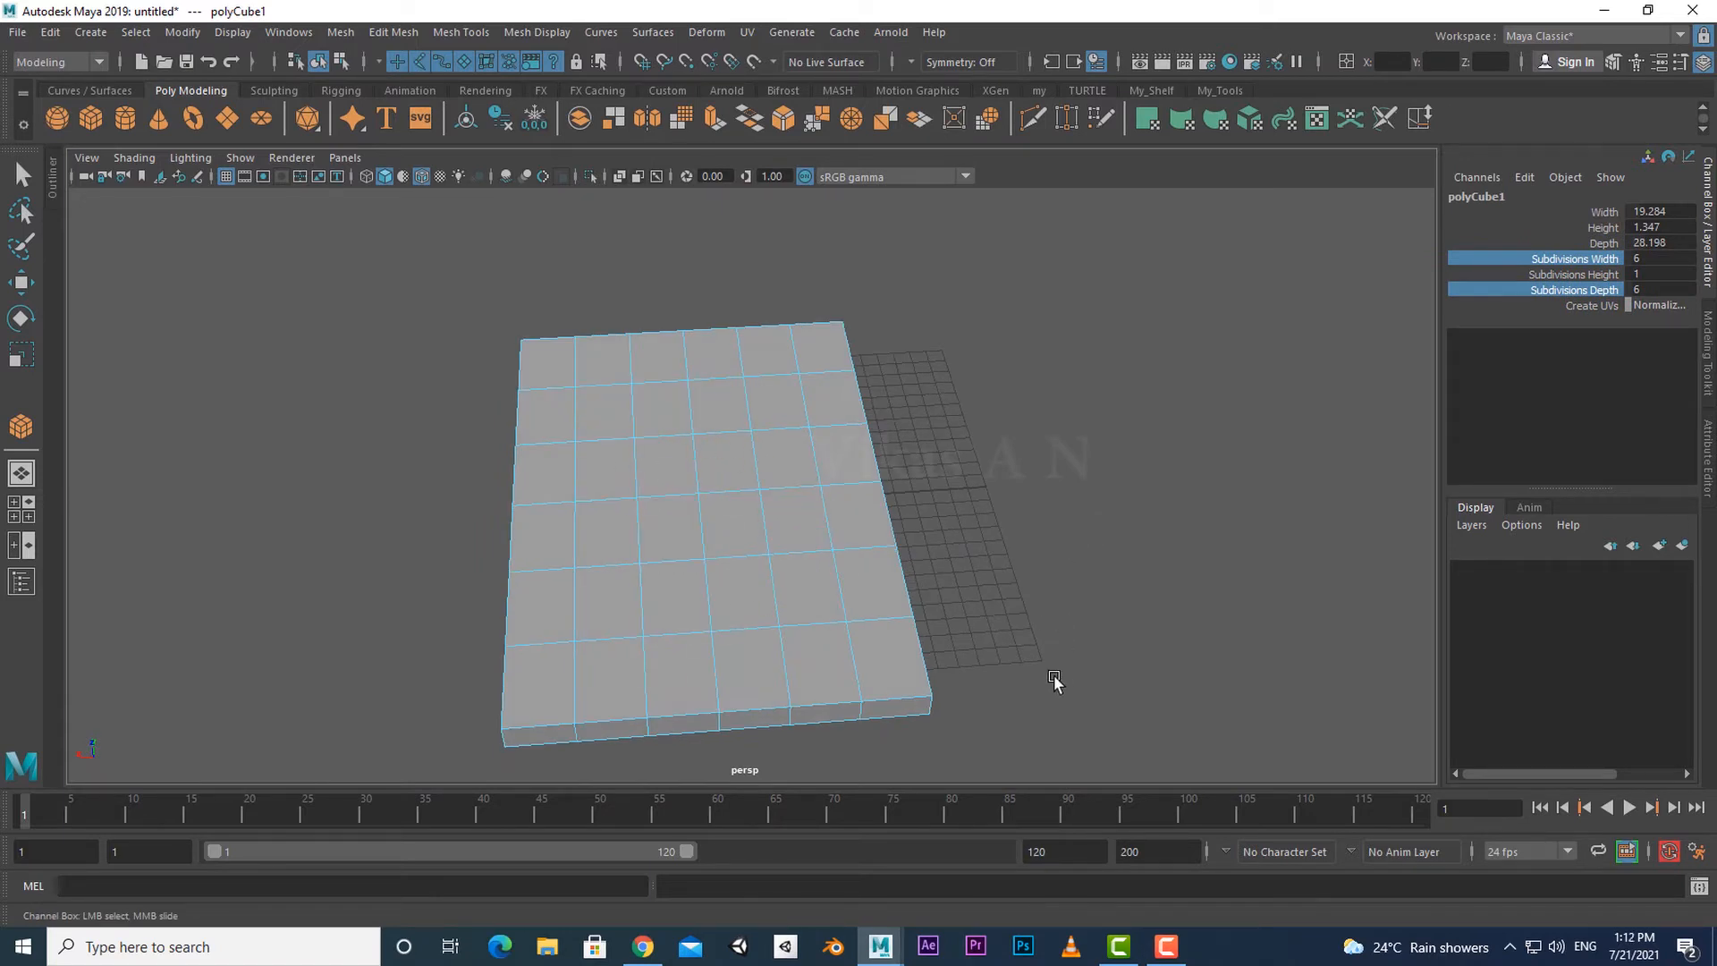
left_click_drag(1046, 669, 977, 652, "alt")
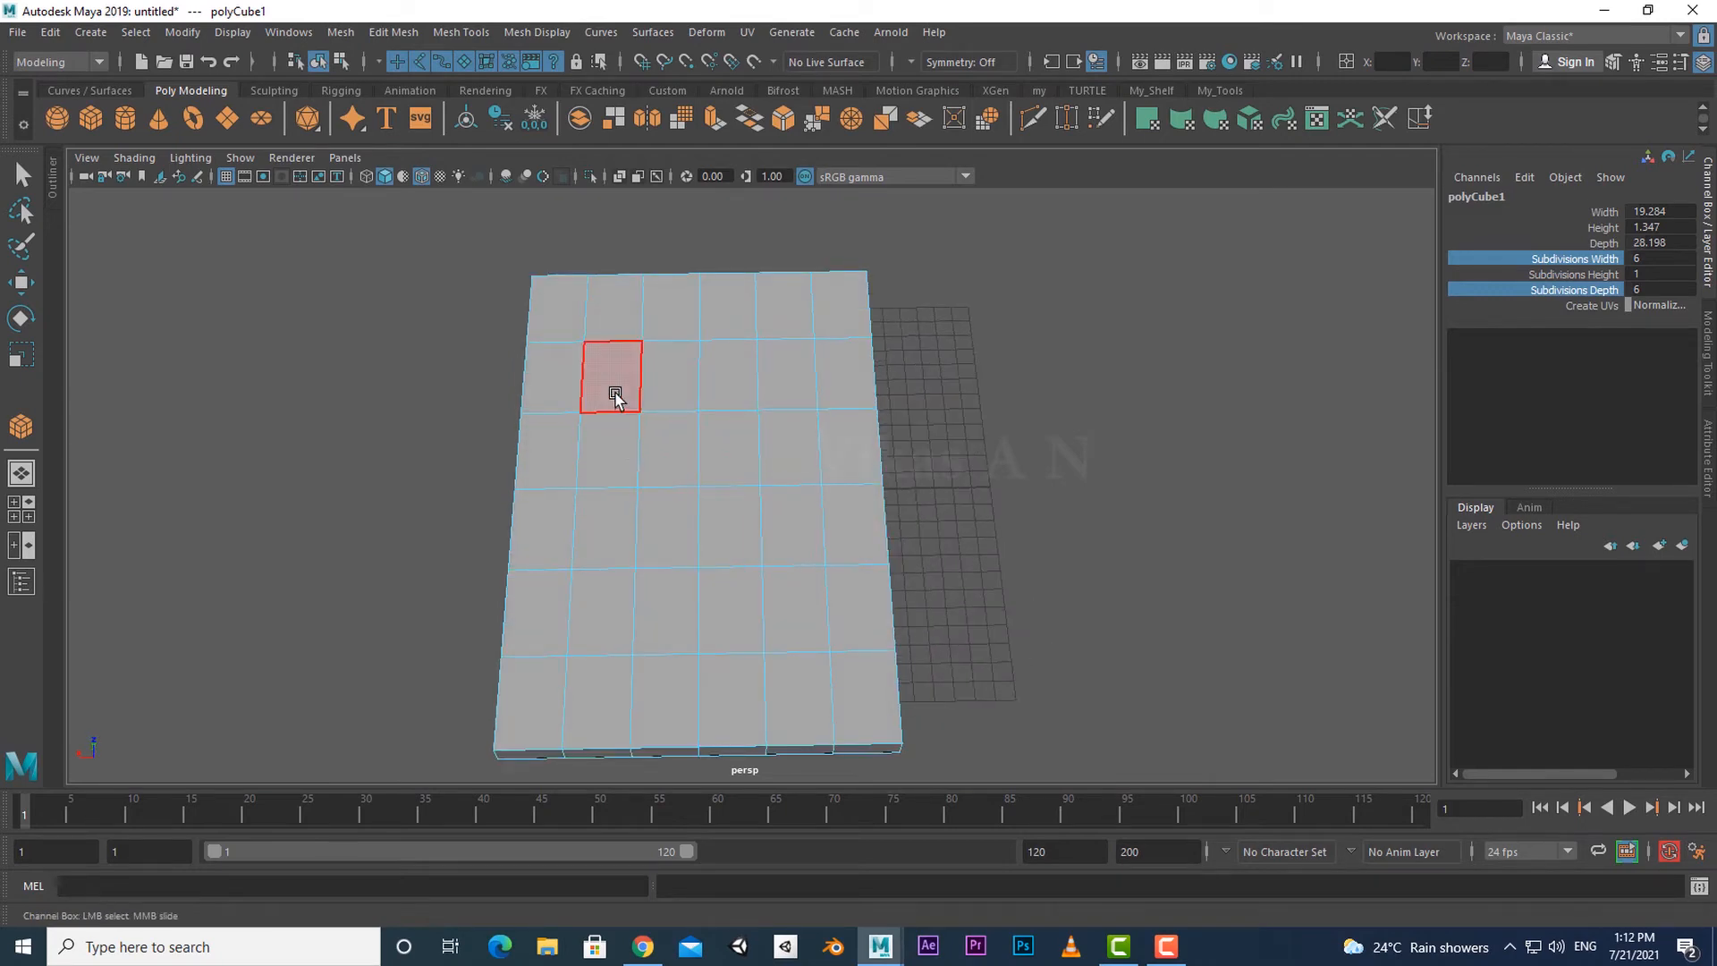
left_click_drag(789, 611, 866, 621)
left_click_drag(1056, 643, 975, 608, "alt")
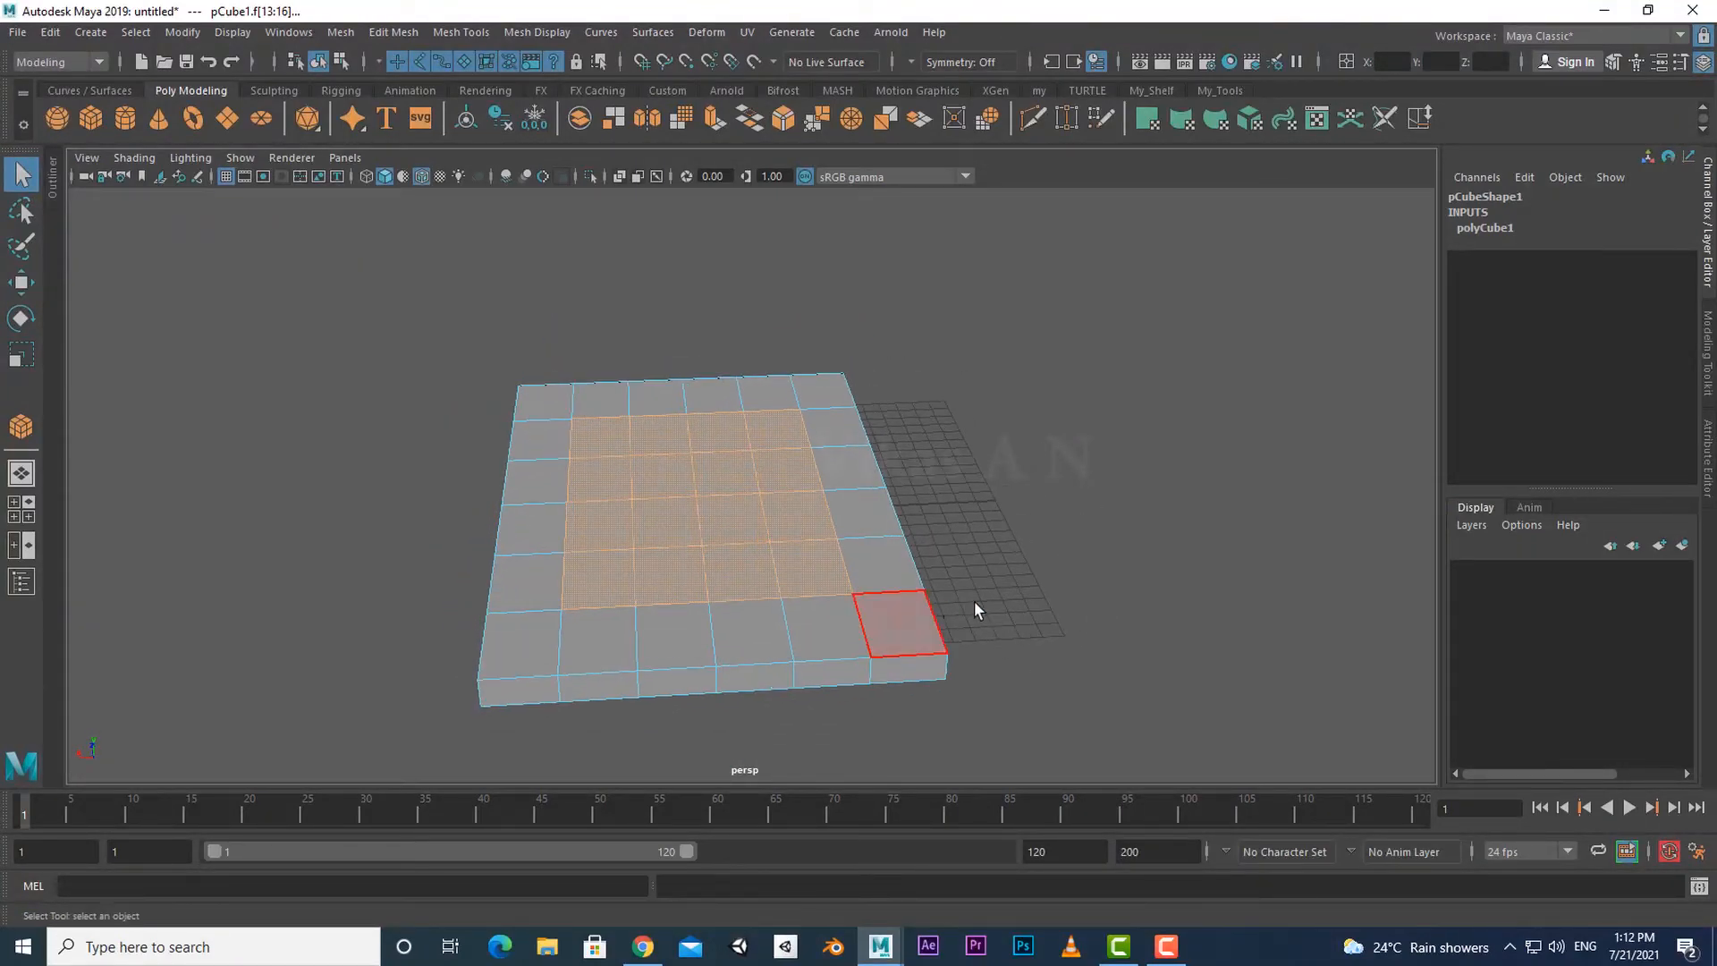
left_click_drag(1031, 662, 1091, 623, "alt")
left_click(1170, 587)
left_click_drag(508, 442, 590, 488, "alt")
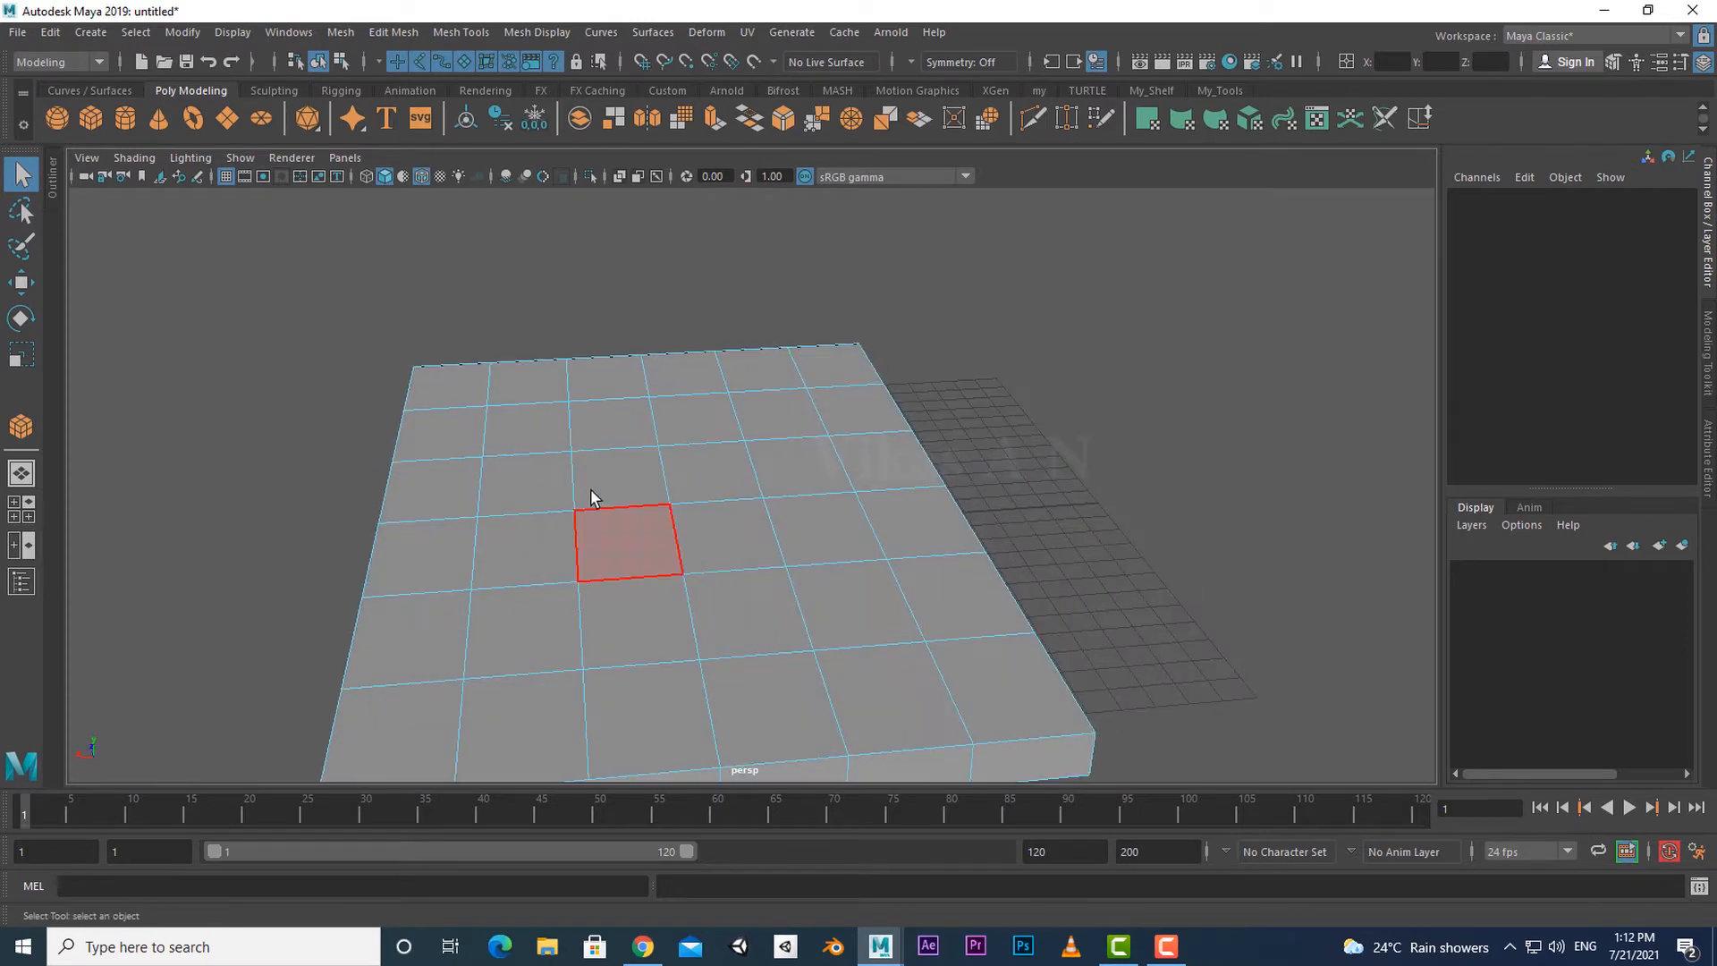
left_click_drag(756, 646, 1070, 570)
left_click_drag(948, 637, 746, 688, "alt")
scroll(748, 686, "up", 2)
left_click(1002, 654)
left_click_drag(1002, 626, 1016, 587, "alt")
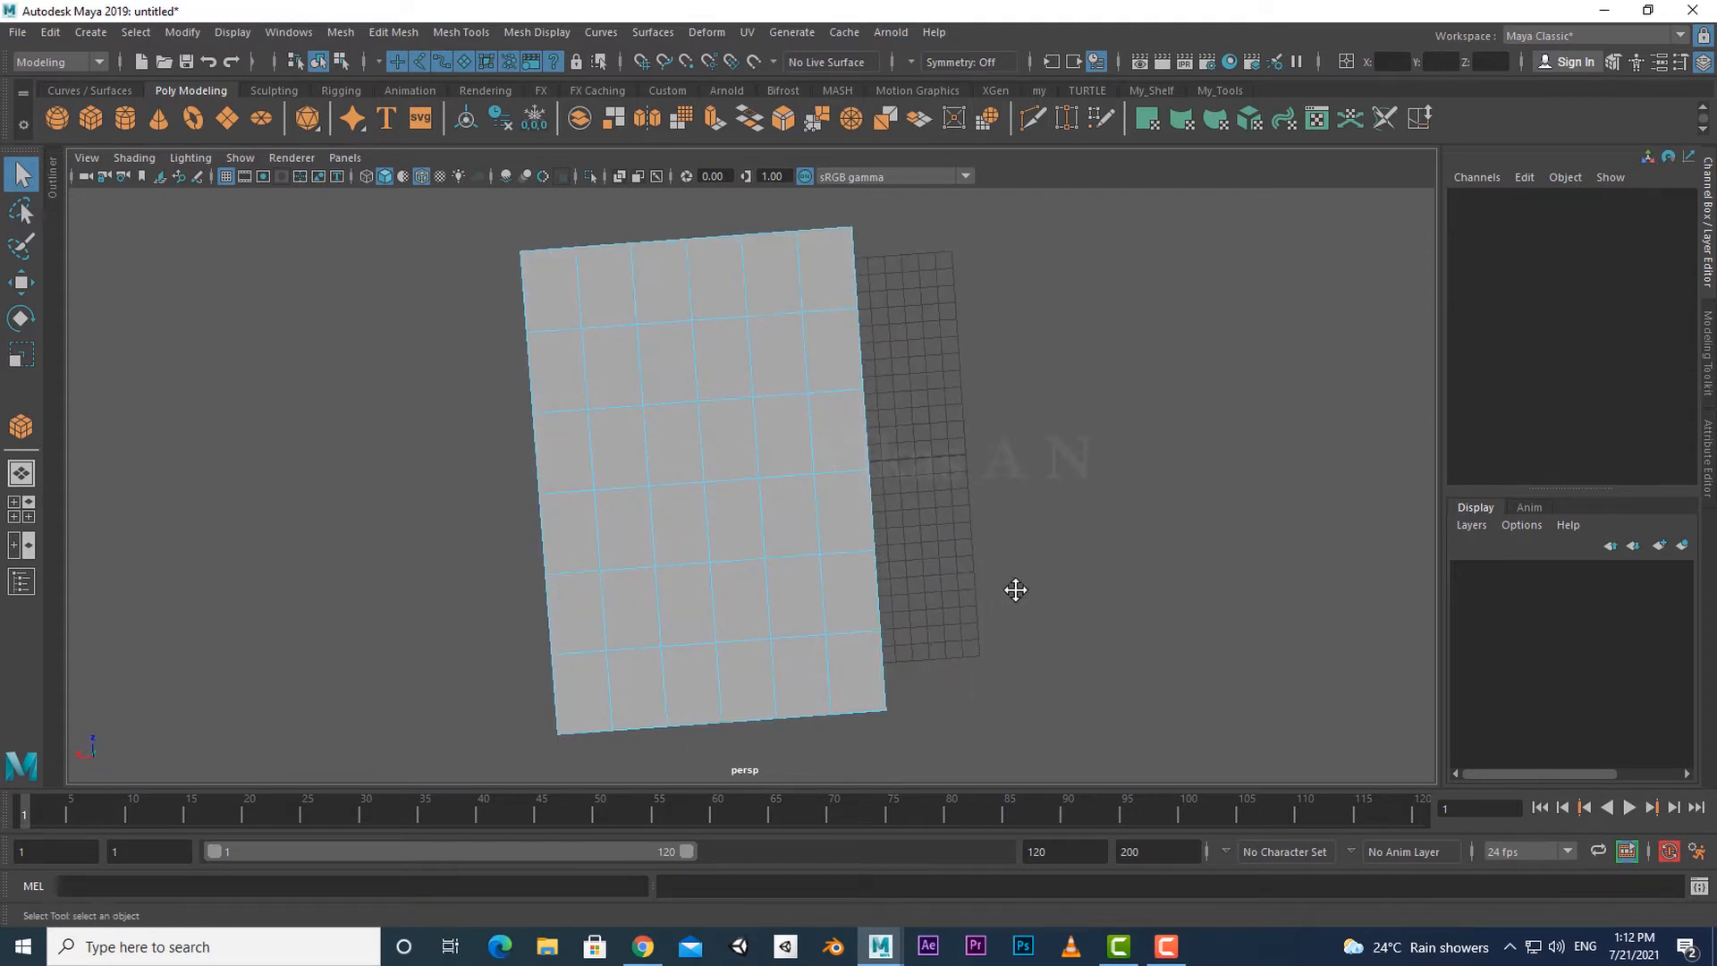
middle_click_drag(1016, 588, 1038, 590, "alt")
left_click_drag(796, 606, 782, 592)
left_click_drag(991, 588, 1044, 590, "alt")
left_click(1045, 590)
Select the inner four-by-four block of faces on the slab's top and bottom and bridge them into a through hole.
left_click_drag(666, 362, 794, 618)
scroll(878, 631, "up", 2)
left_click_drag(854, 626, 1063, 611, "alt")
left_click(630, 646, "shift")
scroll(942, 647, "down", 2)
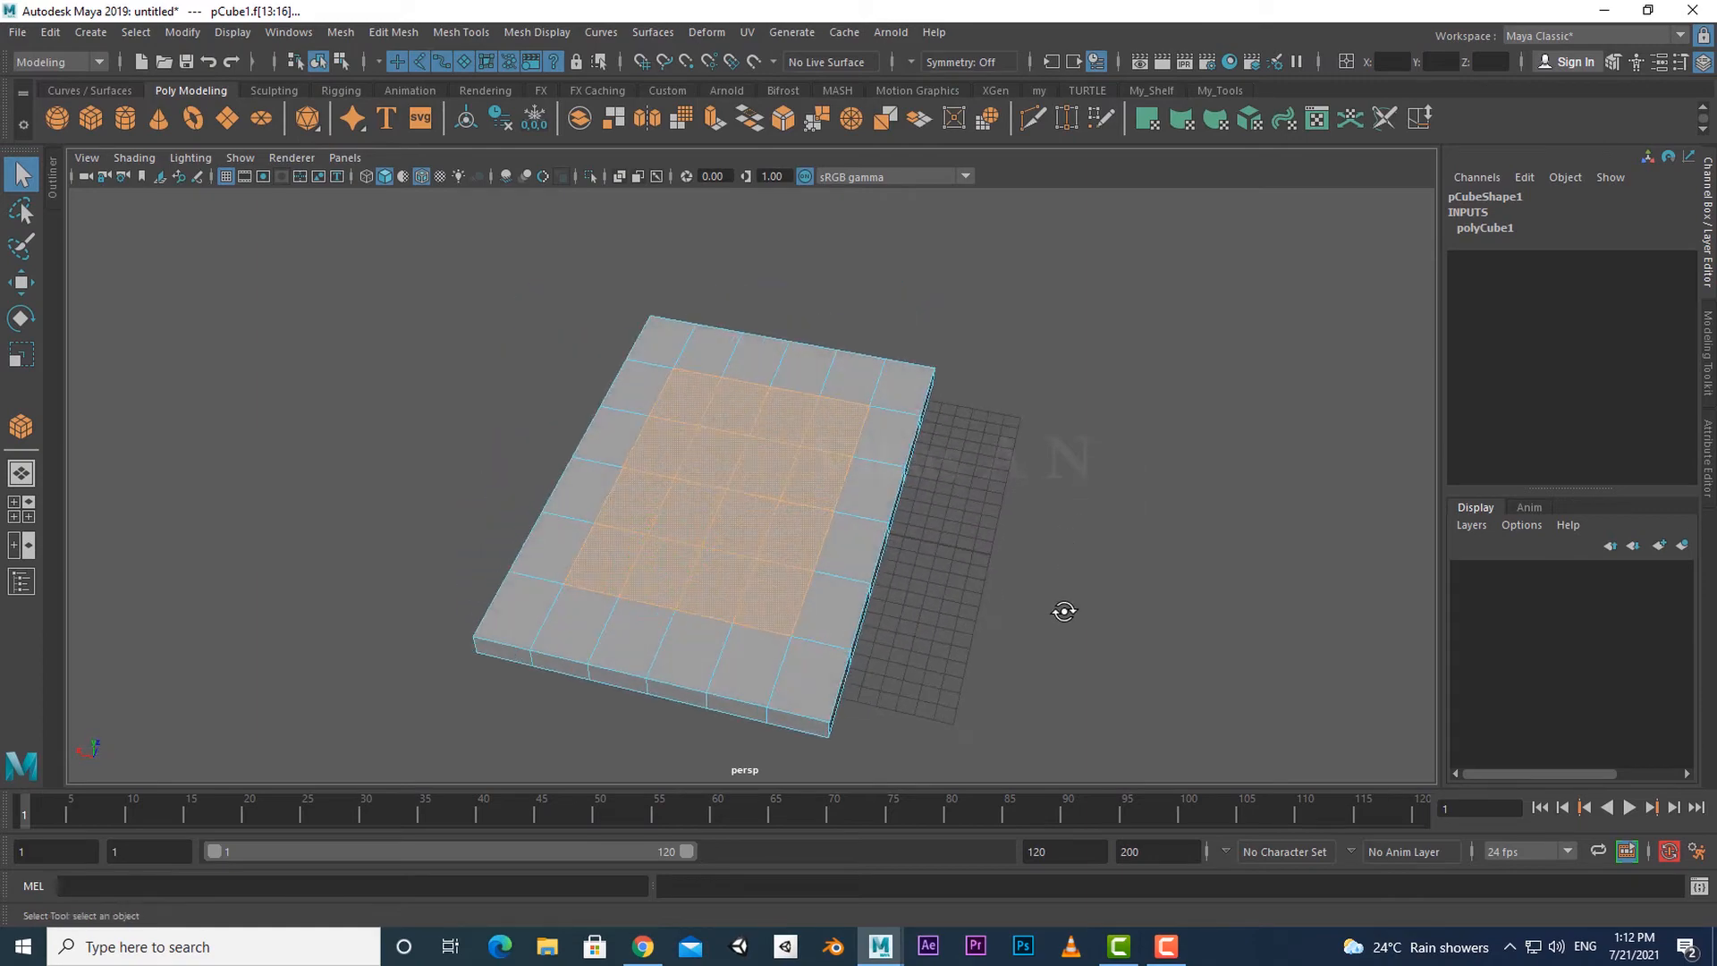
mouse_move(974, 715)
left_mouse_down("alt")
mouse_move(970, 567)
mouse_move(904, 594)
mouse_move(936, 572)
mouse_move(956, 694)
left_mouse_up("alt")
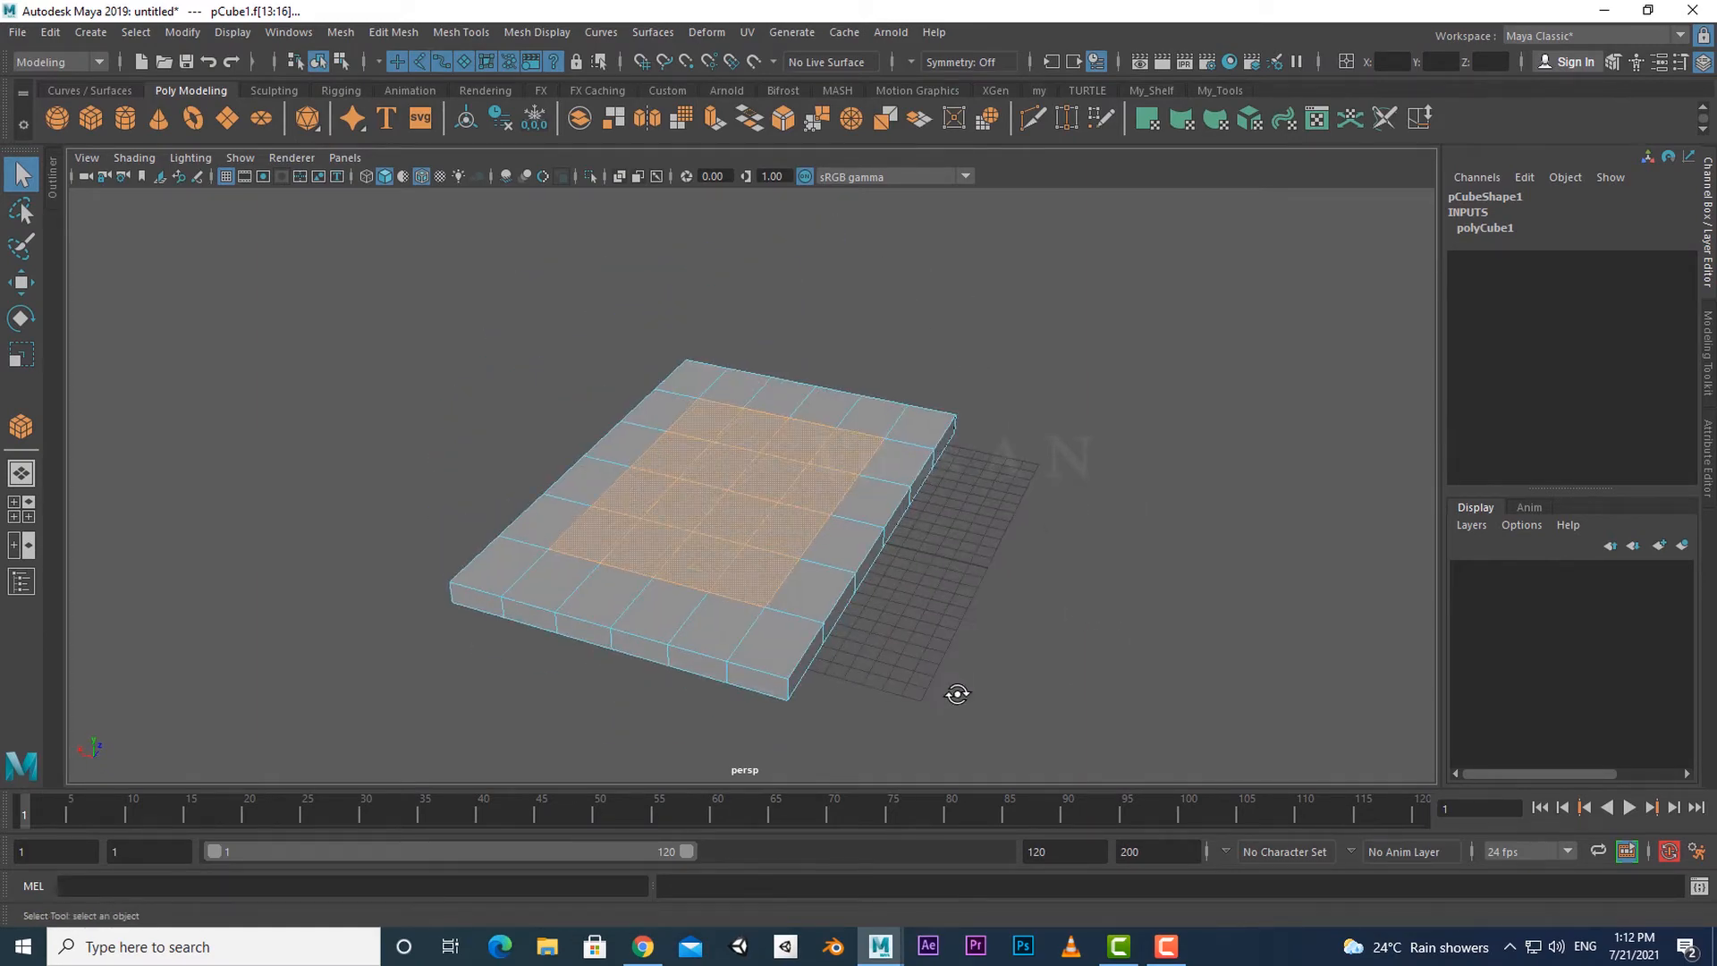
right_click_drag(1031, 438, 1042, 790, "shift")
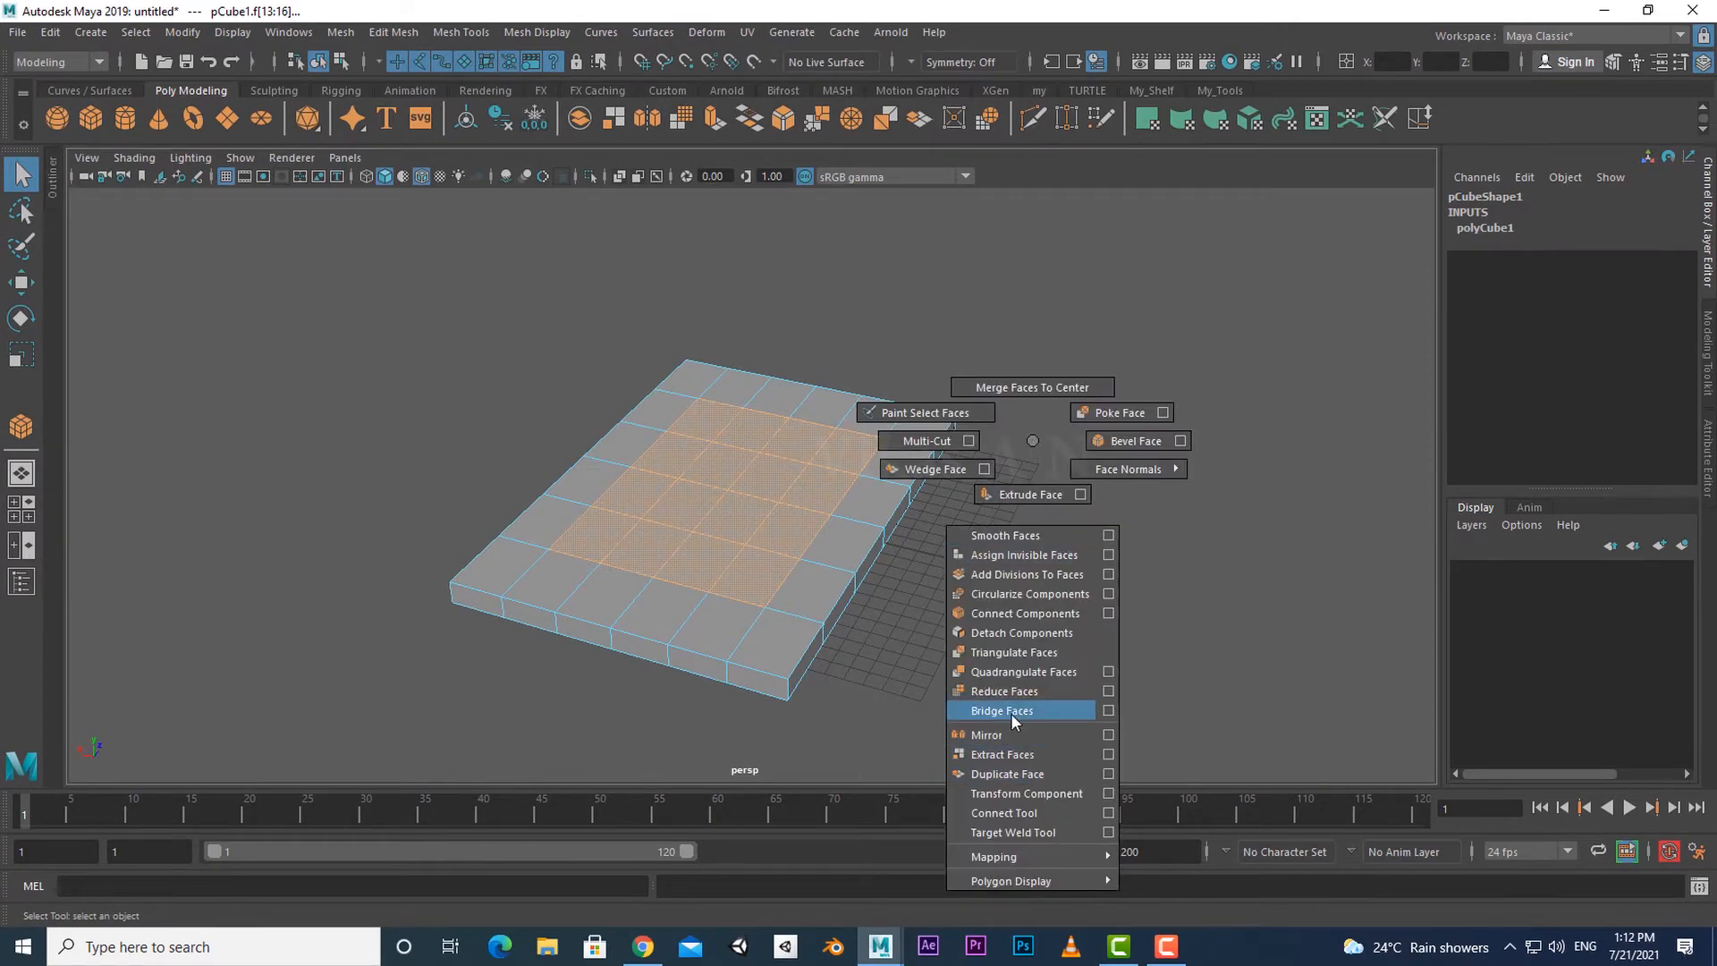
right_click_drag(1010, 712, 1011, 711, "shift")
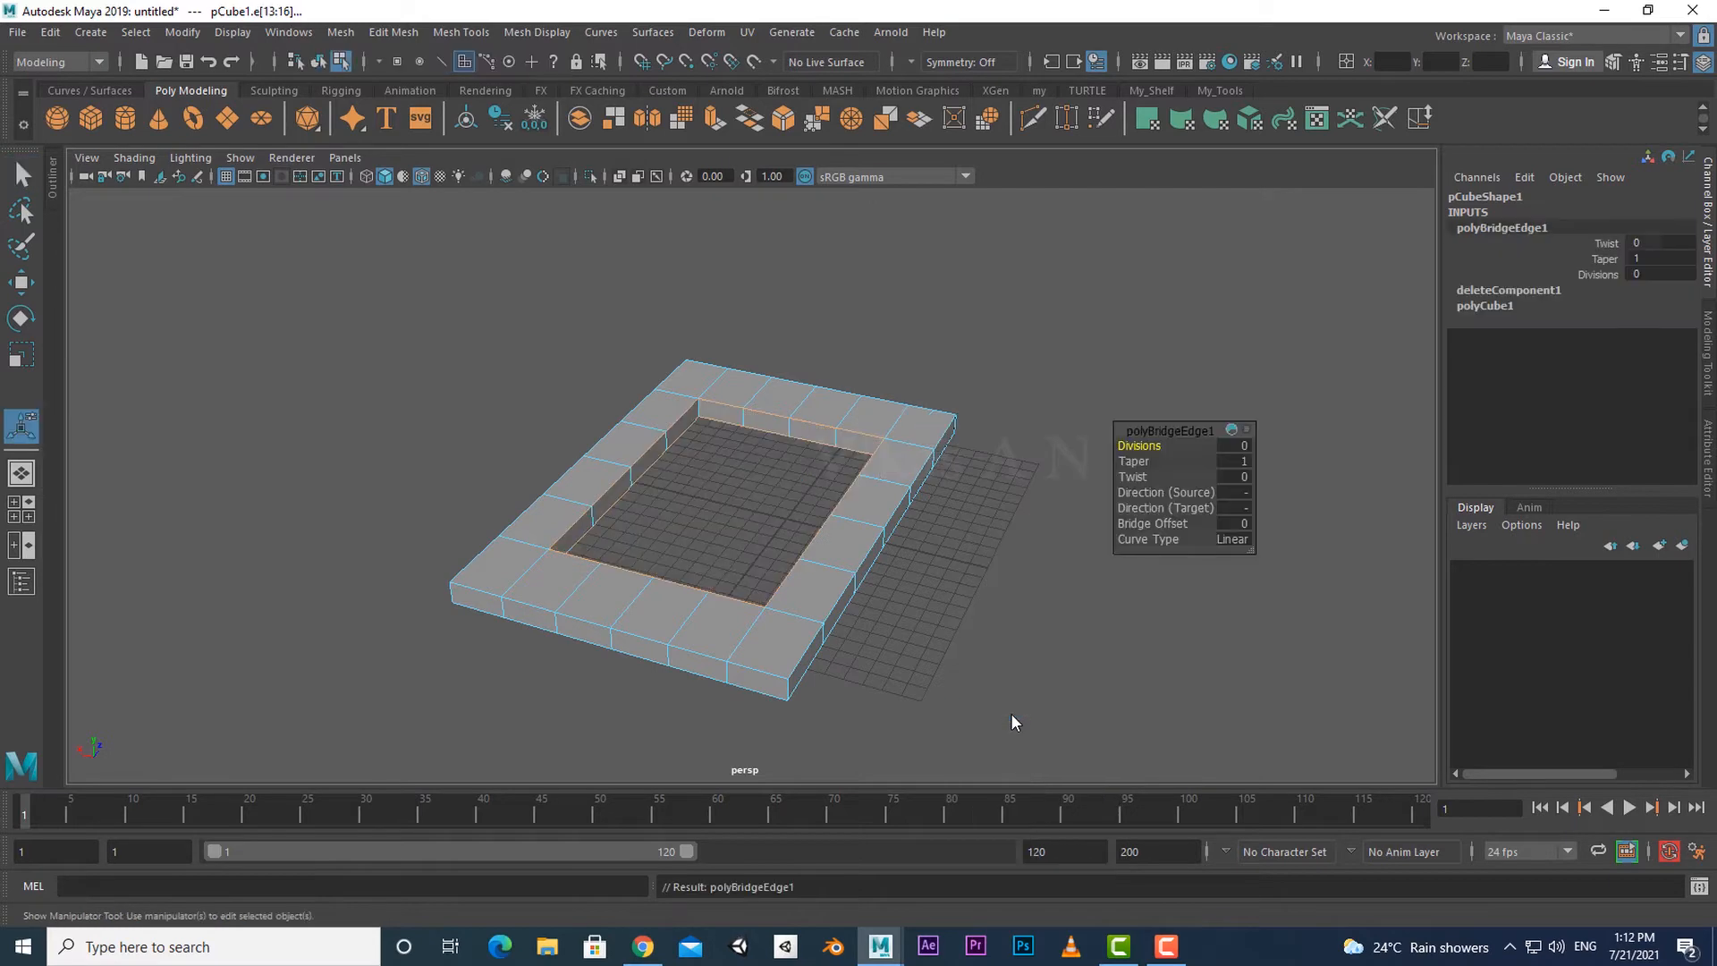
Try extra divisions on the hole's bridged walls and set Divisions back to 0.
left_click_drag(969, 605, 297, 587, "alt")
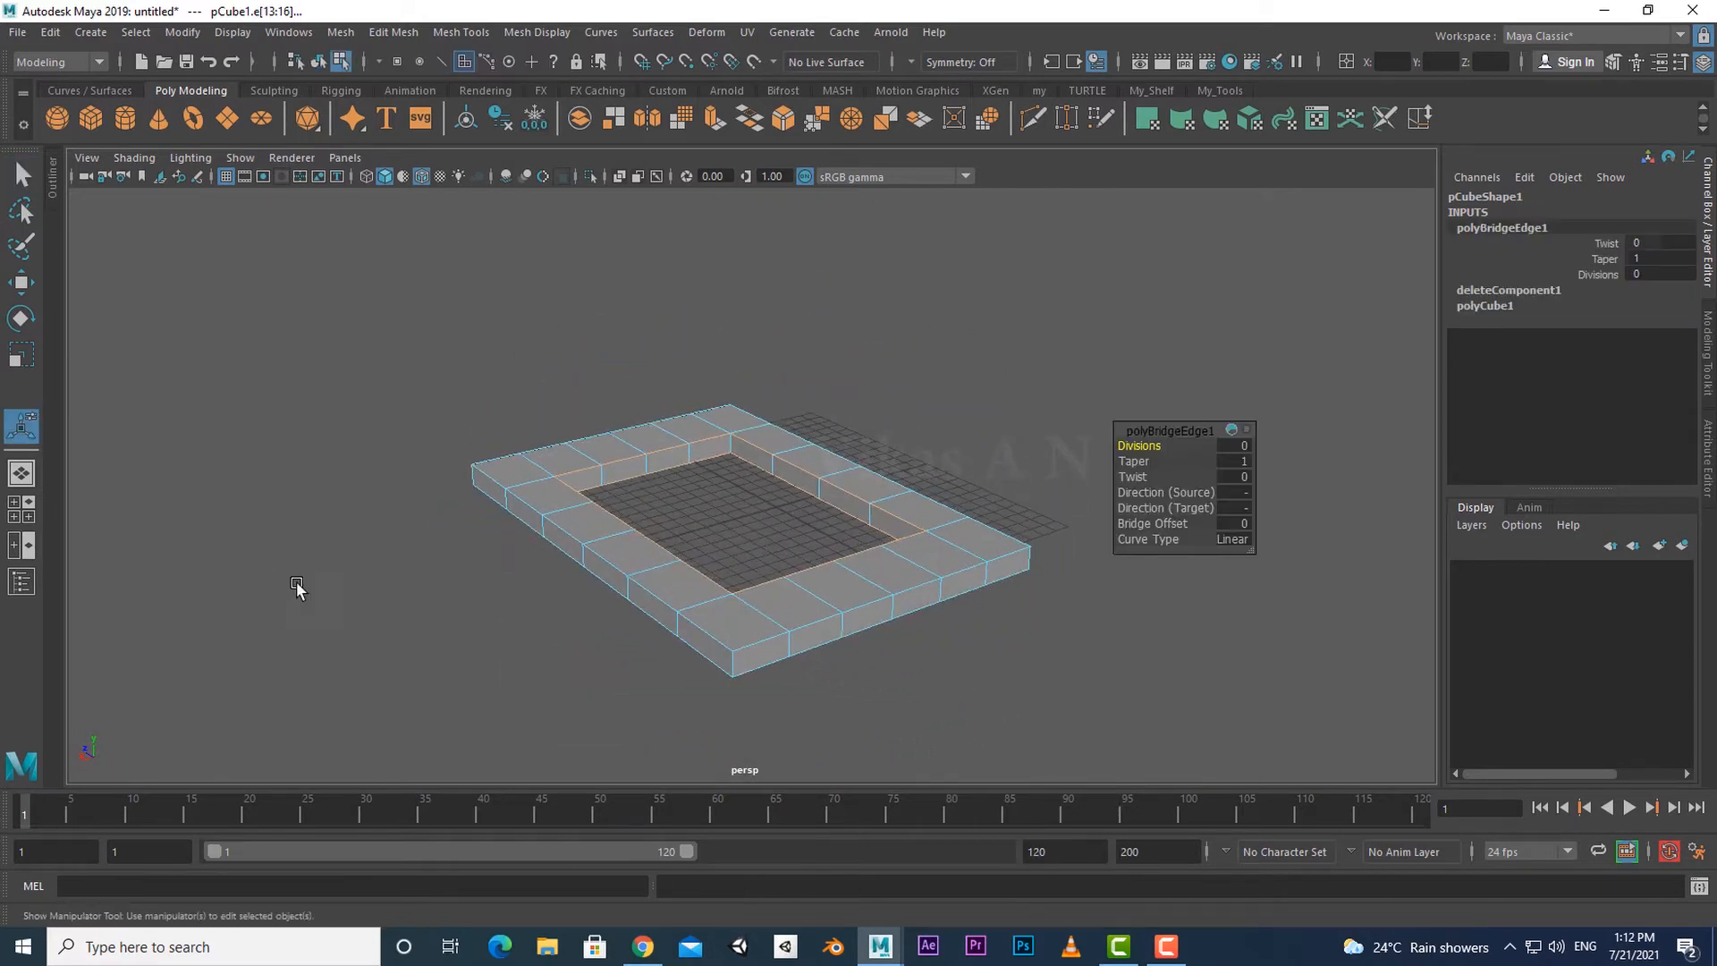
scroll(1203, 669, "up", 4)
left_click_drag(1218, 663, 749, 573, "alt")
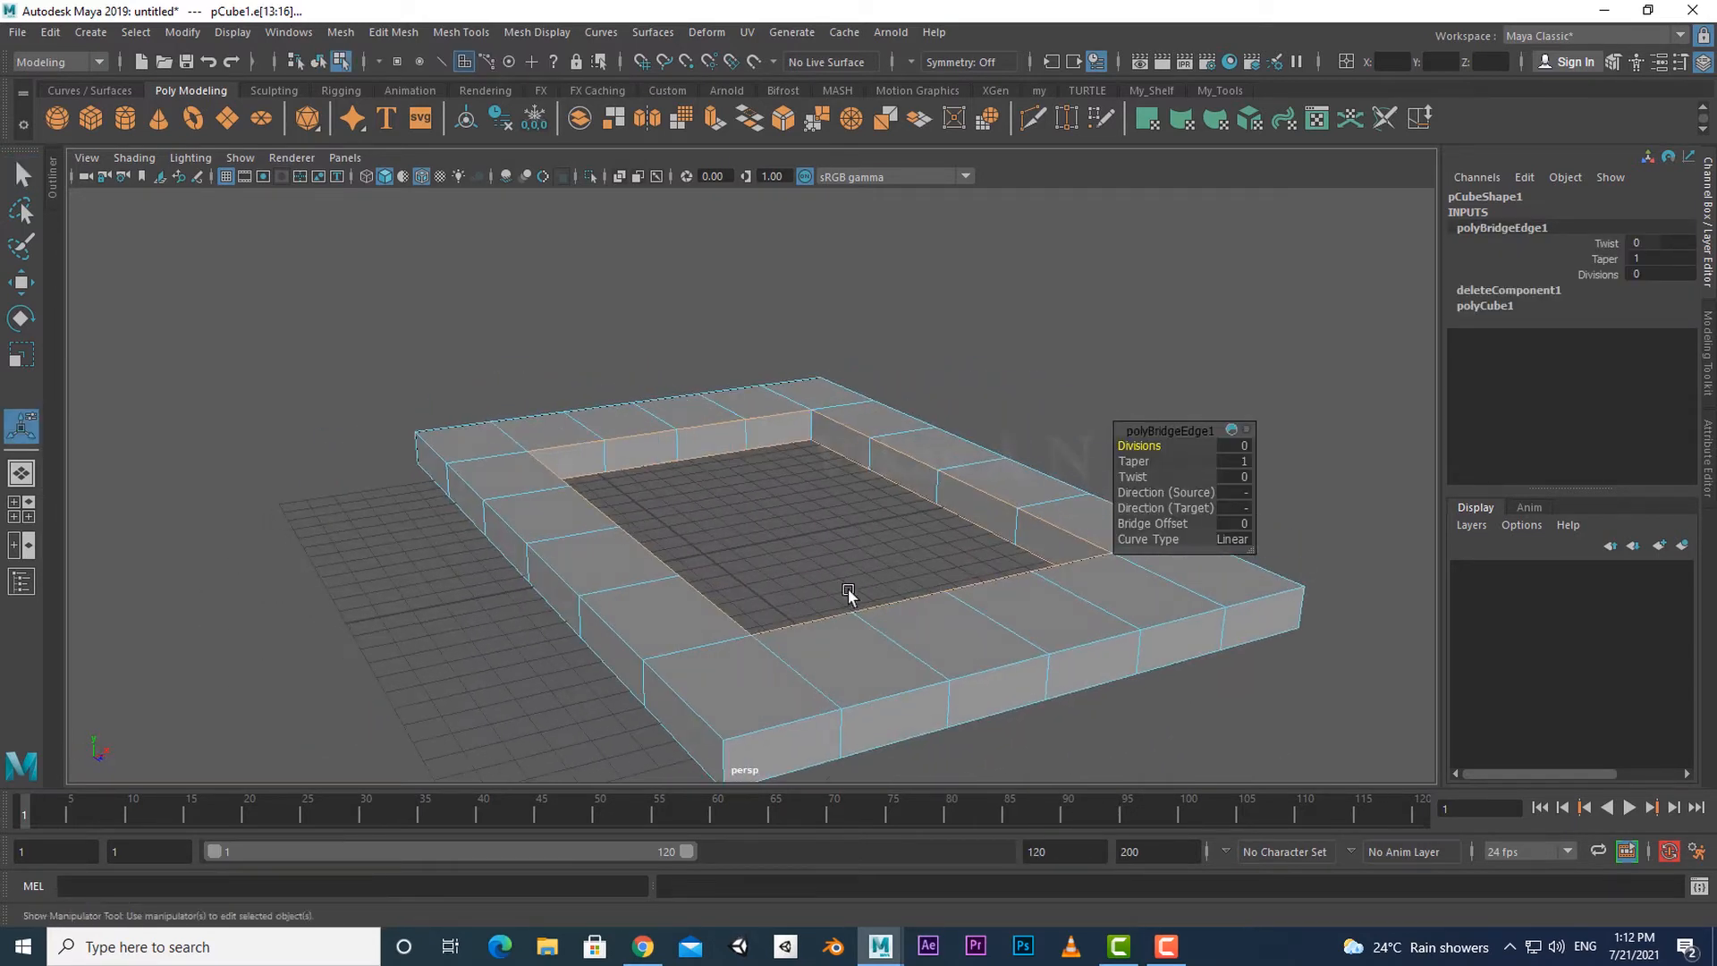
middle_click_drag(818, 541, 749, 541, "alt")
left_click_drag(1142, 445, 1166, 445)
scroll(921, 527, "up", 2)
left_click_drag(894, 532, 653, 549, "alt")
left_click_drag(1148, 447, 1084, 448)
left_click_drag(881, 537, 793, 545, "alt")
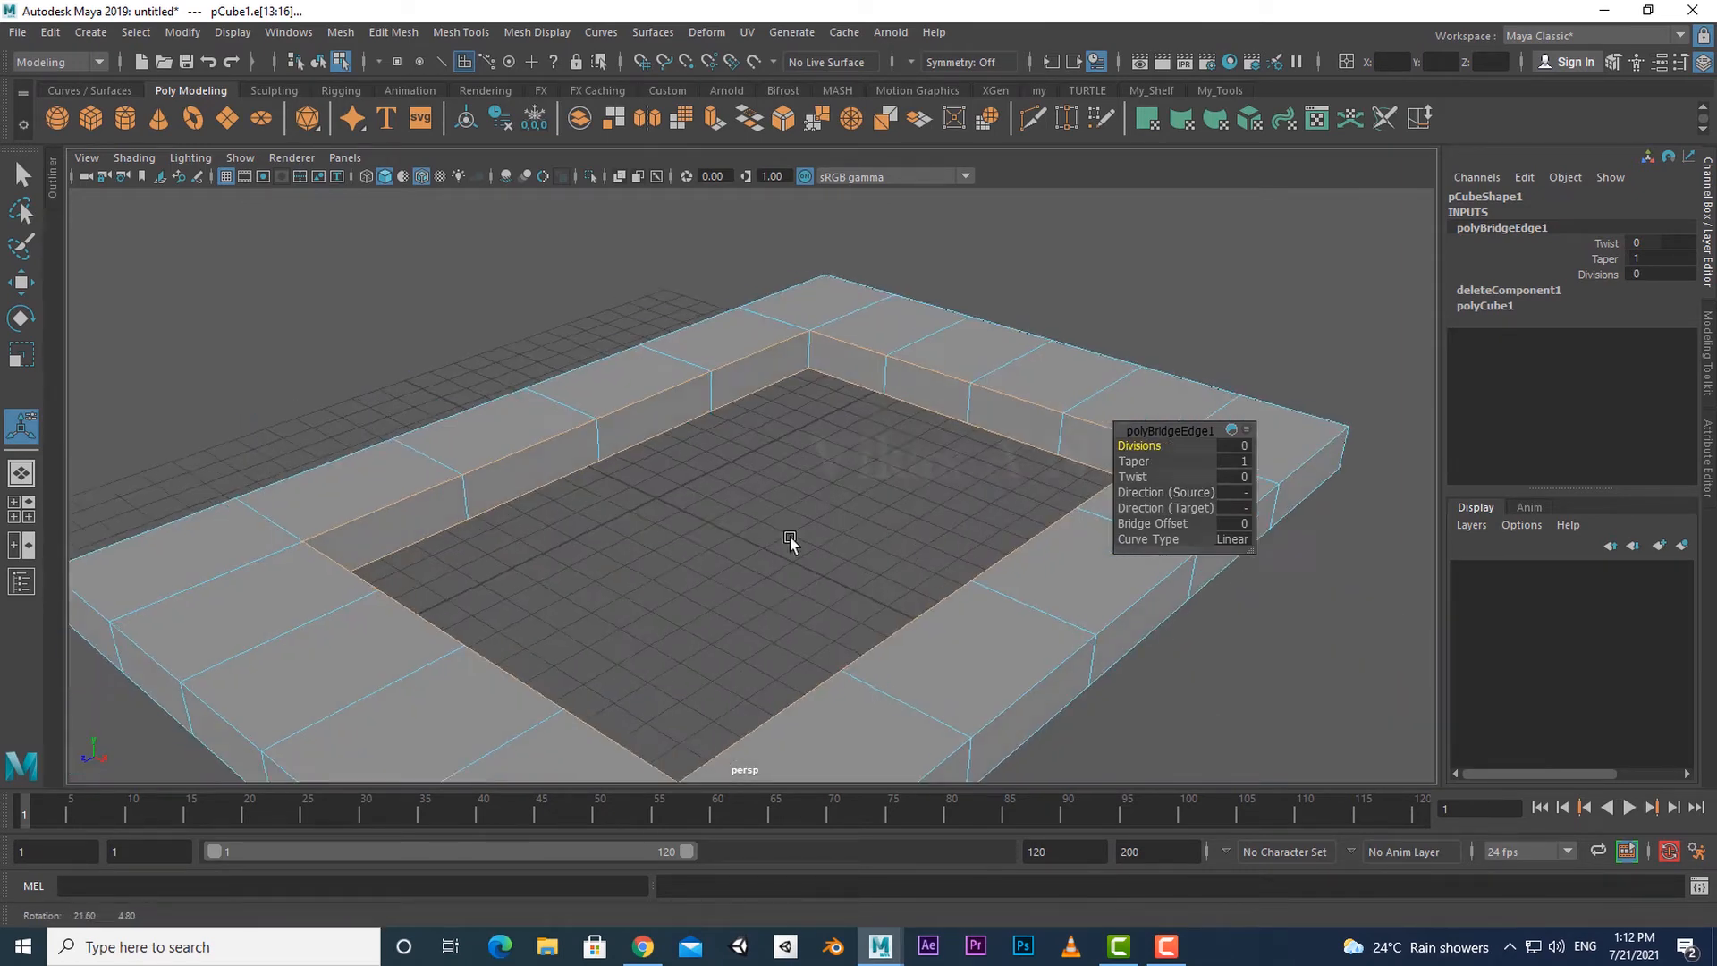
Return to object selection and inspect the slab with its hole in smooth mesh preview.
key("q")
key("F8")
left_click(1028, 269)
left_click_drag(1151, 582, 1037, 586, "alt")
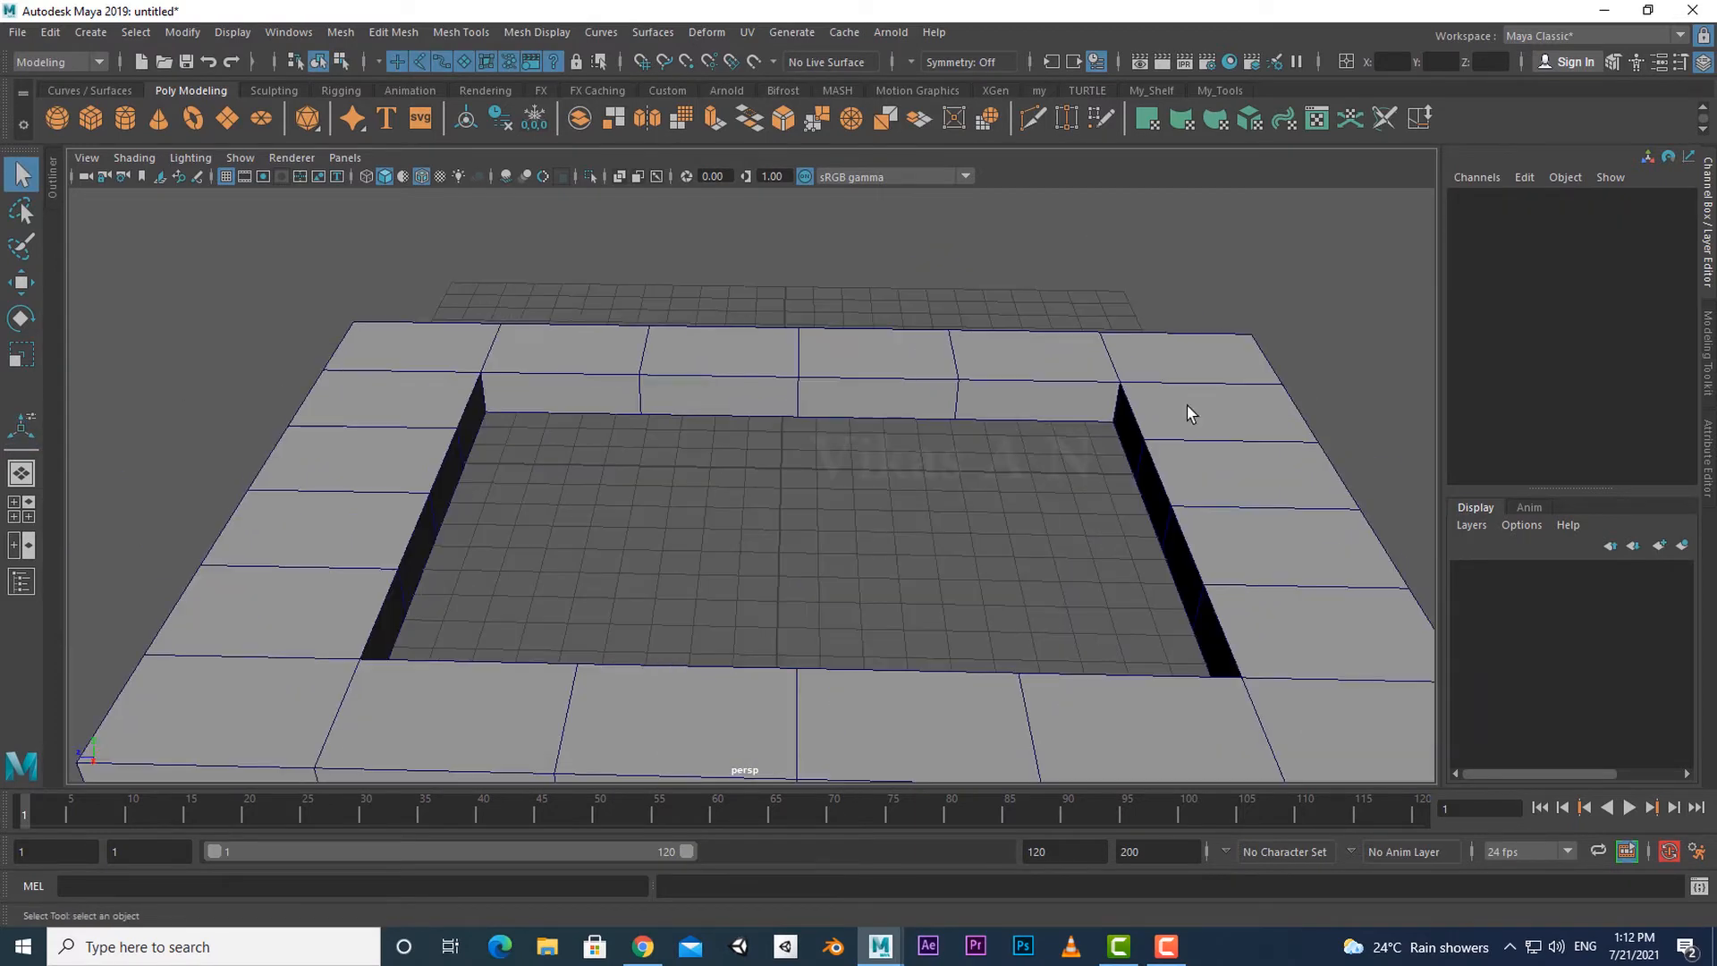
left_click(1187, 405)
left_click_drag(1154, 501, 987, 519, "alt")
key("3")
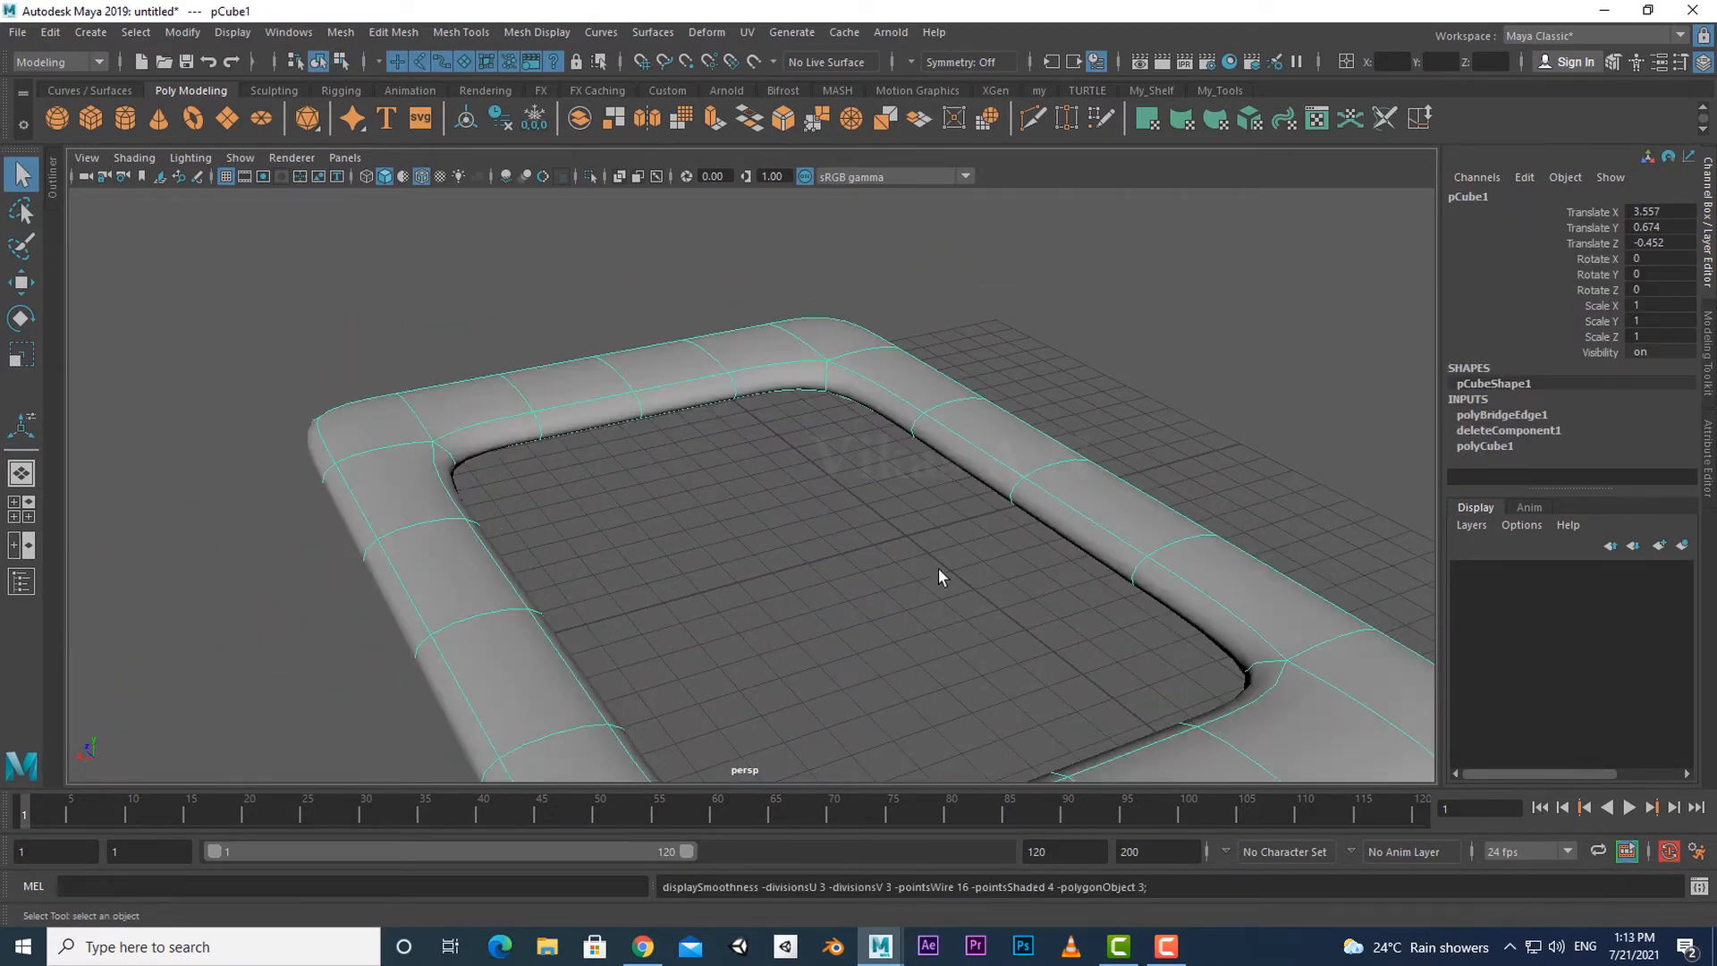
scroll(943, 594, "up", 1)
scroll(942, 593, "down", 2)
left_click(946, 596)
scroll(948, 604, "down", 3)
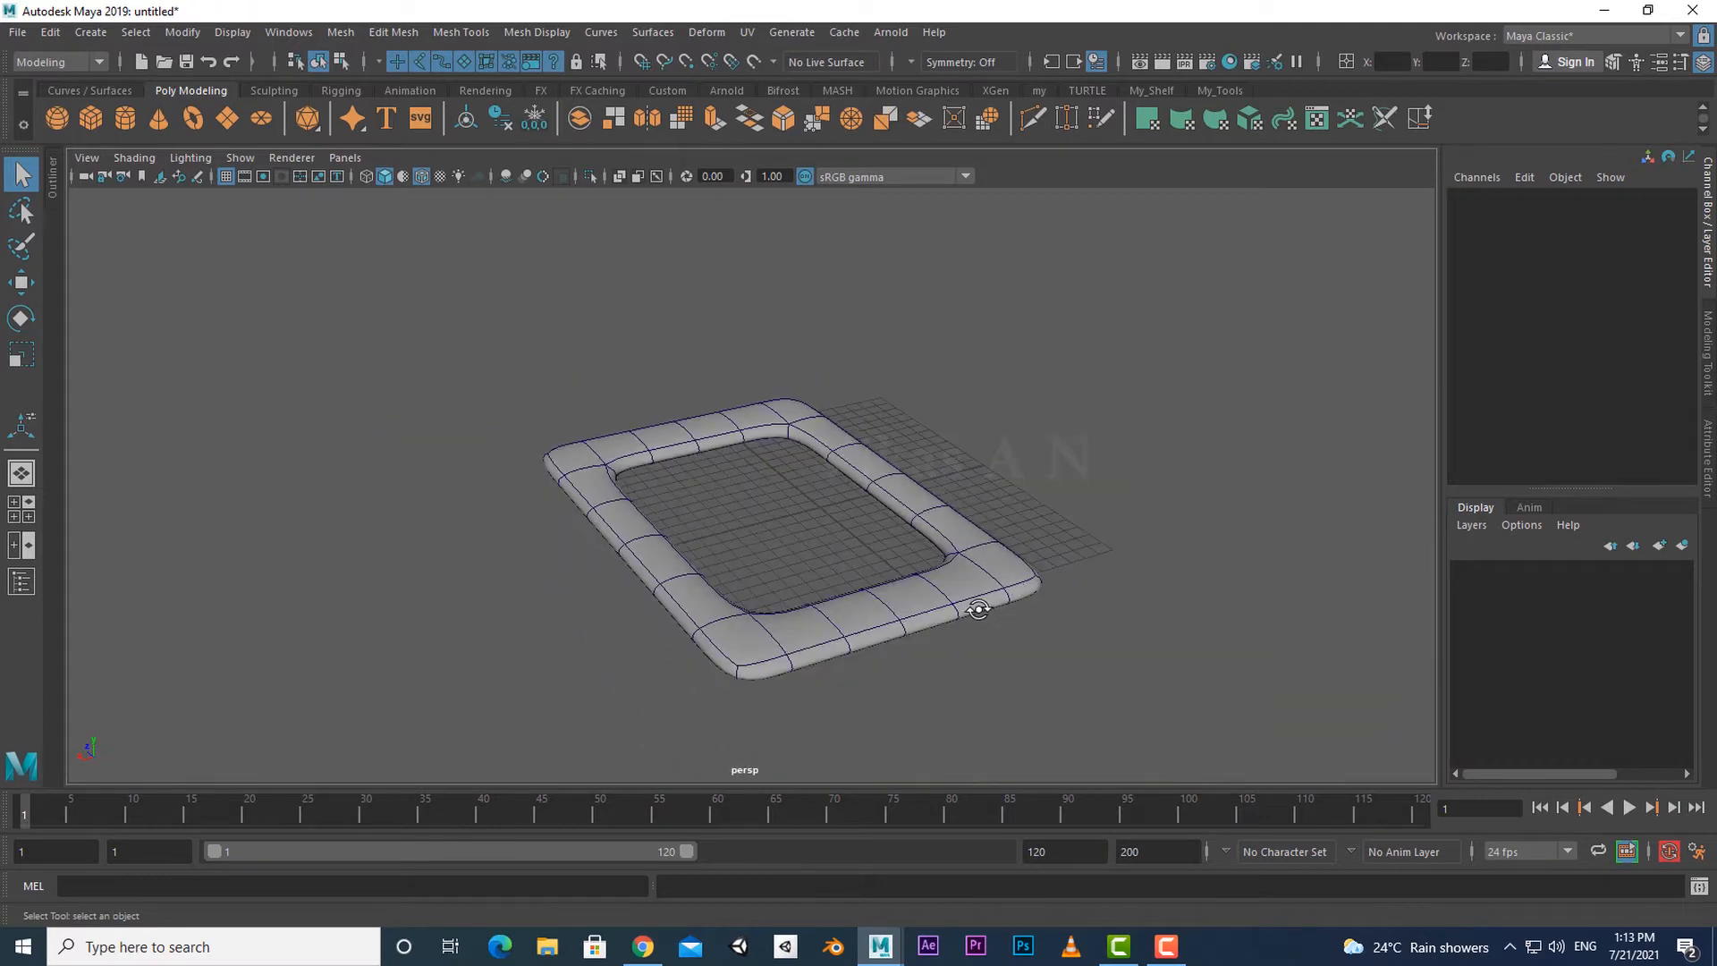
Turn off smooth preview and insert edge loops near the top and bottom edges of the hole's inner walls.
left_click(984, 603)
key("1")
scroll(985, 605, "up", 2)
scroll(985, 608, "up", 3)
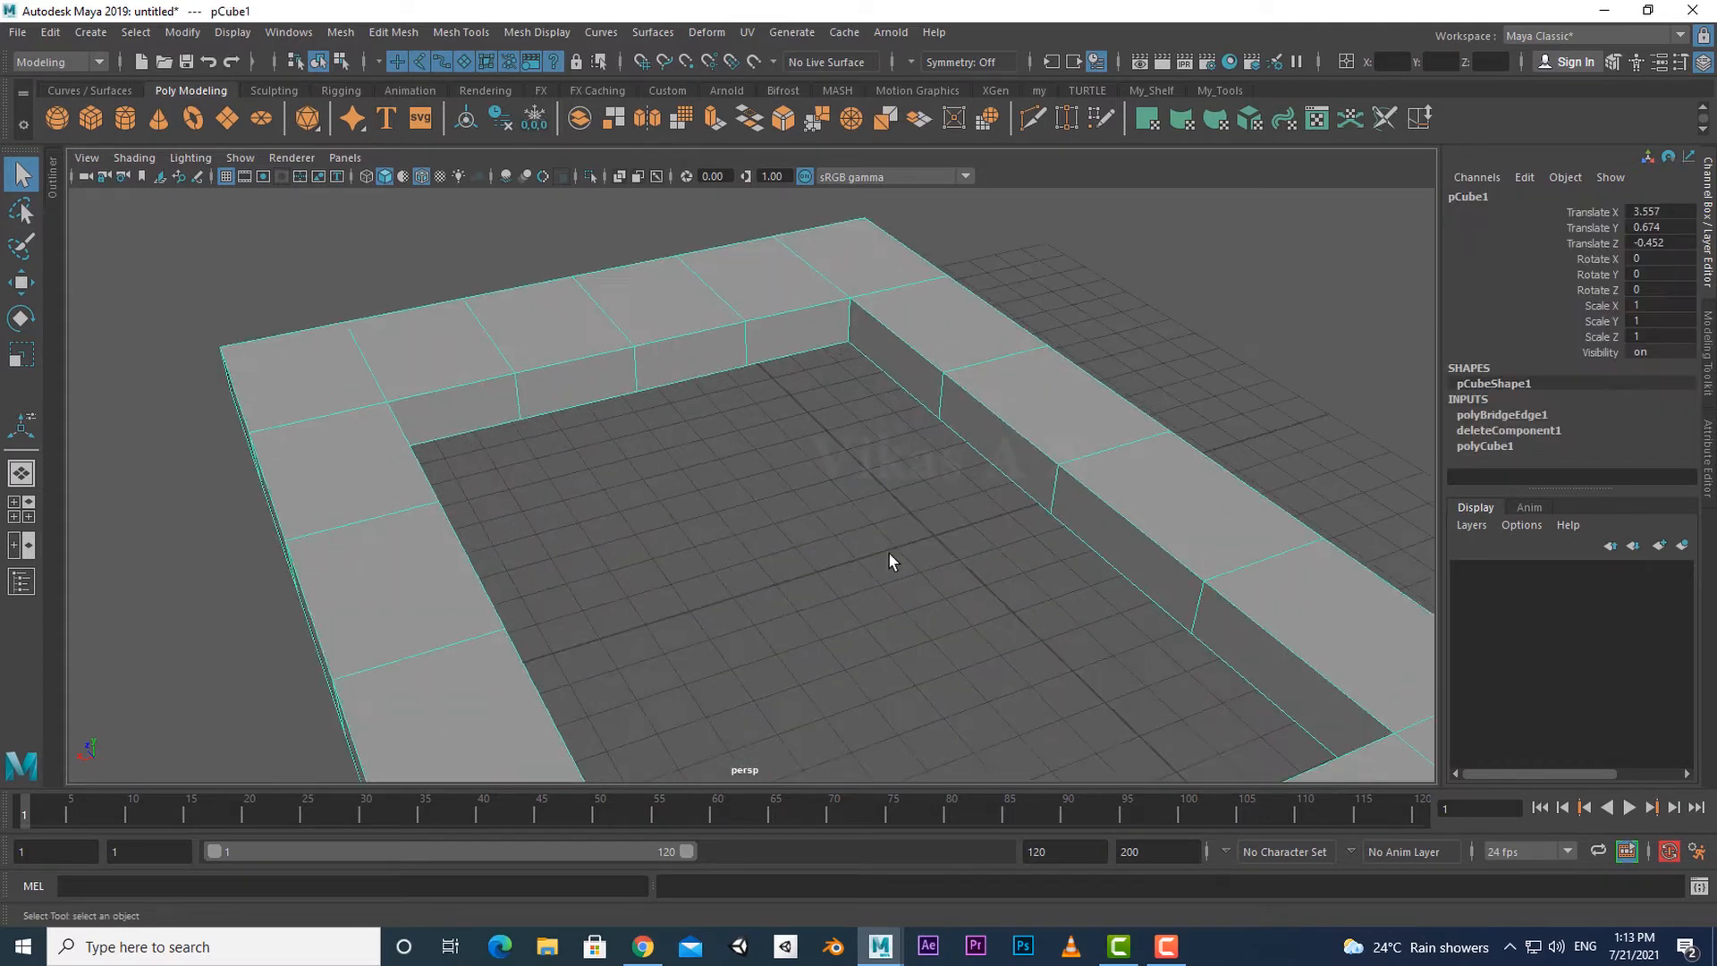
left_click_drag(888, 551, 835, 428, "alt")
right_click_drag(835, 428, 790, 469, "shift")
left_click_drag(791, 470, 753, 470, "alt")
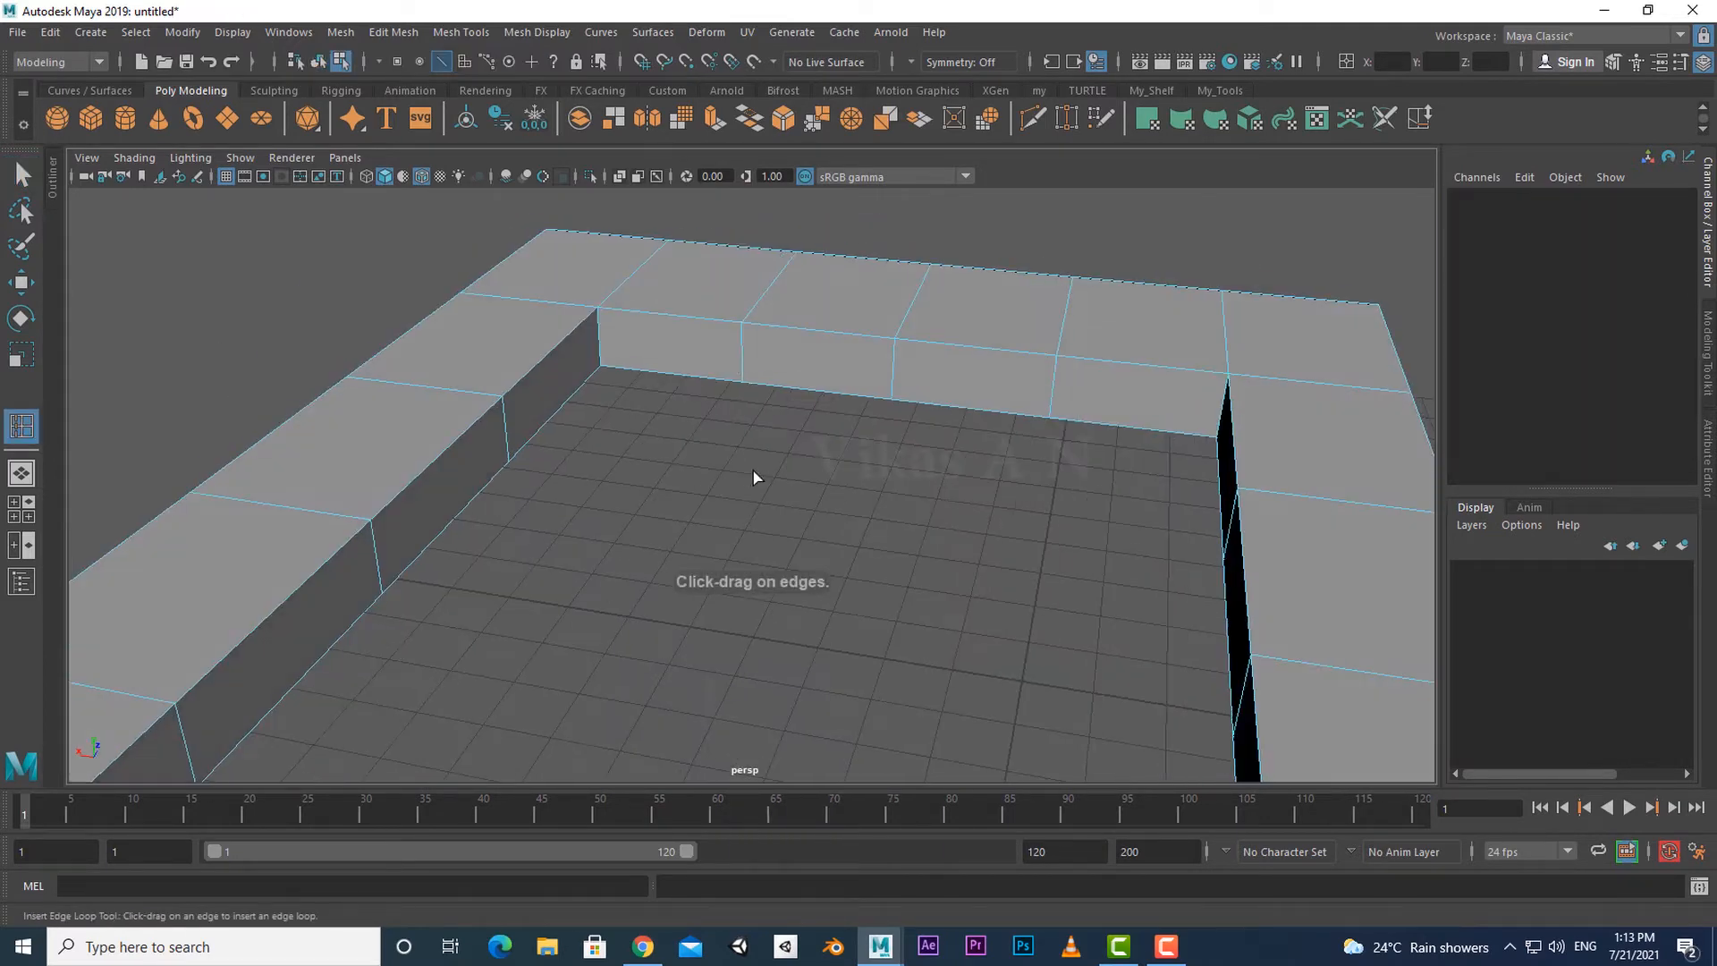
left_click_drag(741, 345, 750, 389)
Display the slab in smooth mesh preview as a deselected object and turn off its wireframe-on-shaded display.
key("3")
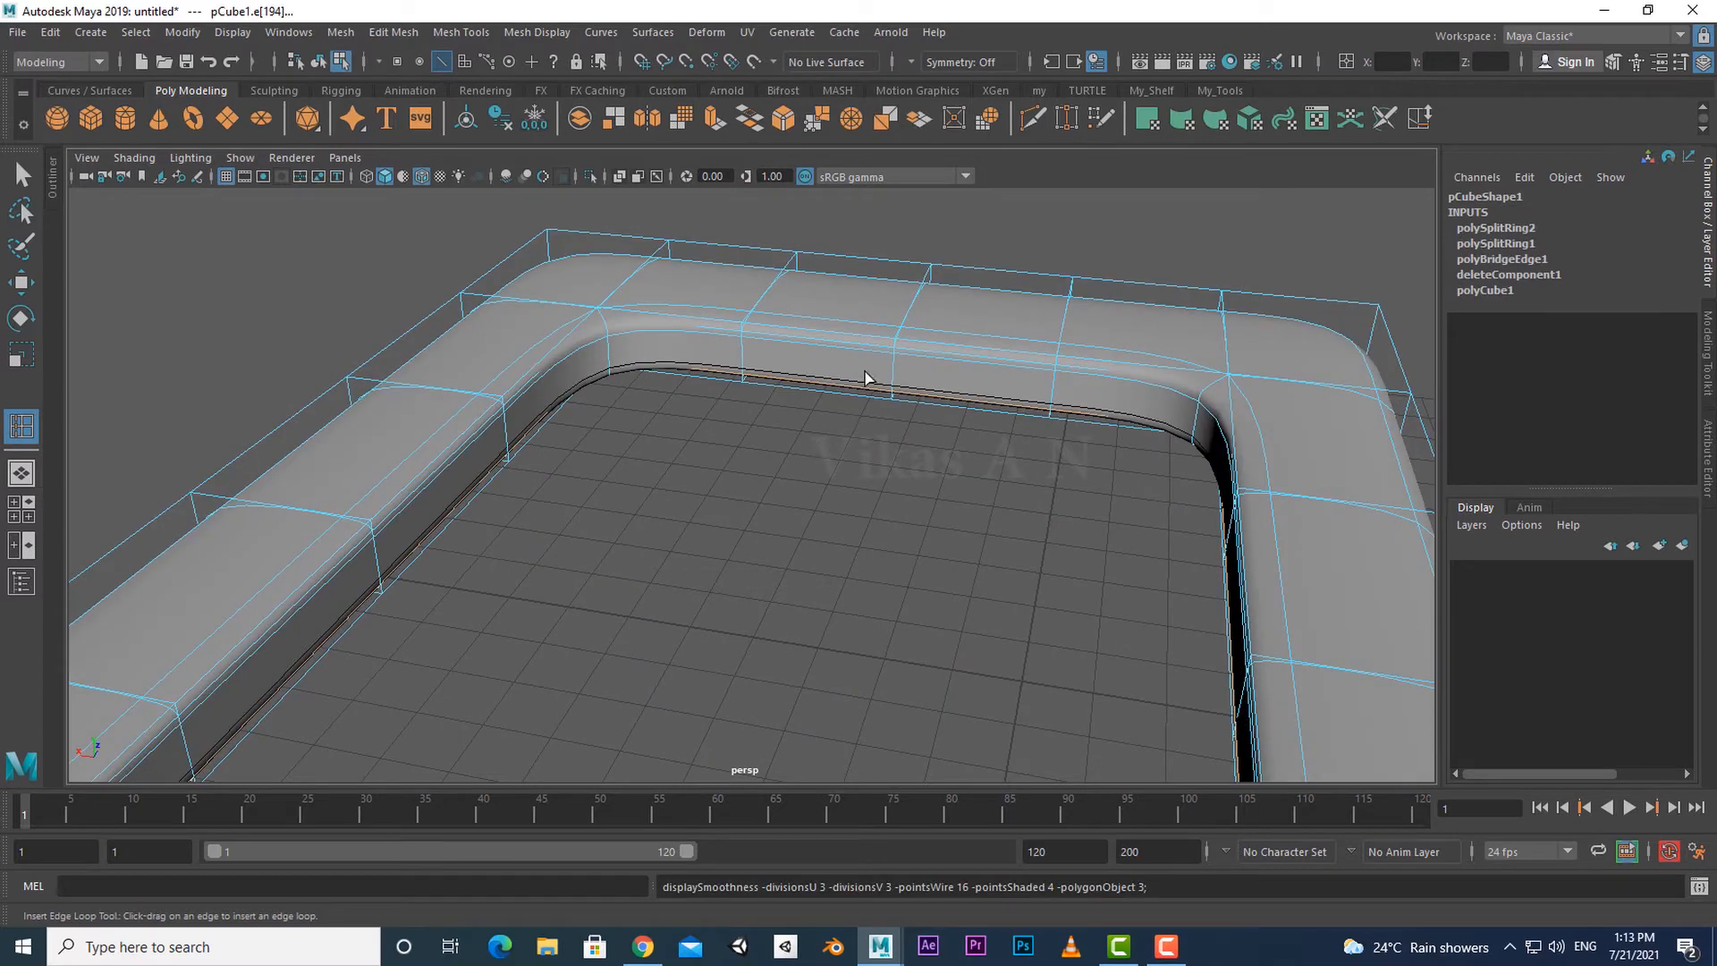
key("1")
left_click(1014, 217)
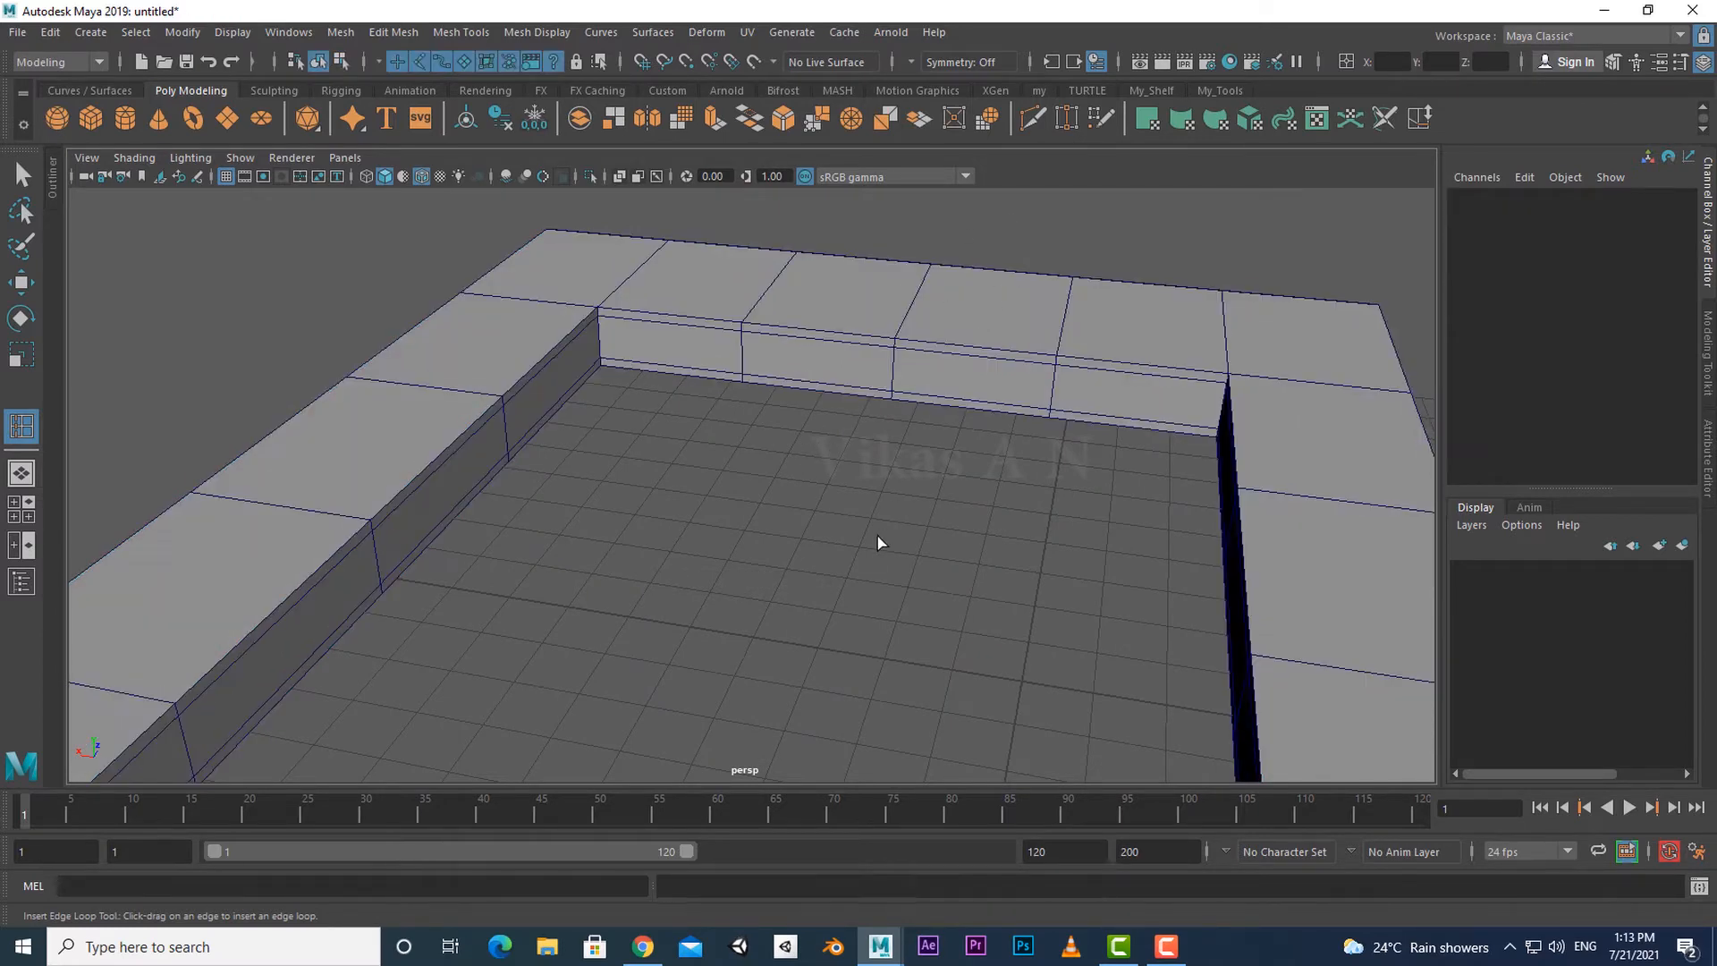
left_click(939, 355)
key("3")
left_click(805, 575)
scroll(805, 569, "down", 3)
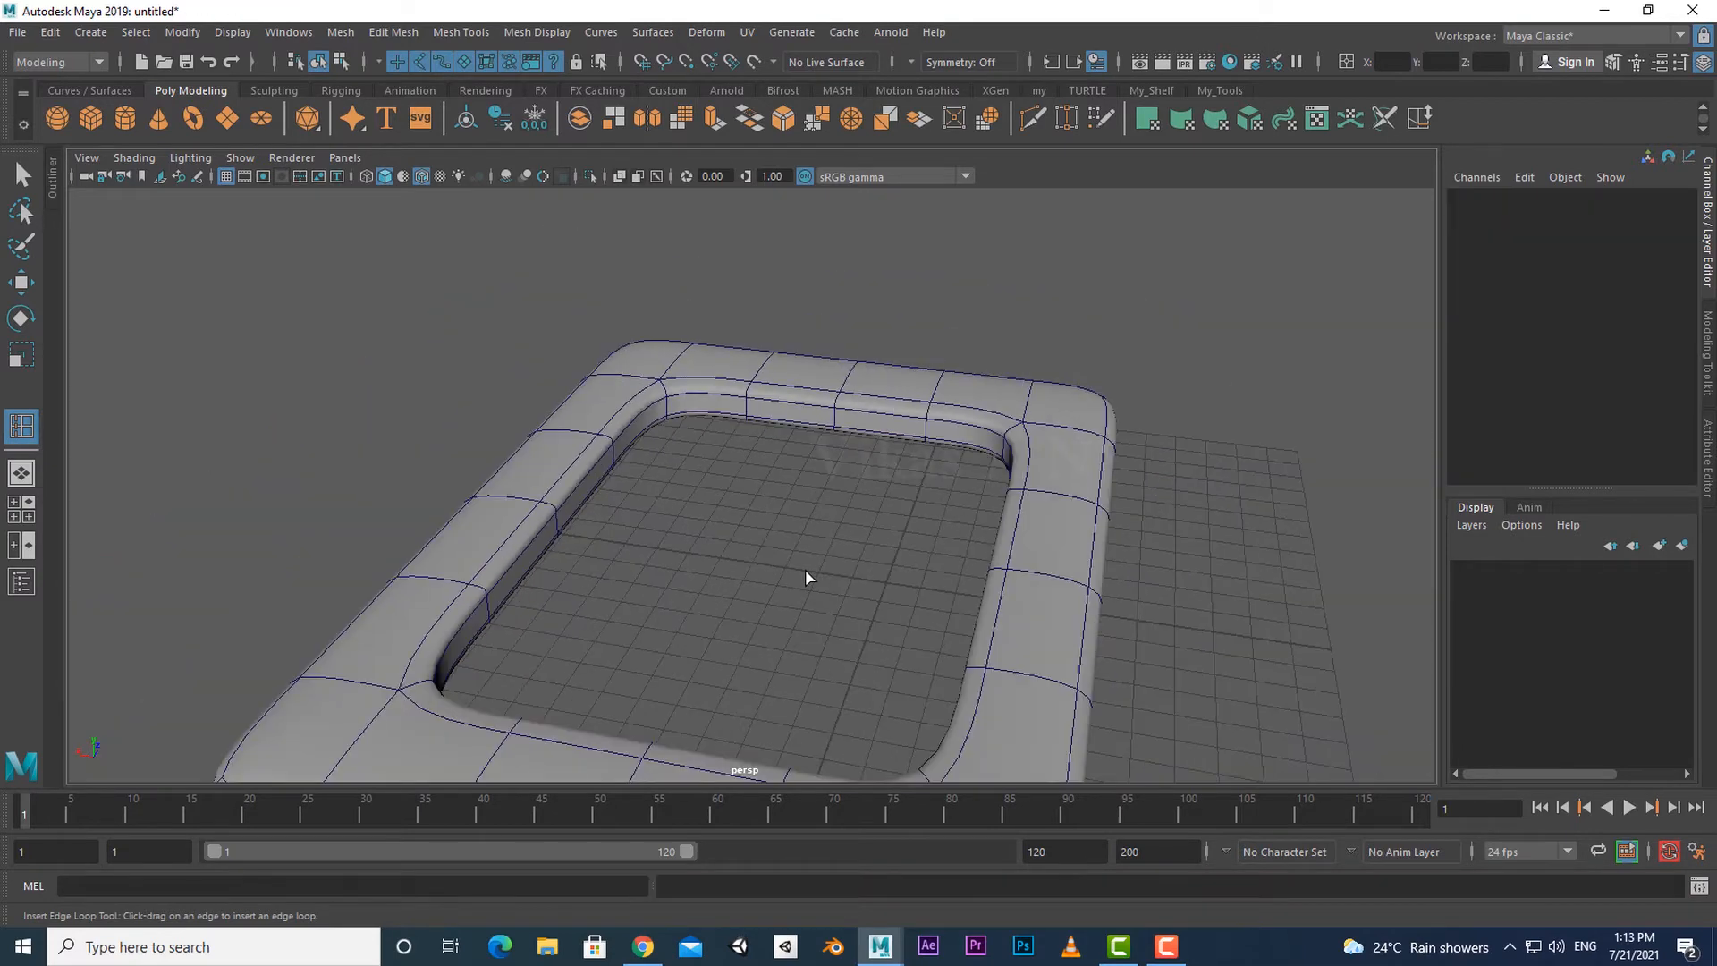
left_click_drag(804, 569, 867, 581, "alt")
left_click(421, 176)
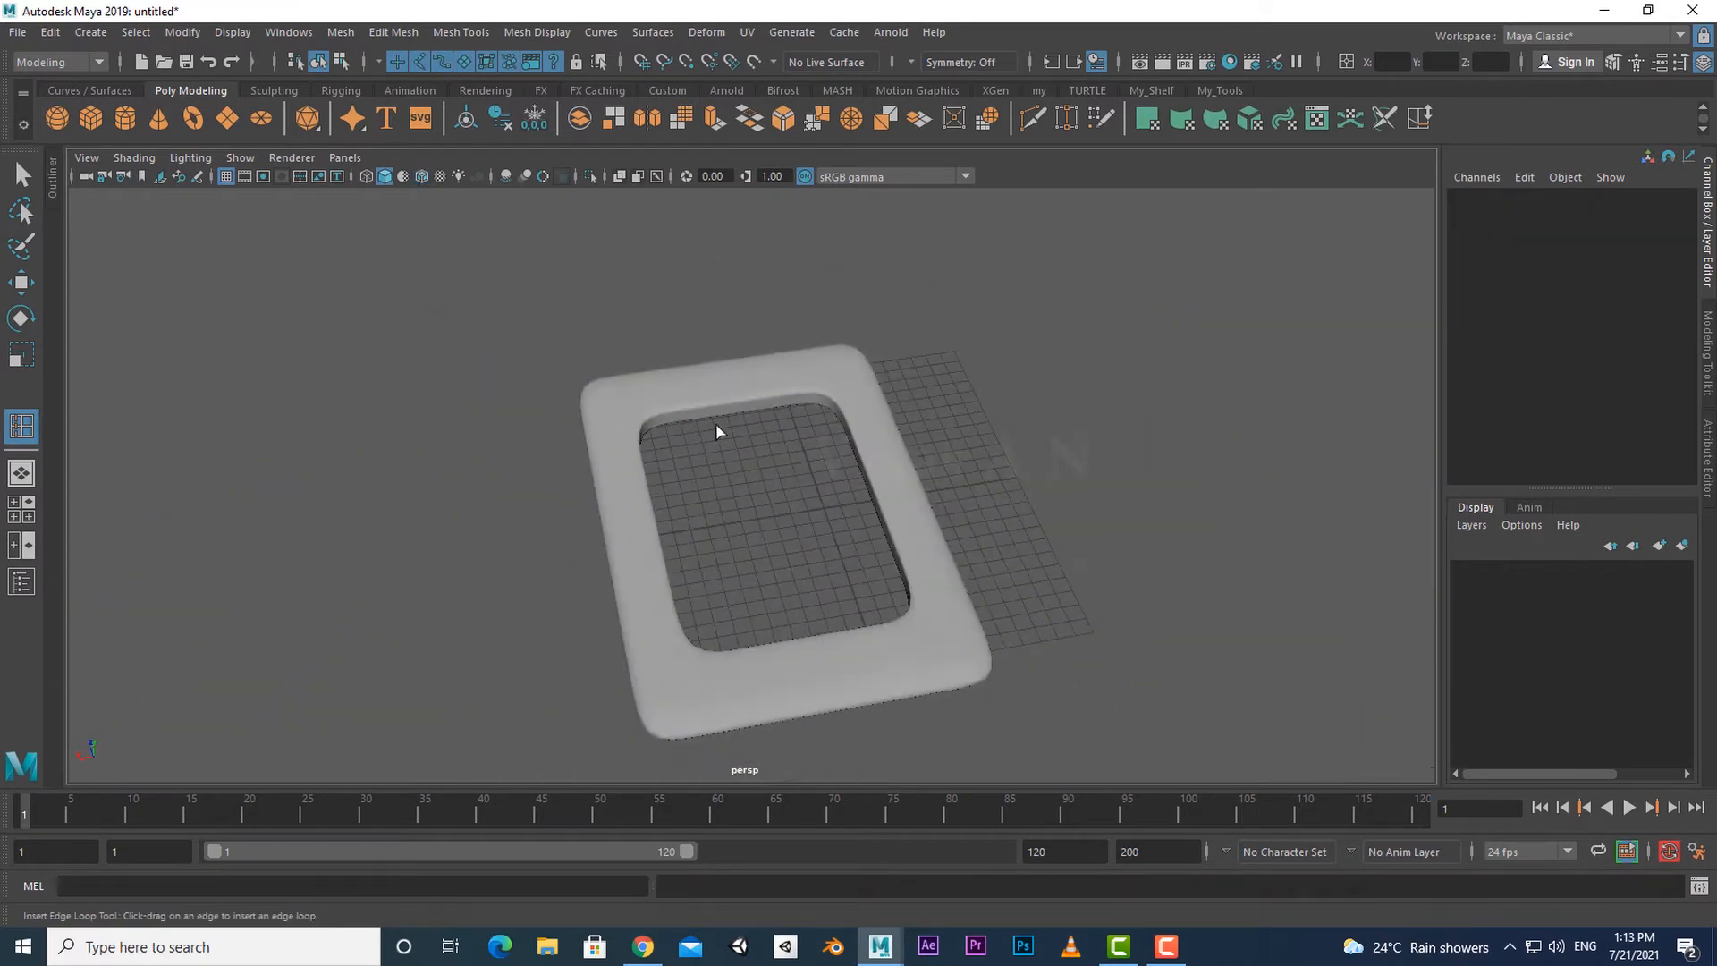
mouse_move(716, 422)
left_mouse_down("alt")
mouse_move(855, 491)
mouse_move(783, 481)
left_mouse_up("alt")
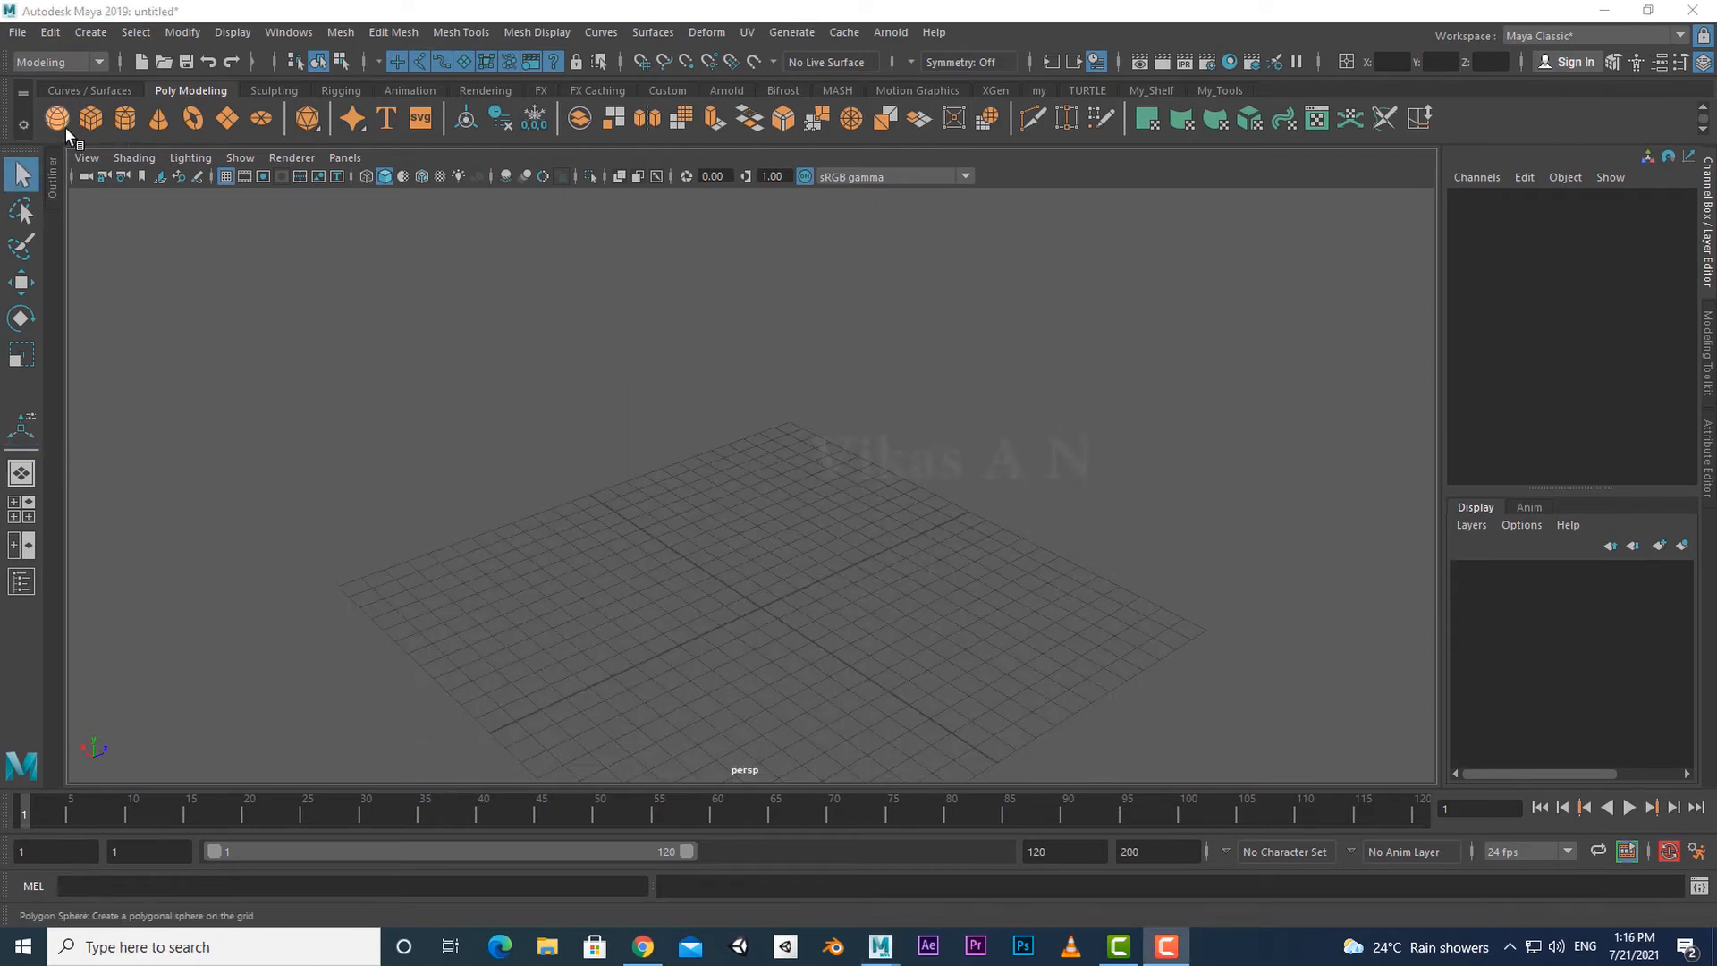
Draw a polygon sphere with a radius of about 5.8 on the grid and bring it up in the top view.
left_click(59, 120)
left_click_drag(796, 547, 763, 646)
key("space")
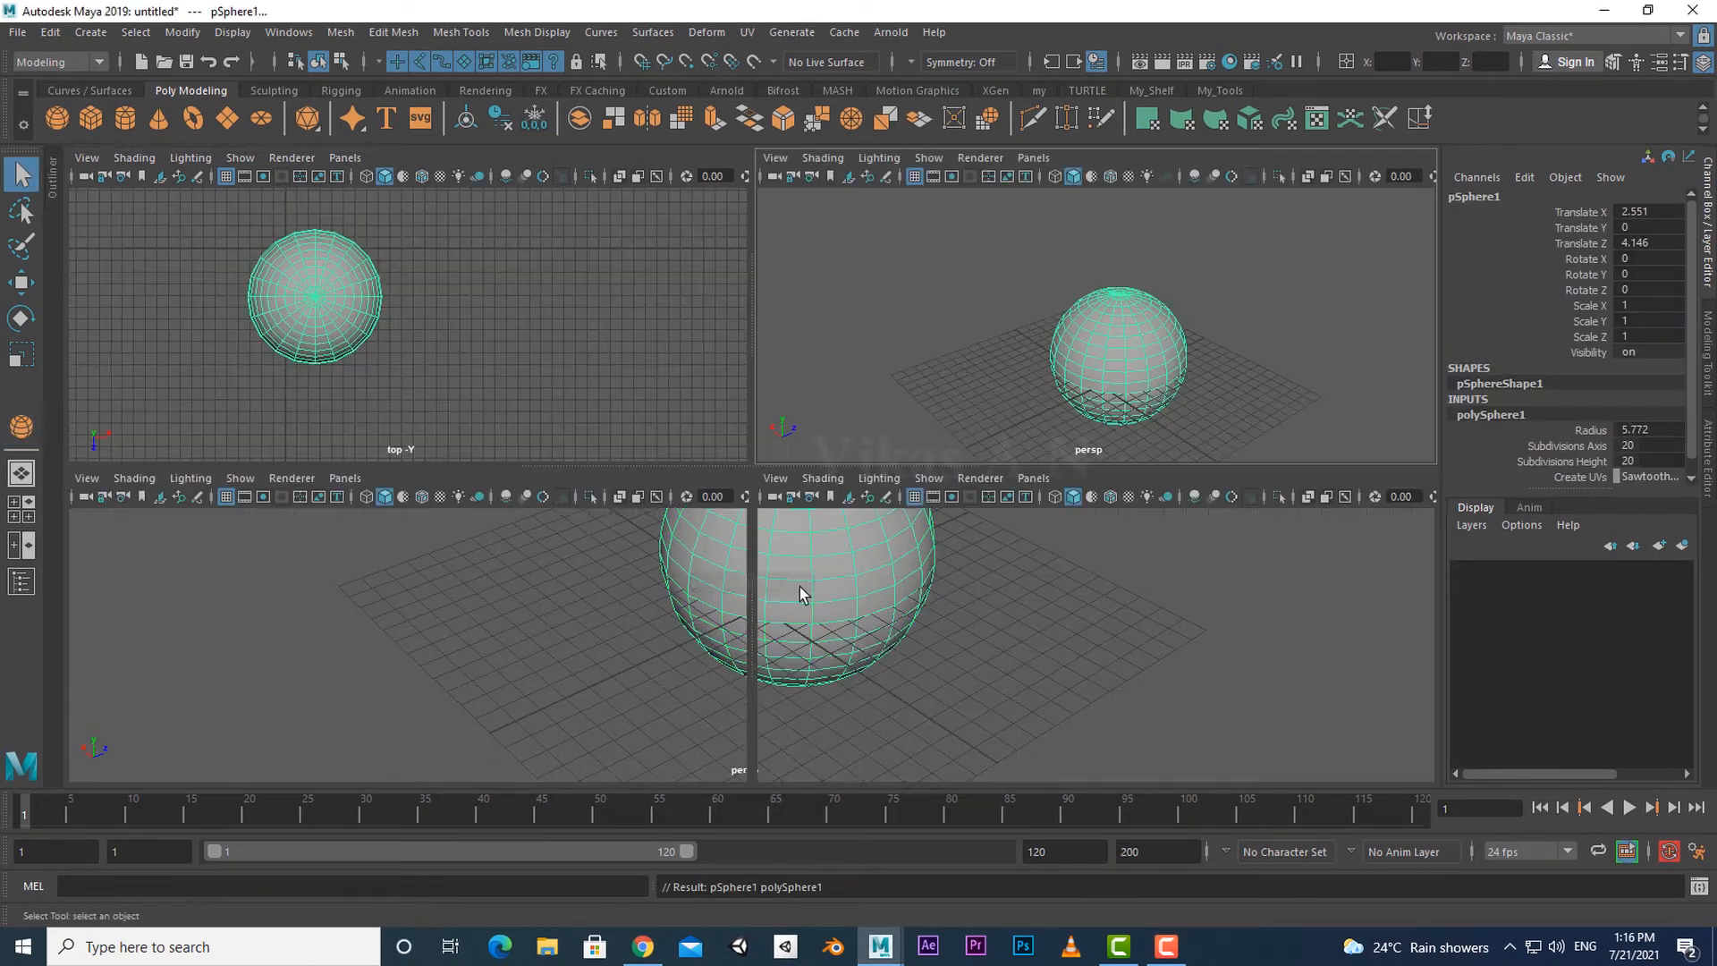
key("space")
key("space")
key("space")
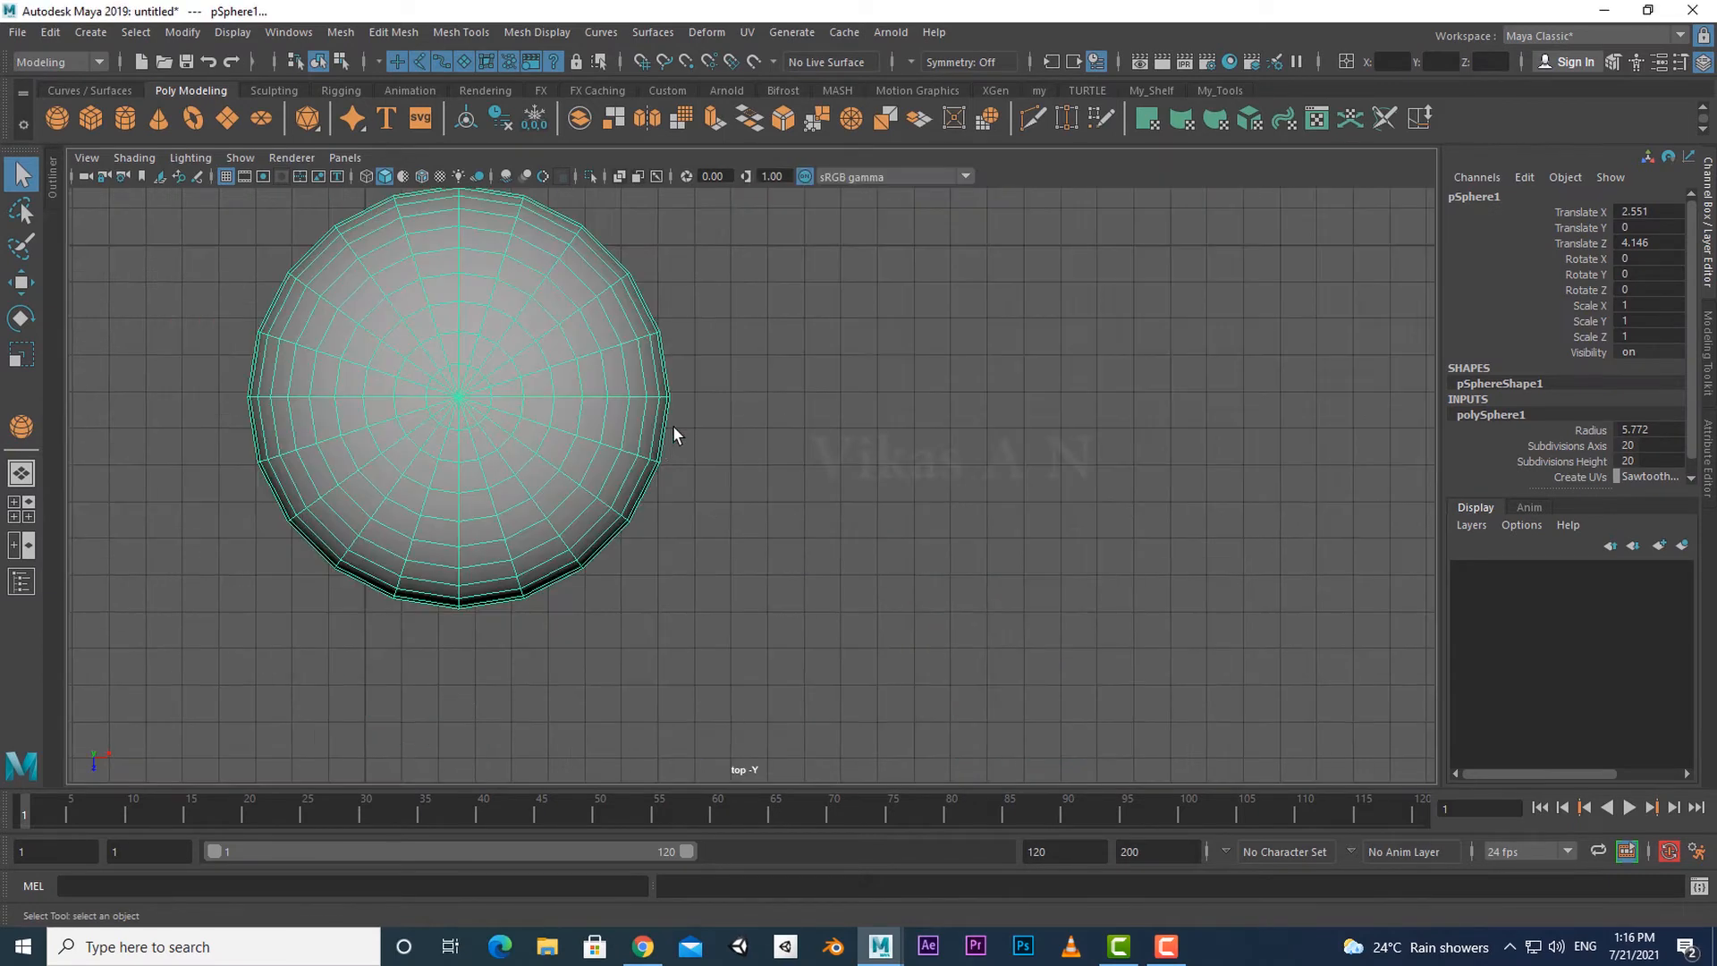
middle_click_drag(673, 426, 851, 521, "alt")
Select a circular cap of faces around the sphere's pole on both the upper and lower sides, removing the stray outer faces.
right_click_drag(1012, 417, 1000, 461)
key("F11")
key("f")
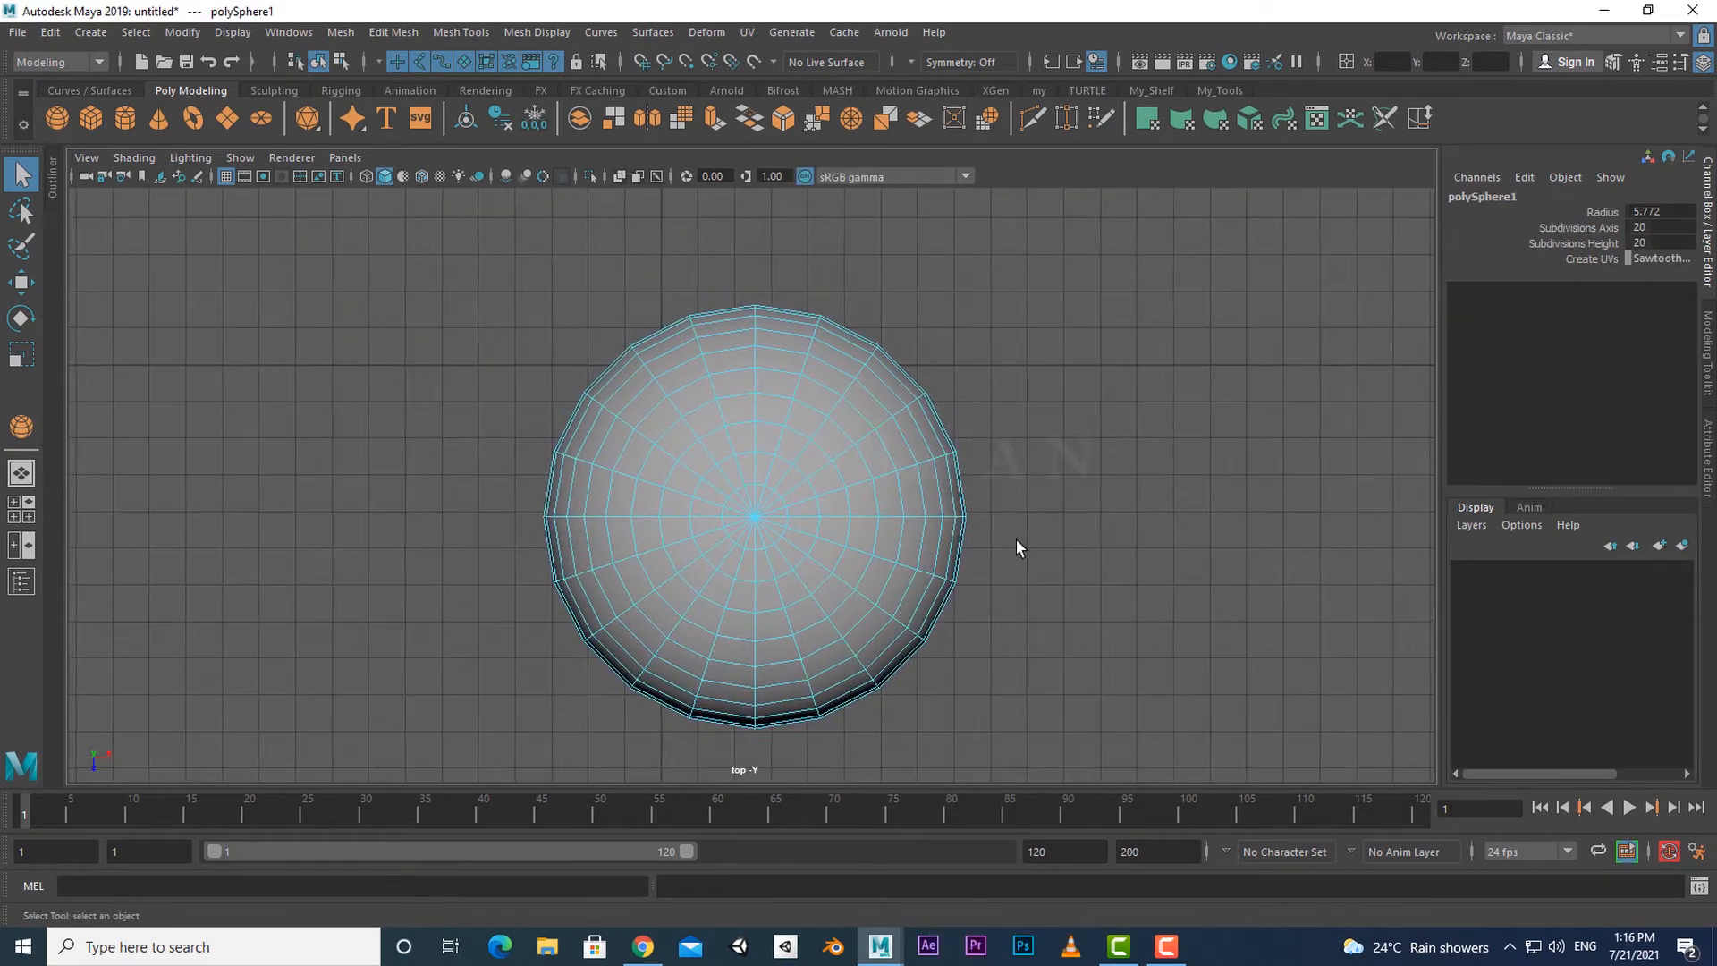
left_click_drag(801, 592, 862, 614)
key("shift+period")
scroll(968, 529, "up", 2)
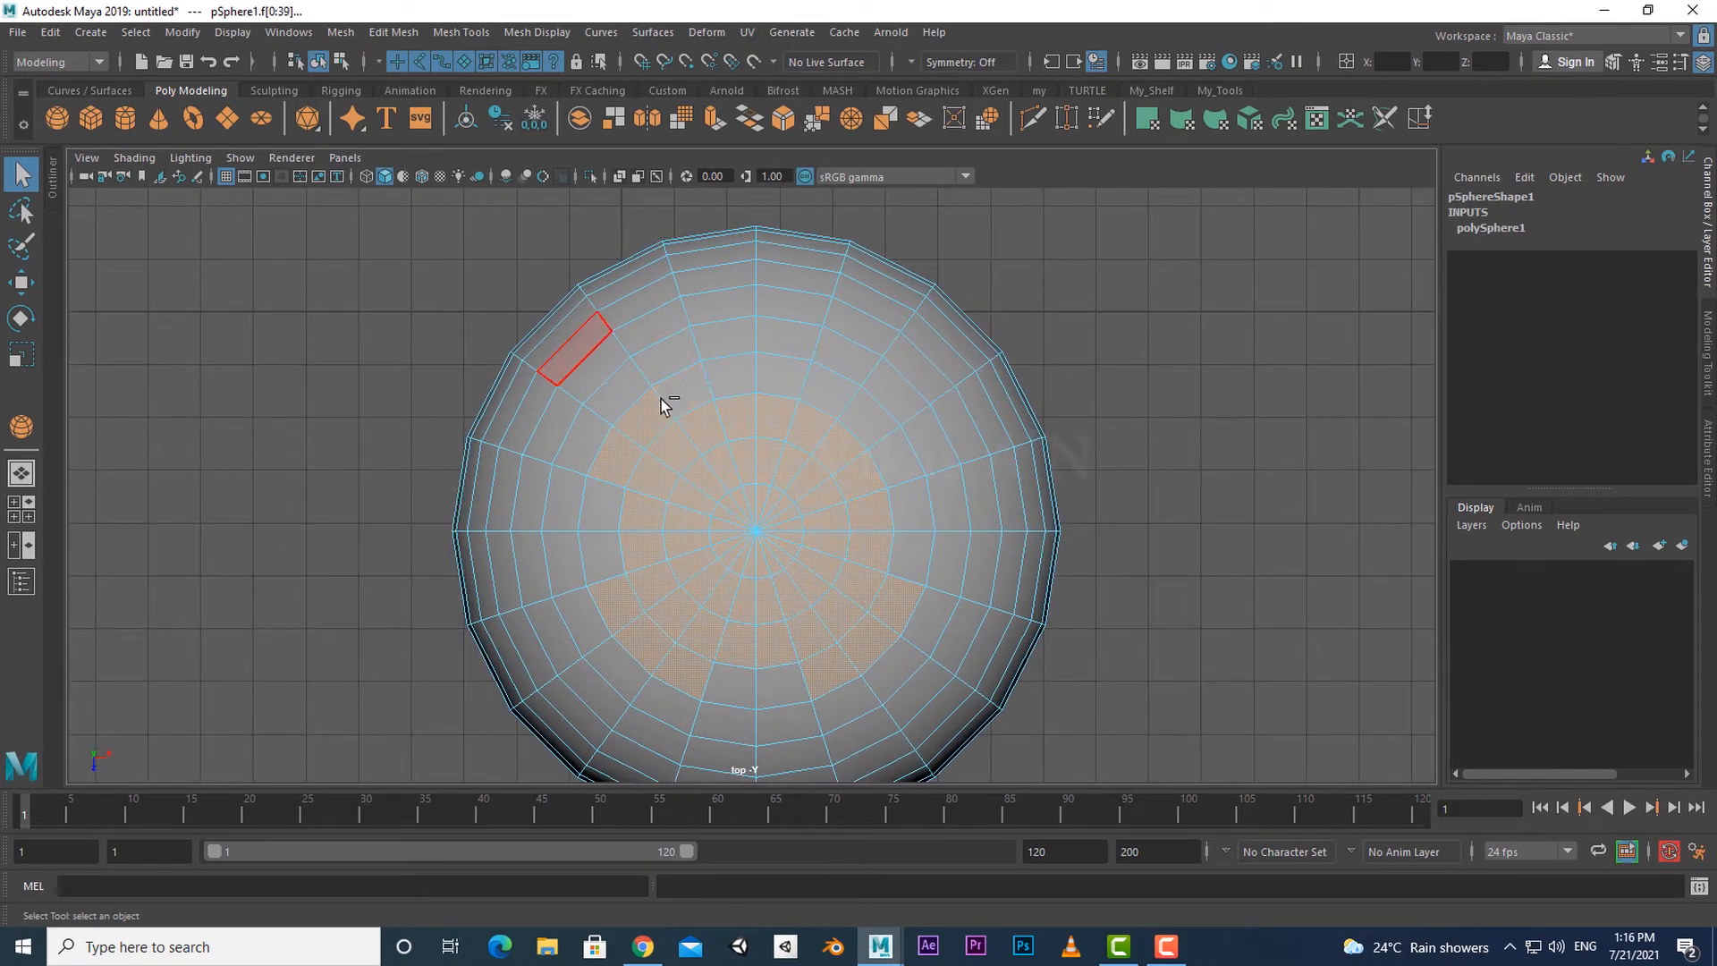
left_click_drag(516, 393, 604, 429)
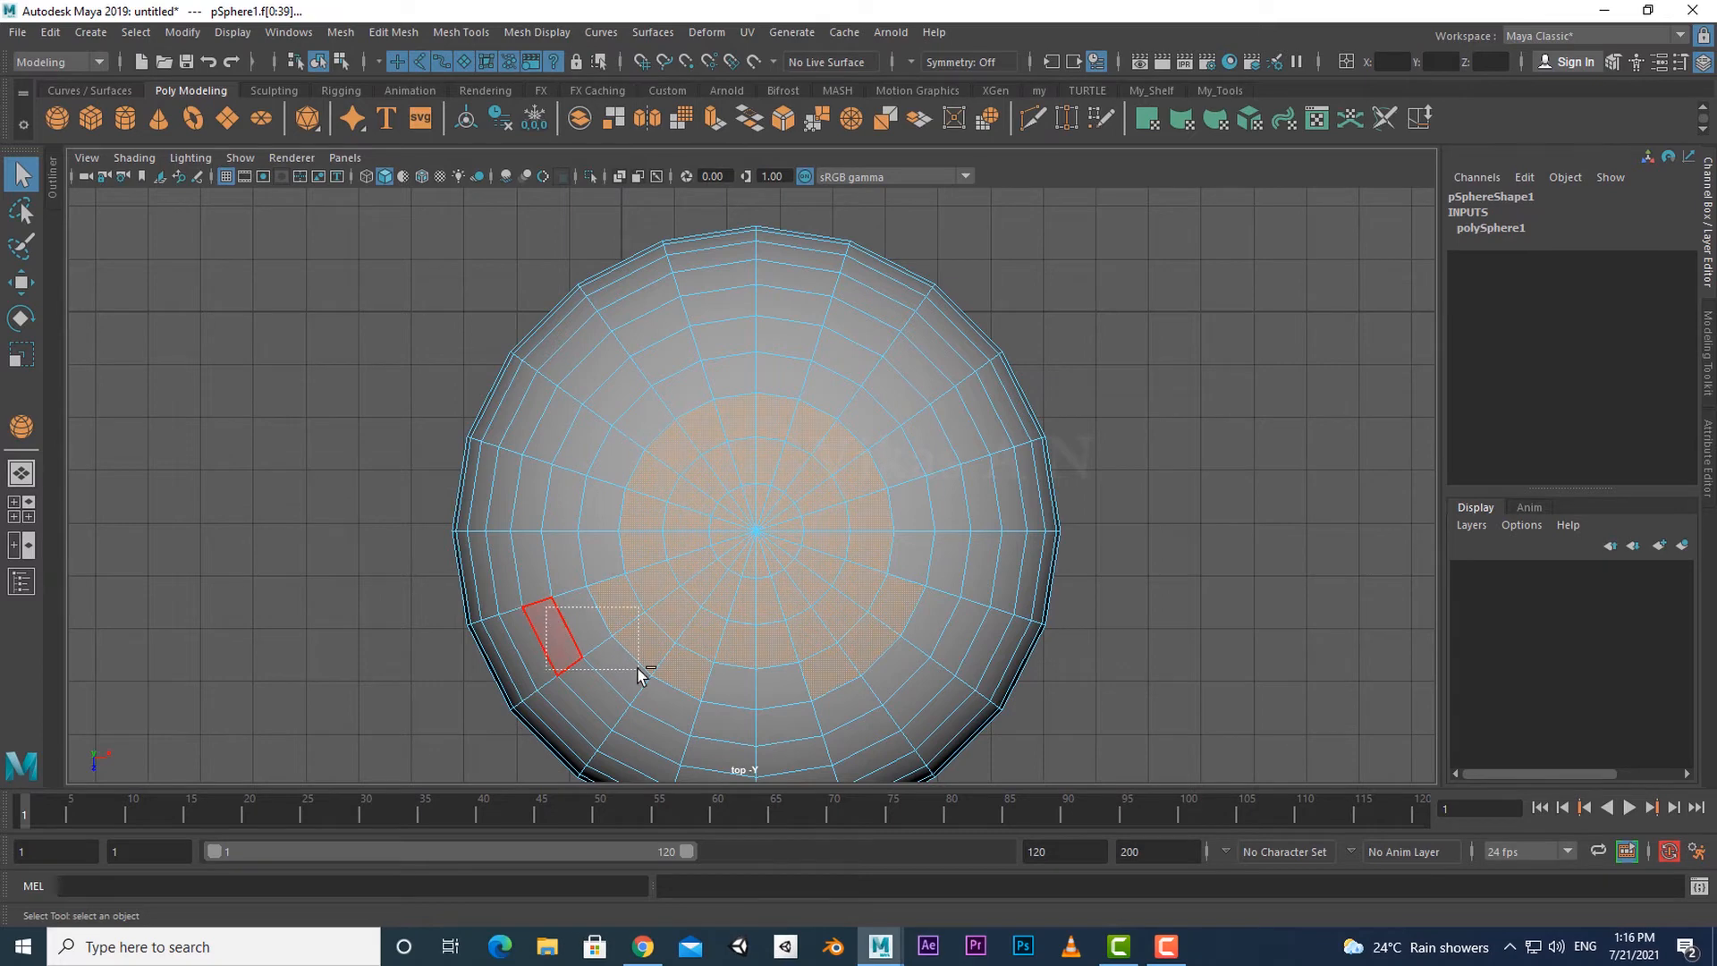
left_click_drag(638, 672, 640, 676, "ctrl")
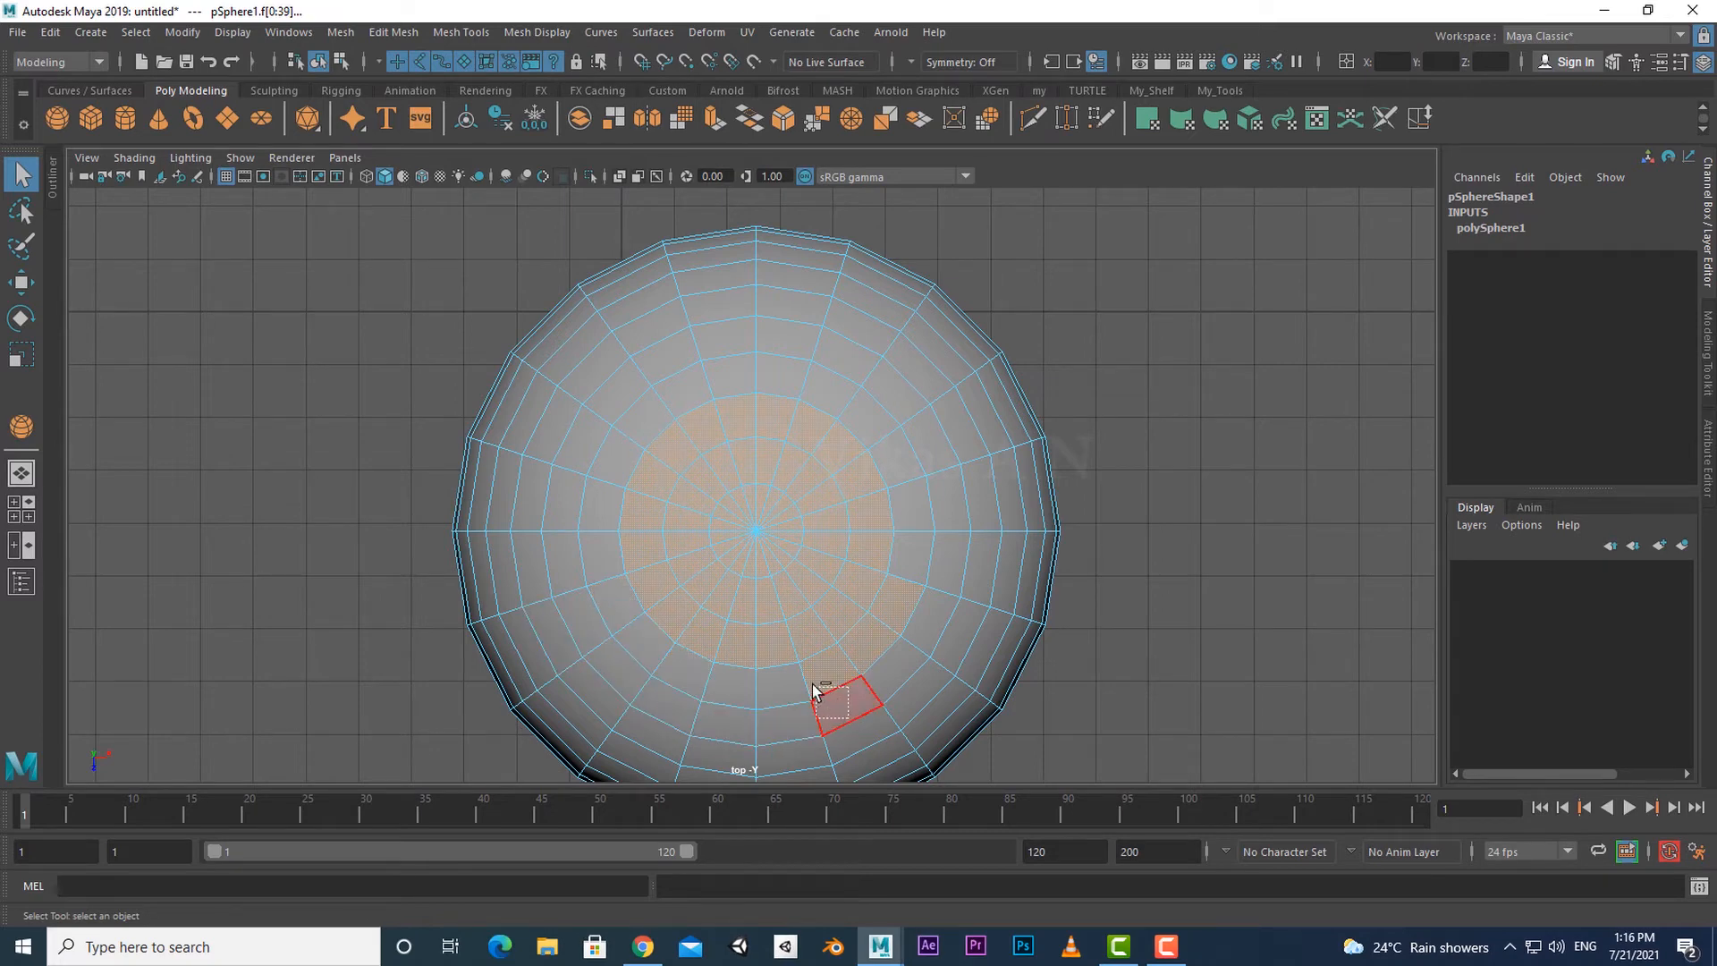
left_click_drag(973, 690, 966, 682, "ctrl")
Bridge the sphere's selected upper and lower cap faces in the perspective view to open a straight hole through it.
key("a")
key("space")
key("space")
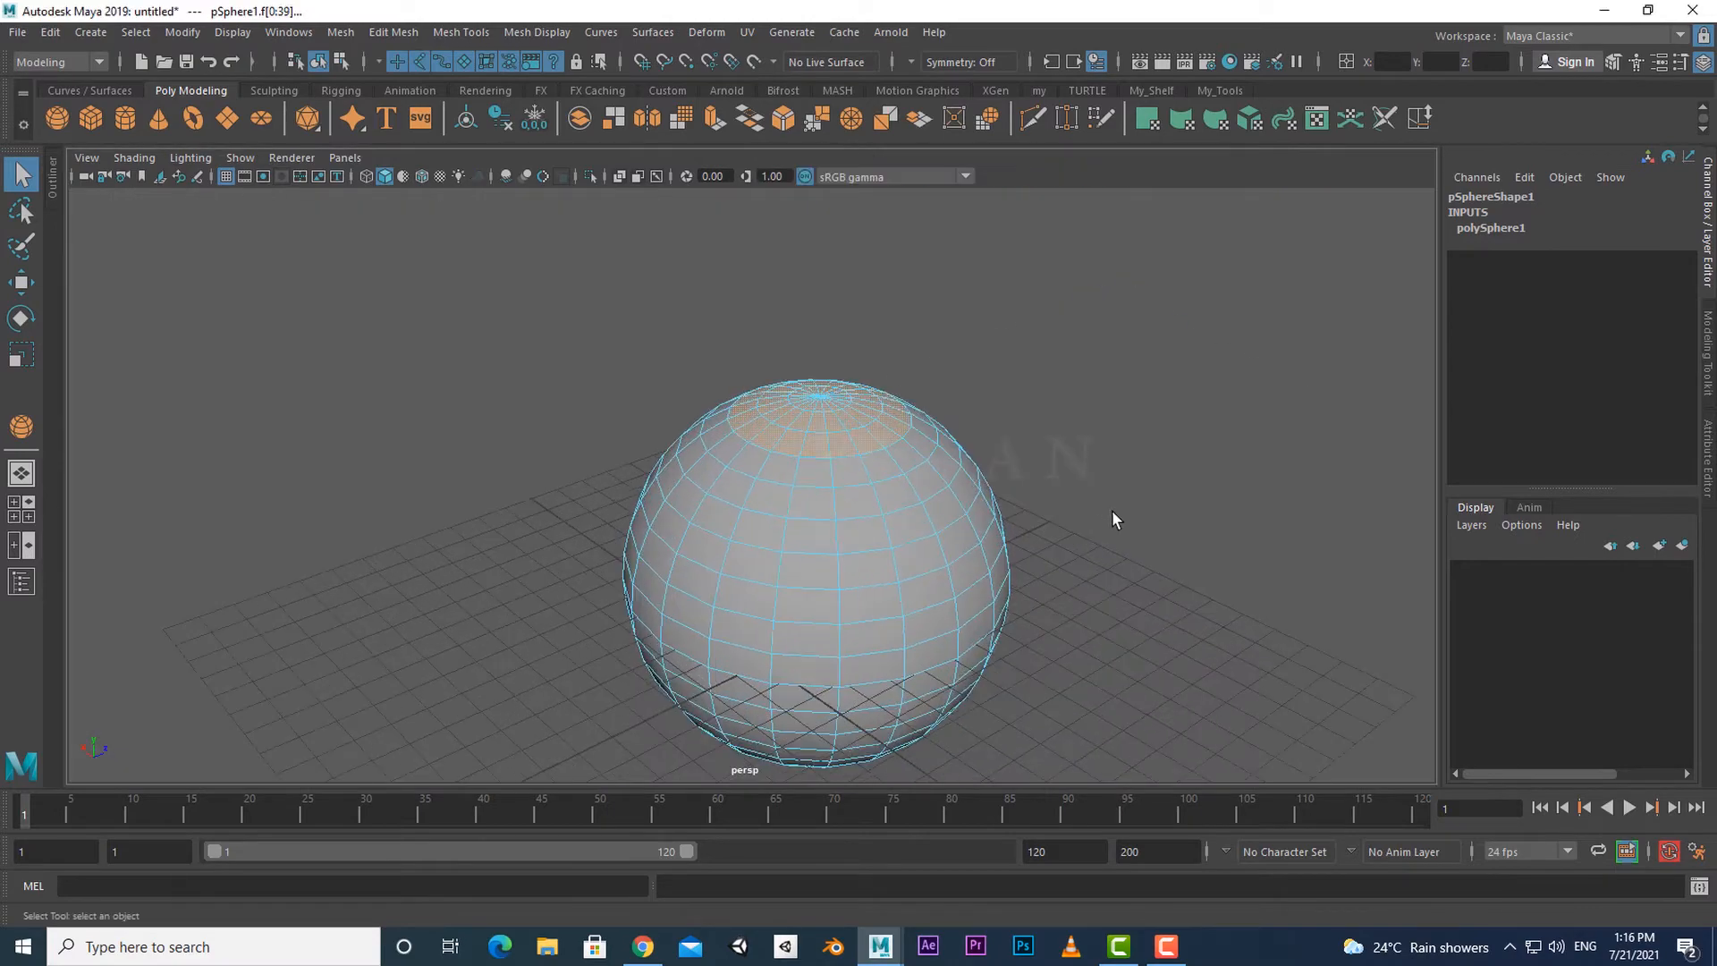
left_click_drag(1113, 510, 1043, 598, "alt")
right_click_drag(1053, 465, 1037, 738, "shift")
right_click_drag(966, 630, 1014, 617, "alt")
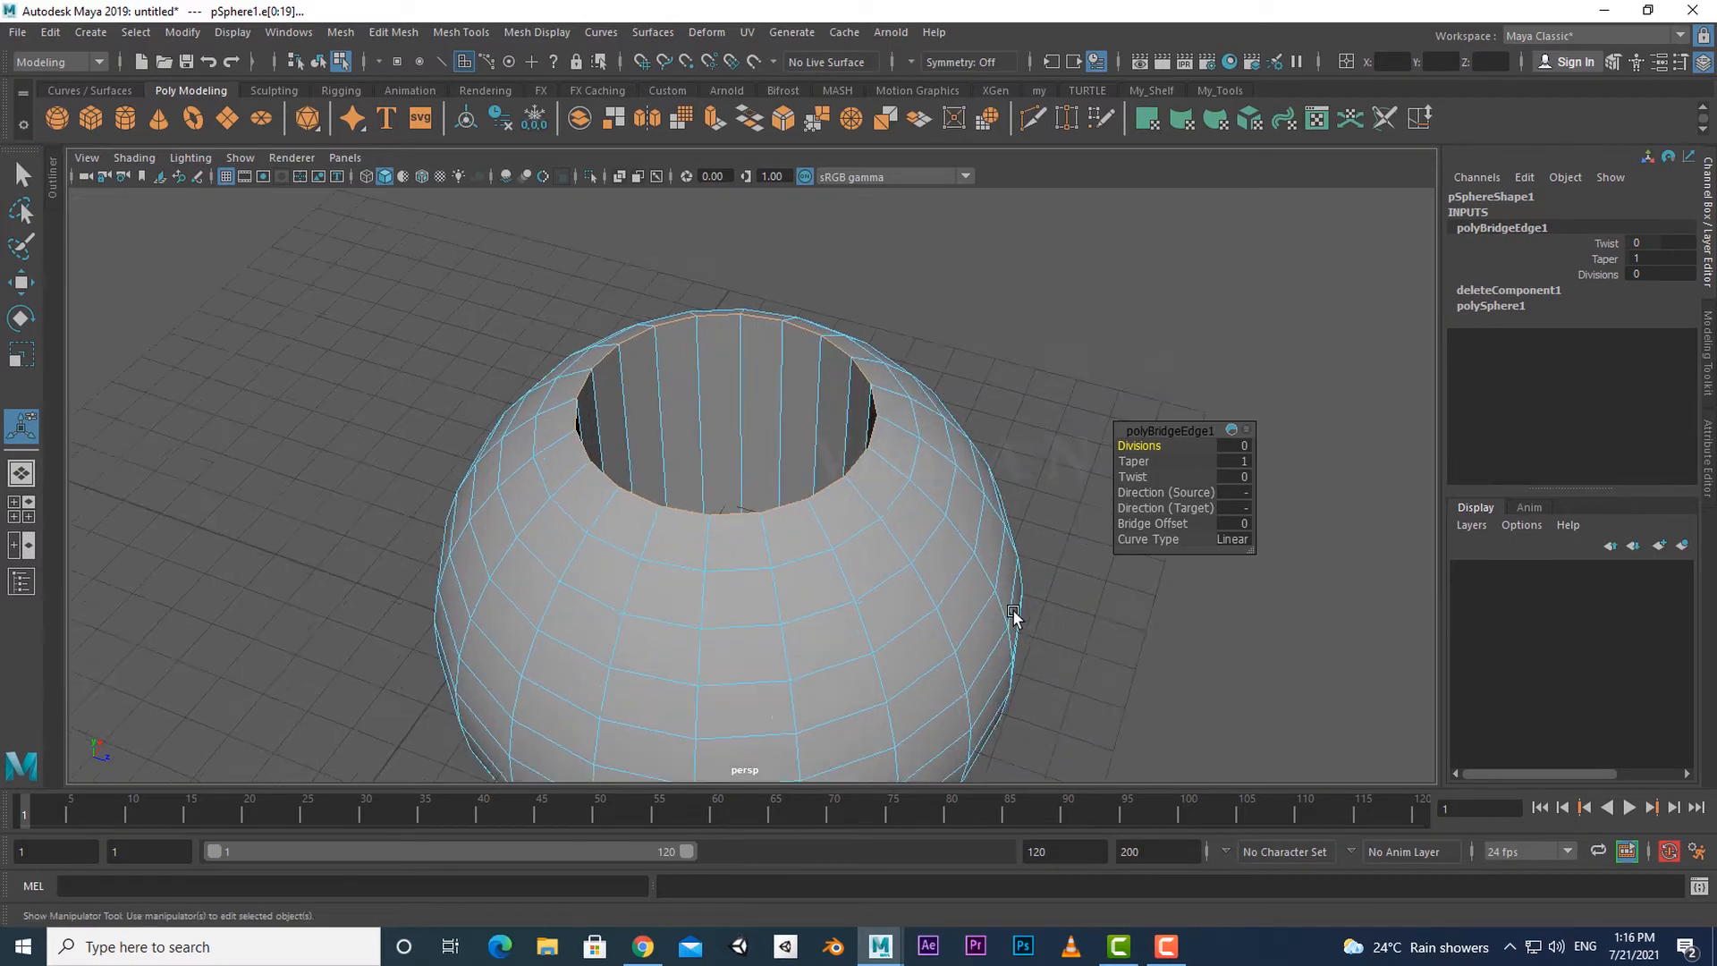
Return to object selection and inspect the sphere with its through-hole in smooth mesh preview, deselected.
left_click_drag(1015, 617, 936, 611, "alt")
right_click_drag(787, 626, 940, 423)
left_click_drag(940, 423, 1027, 484, "alt")
left_click(1027, 484)
left_click(887, 520)
key("3")
left_click(1059, 502)
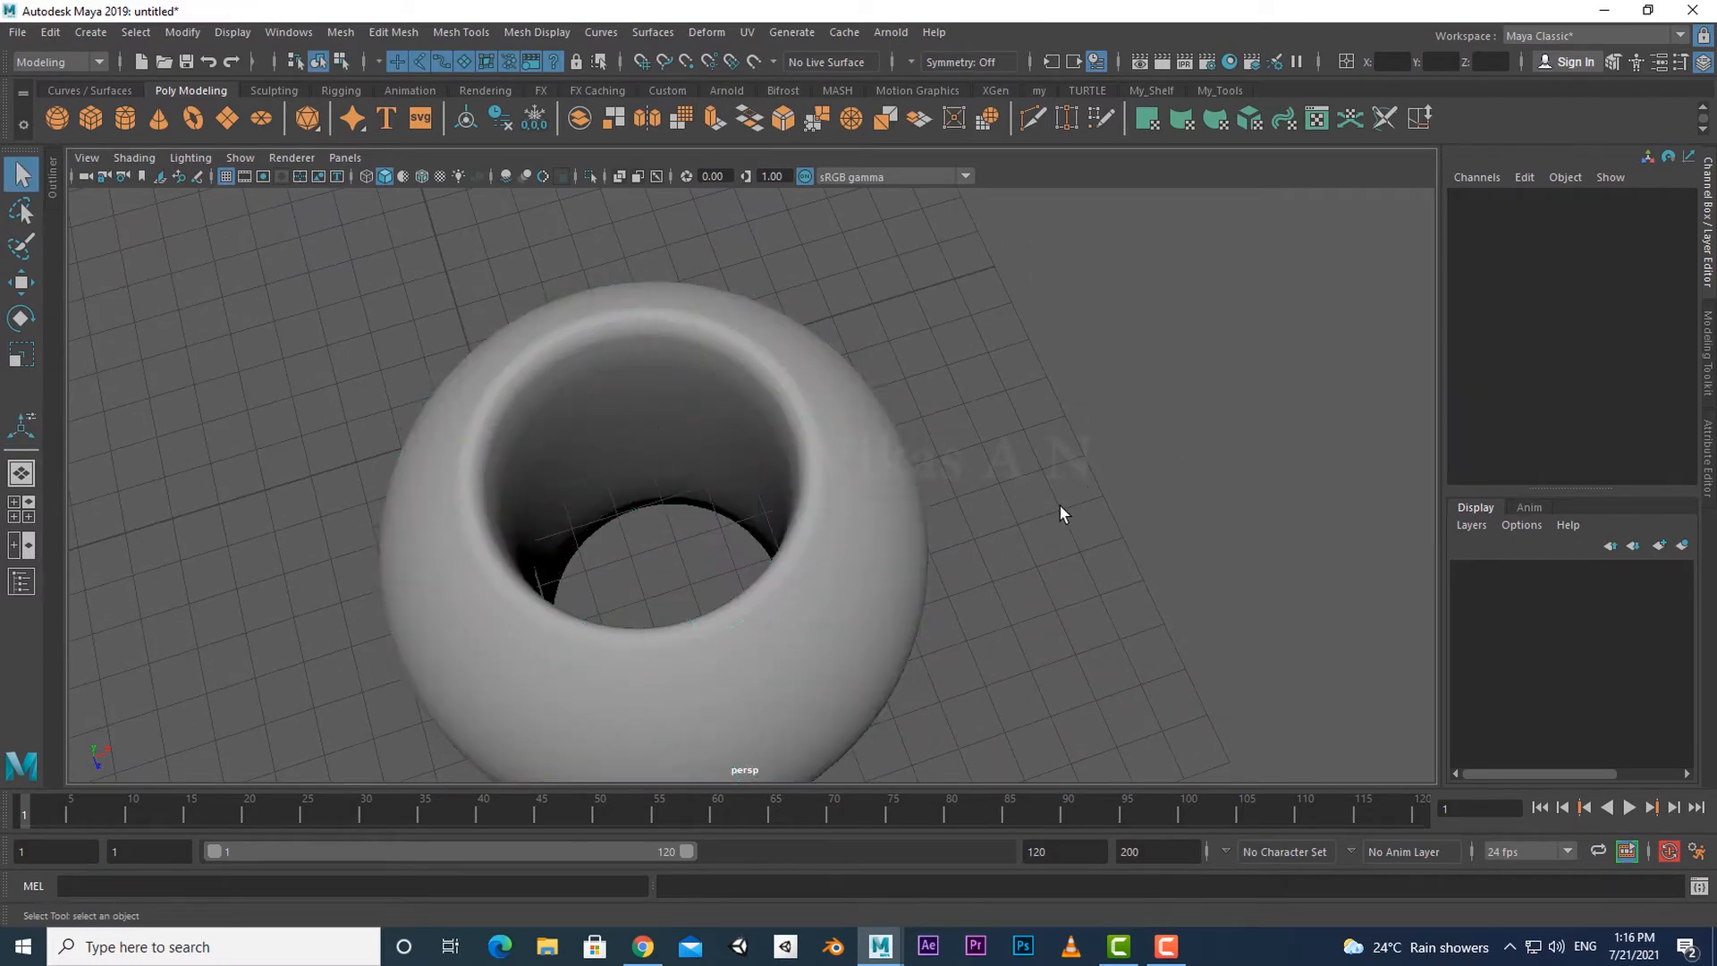
right_click_drag(1059, 503, 941, 604, "alt")
left_click_drag(940, 604, 1008, 598, "alt")
right_click_drag(1007, 598, 1104, 628, "alt")
left_click_drag(1104, 629, 870, 716, "alt")
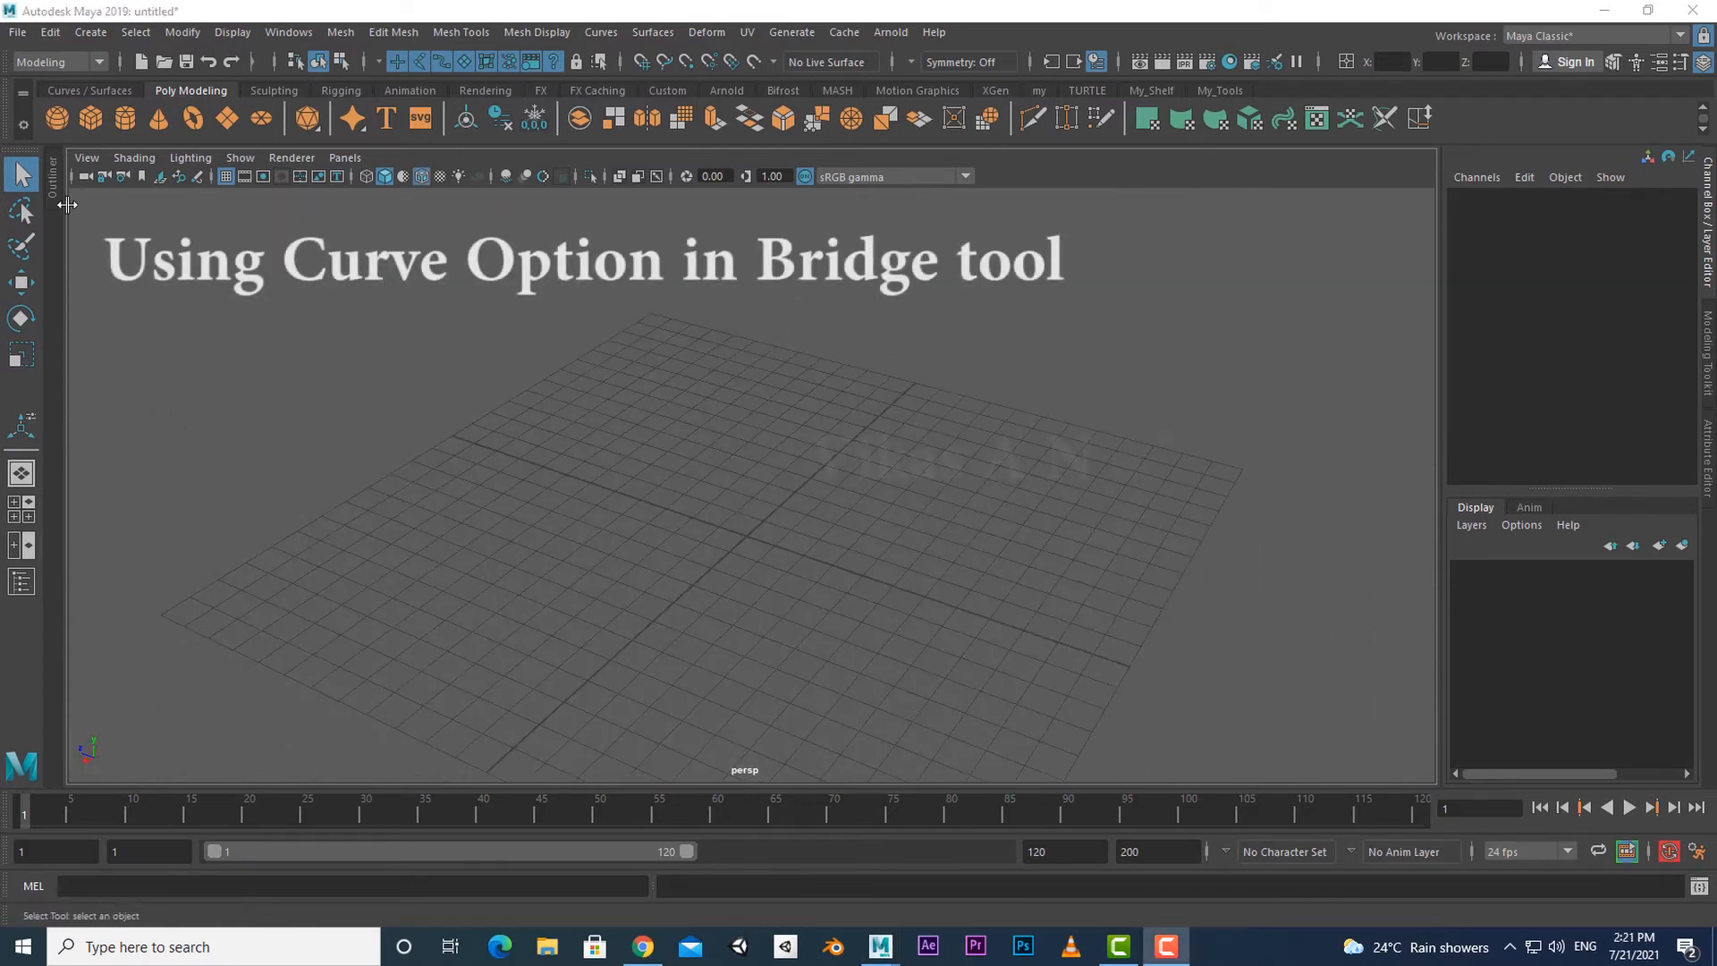
Draw a polygon sphere of radius about 3 on the grid and a cylinder of radius about 2.7 and height about 10.3 beyond its far edge.
left_click(59, 120)
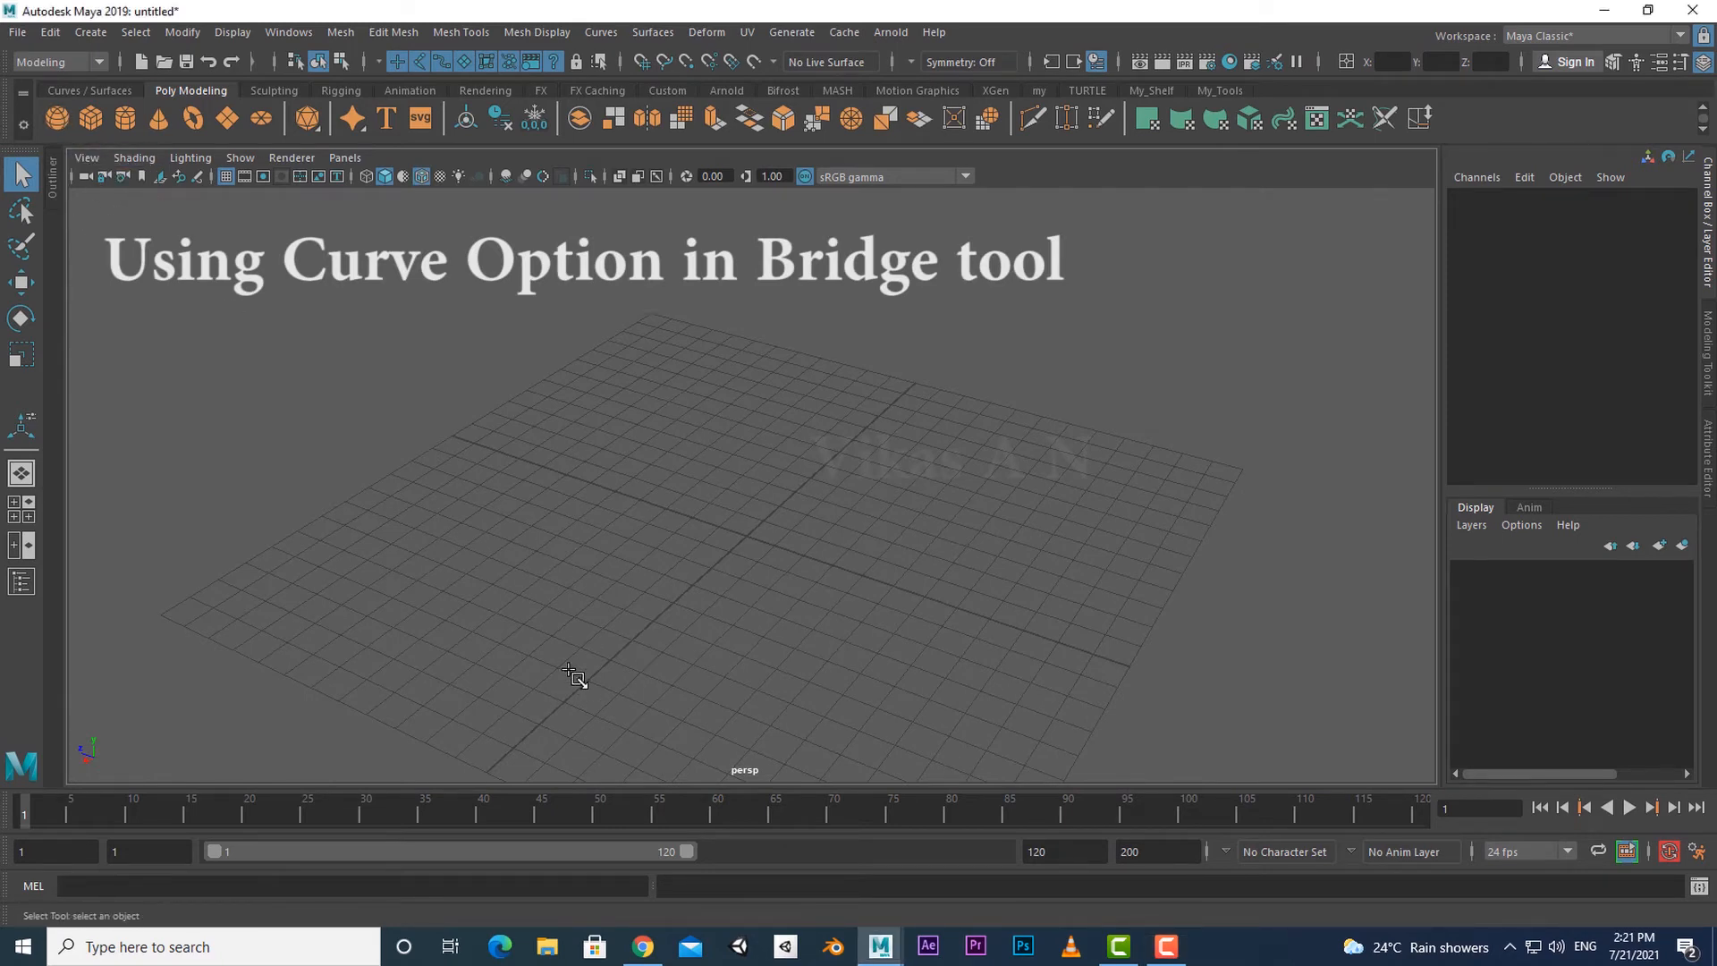
left_click_drag(494, 537, 506, 625)
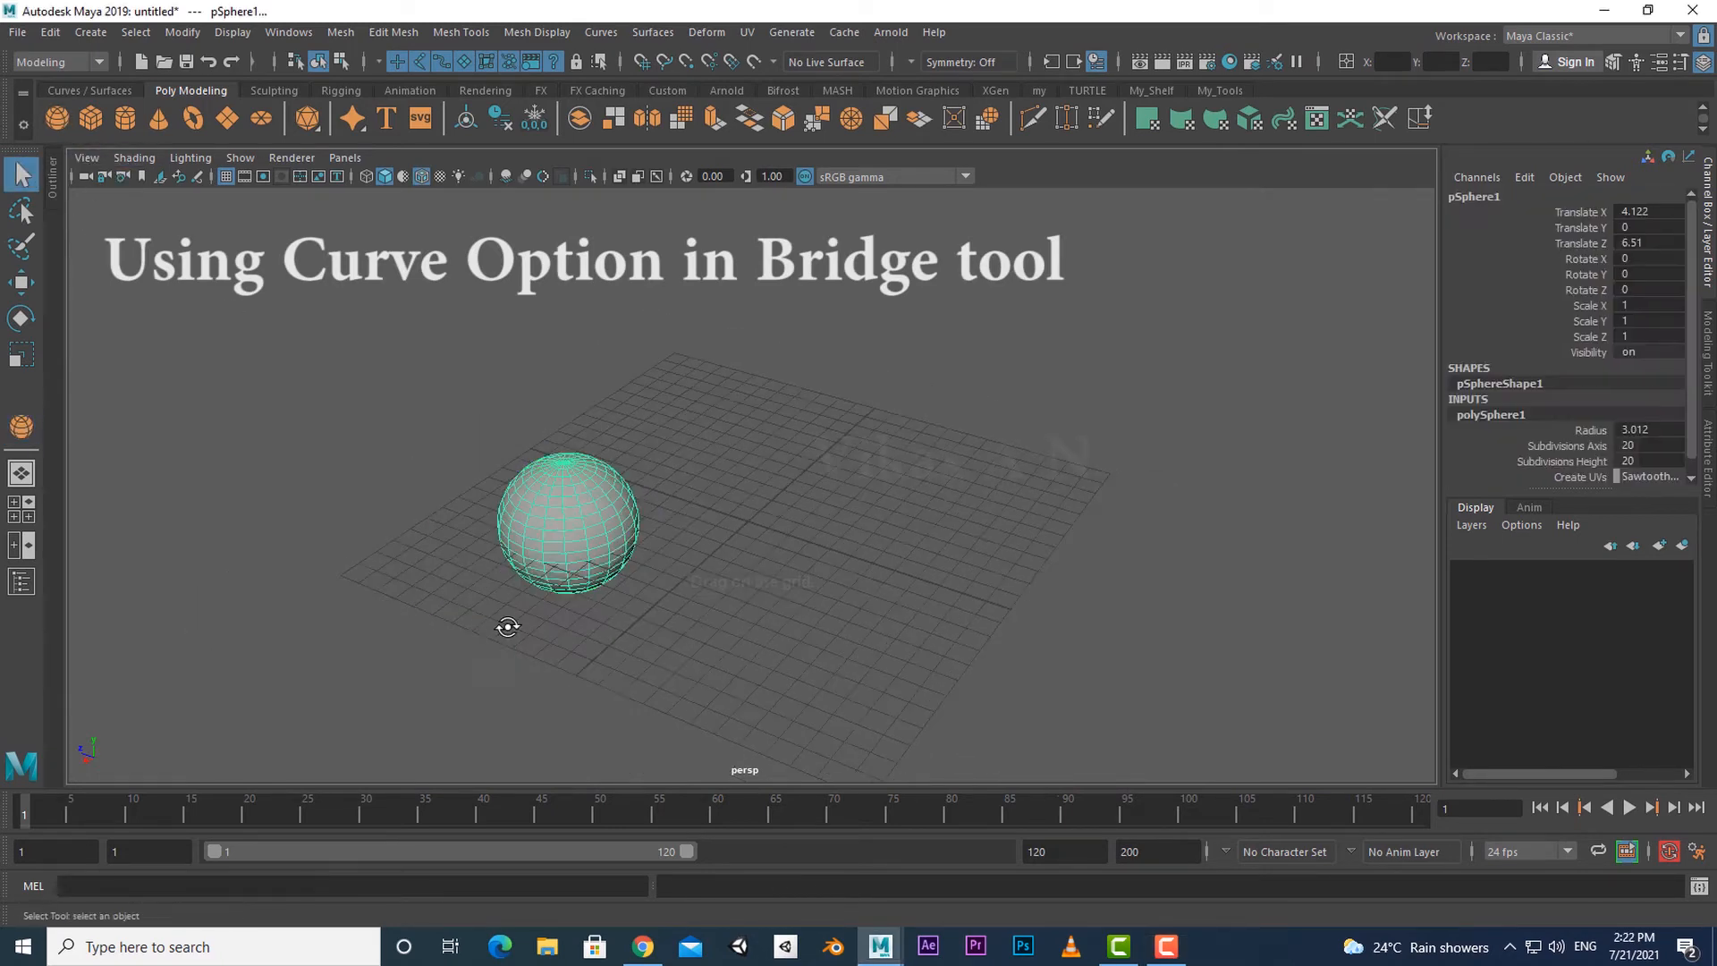
left_click(124, 117)
left_click_drag(1096, 455, 1097, 480)
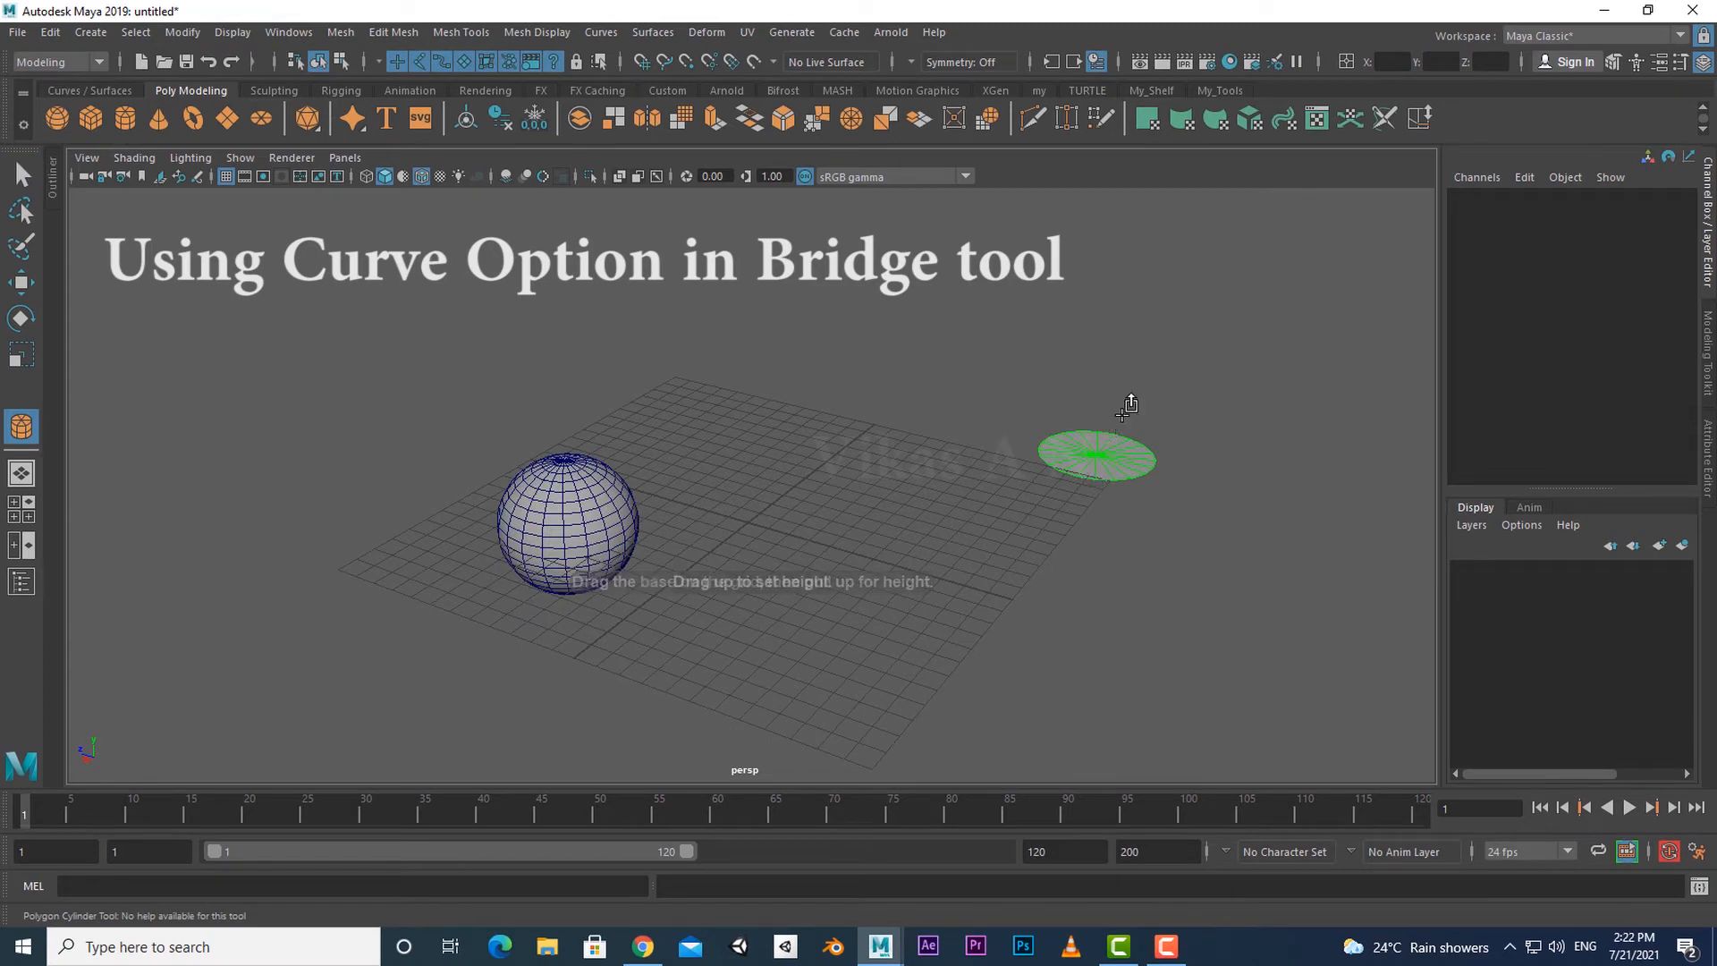
left_click_drag(1130, 397, 1166, 362)
Rotate the cylinder freely to about 25, -12 and 60 degrees in X, Y and Z.
scroll(1173, 448, "down", 3)
middle_click_drag(1174, 478, 1153, 509, "alt")
key("e")
scroll(1037, 502, "up", 3)
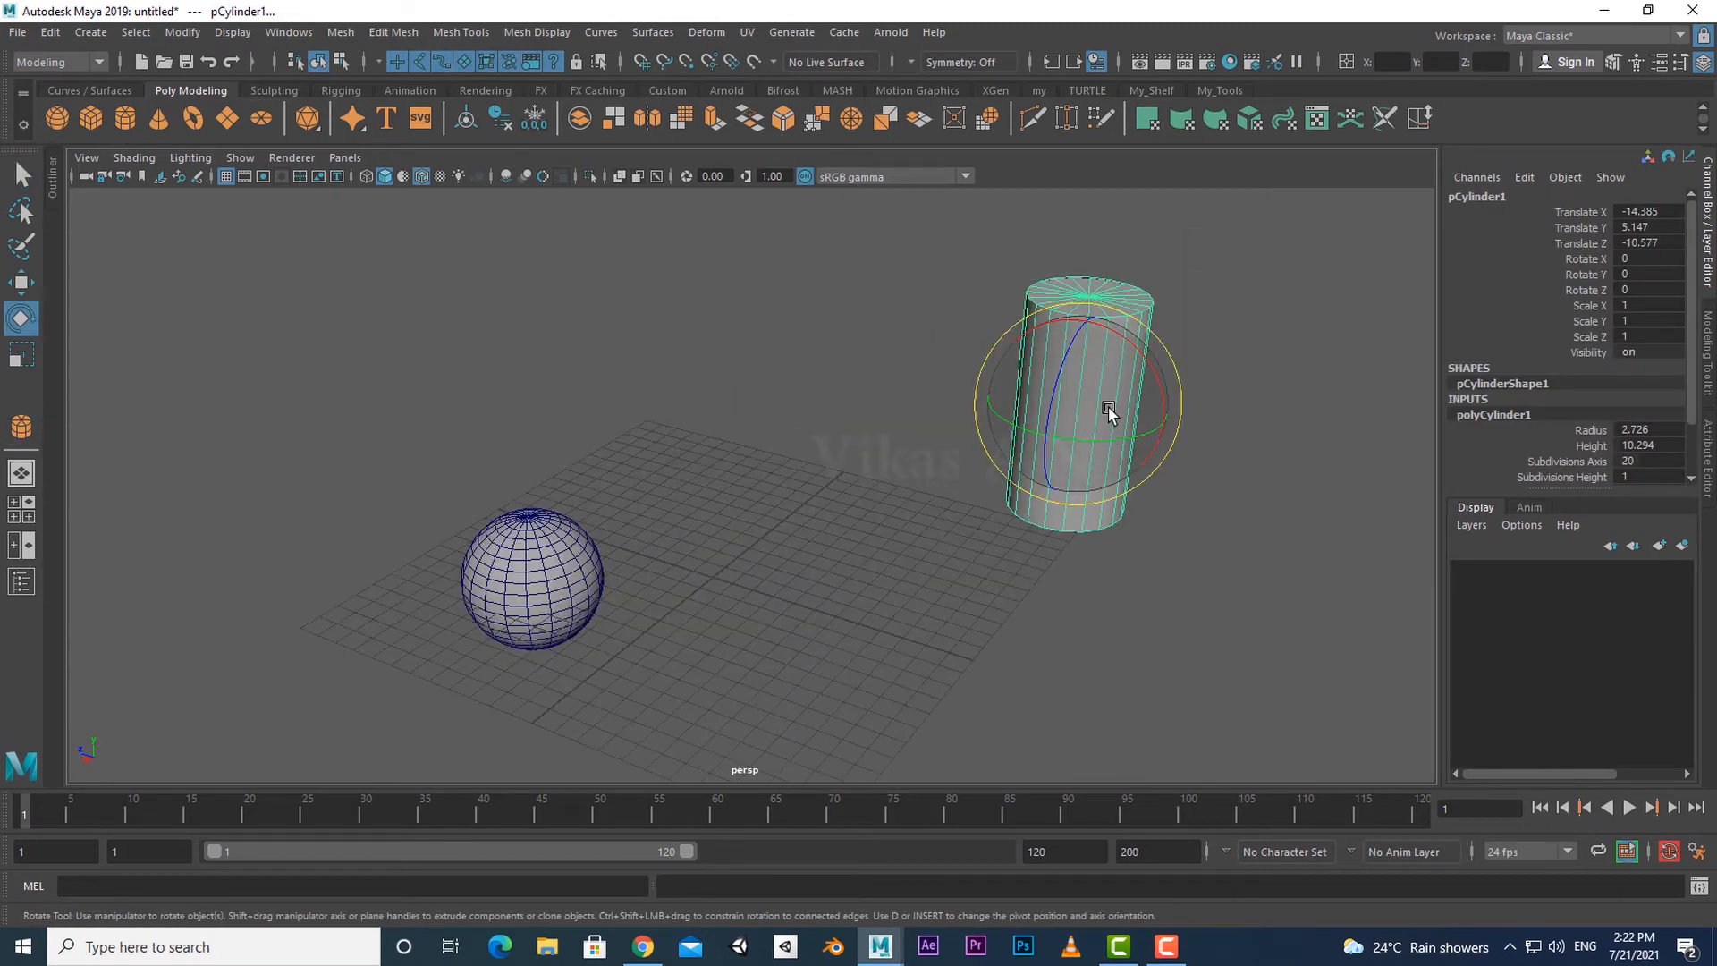
mouse_move(1108, 410)
left_mouse_down()
mouse_move(1115, 314)
mouse_move(1028, 498)
mouse_move(1124, 421)
mouse_move(1105, 420)
left_mouse_up()
middle_click_drag(1105, 421, 1064, 553, "alt")
key("q")
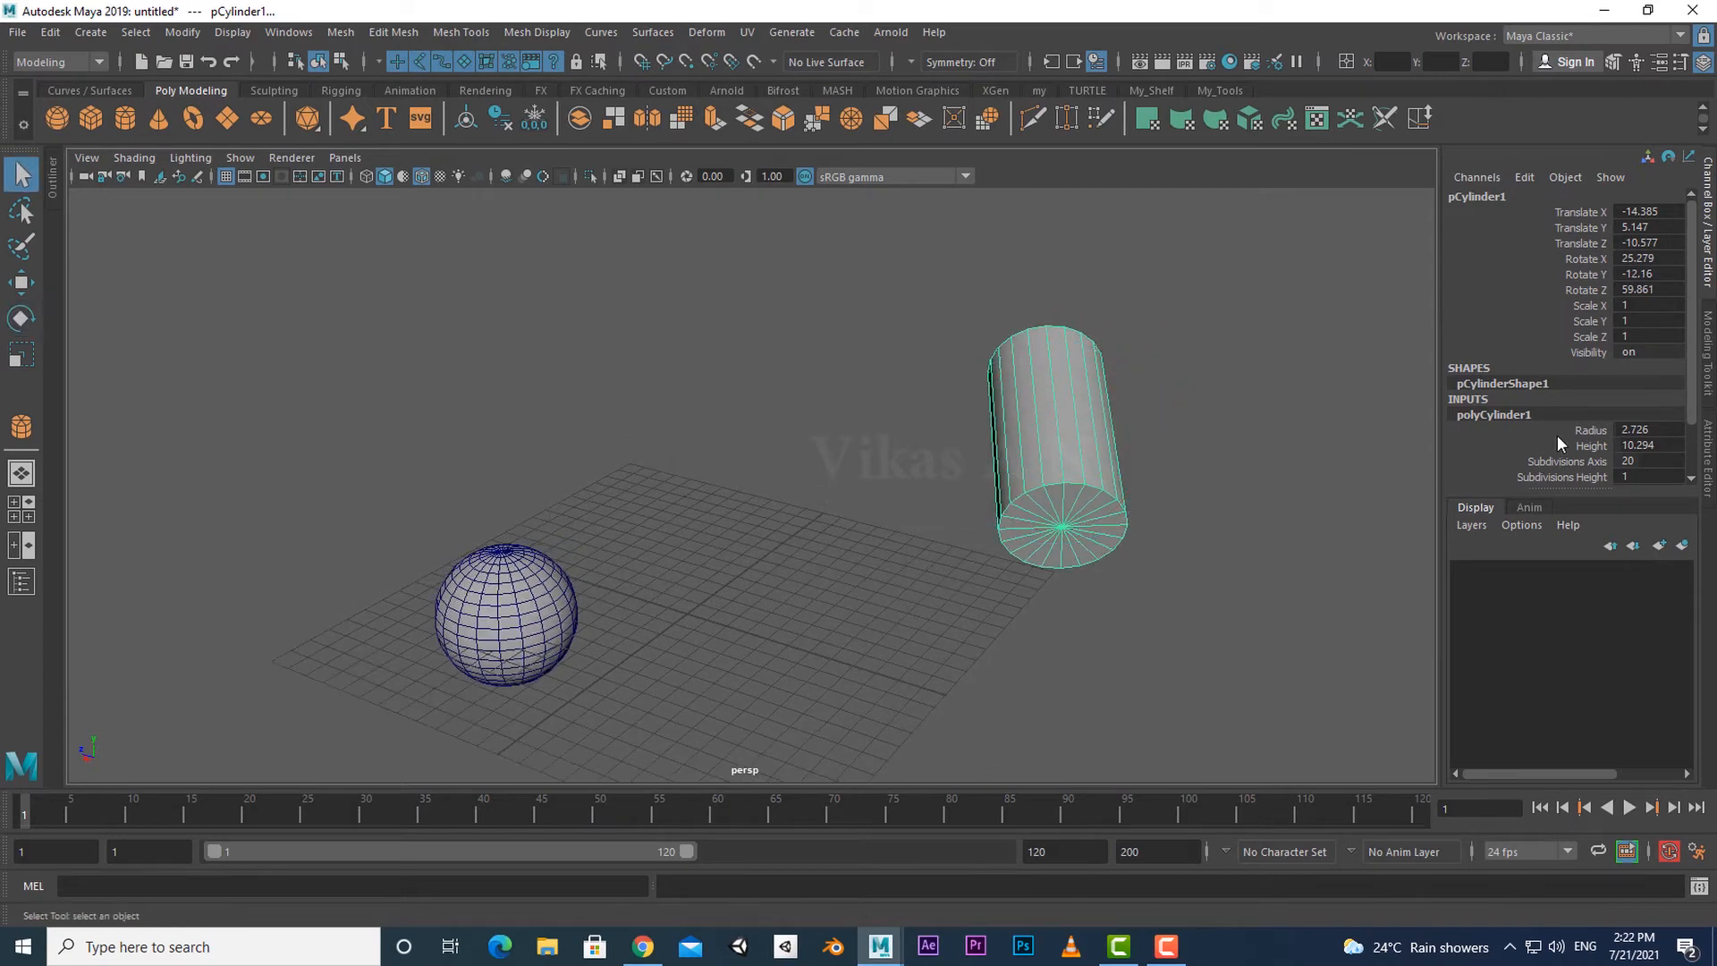
Set the cylinder's Subdivisions Height to 8.
scroll(1571, 417, "down", 2)
left_click(1579, 414)
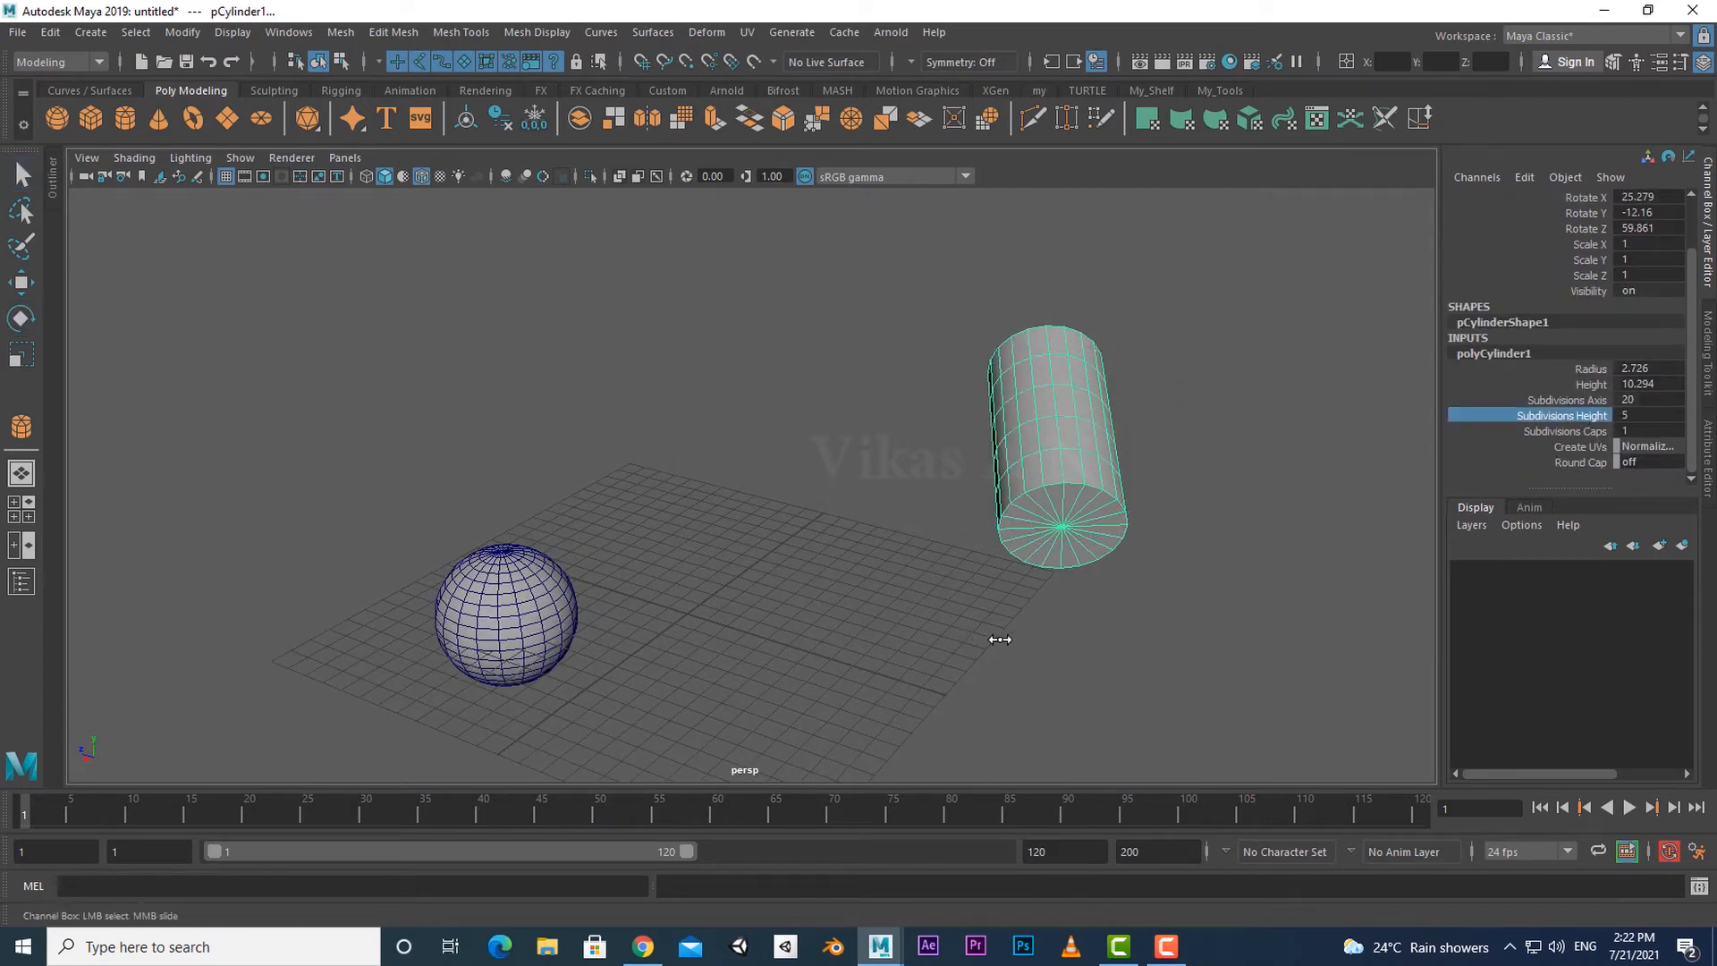
middle_click_drag(999, 639, 1022, 639)
left_click_drag(1022, 639, 984, 687, "alt")
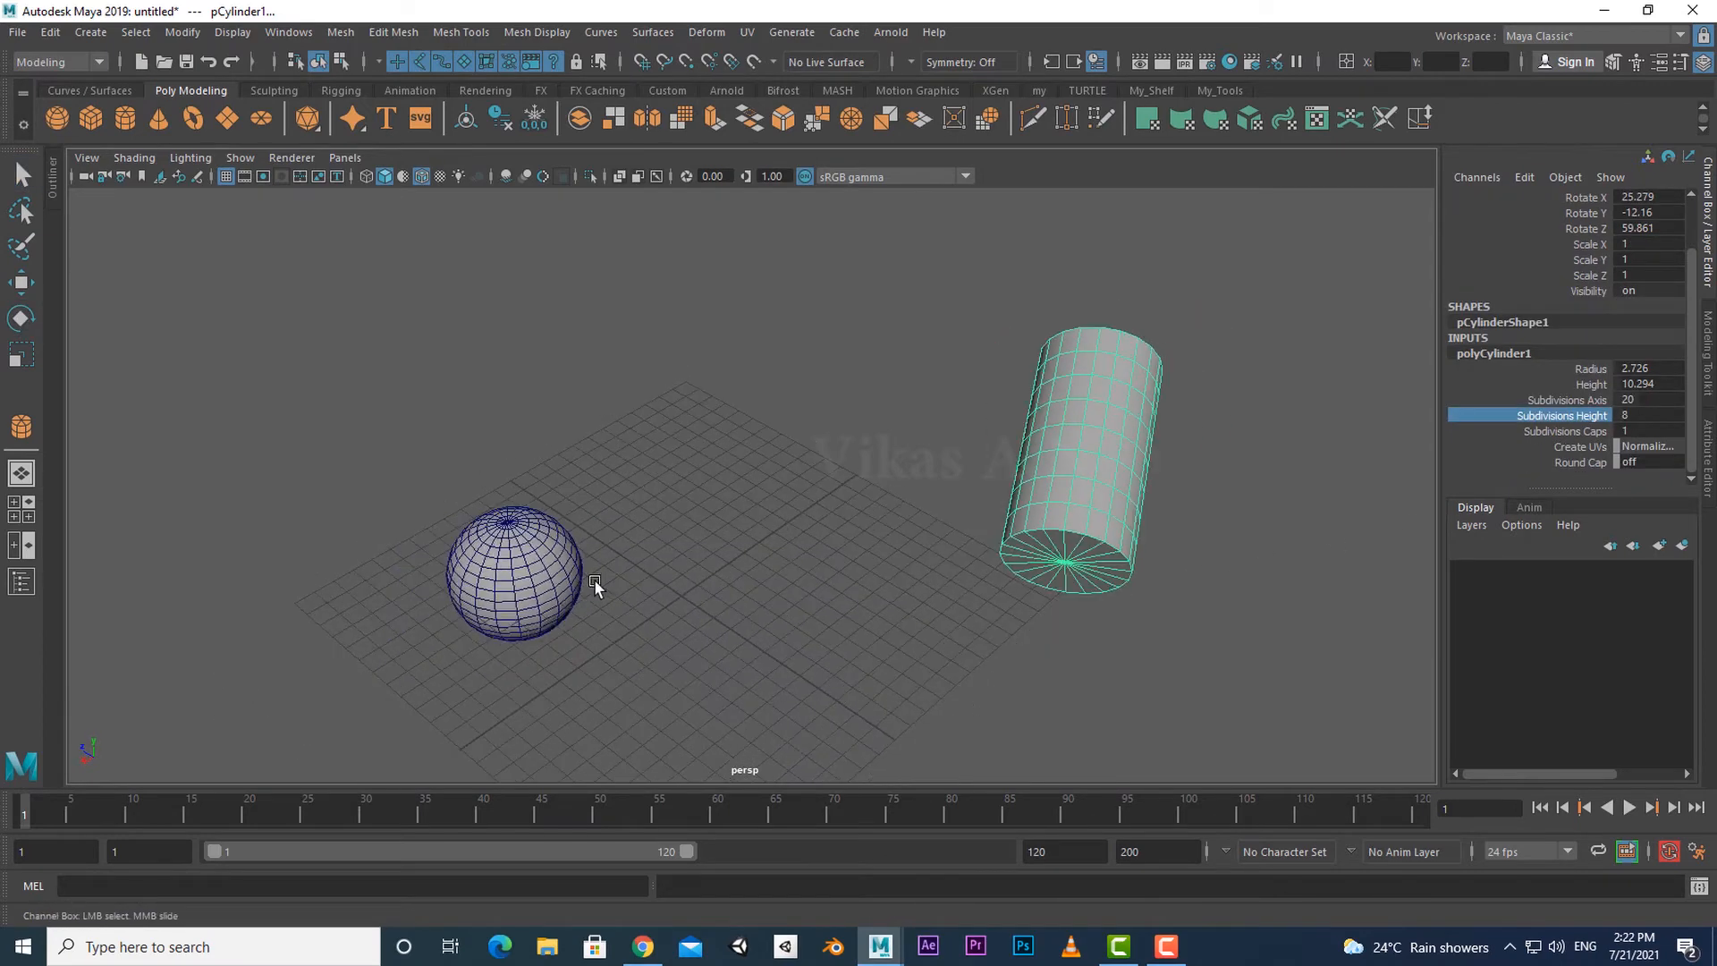
Rotate the cylinder freely once more so that it lies nearly horizontal above the grid.
left_click(569, 577, "shift")
left_click(1082, 533)
key("e")
left_click_drag(1073, 511, 1004, 643)
key("q")
Combine the cylinder and sphere into one mesh and delete its construction history.
left_click(919, 731)
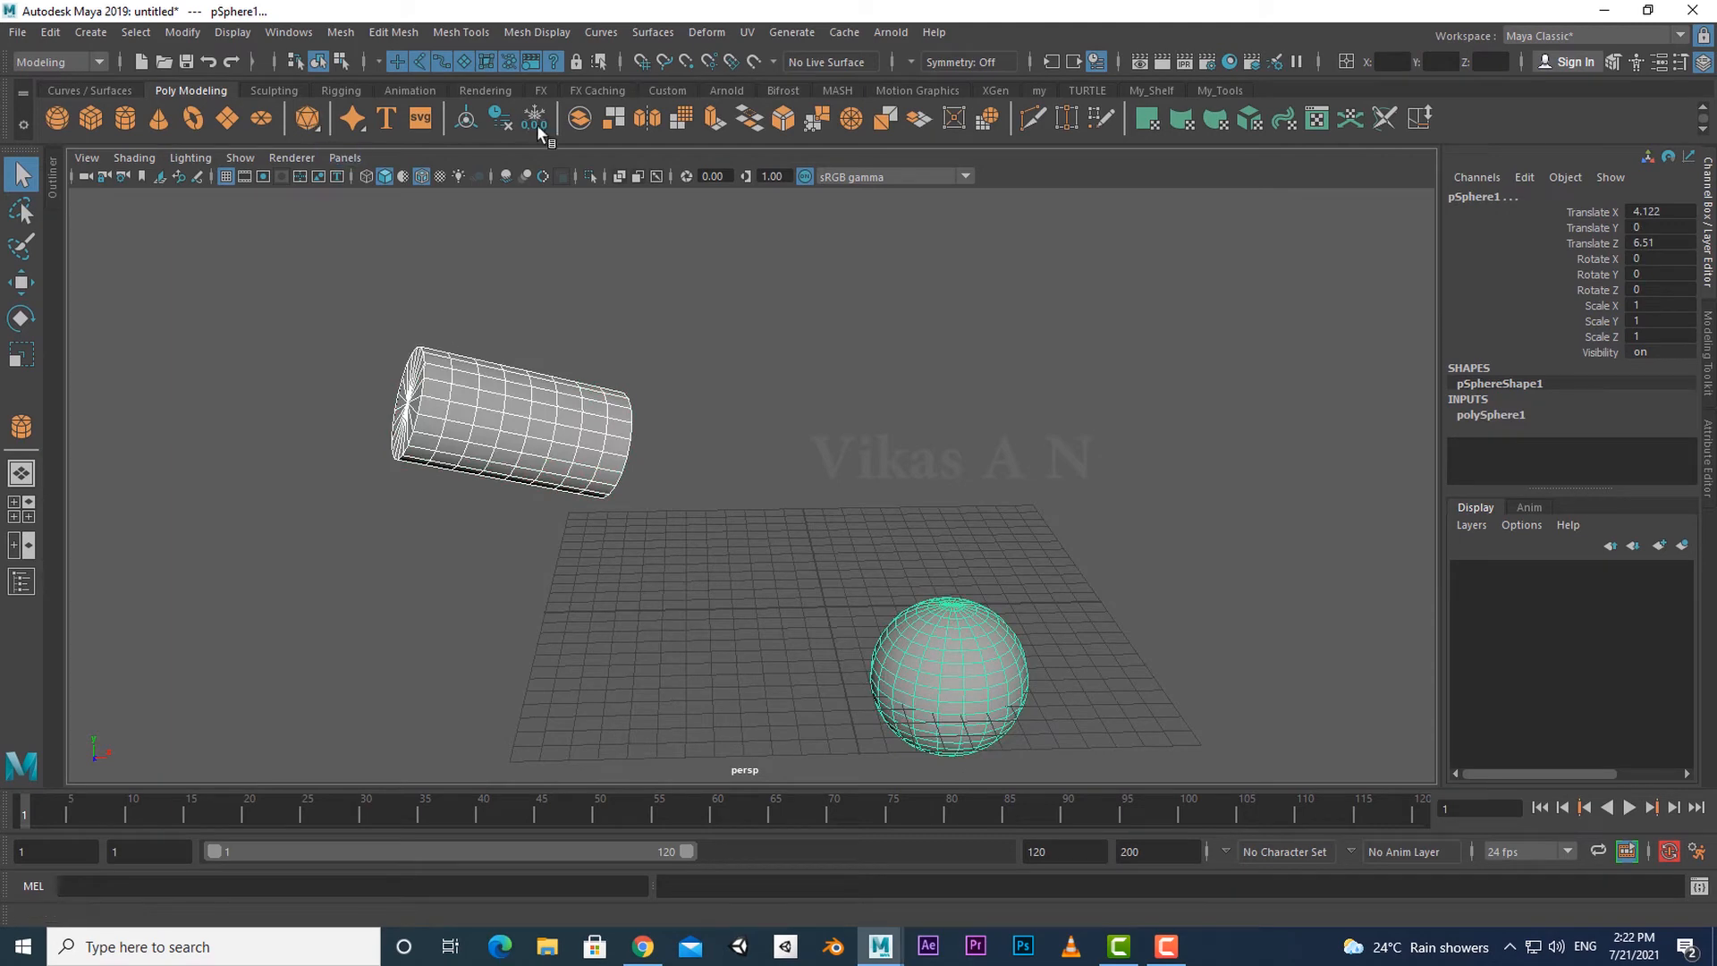
left_click(578, 120)
left_click(50, 33)
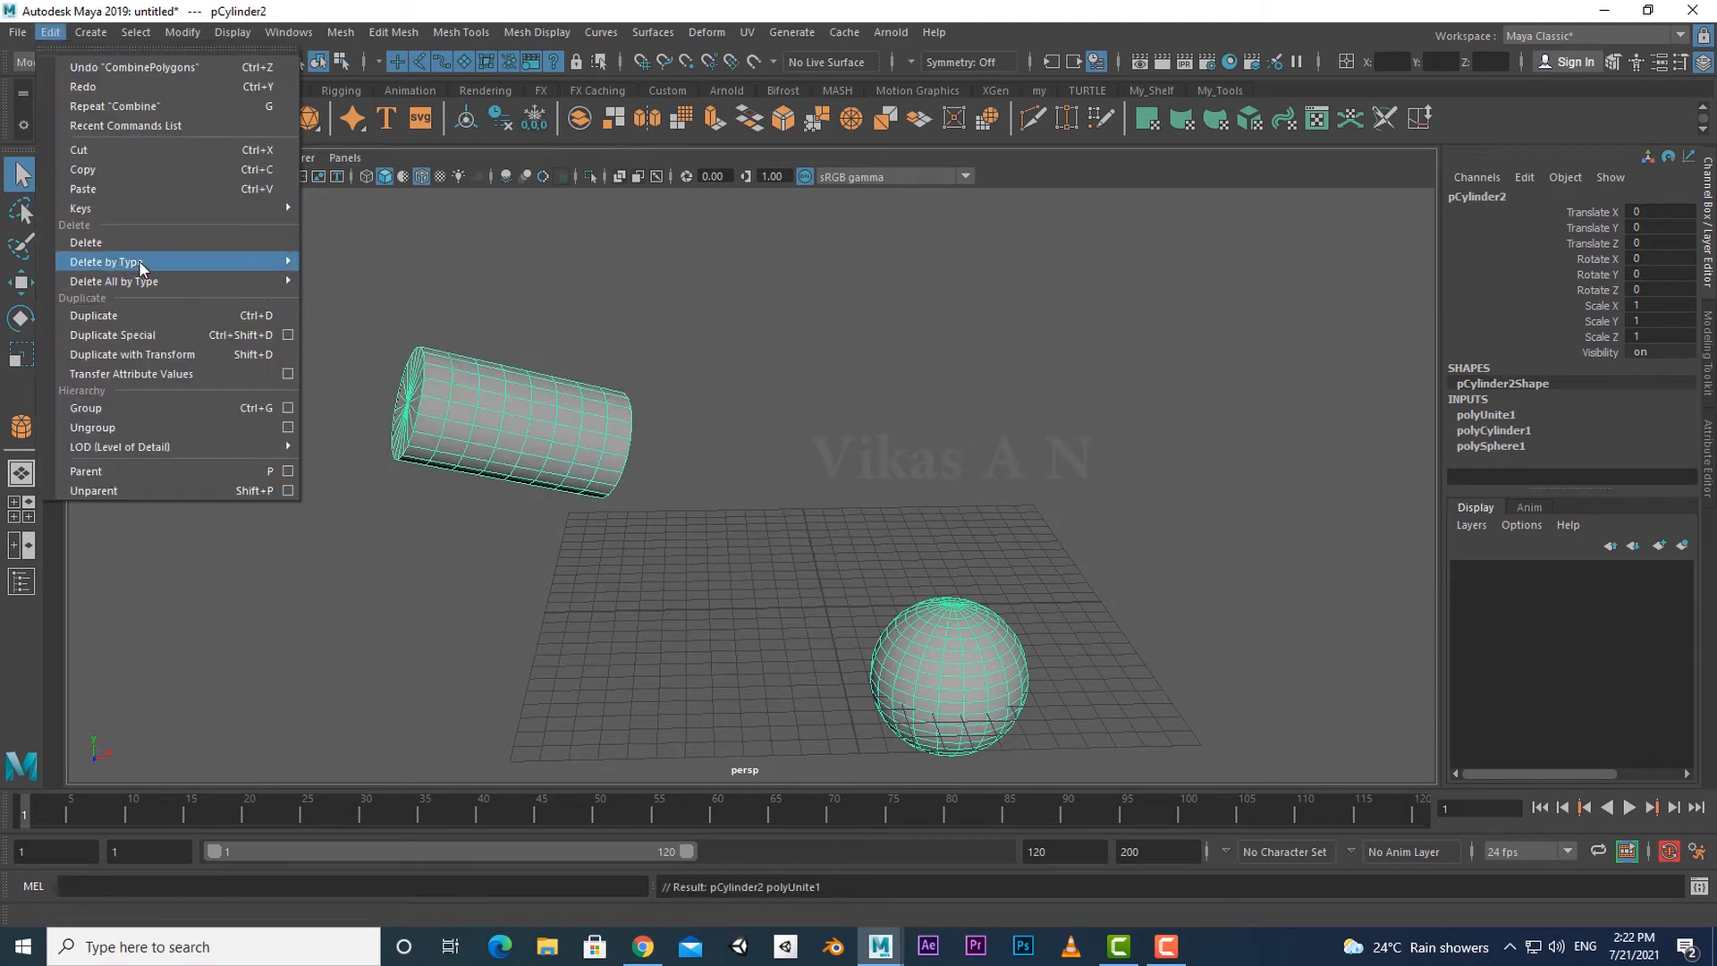
left_click(344, 268)
left_click_drag(388, 379, 988, 551, "alt")
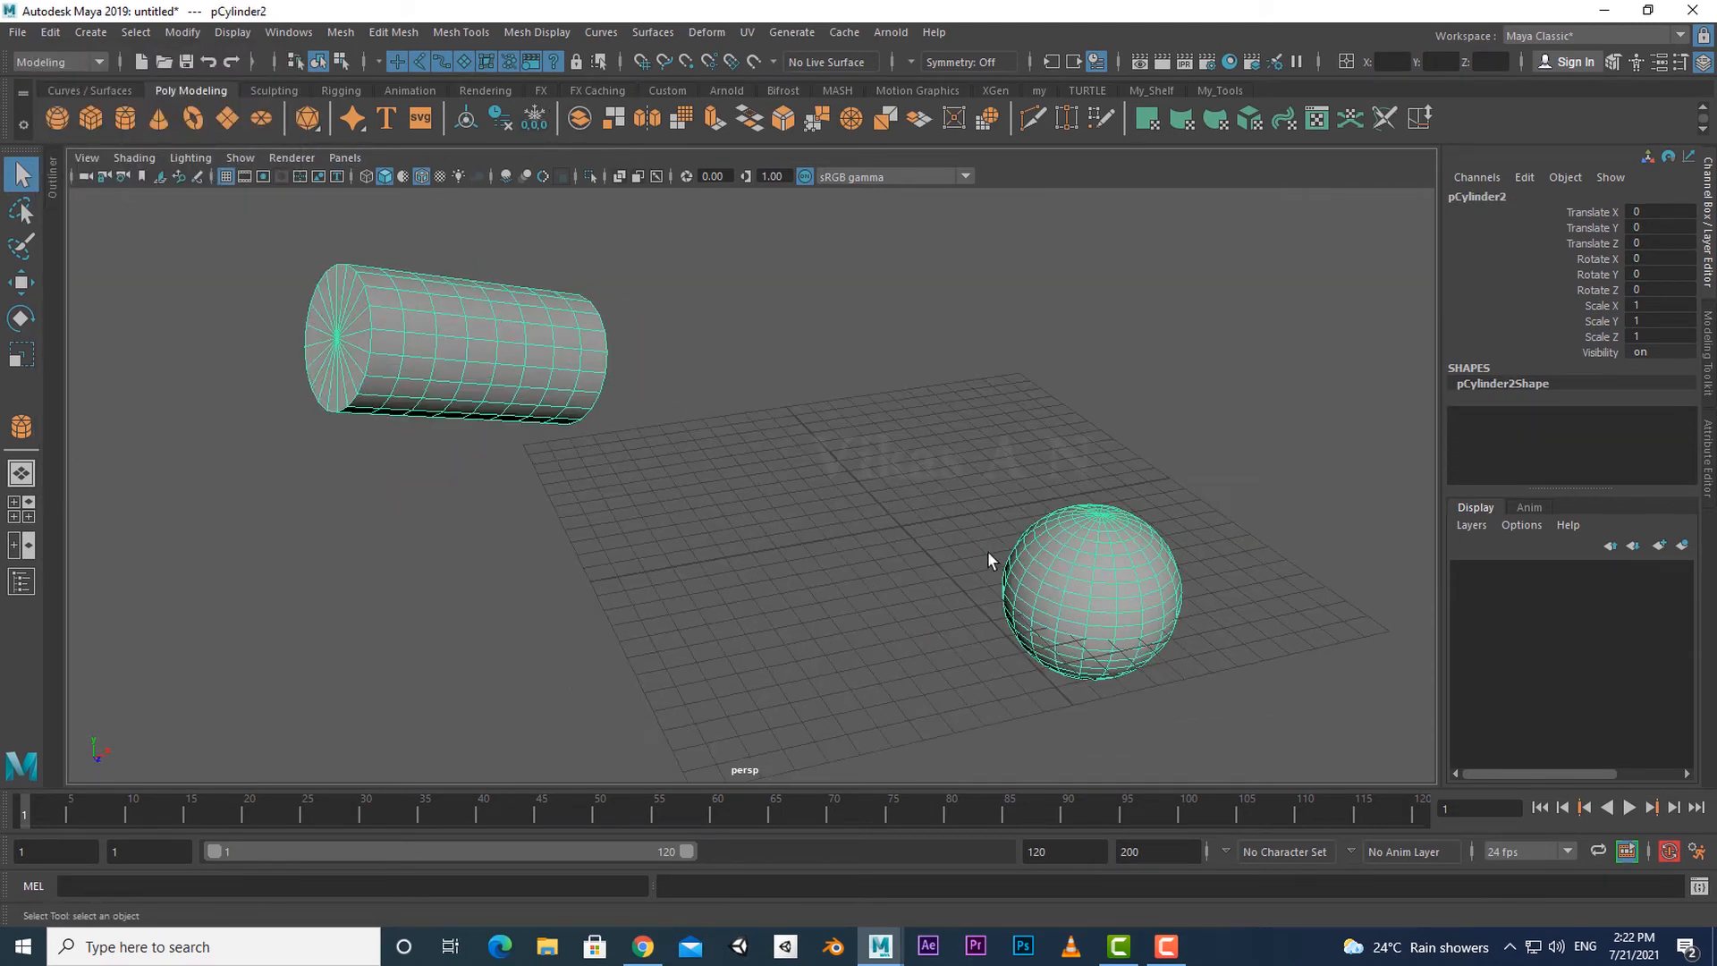
Switch to face selection and select a two-by-two block of faces on the side of the sphere.
right_click_drag(1122, 395, 1124, 455)
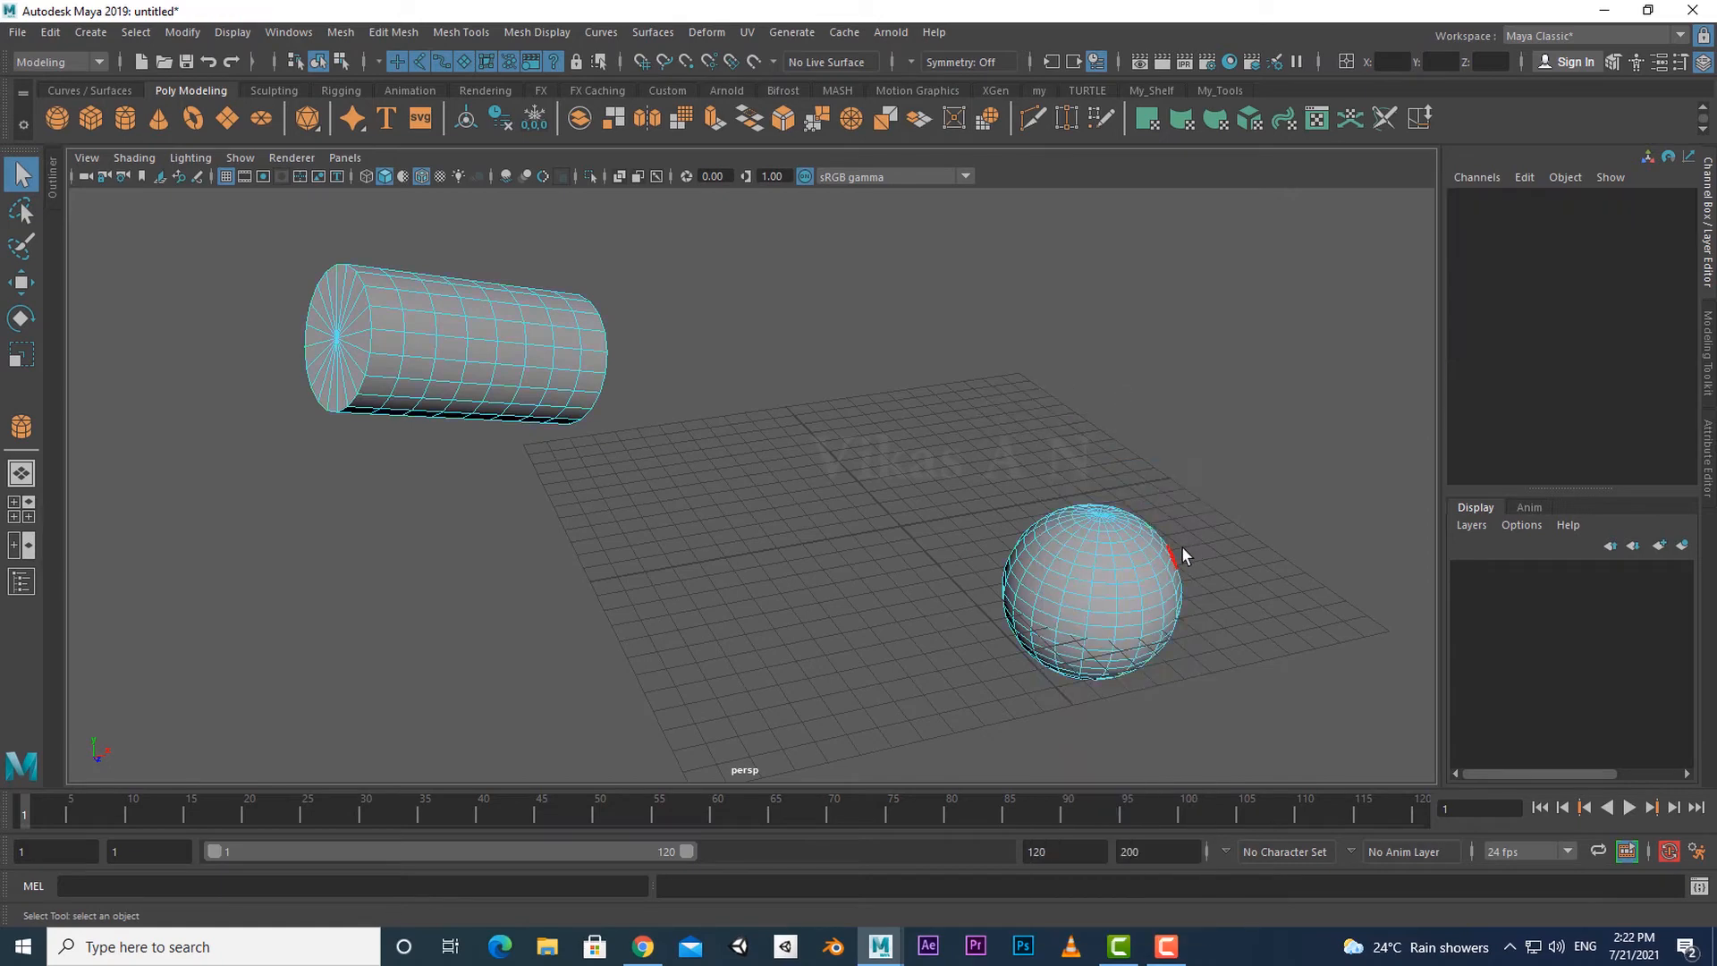
middle_click_drag(1140, 599, 791, 599, "alt")
scroll(787, 608, "up", 3)
left_click_drag(787, 608, 967, 638, "alt")
middle_click_drag(968, 638, 892, 529, "alt")
scroll(893, 531, "up", 3)
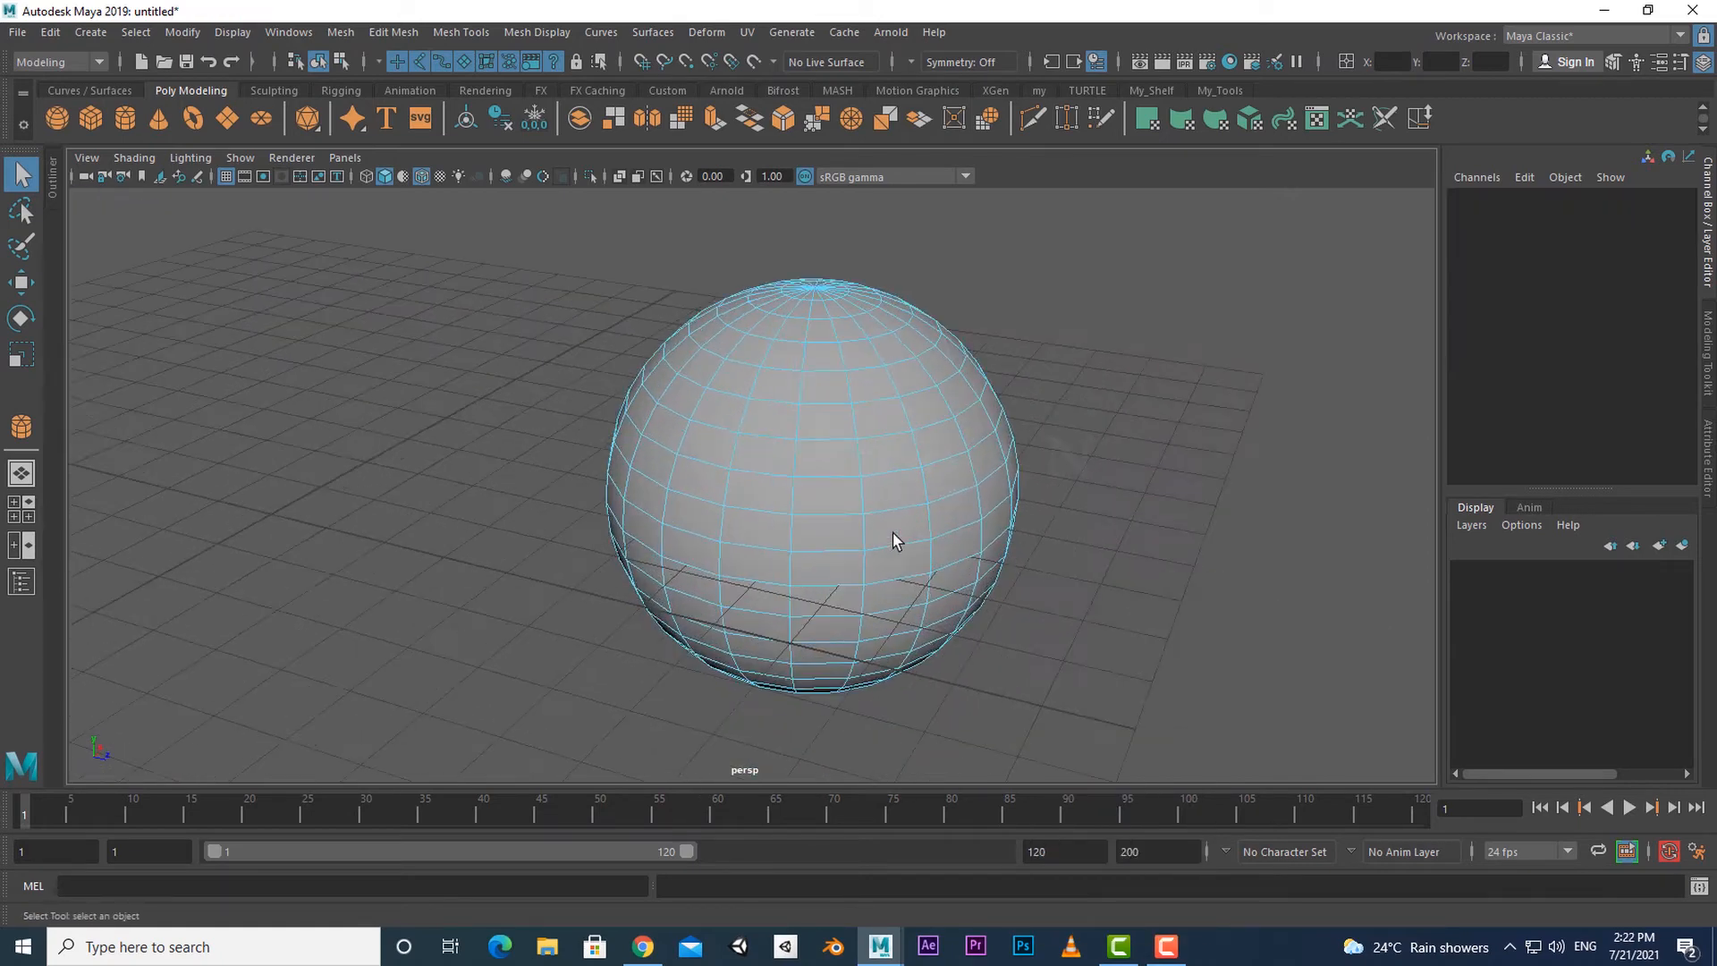
left_click(828, 461)
left_click(886, 488, "shift")
left_click(826, 498, "shift")
scroll(823, 608, "down", 8)
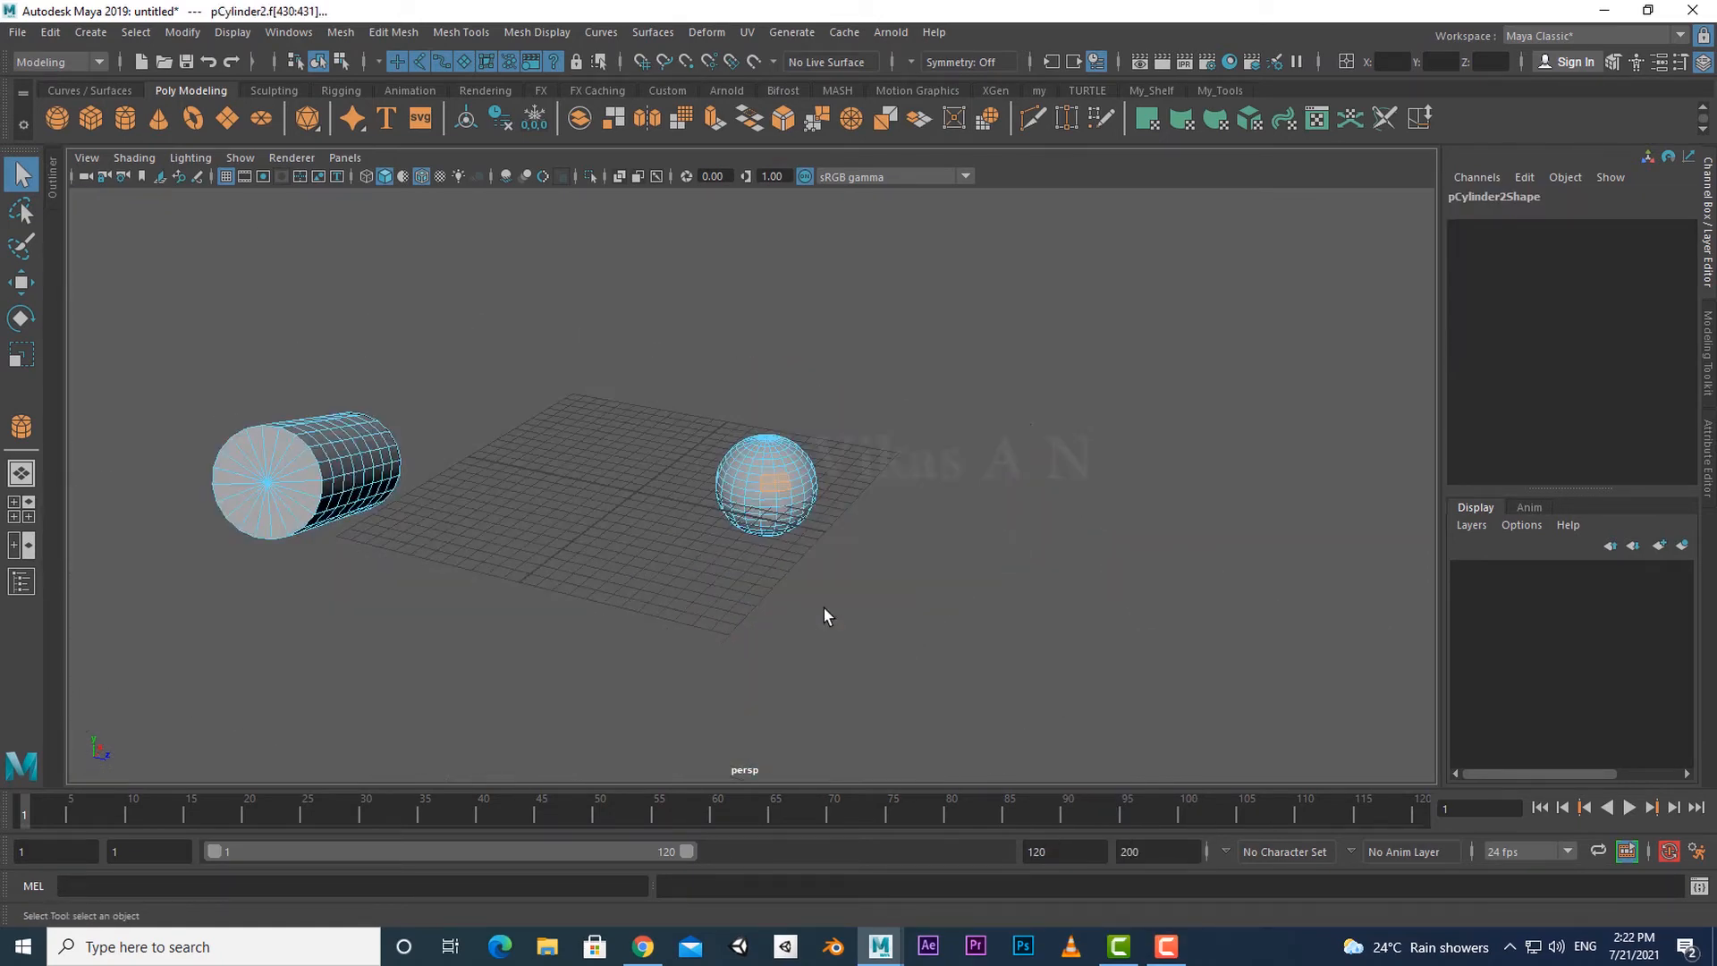
Add a two-by-two block of faces on the cylinder's side to the selection.
left_click_drag(824, 608, 554, 465, "alt")
middle_click_drag(555, 465, 737, 630, "alt")
scroll(738, 630, "up", 3)
scroll(706, 633, "up", 2)
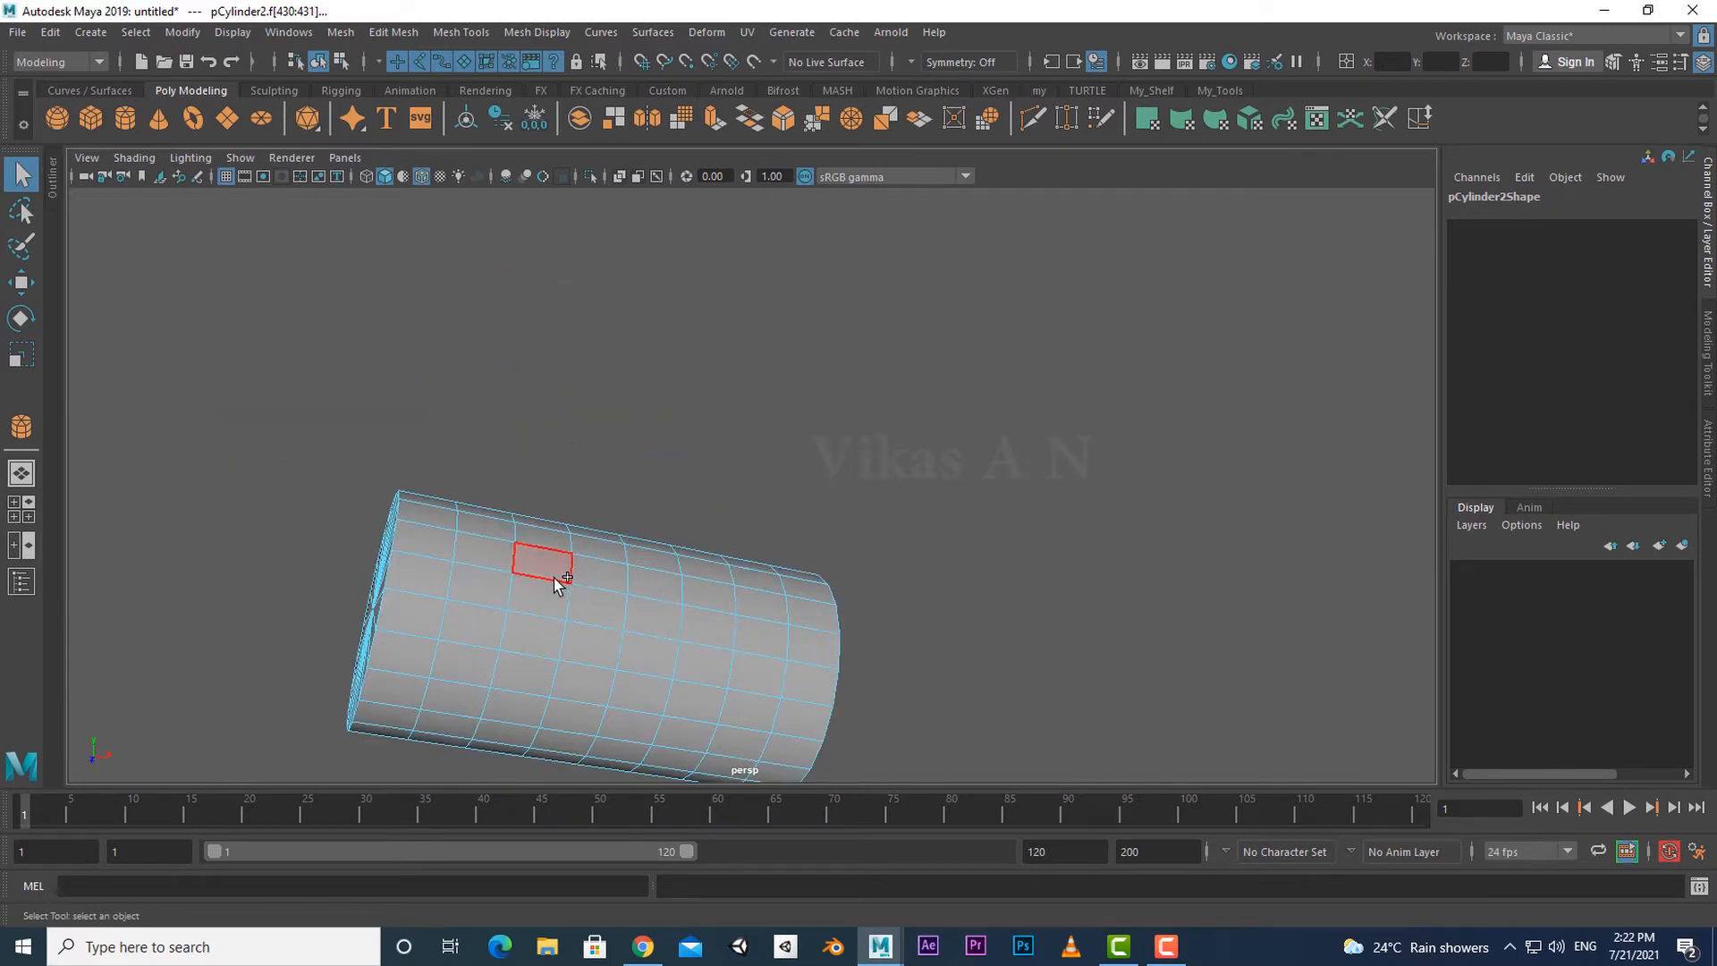
left_click(596, 597)
left_click(533, 594, "shift")
scroll(663, 578, "down", 4)
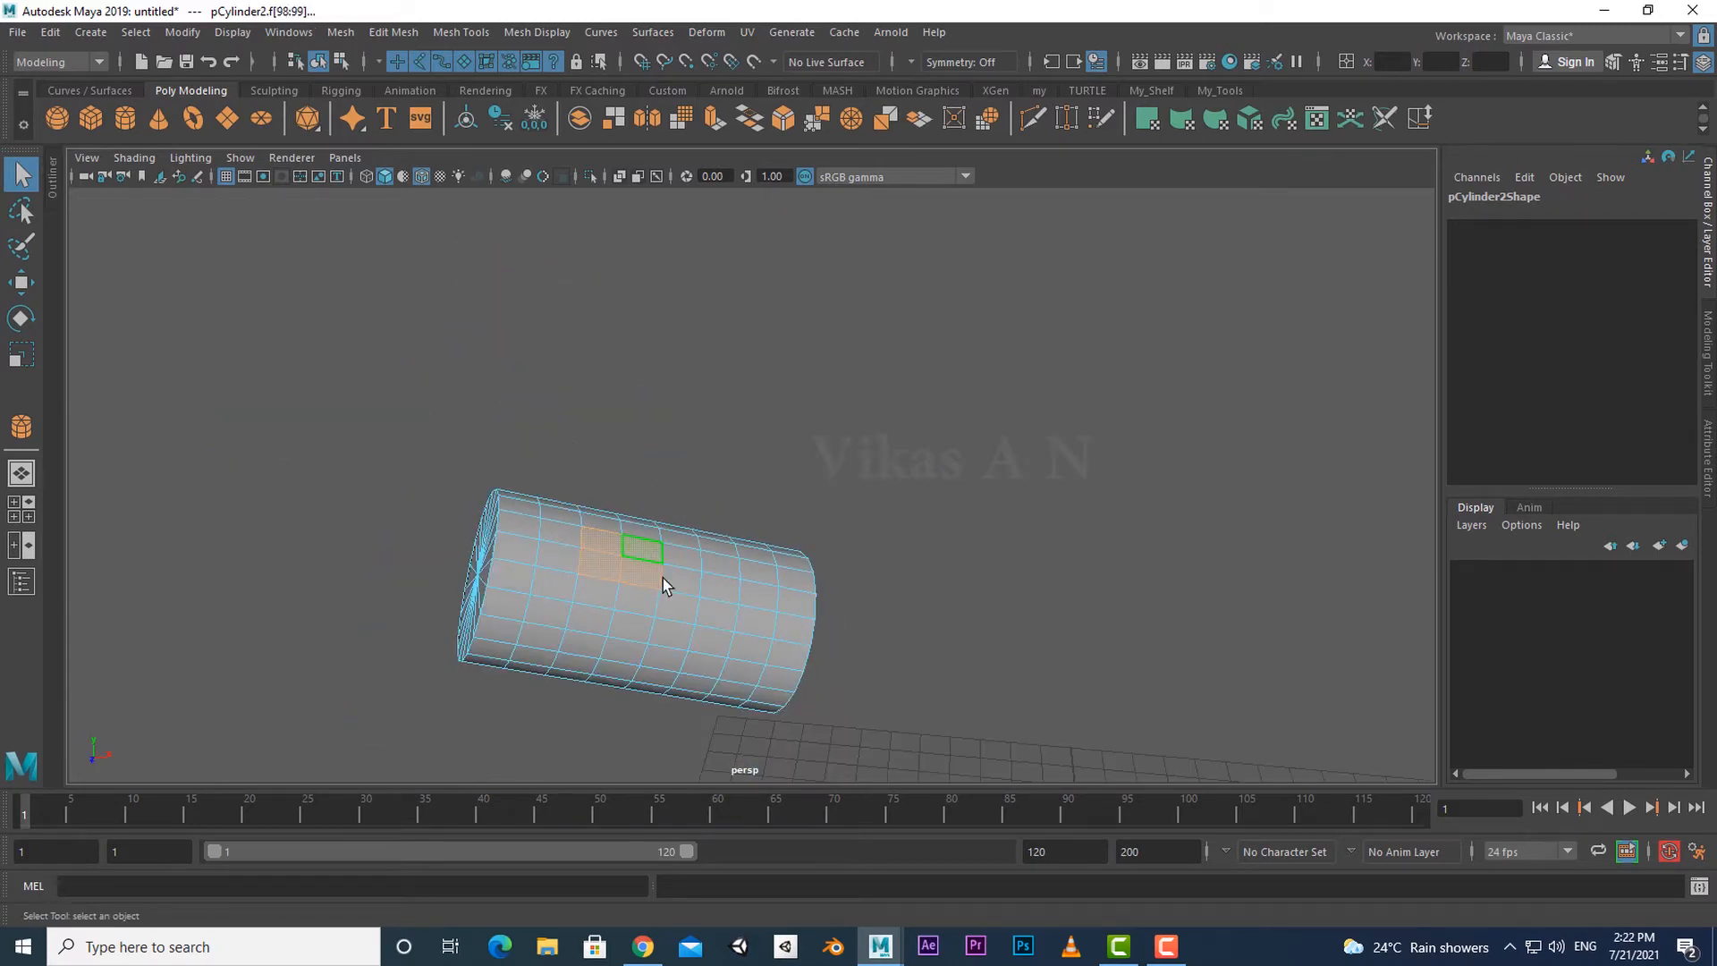
middle_click_drag(781, 684, 732, 569, "alt")
scroll(647, 455, "down", 1)
middle_click_drag(939, 639, 911, 570, "alt")
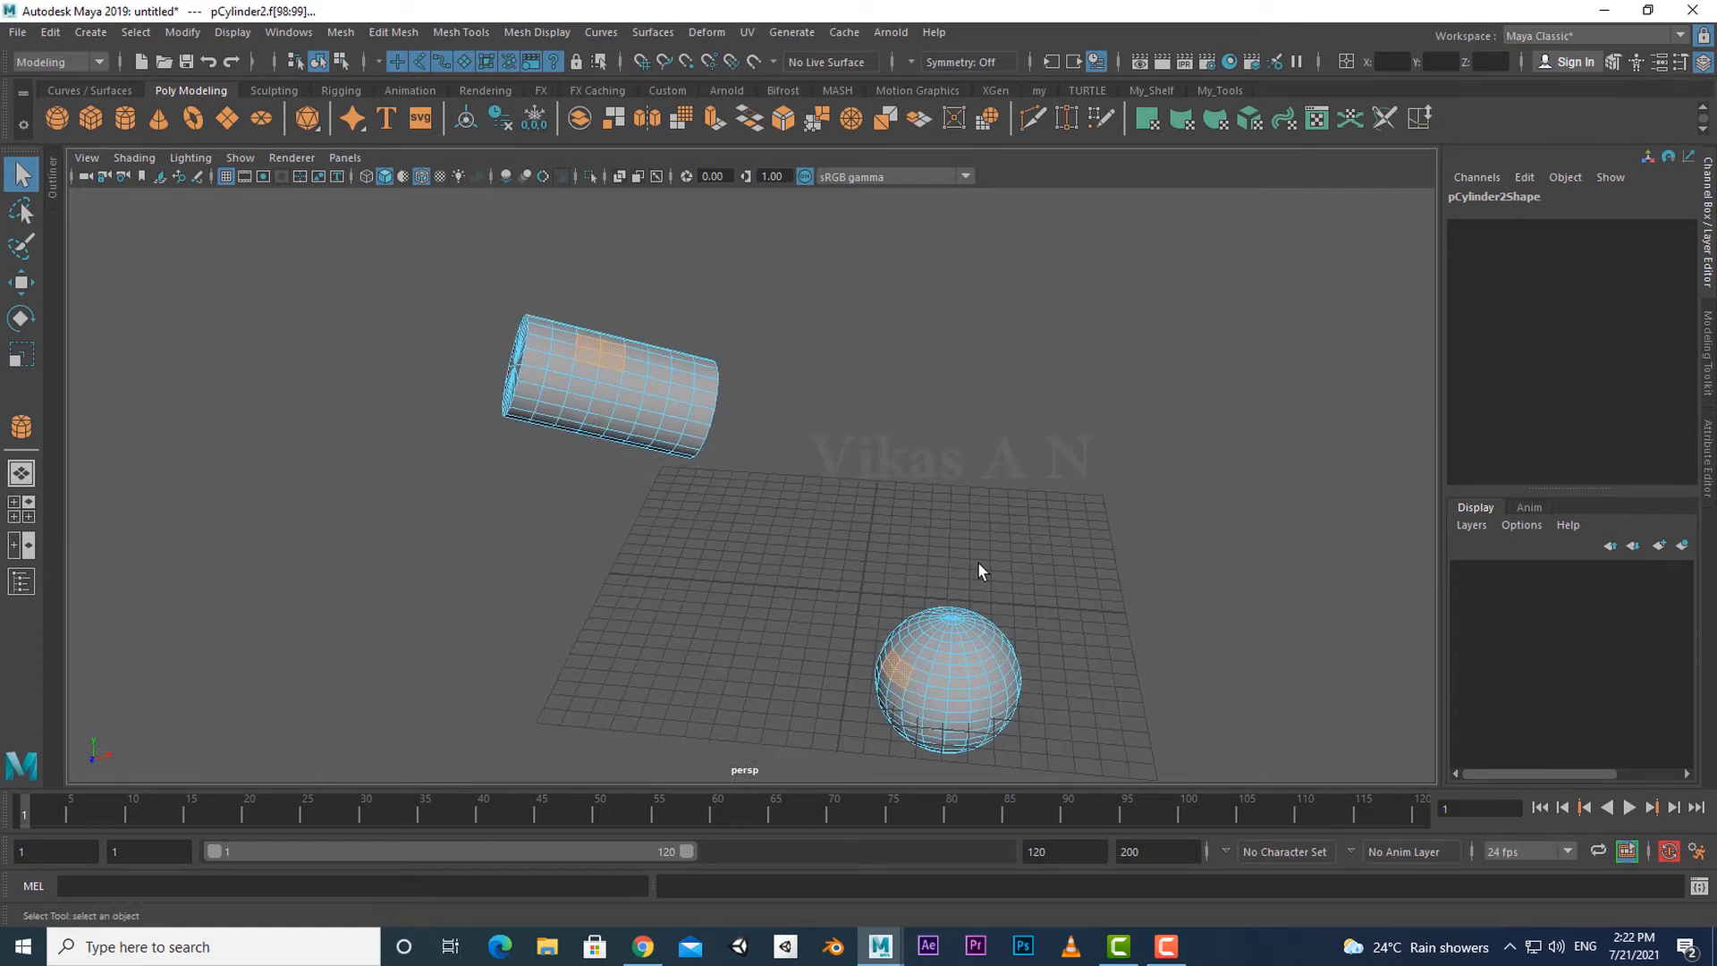
left_click_drag(978, 562, 765, 615, "alt")
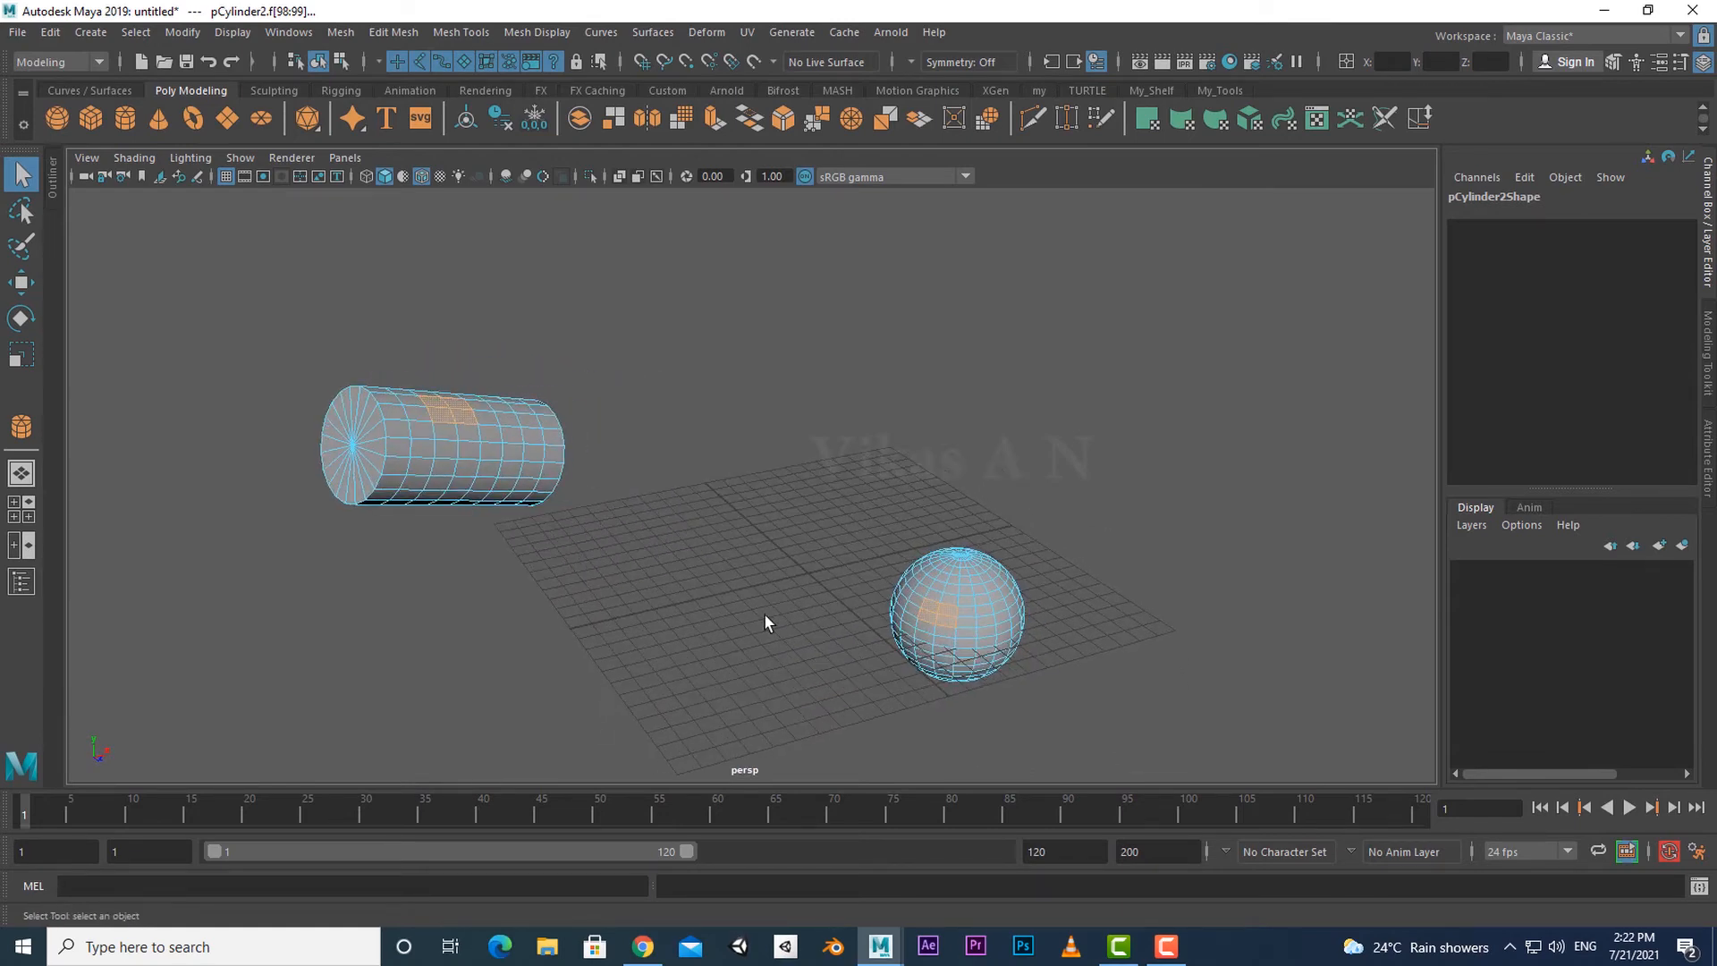
Reset the Bridge Faces options and bridge the selected cylinder and sphere faces with the bridge type Smooth path + curve.
right_click_drag(743, 420, 701, 695, "shift")
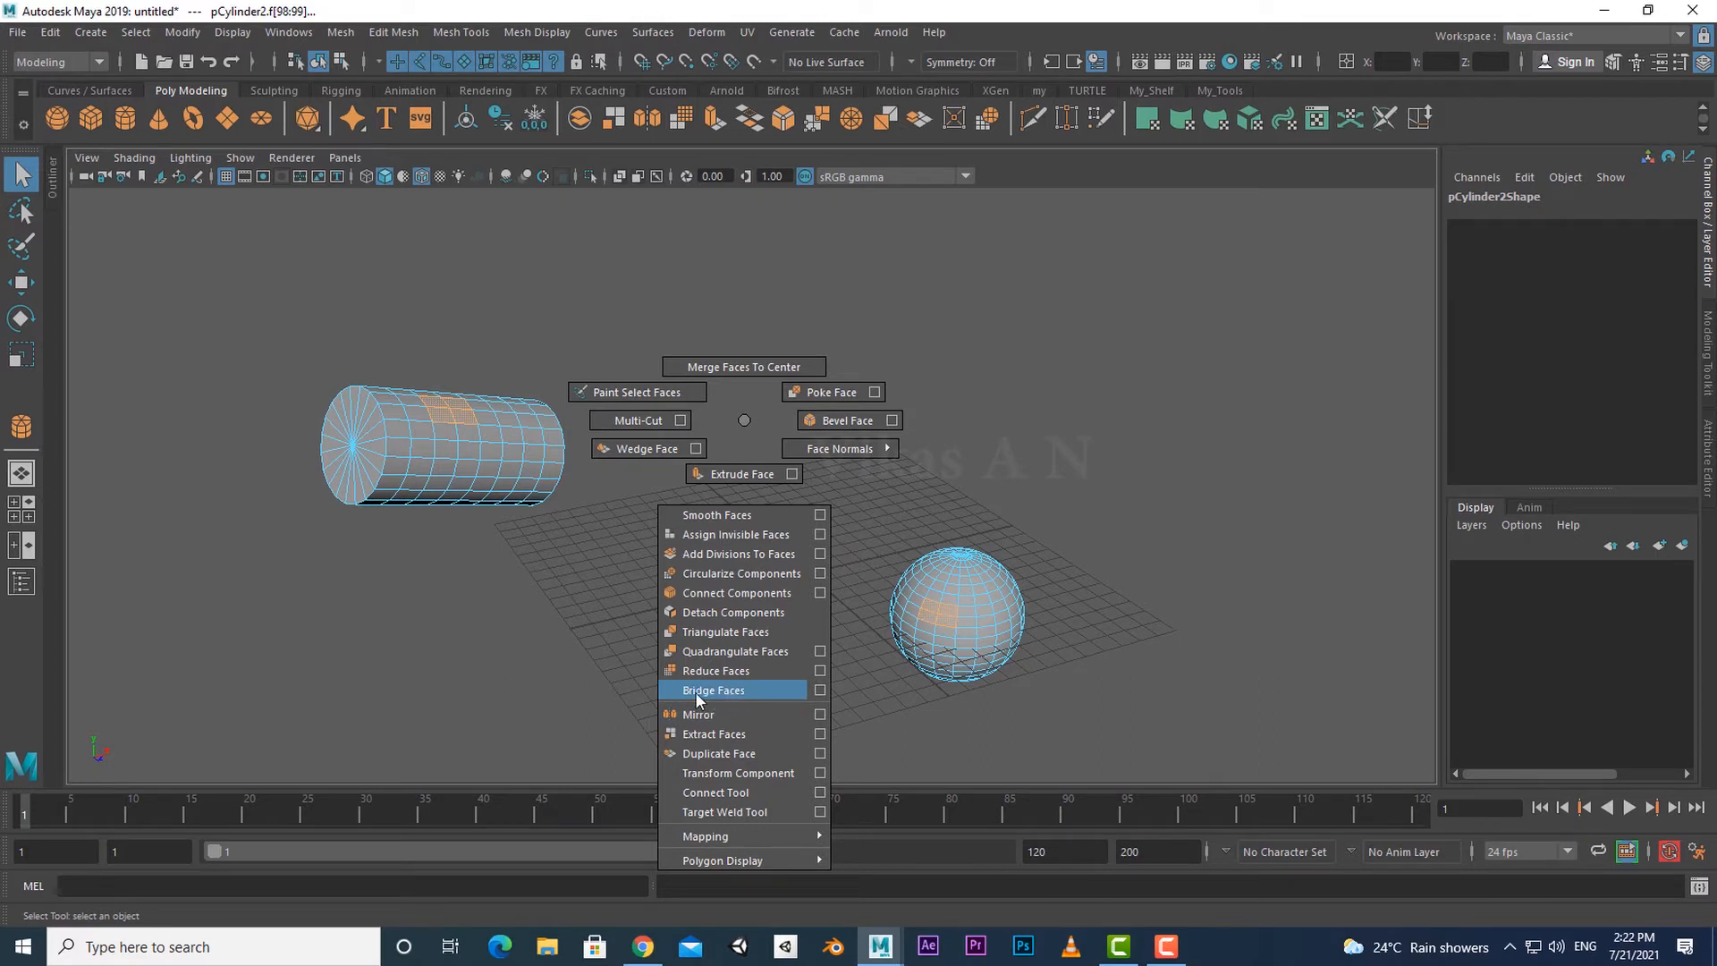
right_click_drag(721, 692, 820, 691, "shift")
left_click_drag(362, 93, 1080, 83)
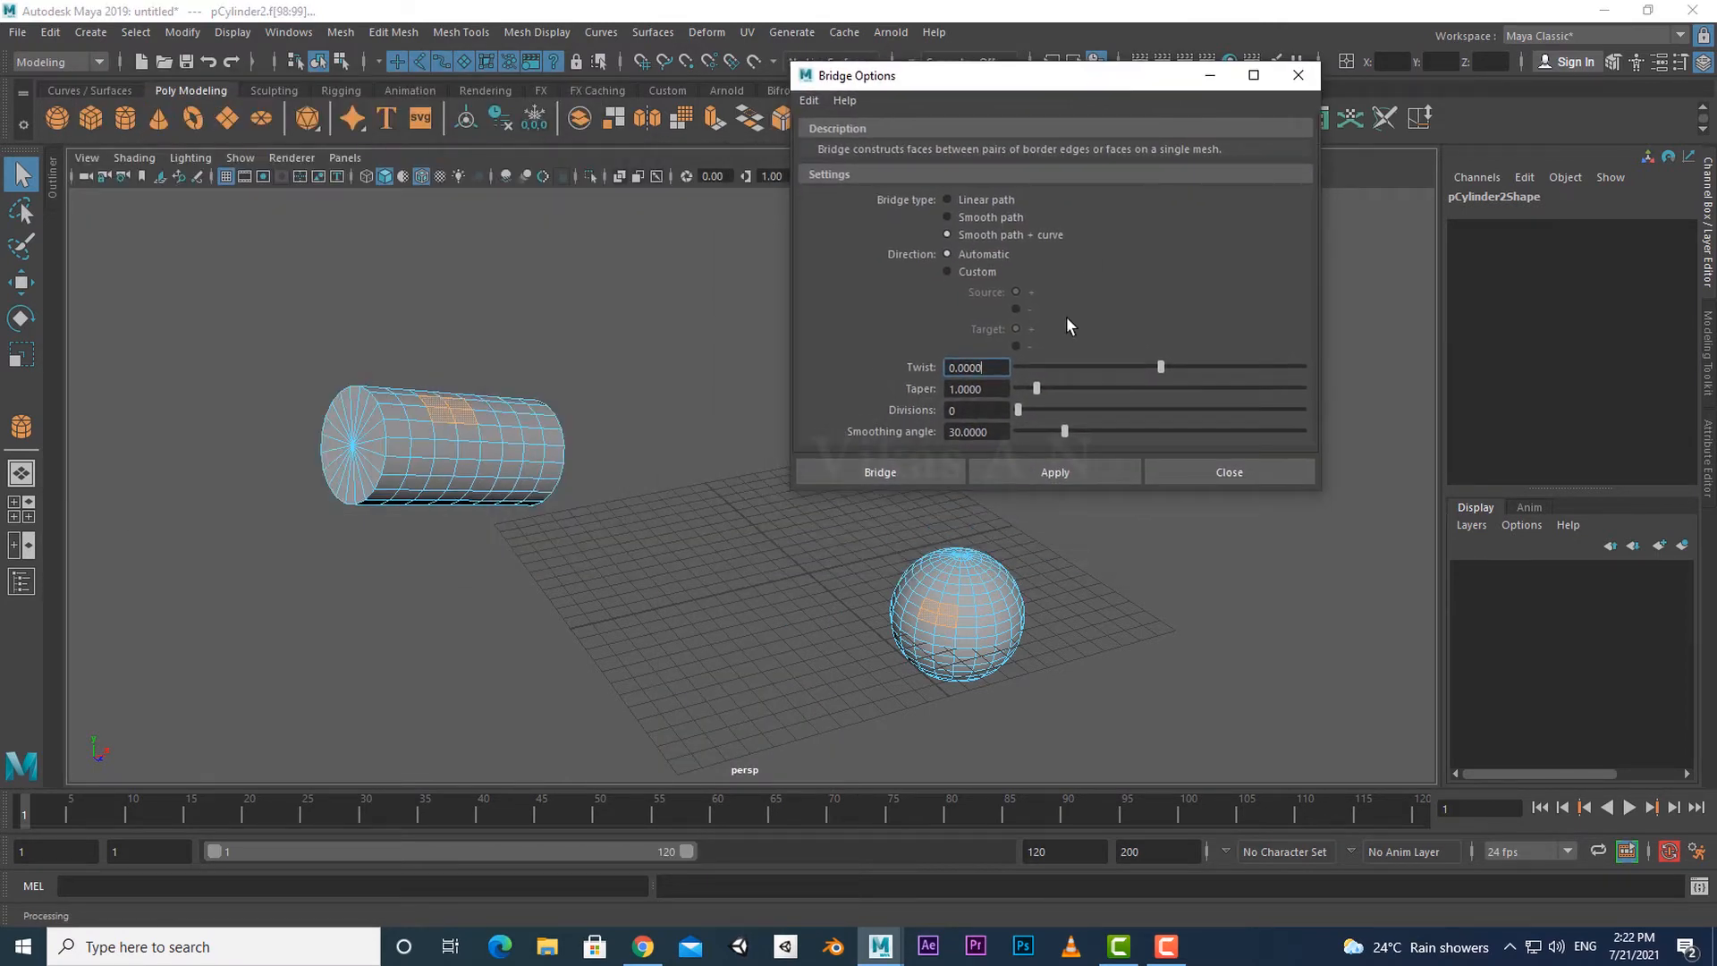
left_click(809, 102)
left_click(840, 141)
left_click(1057, 238)
left_click(926, 477)
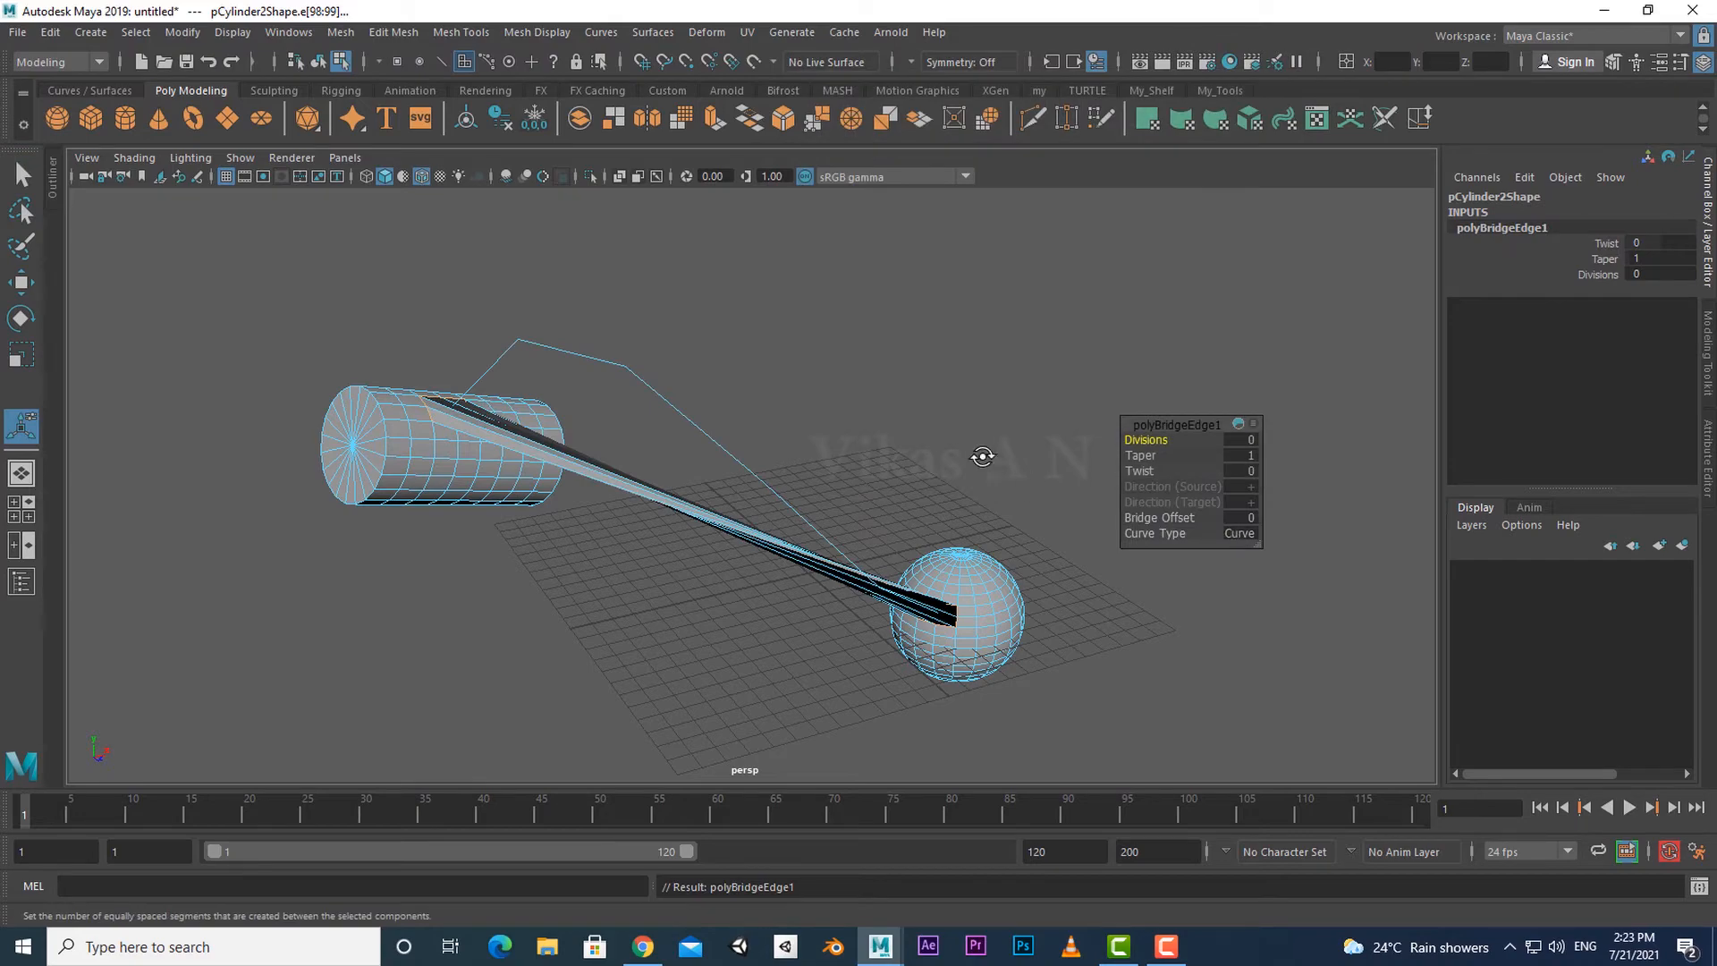
Examine the bridge between the cylinder and sphere and its generated curve from several angles.
left_click_drag(977, 456, 622, 416, "alt")
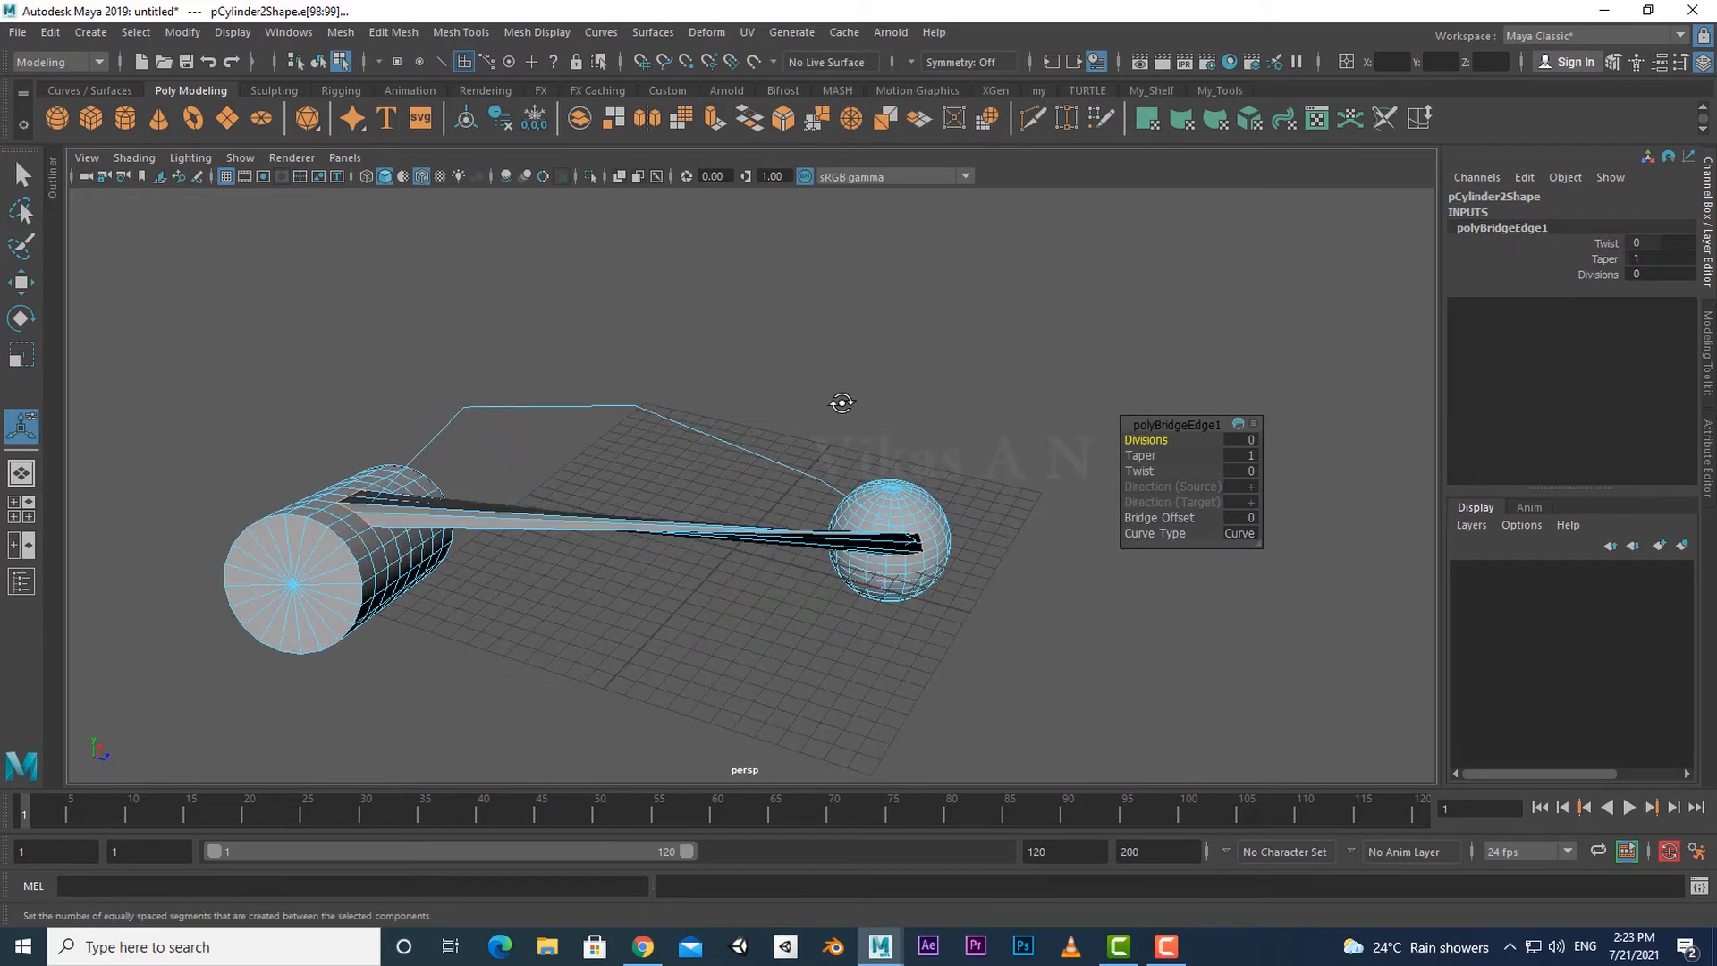
left_click_drag(841, 402, 916, 379, "alt")
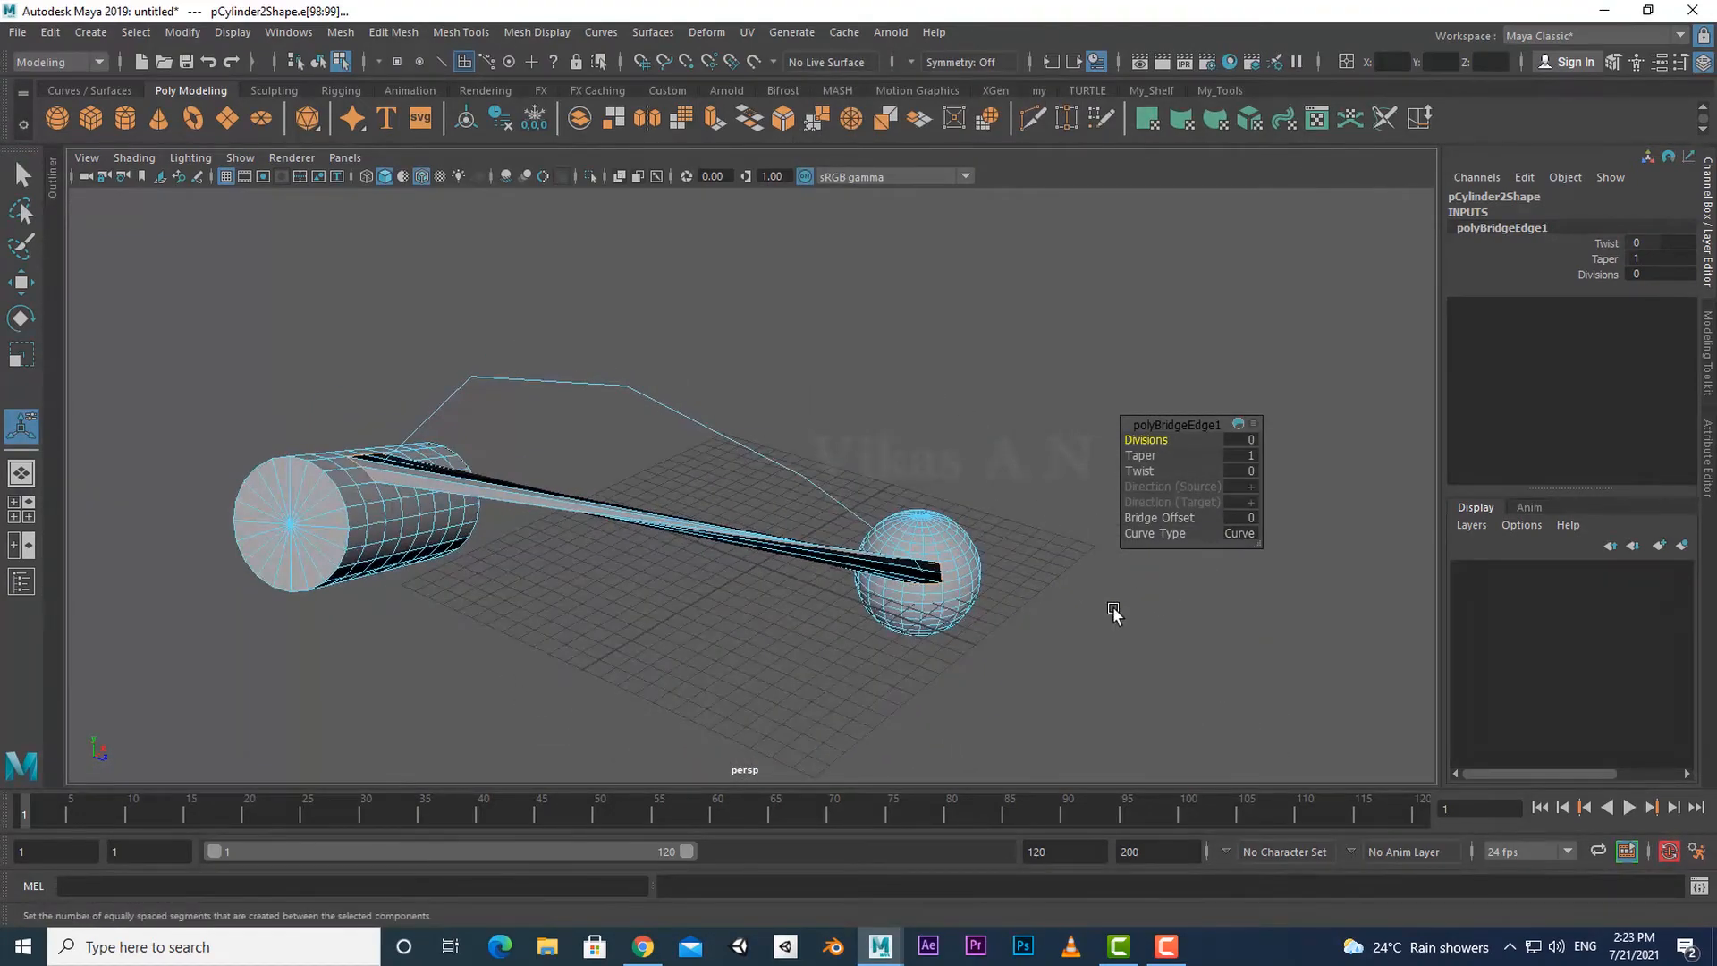
left_click_drag(1112, 608, 1107, 586, "alt")
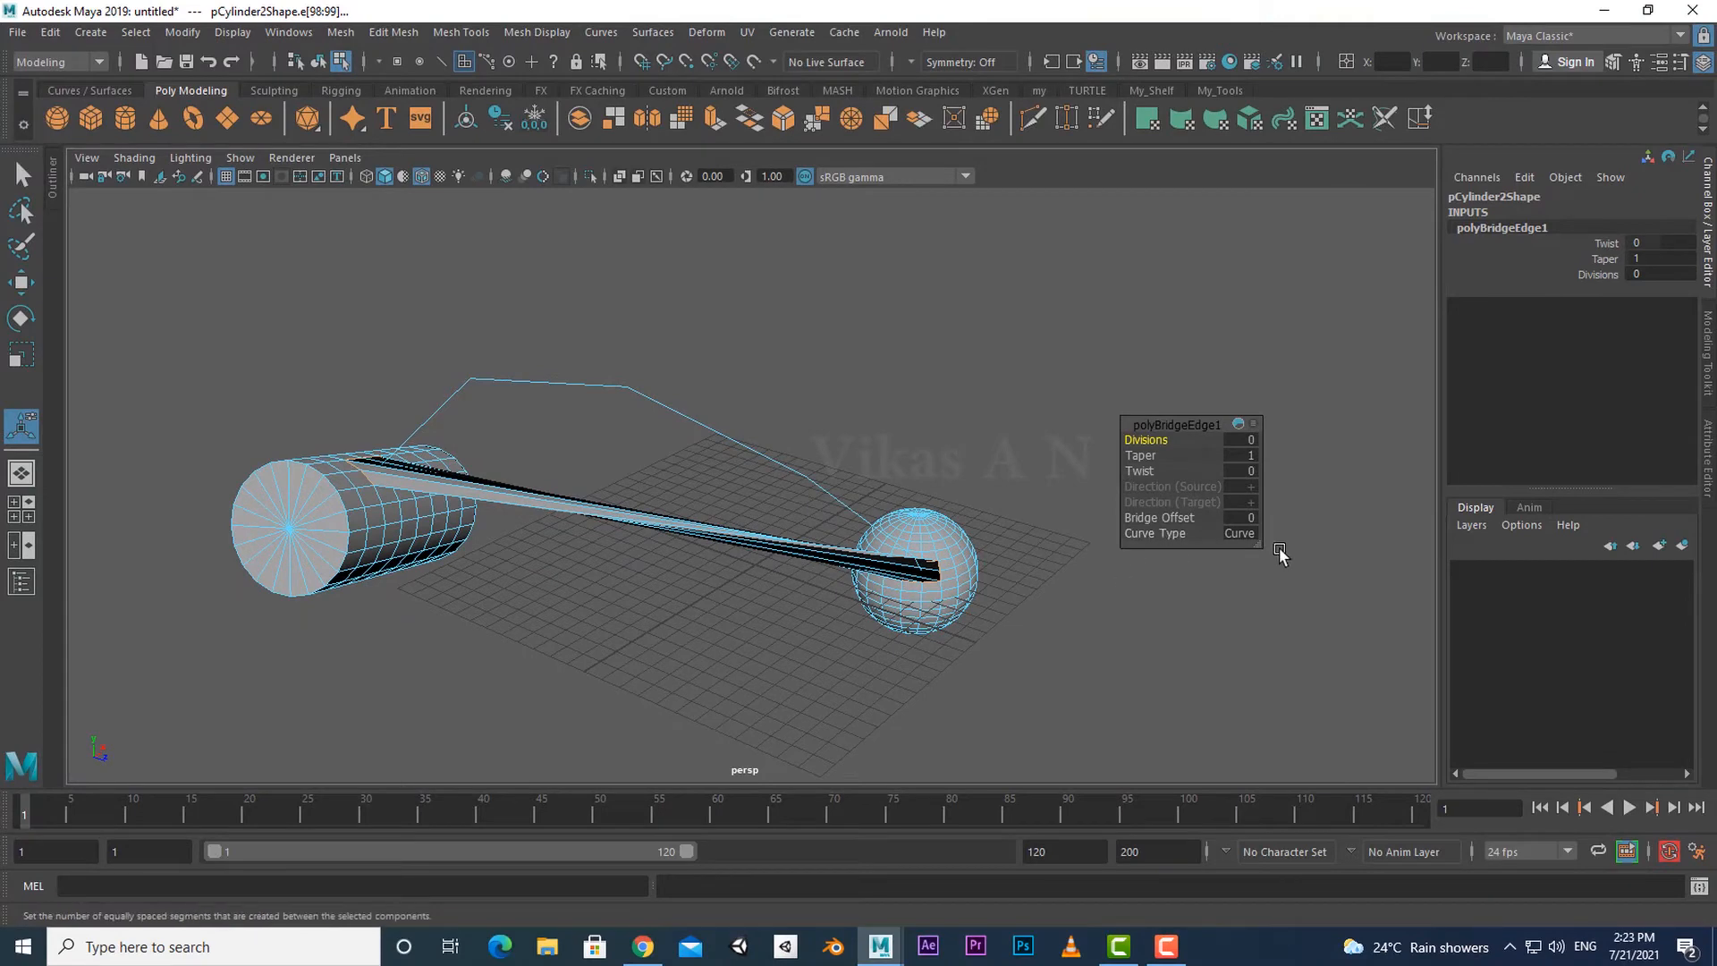
left_click_drag(1280, 554, 1155, 537, "alt")
left_click_drag(814, 508, 683, 528, "alt")
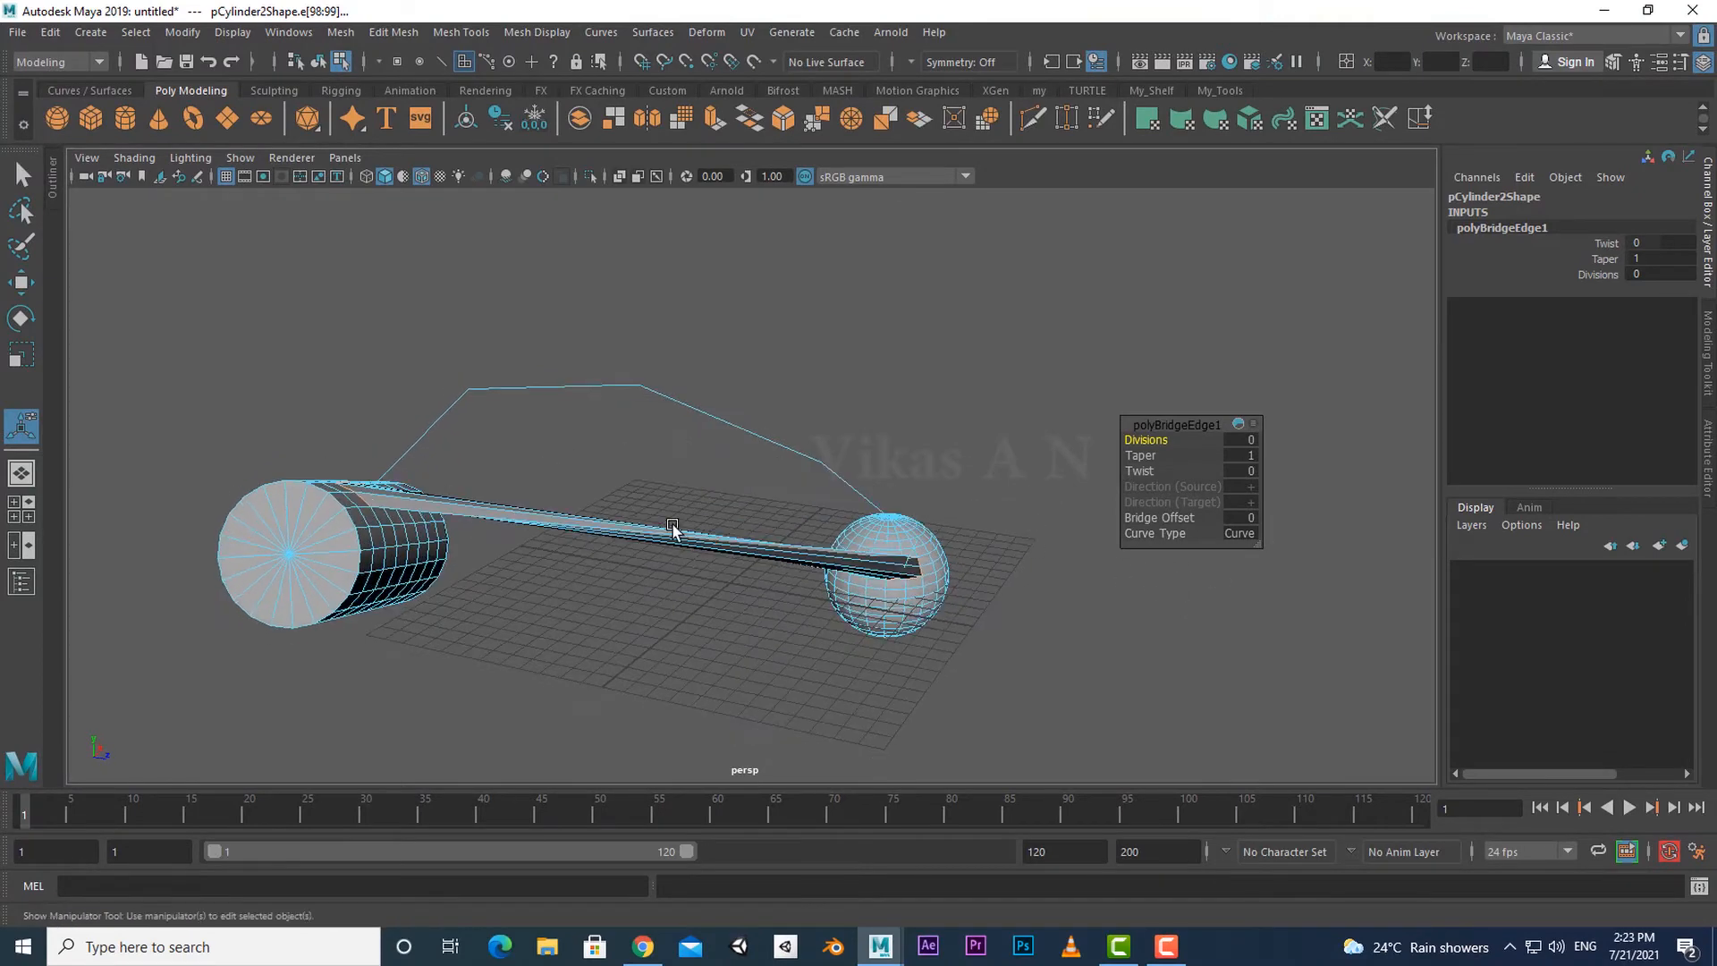
Set the bridge's divisions to 22 so that it follows the curve between the cylinder and the sphere.
left_click_drag(1133, 440, 587, 322)
left_click_drag(1140, 440, 1174, 440)
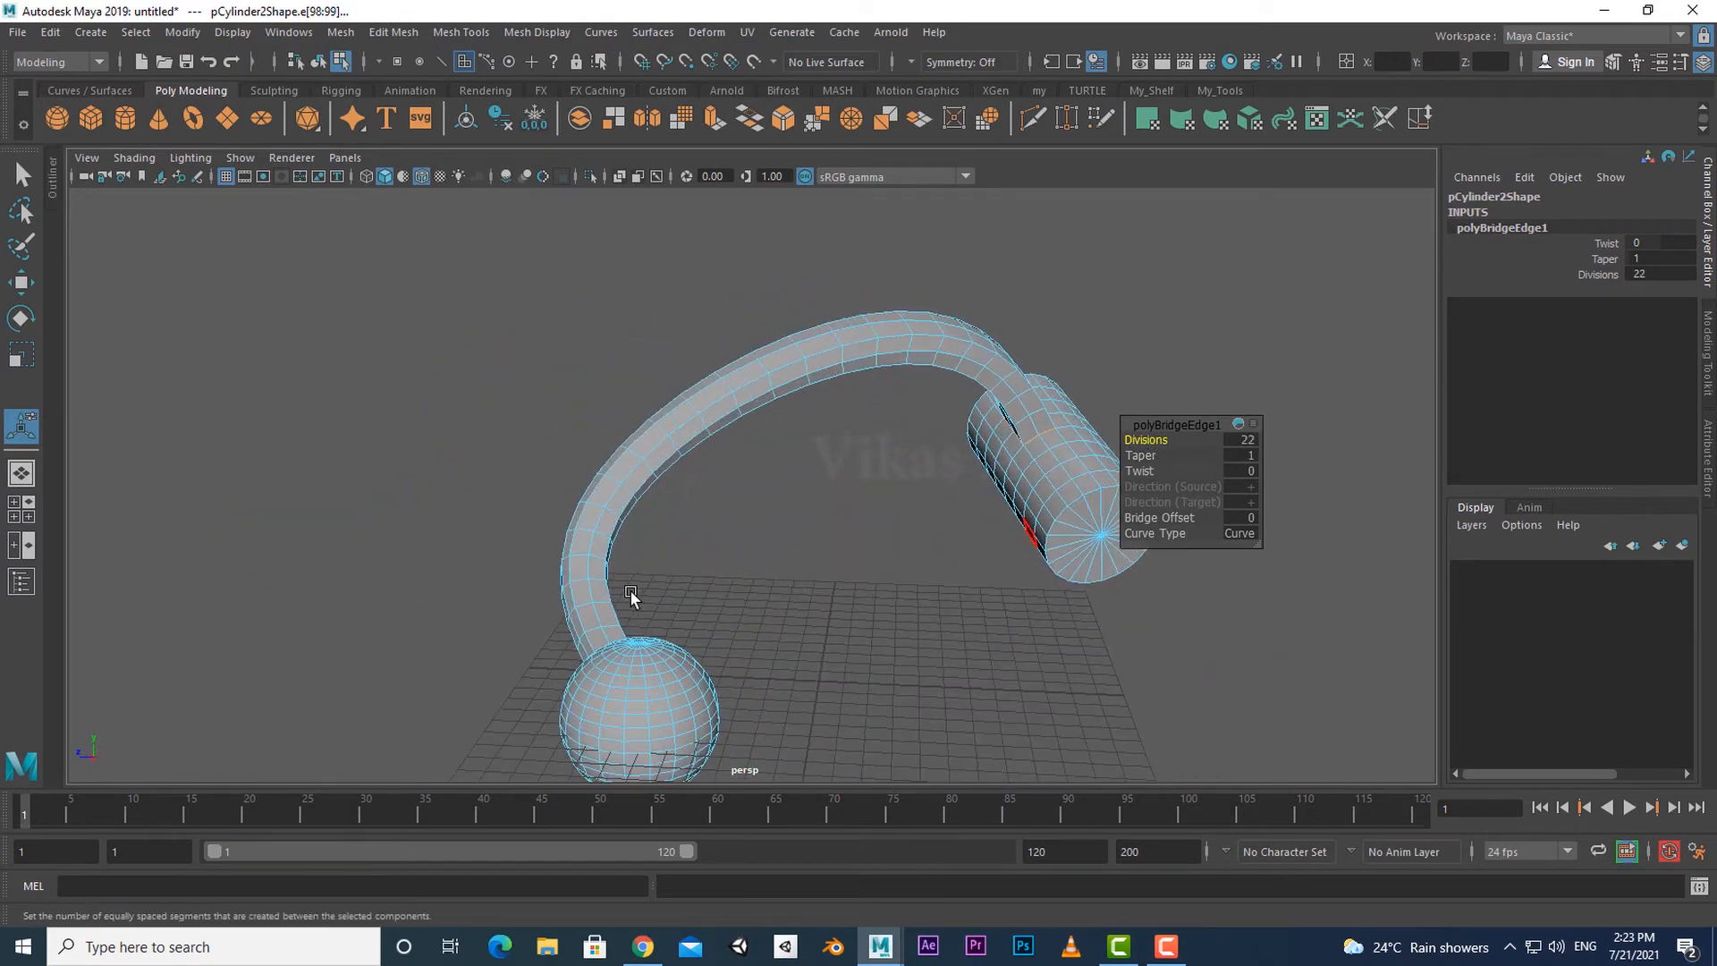
left_click_drag(631, 590, 981, 650, "alt")
scroll(894, 657, "up", 3)
left_click_drag(831, 634, 1267, 652, "alt")
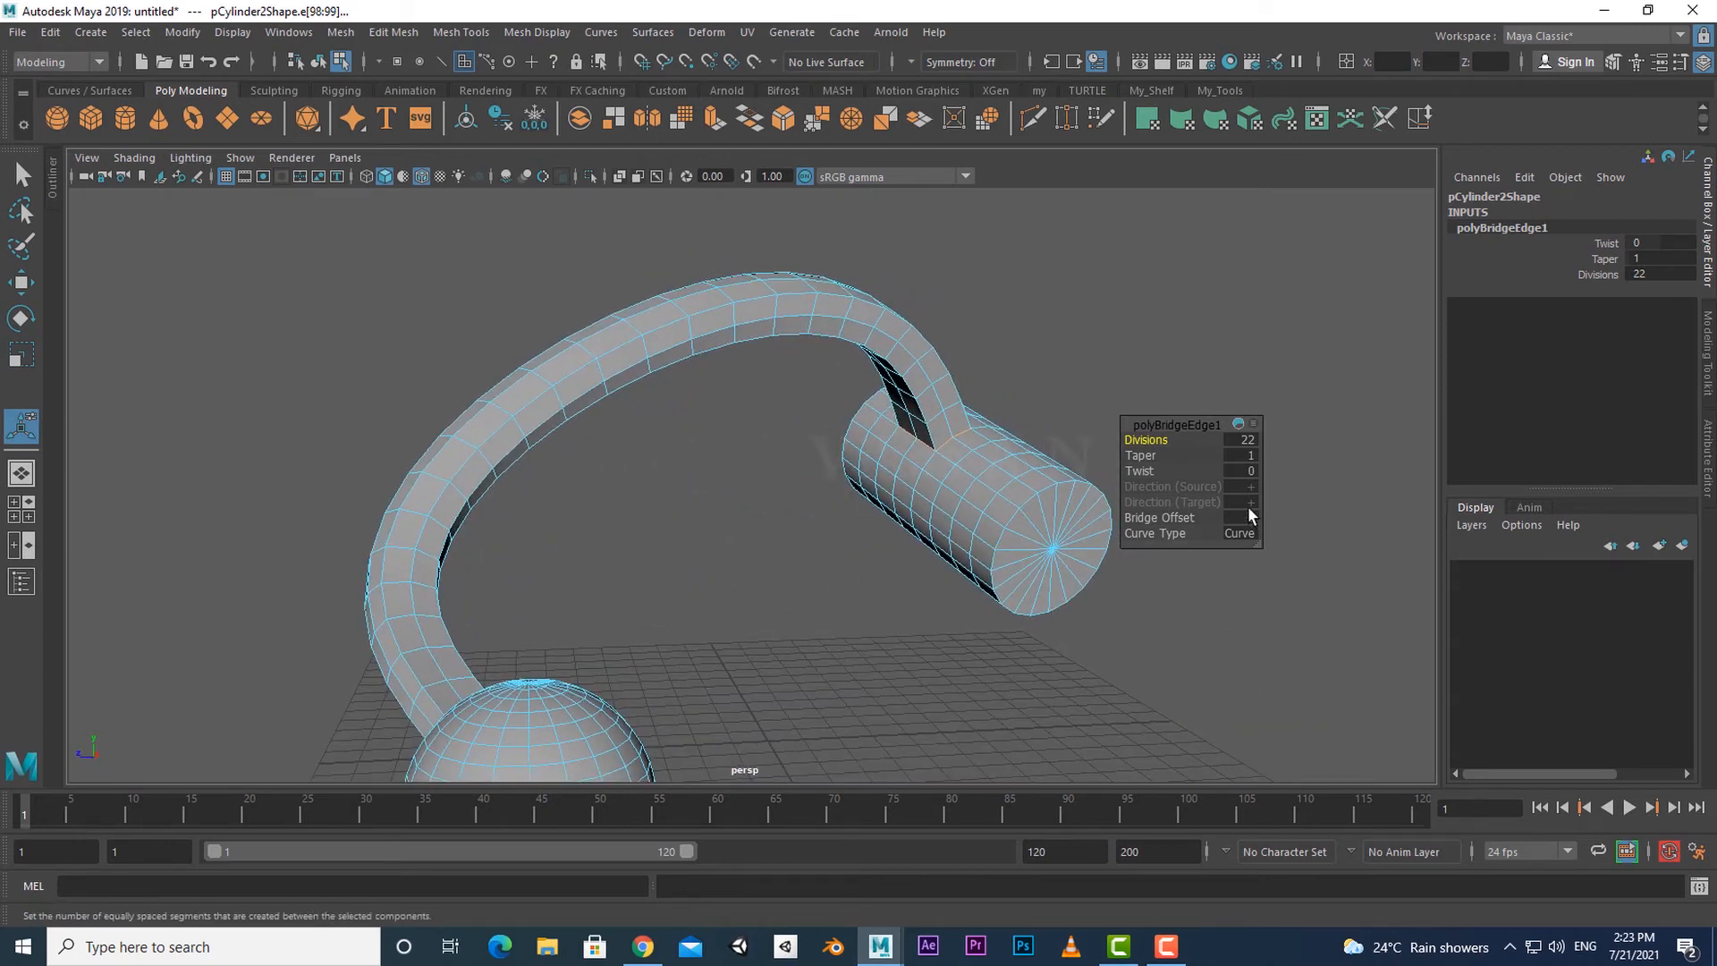
Change the bridge's curve type to Blend and check the shape from the other side.
left_click(1242, 533)
left_click(1285, 572)
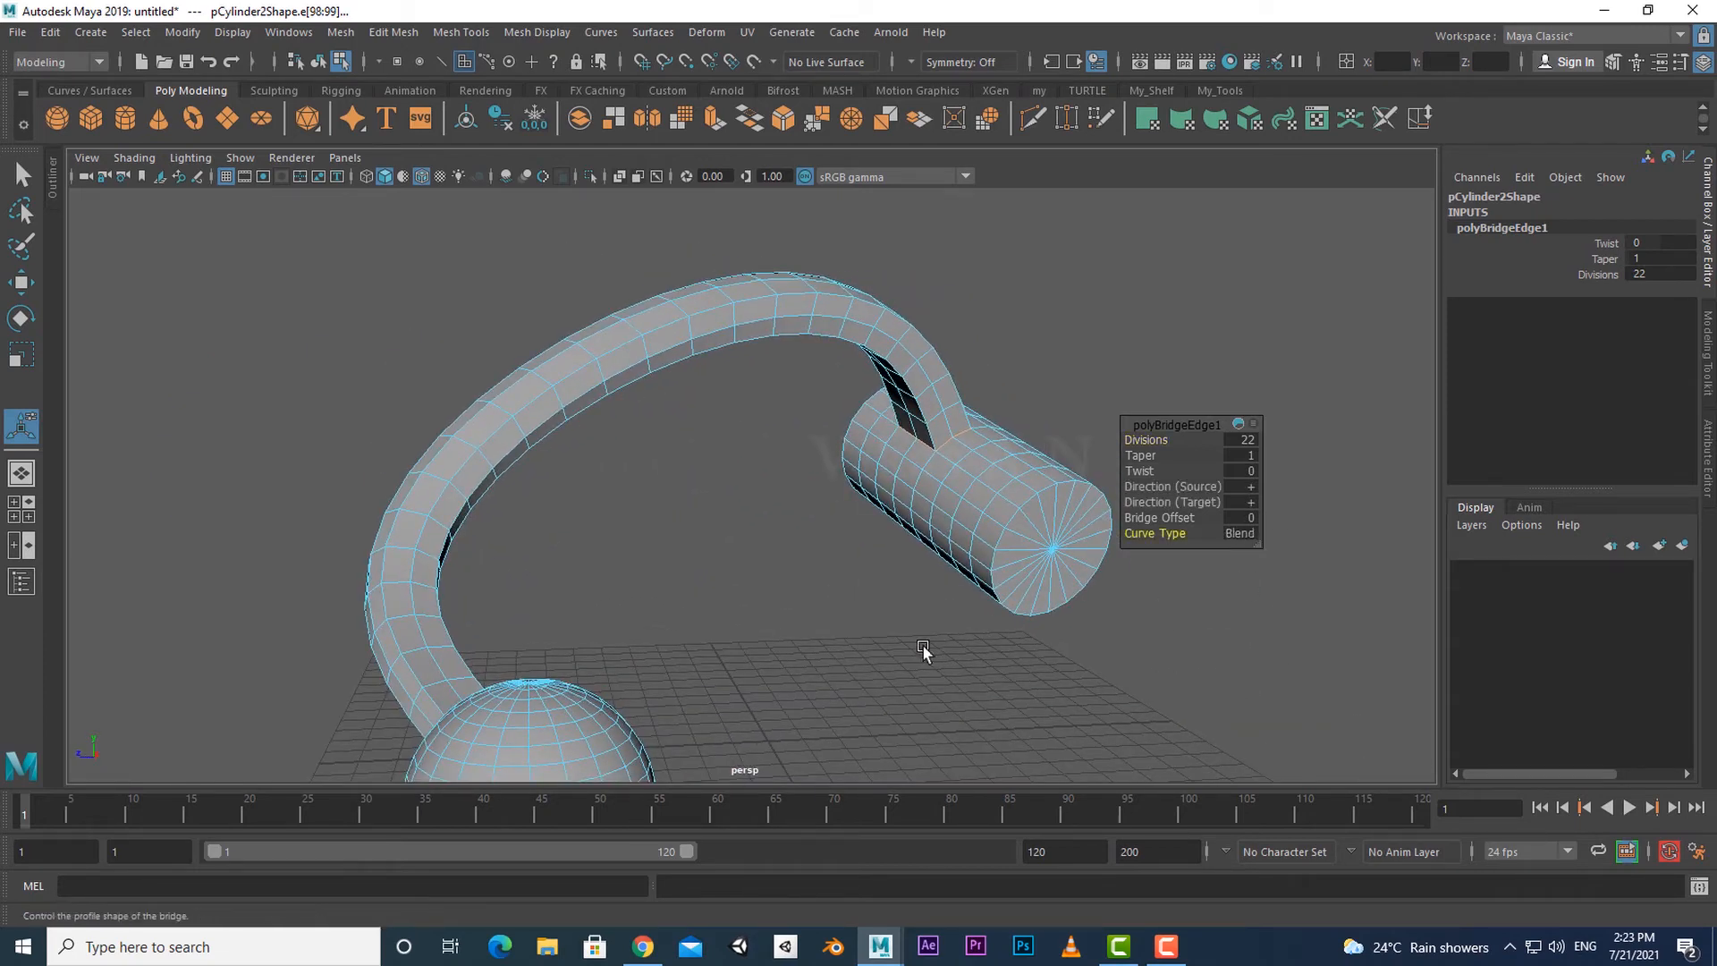
scroll(805, 662, "down", 2)
left_click_drag(805, 662, 1015, 659, "alt")
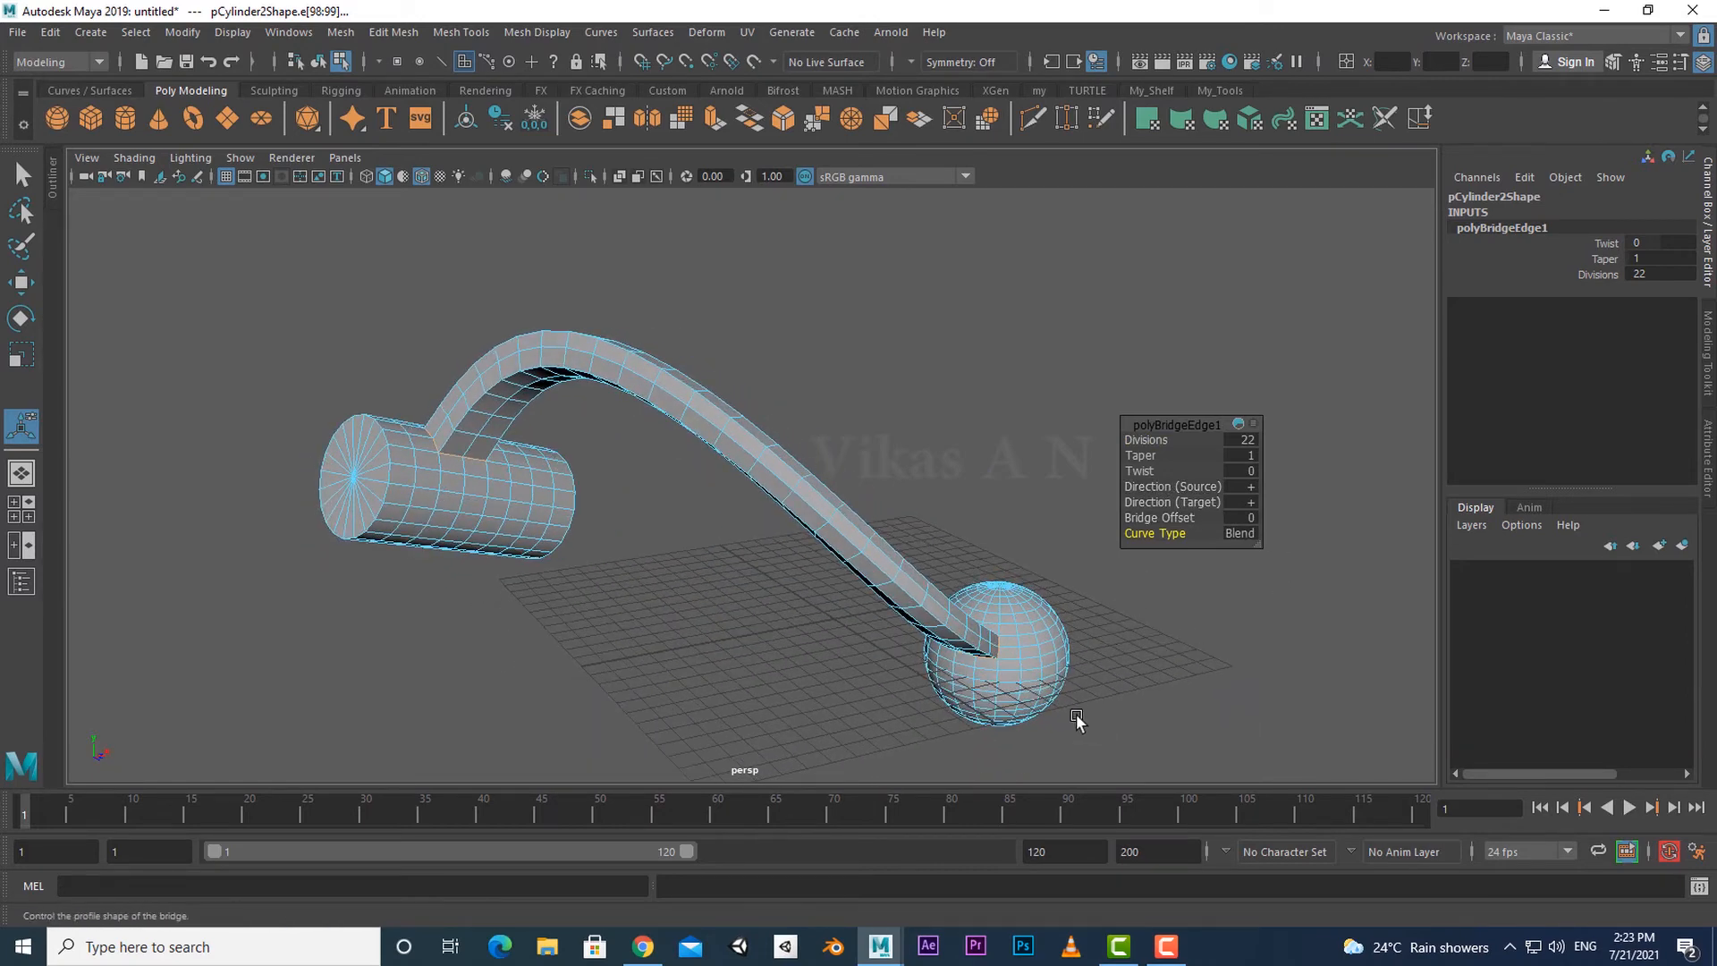
left_click_drag(1076, 715, 1053, 711, "alt")
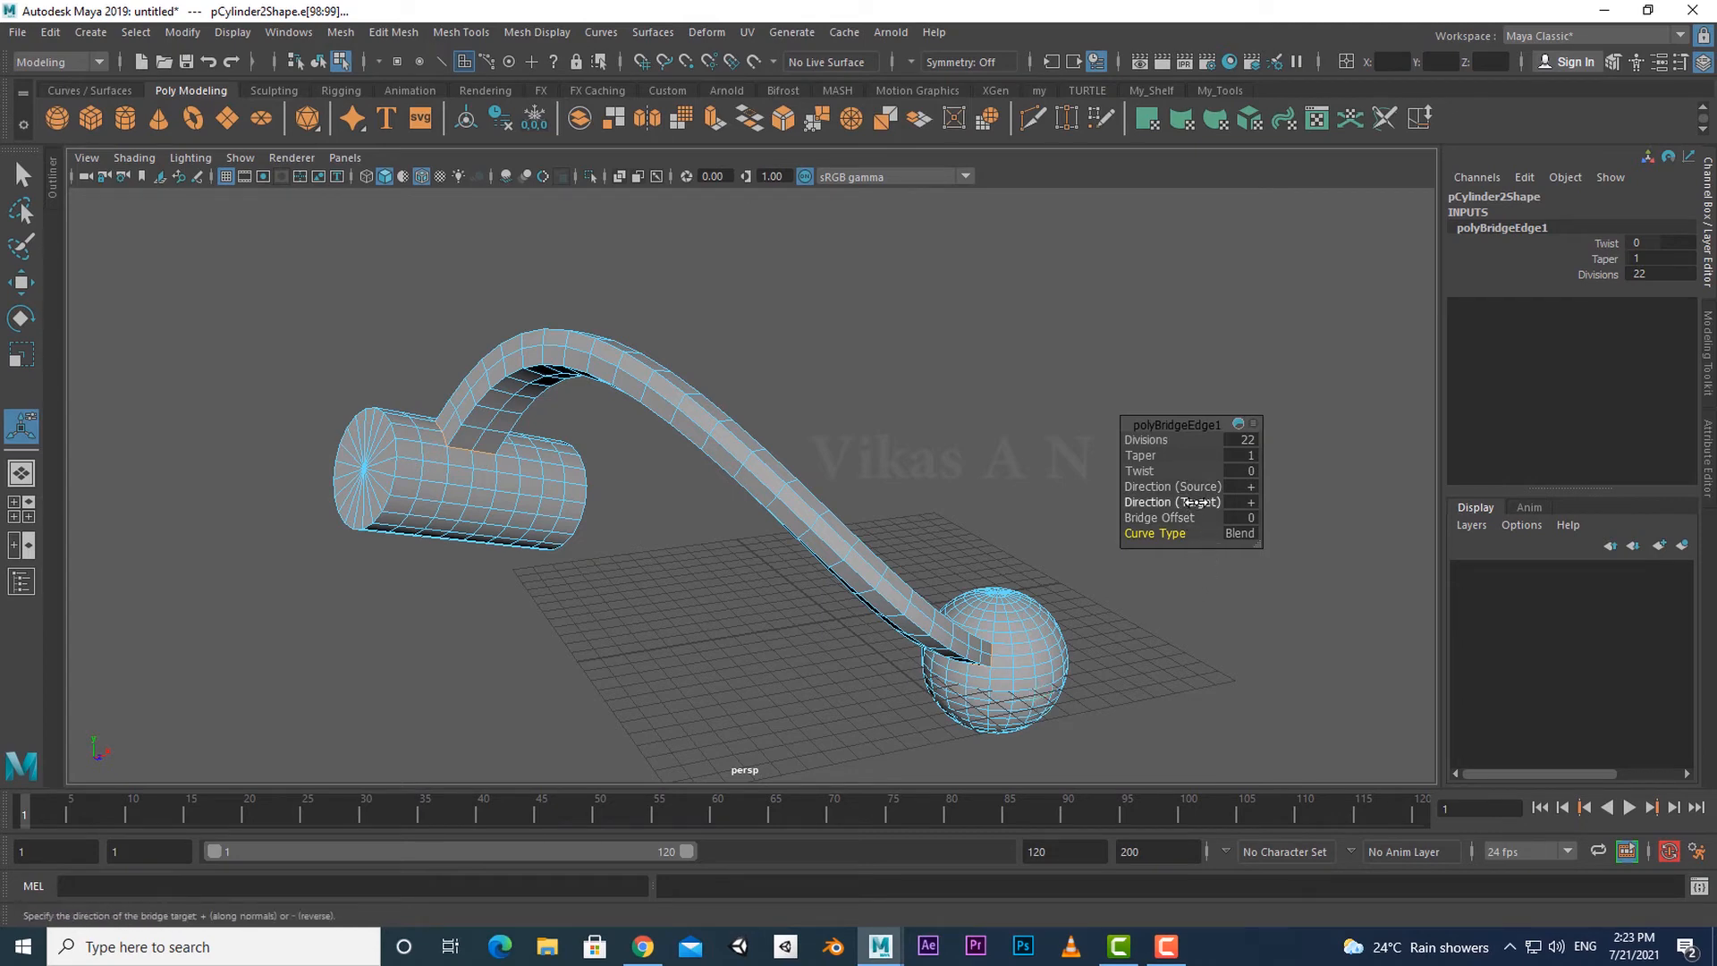
Set both the source direction and the target direction of the bridge to - and view it from below.
left_click(1243, 489)
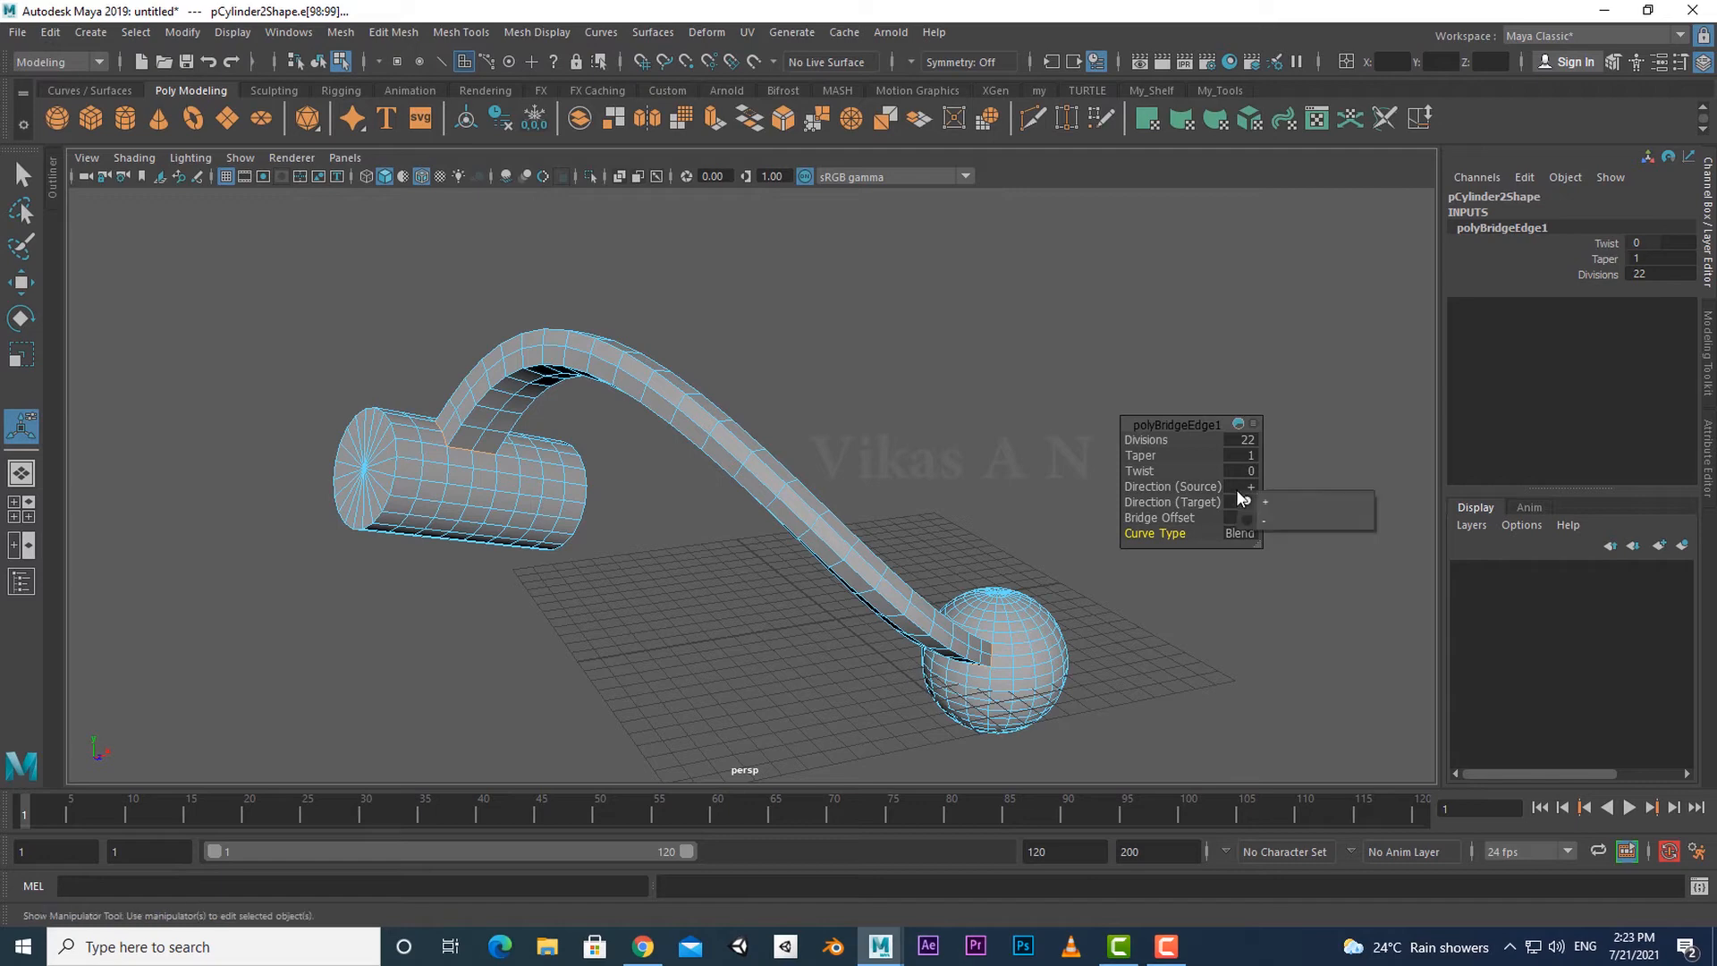
left_click(1248, 511)
left_click_drag(1245, 508, 1252, 525)
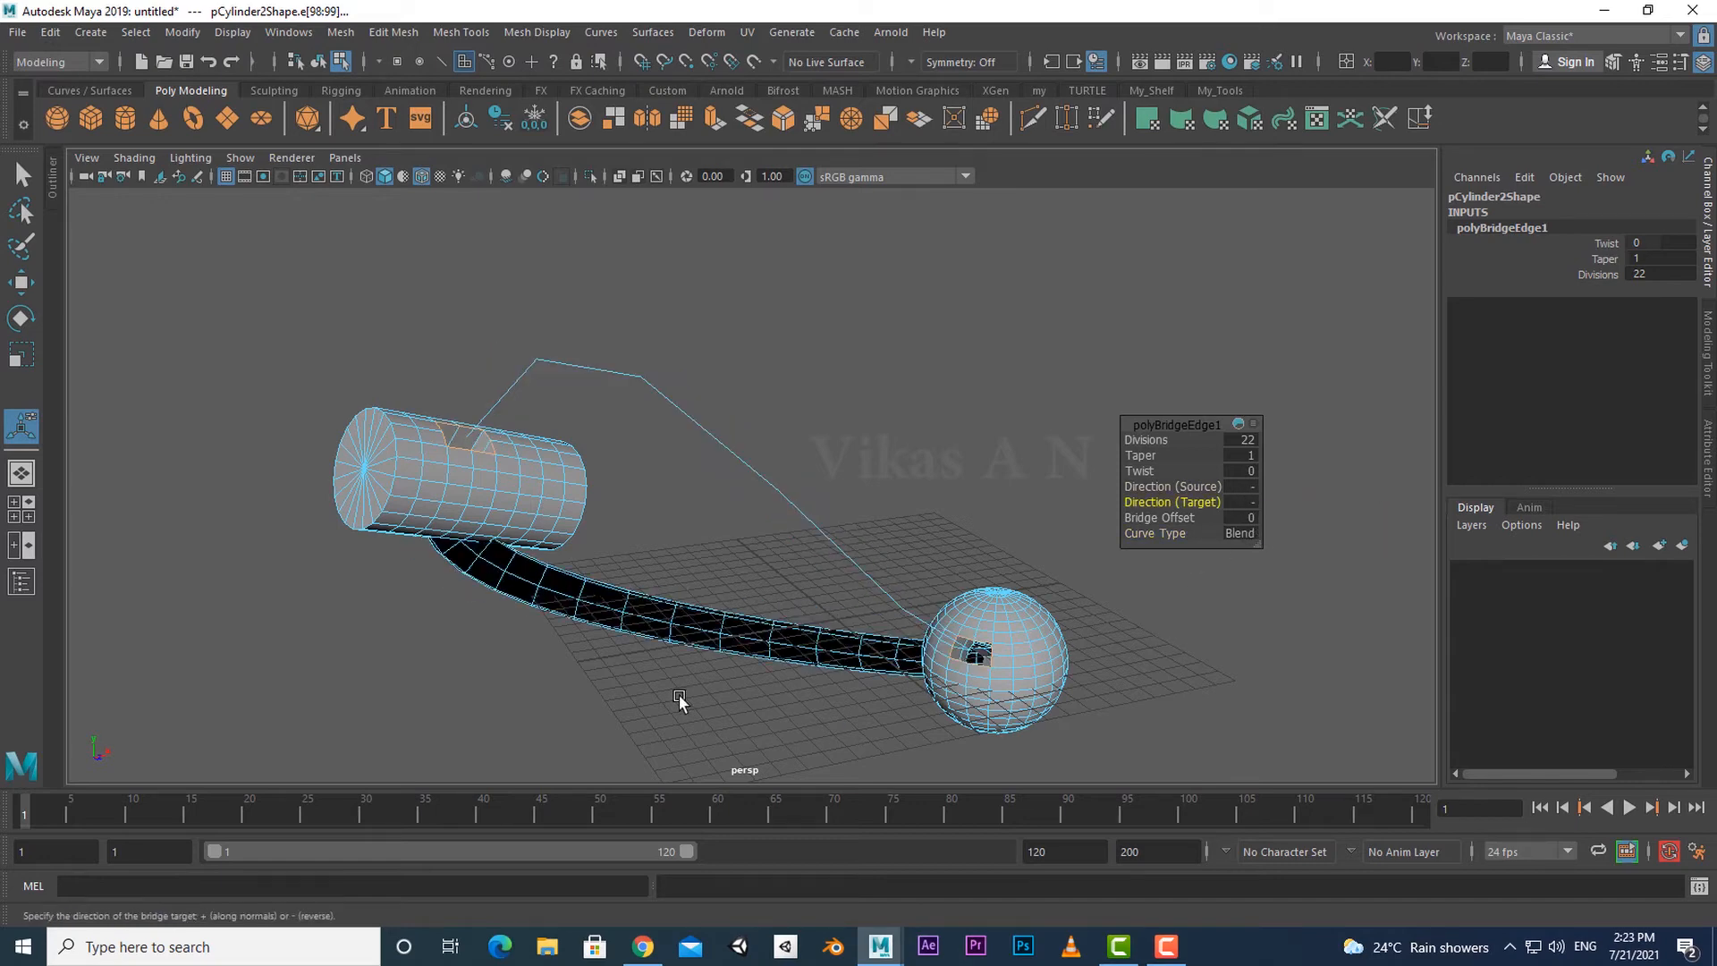
left_click_drag(679, 697, 851, 531, "alt")
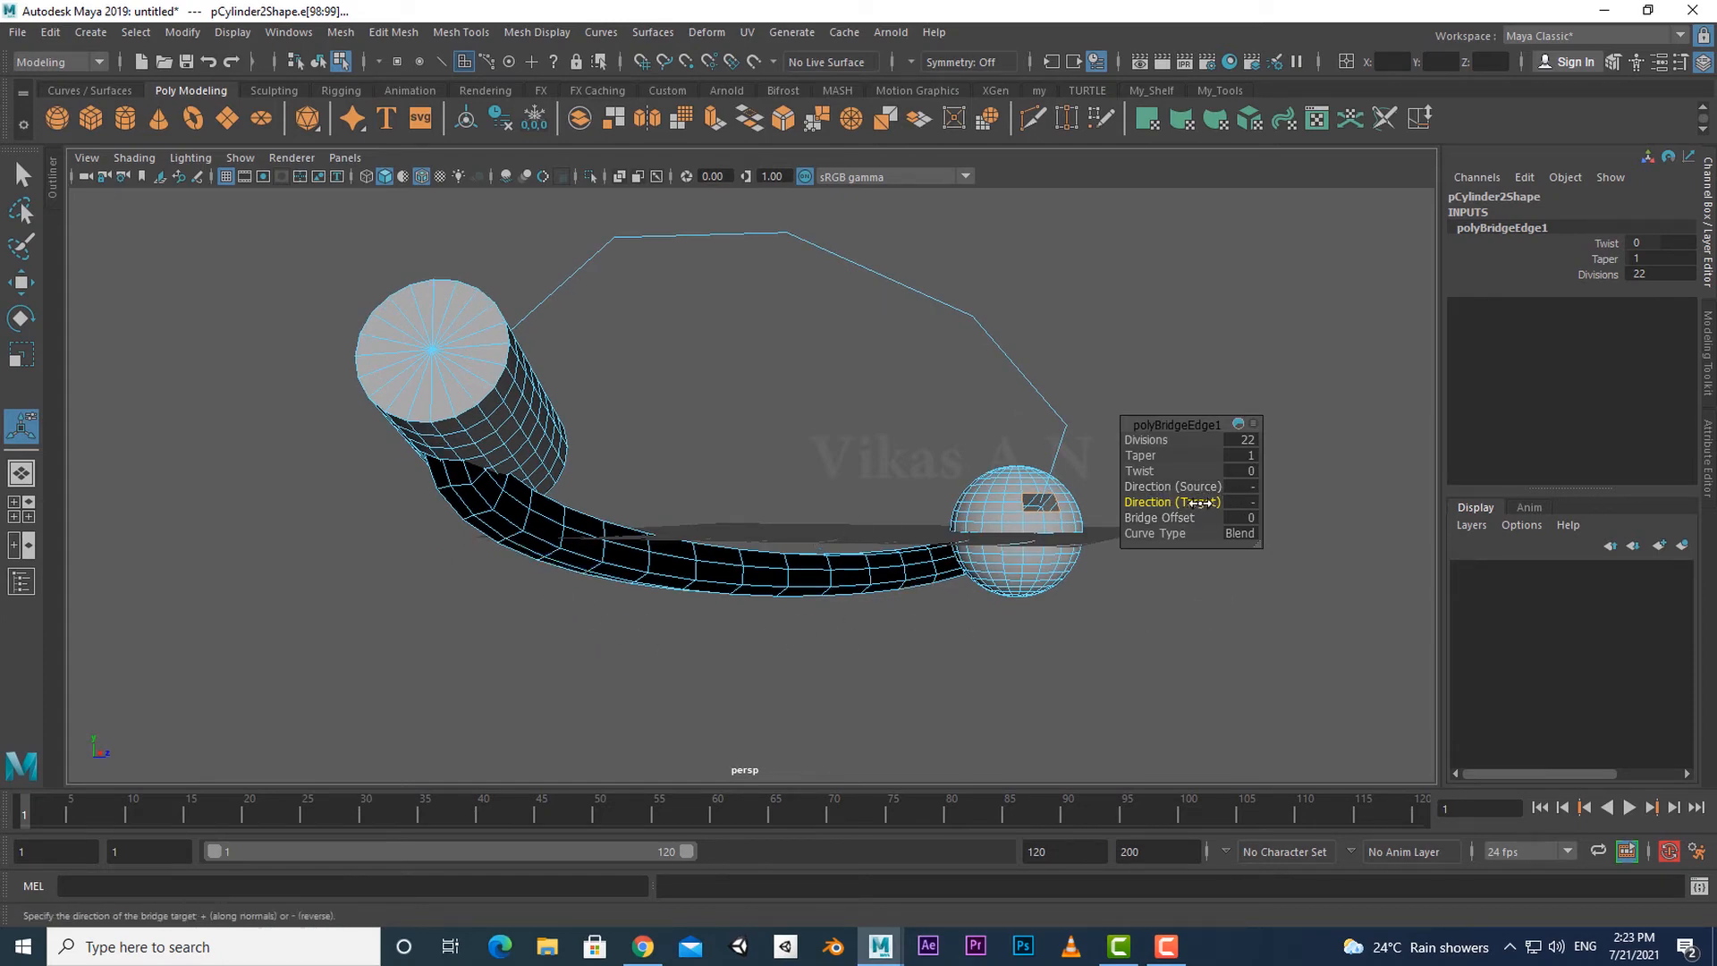
Set the bridge's source direction and target direction back to +.
left_click(1252, 489)
left_click(1253, 511)
left_click(1249, 487)
left_click(1250, 498)
left_click(1244, 504)
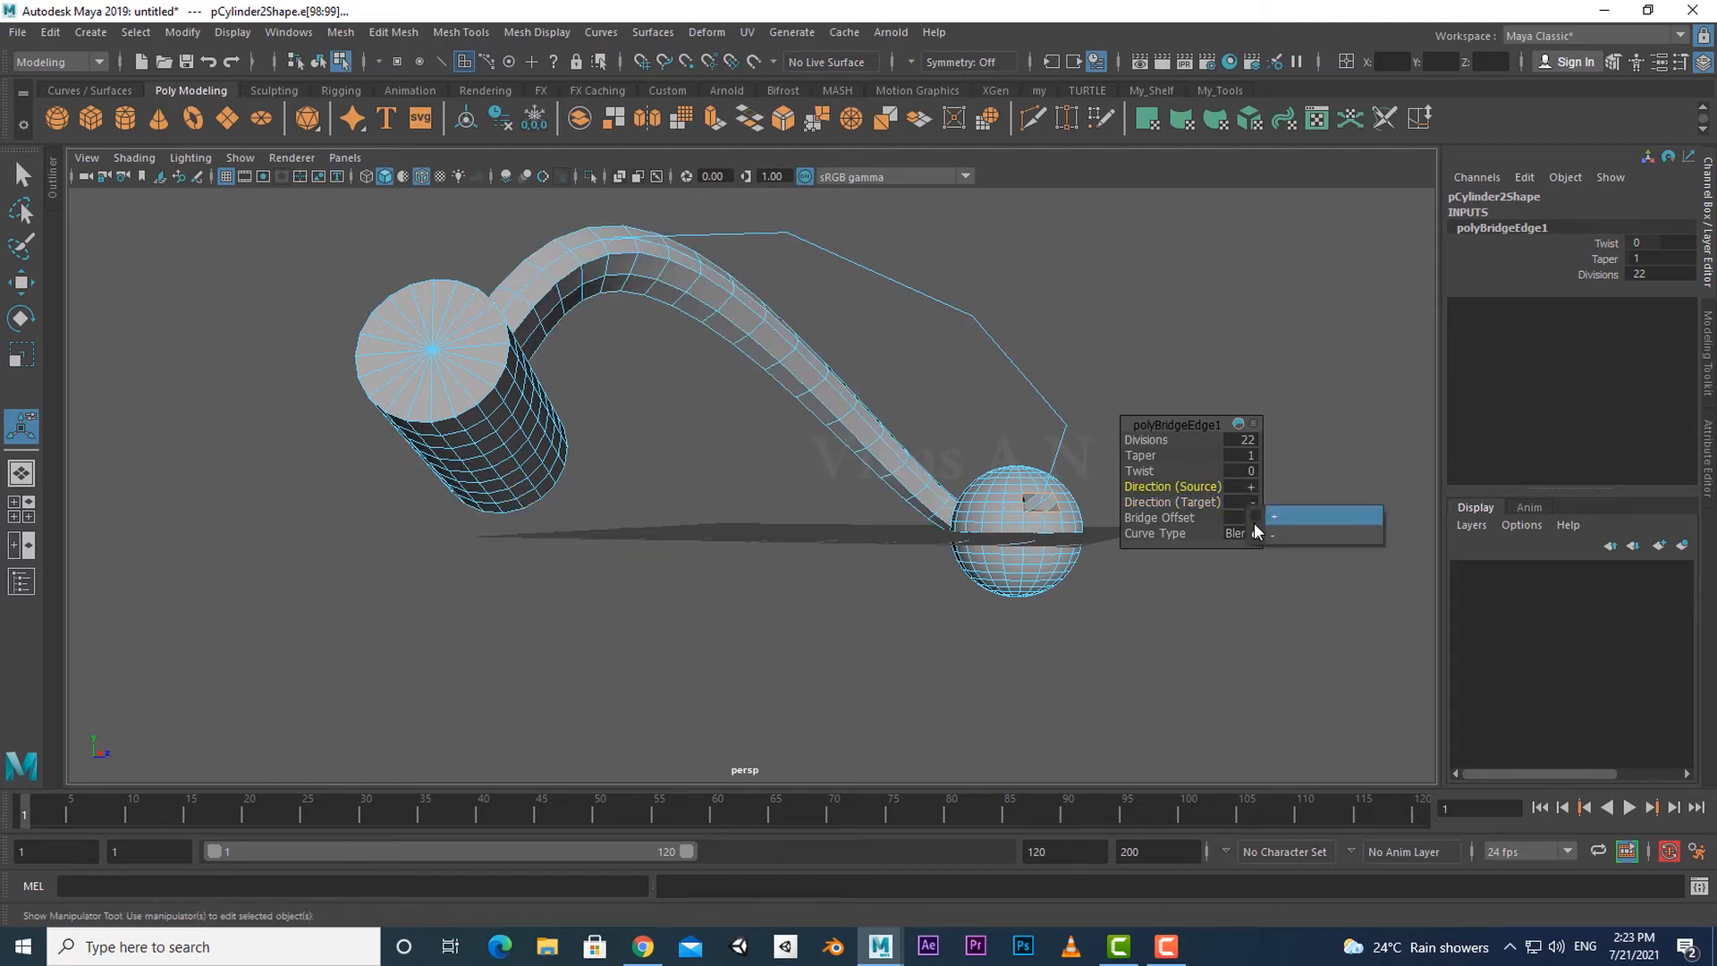
left_click(1253, 523)
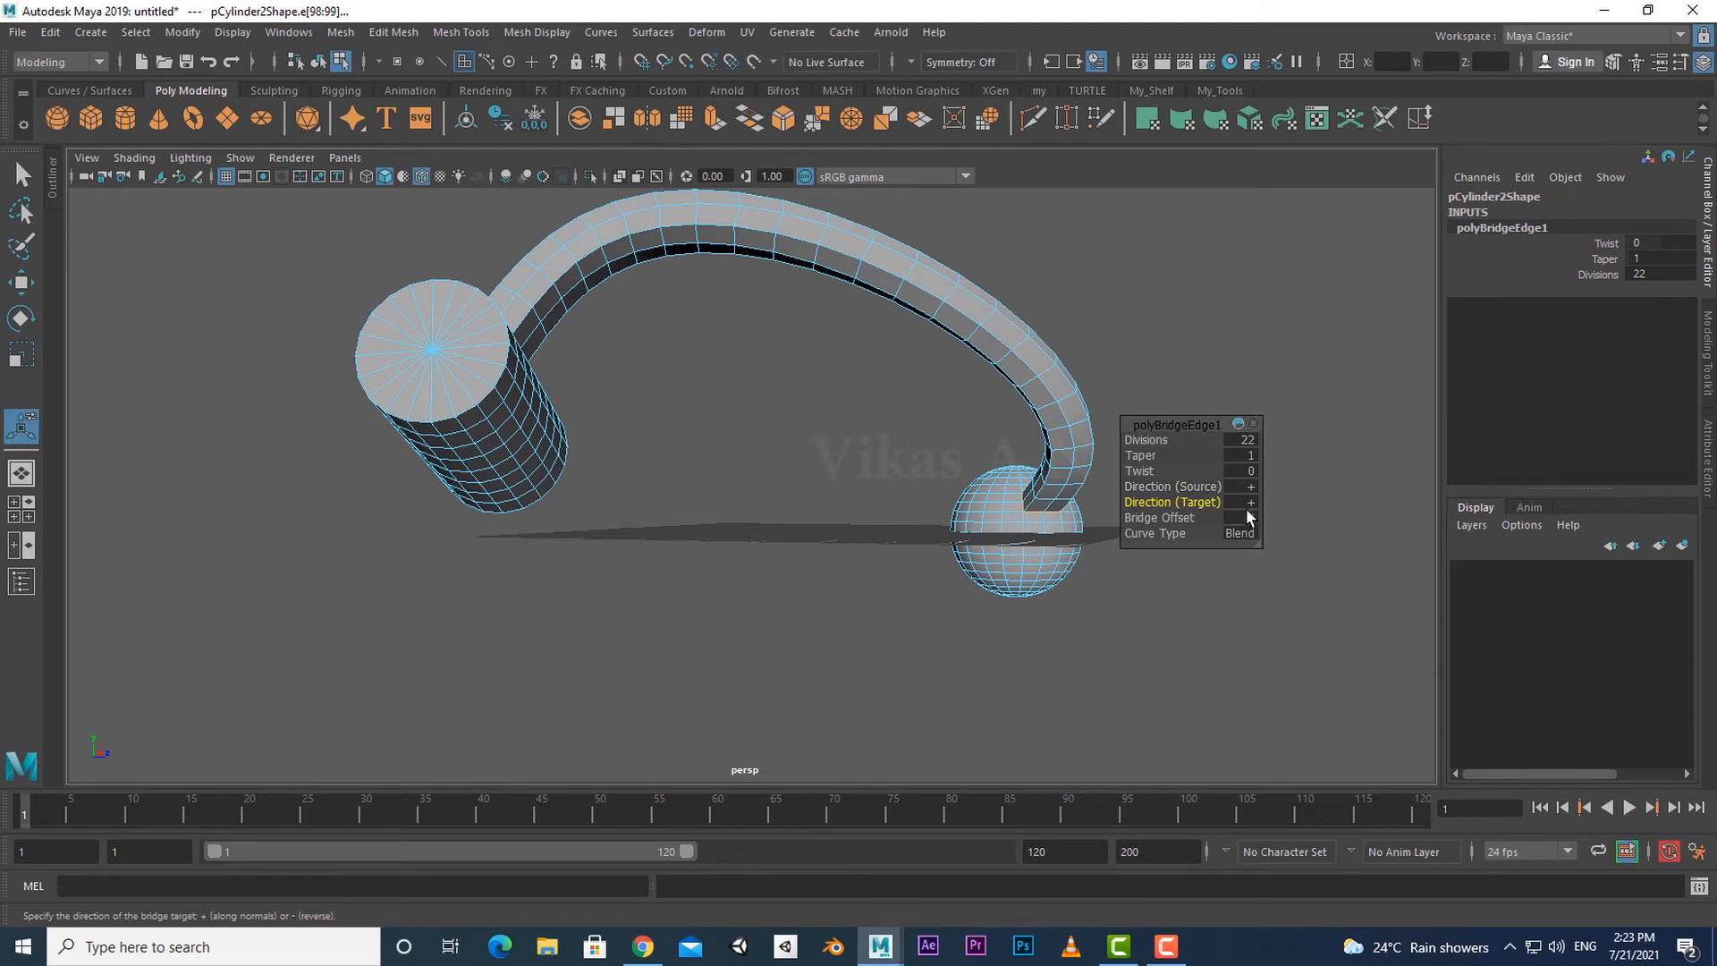
left_click_drag(1159, 657, 1195, 613, "alt")
Set the bridge's curve type back to Curve and check the result from several angles.
left_click(1243, 535)
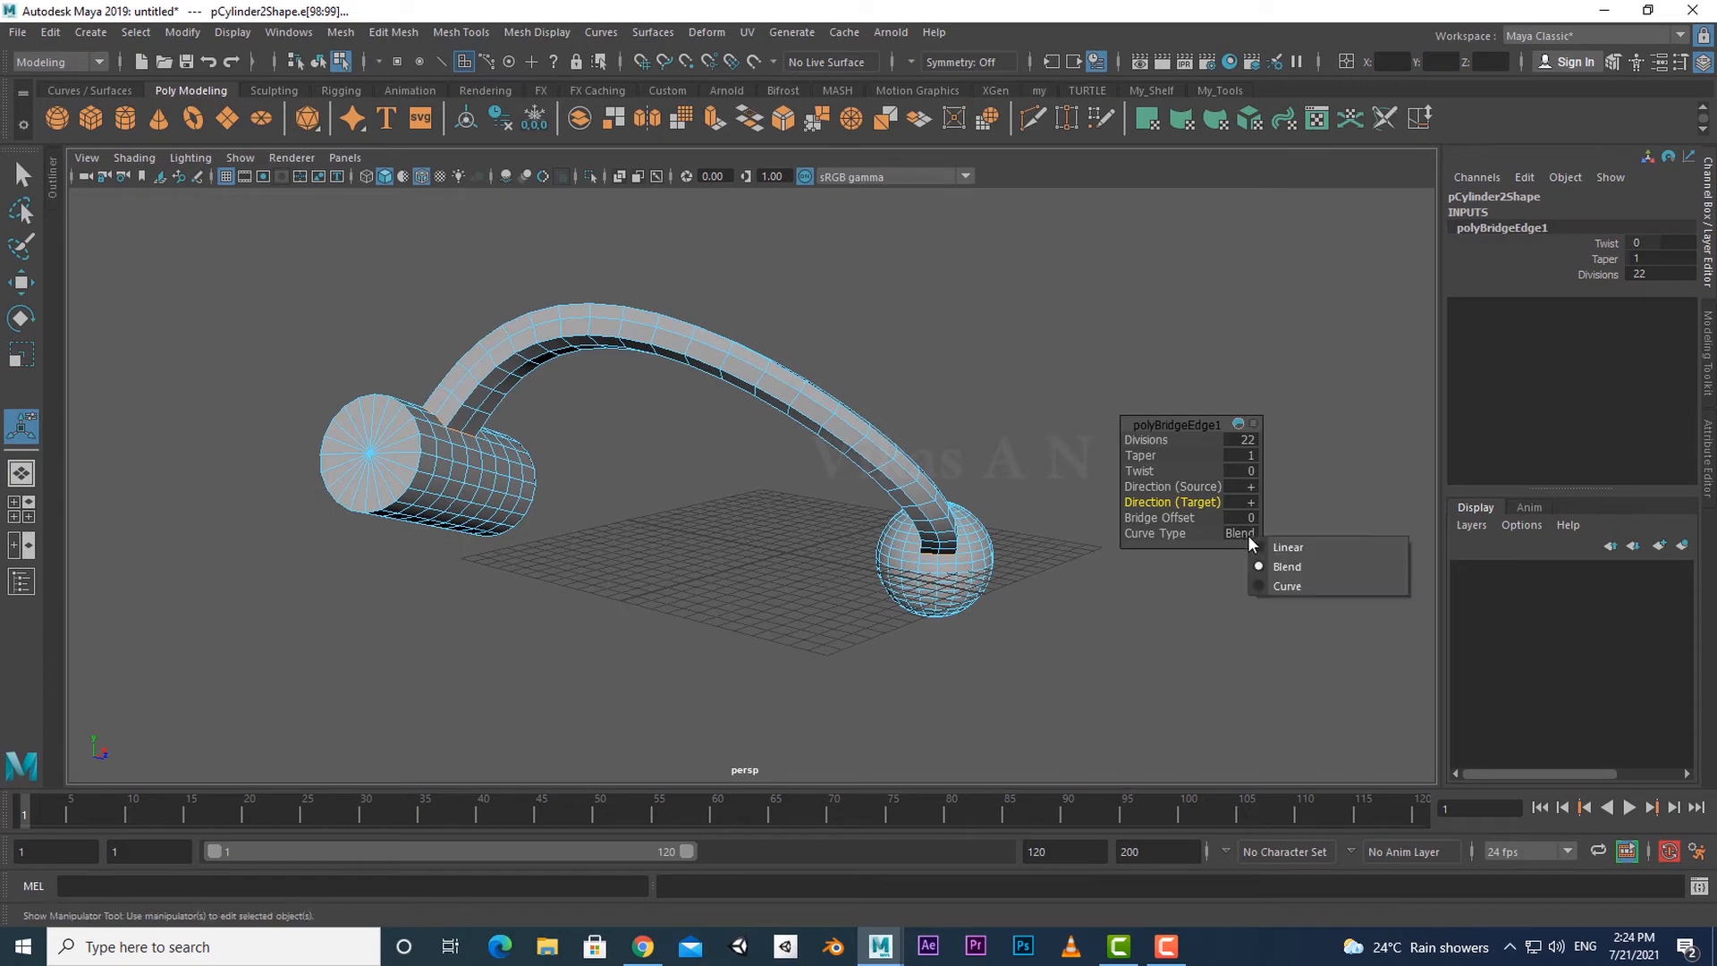
left_click(1264, 589)
left_click_drag(1091, 632, 566, 497, "alt")
left_click_drag(628, 649, 831, 631, "alt")
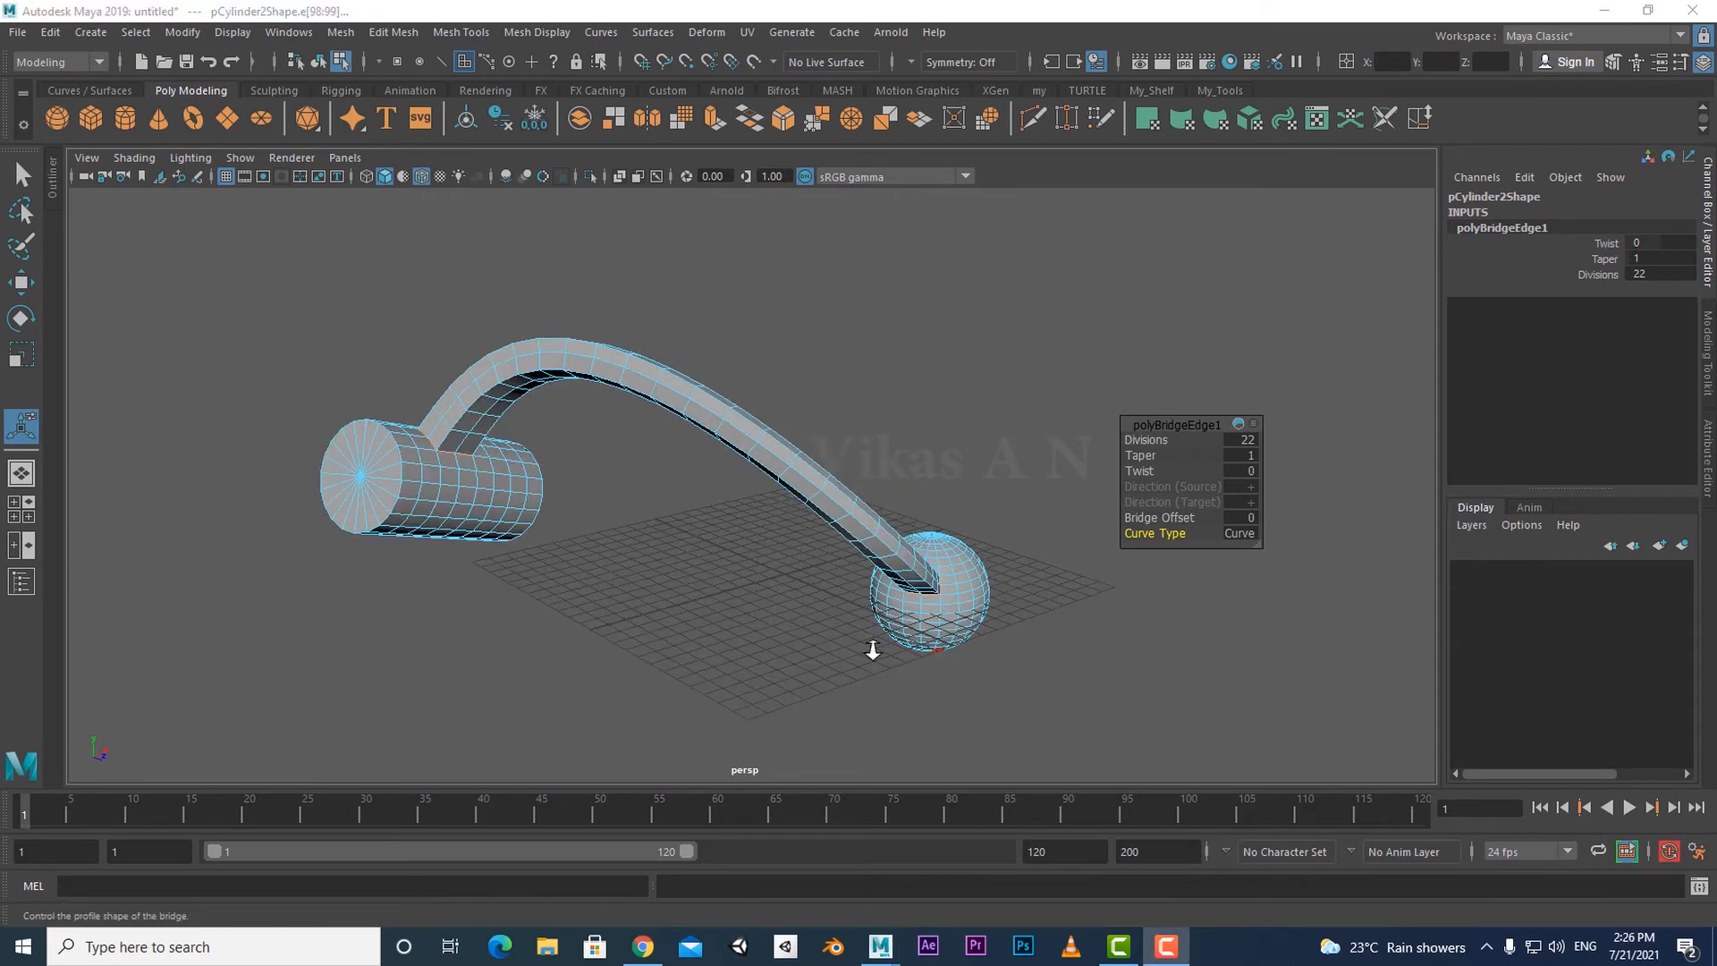
left_click_drag(830, 662, 816, 640, "alt")
Return the bridged mesh to object mode and switch the viewport to wireframe display.
right_click_drag(777, 410, 847, 381)
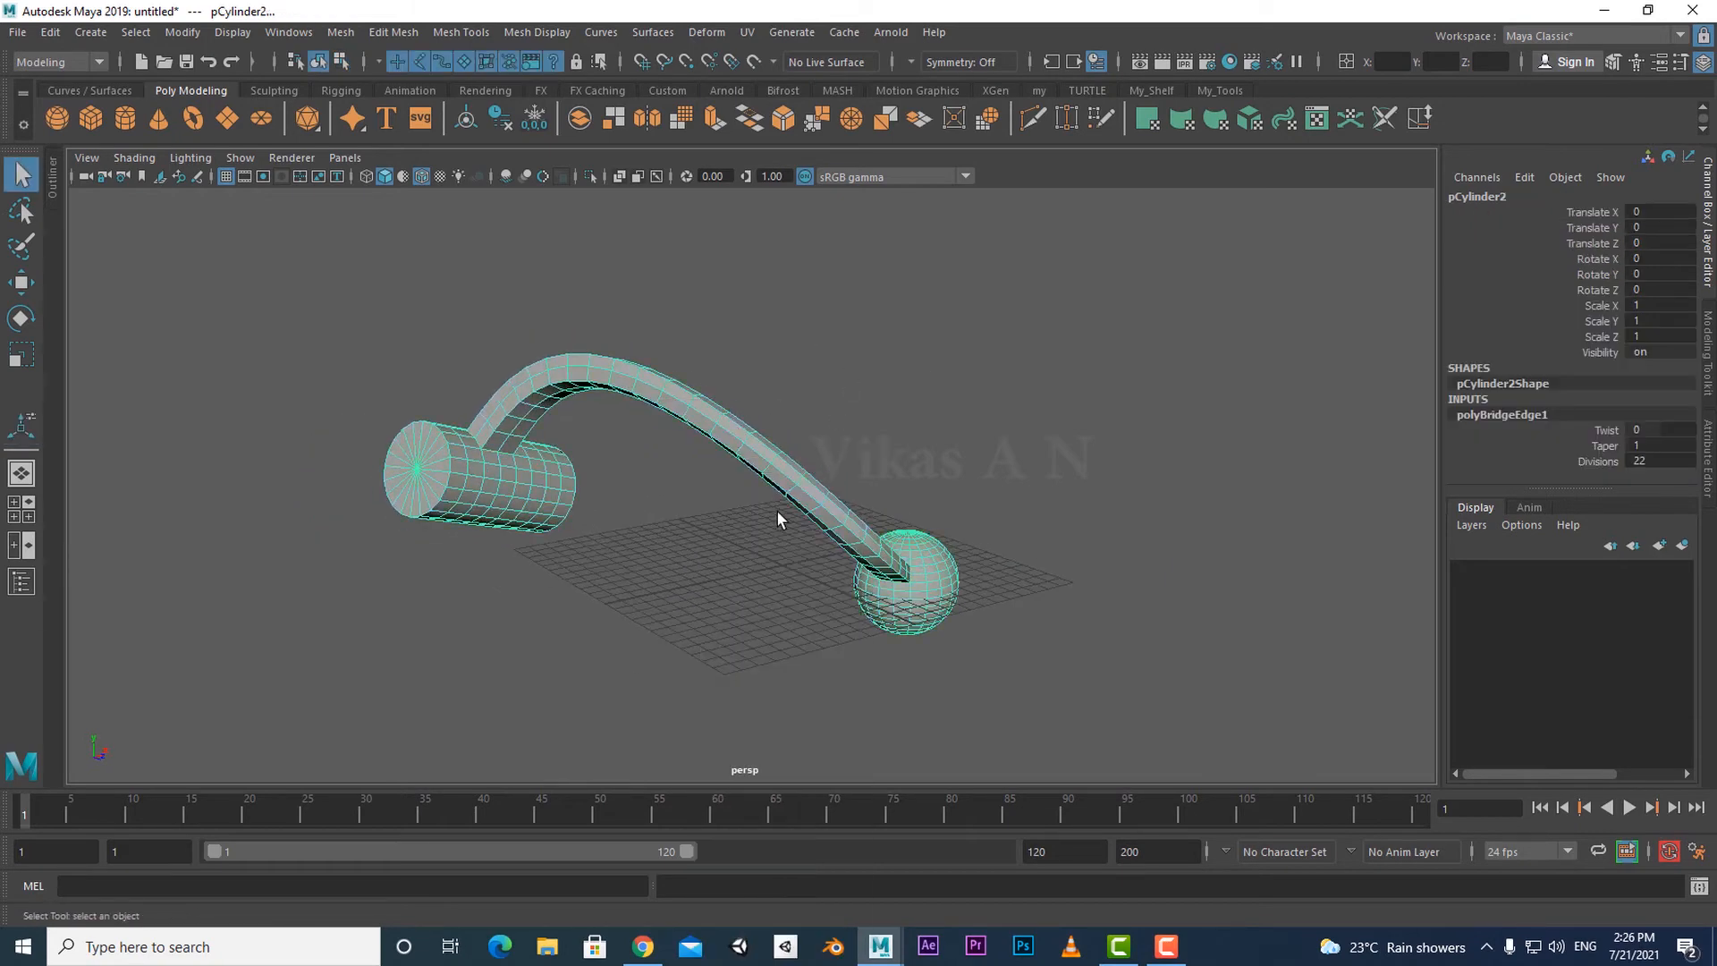
left_click_drag(776, 510, 695, 507, "alt")
left_click_drag(509, 514, 733, 576, "alt")
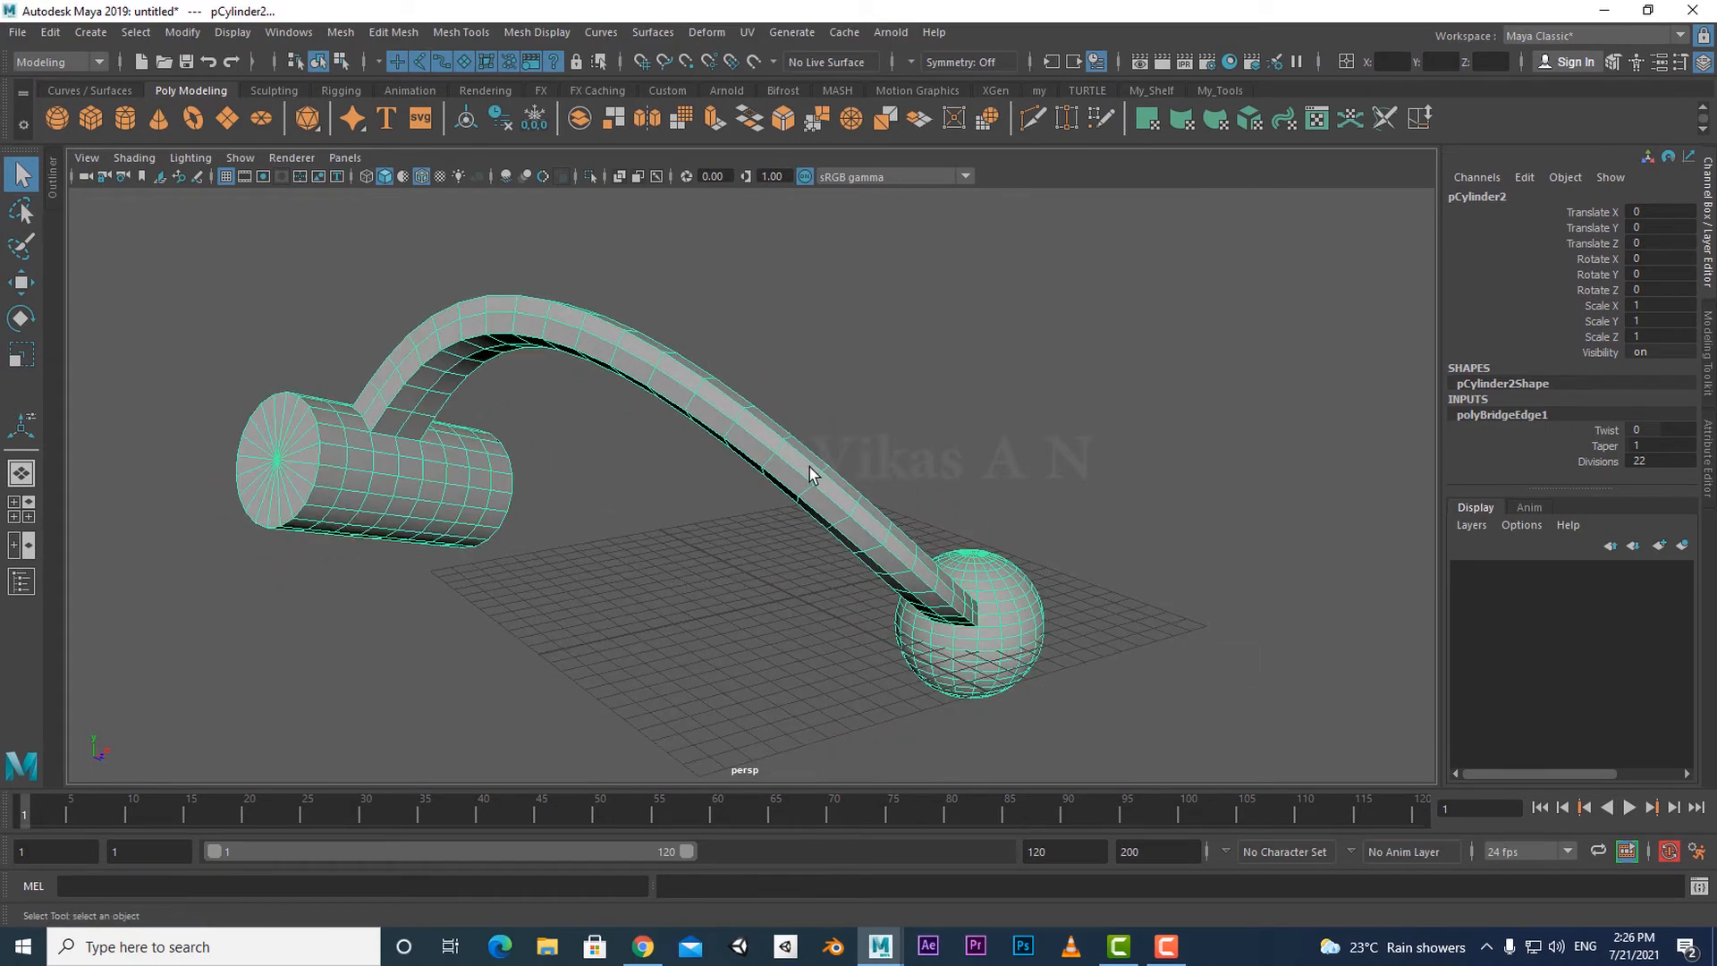
key("4")
Select only the curve running through the inside of the bridge.
left_click(753, 572)
right_click_drag(753, 572, 742, 512, "alt")
left_click_drag(753, 395, 592, 637)
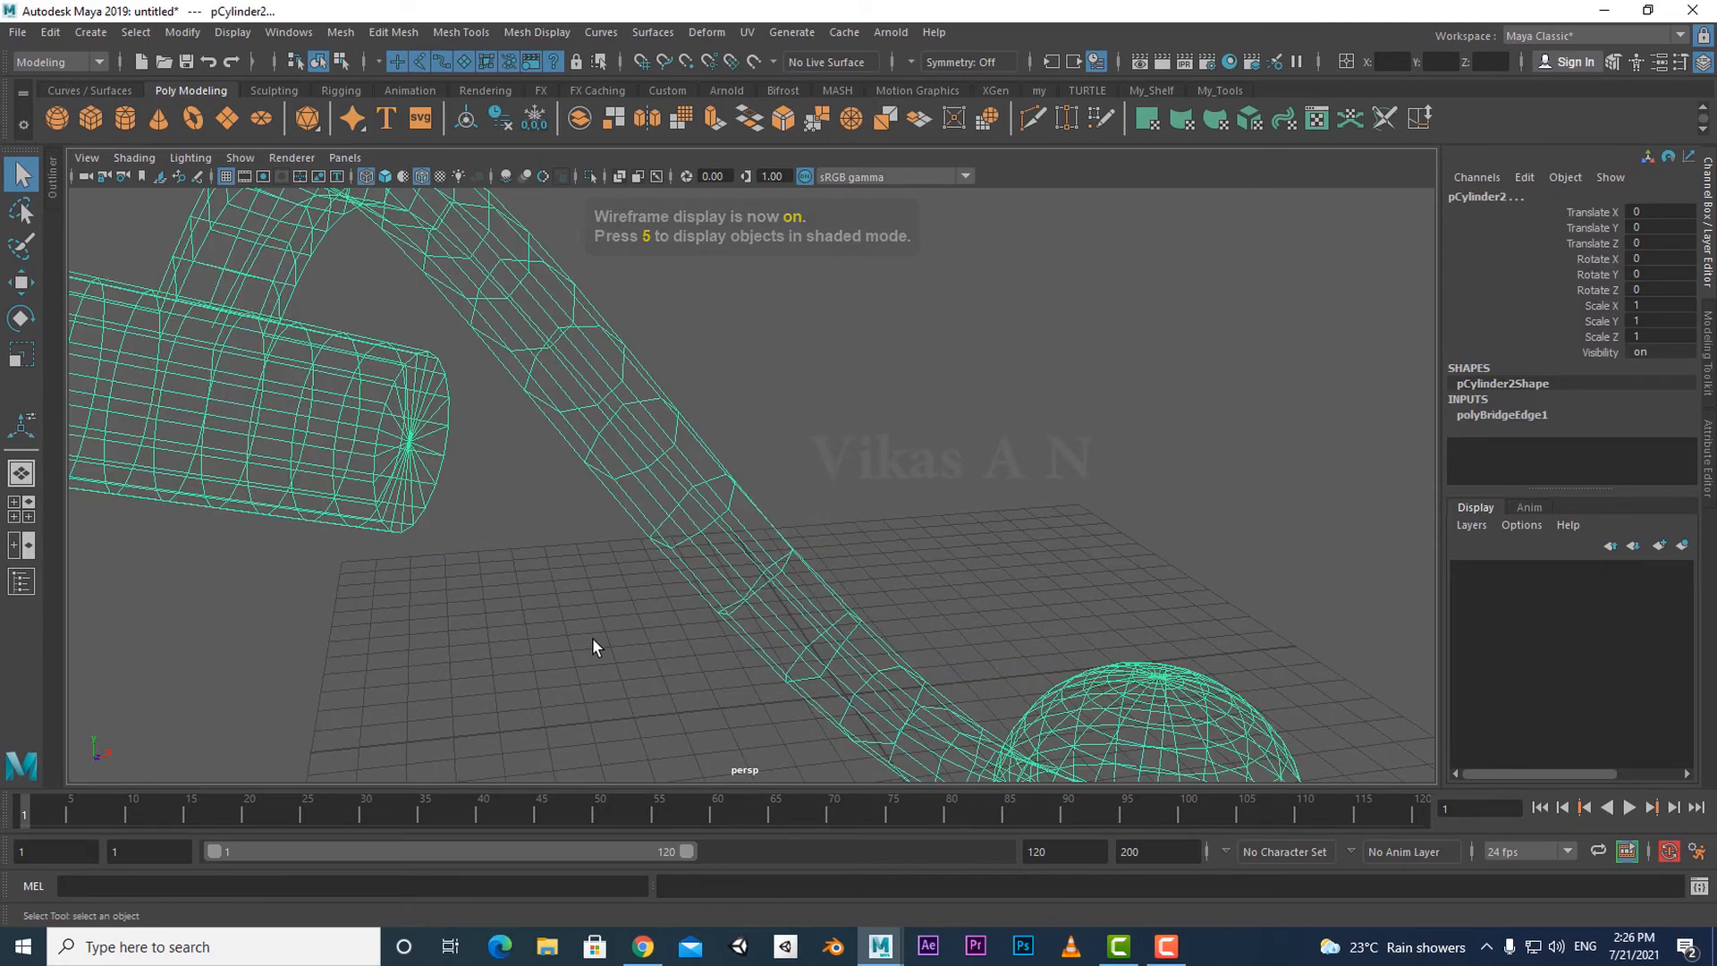
scroll(592, 637, "down", 3)
right_click_drag(592, 637, 685, 620, "alt")
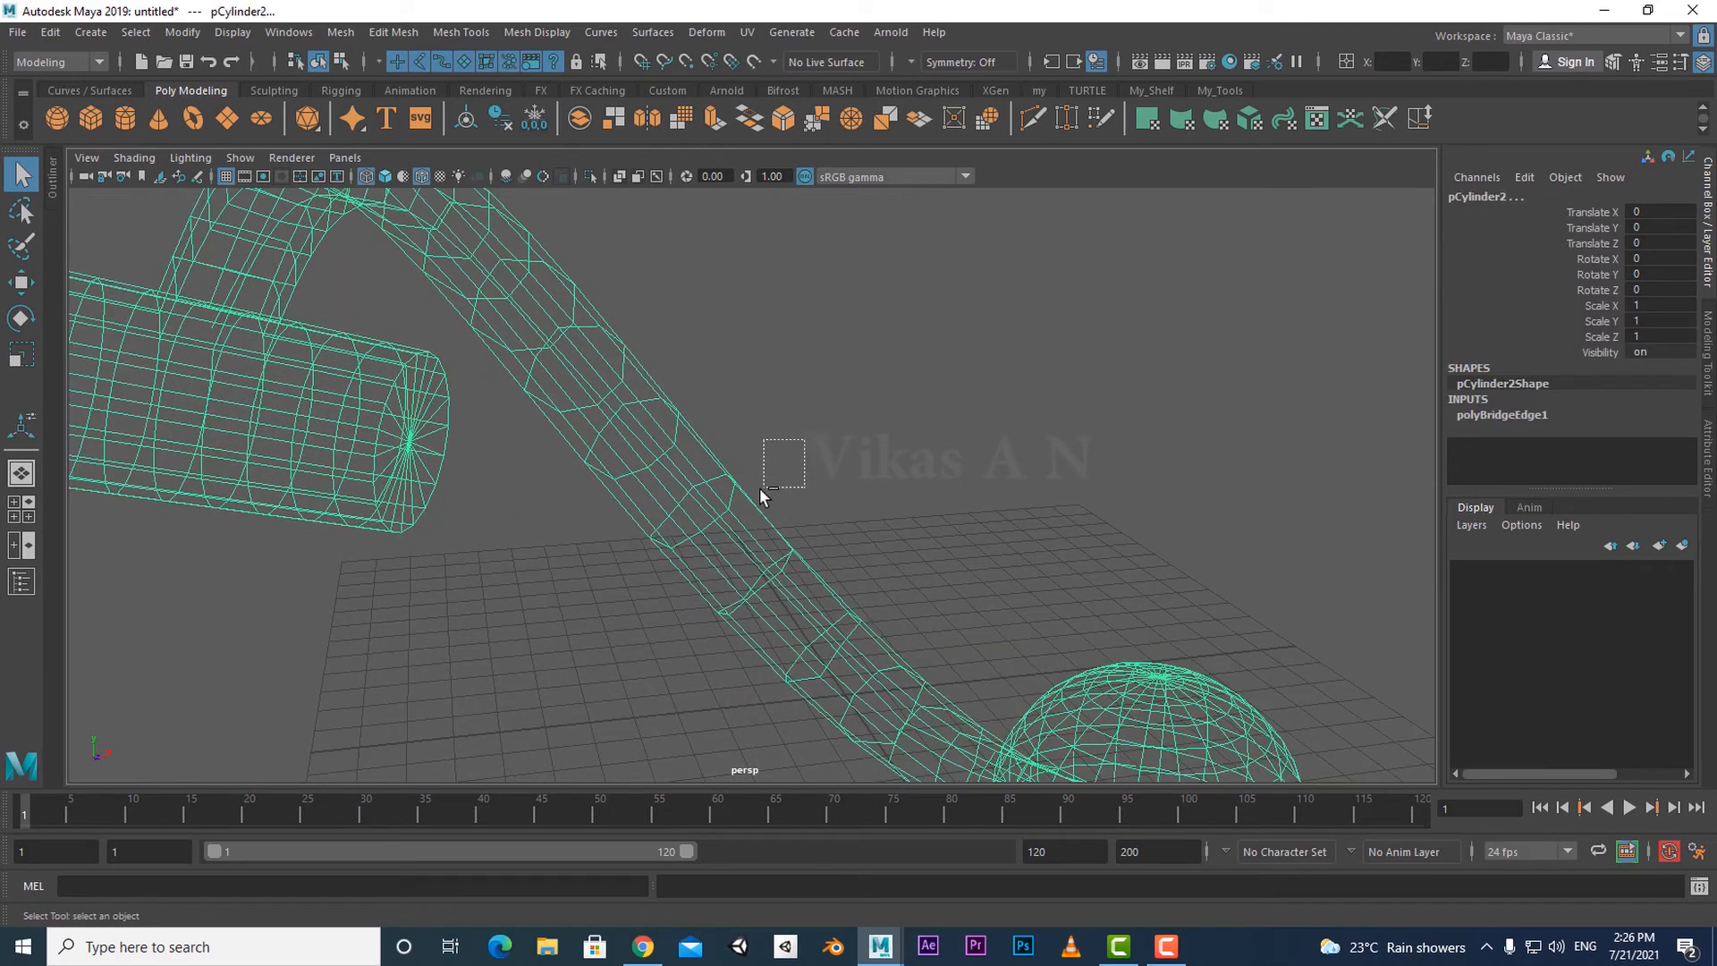
left_click_drag(760, 486, 744, 508)
left_click_drag(915, 481, 715, 529, "alt")
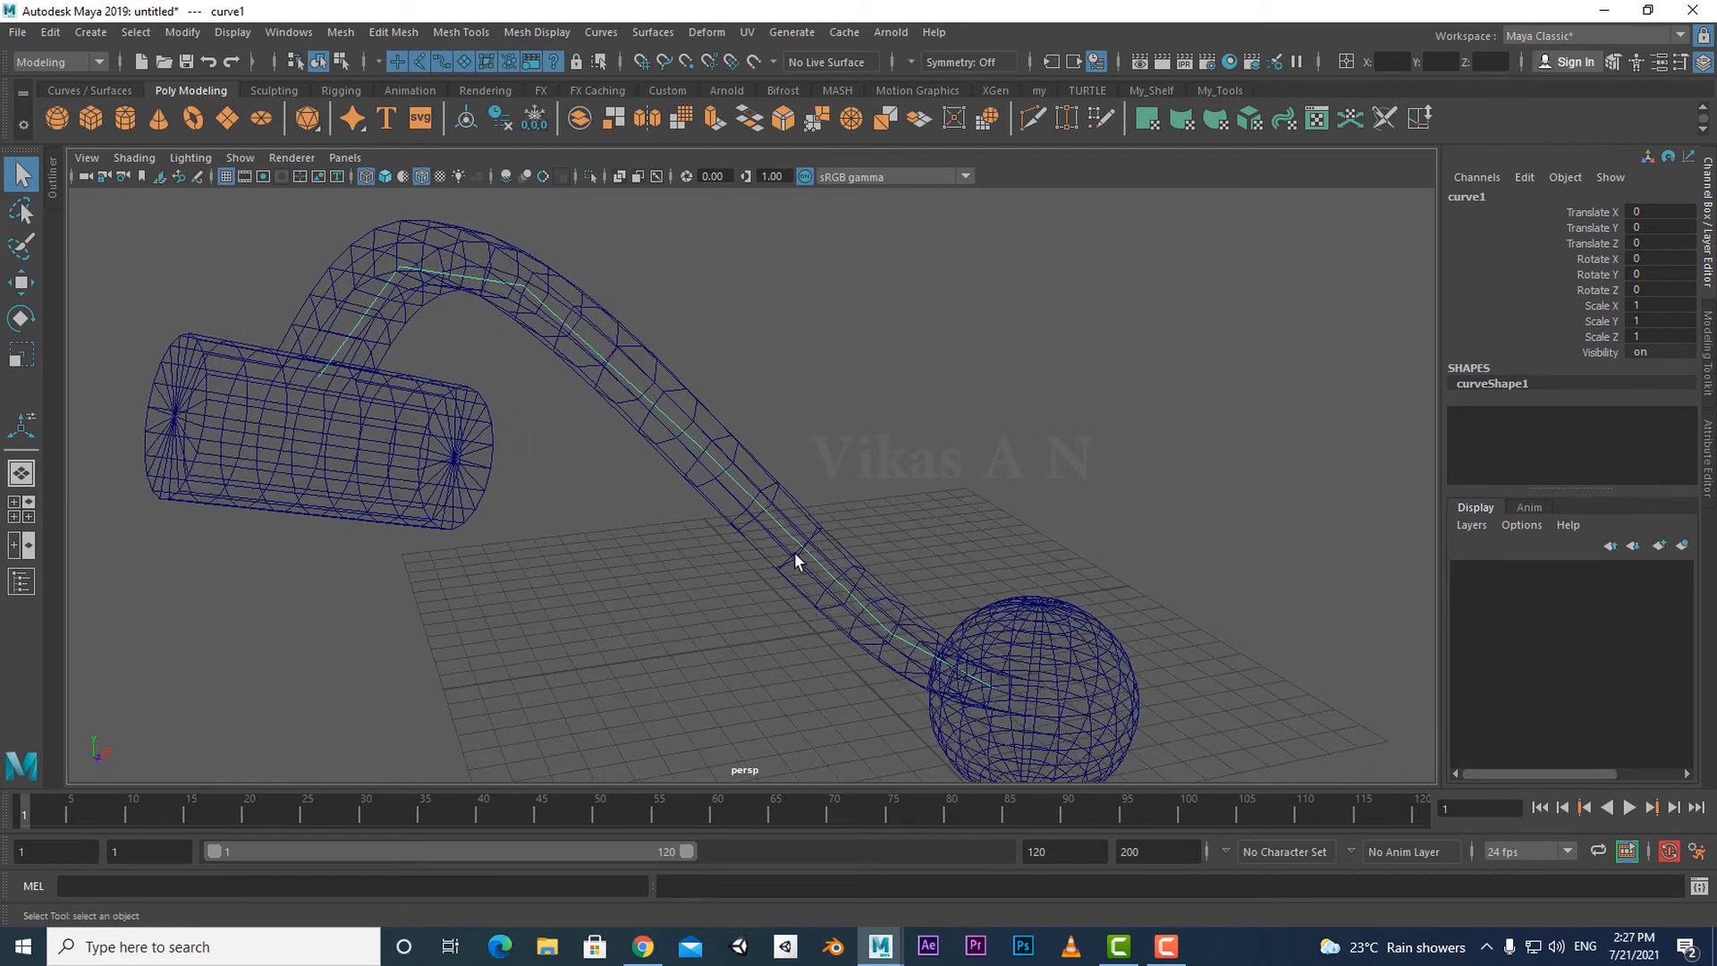
Show the curve's control vertices and move the one below the bridge's middle upward and toward the sphere side.
right_click(840, 389)
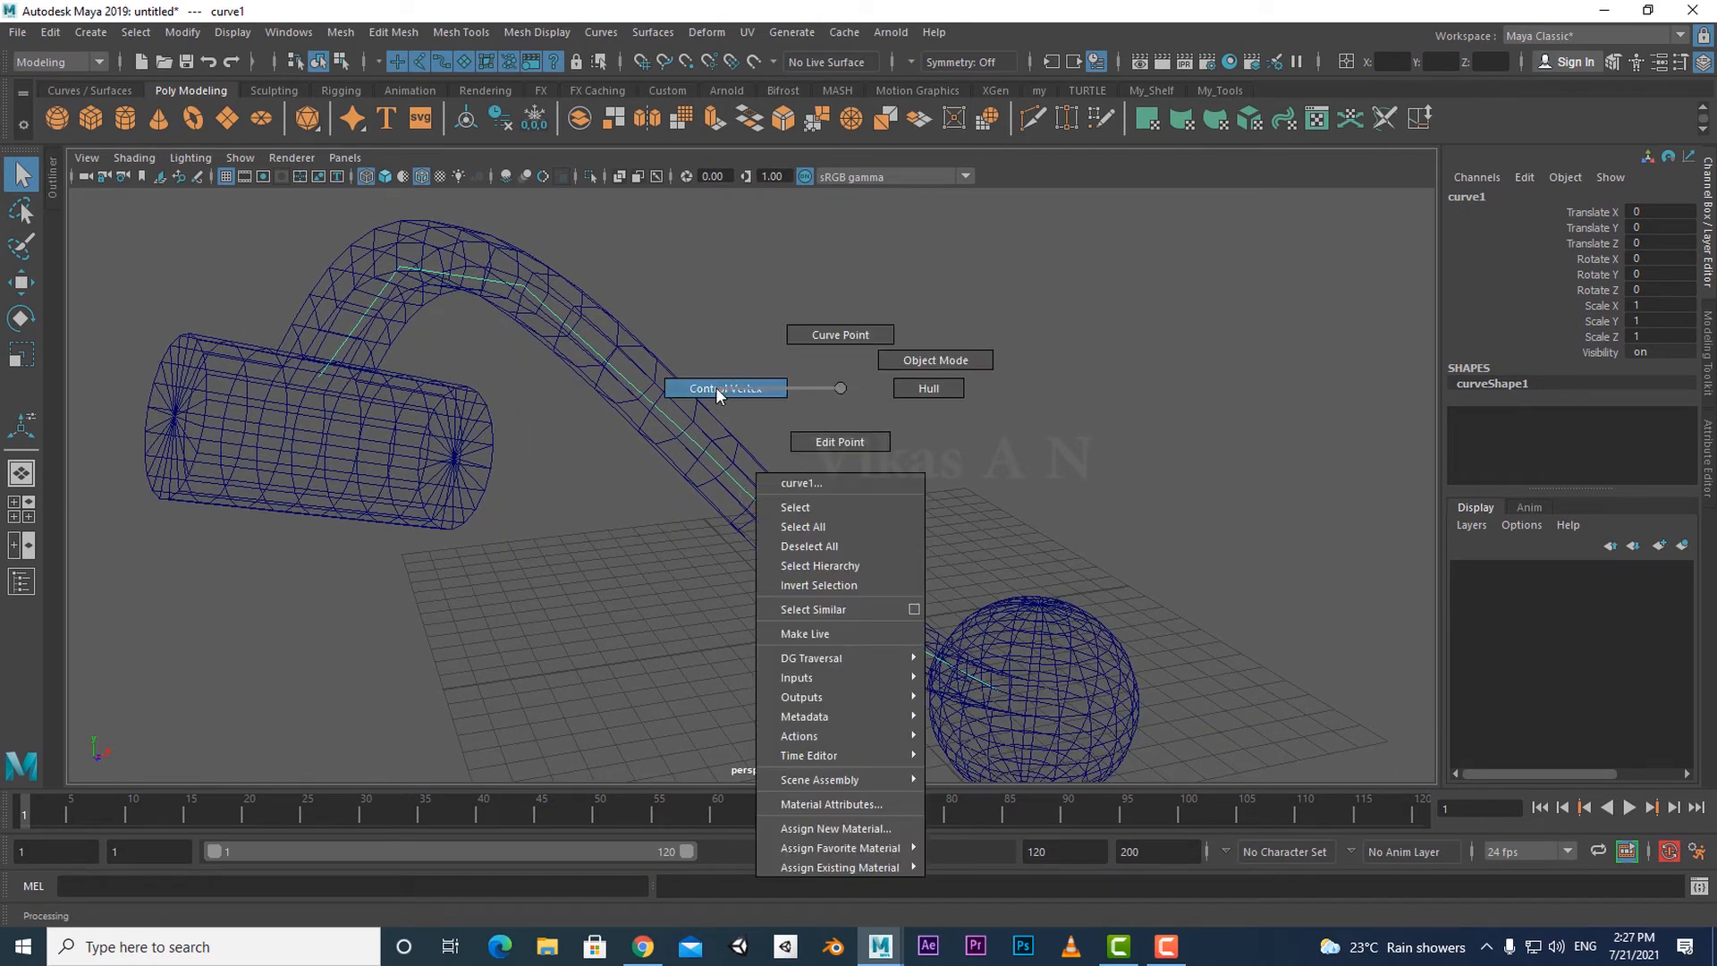
right_click_drag(840, 388, 715, 388)
scroll(715, 635, "down", 4)
left_click_drag(715, 636, 771, 630, "alt")
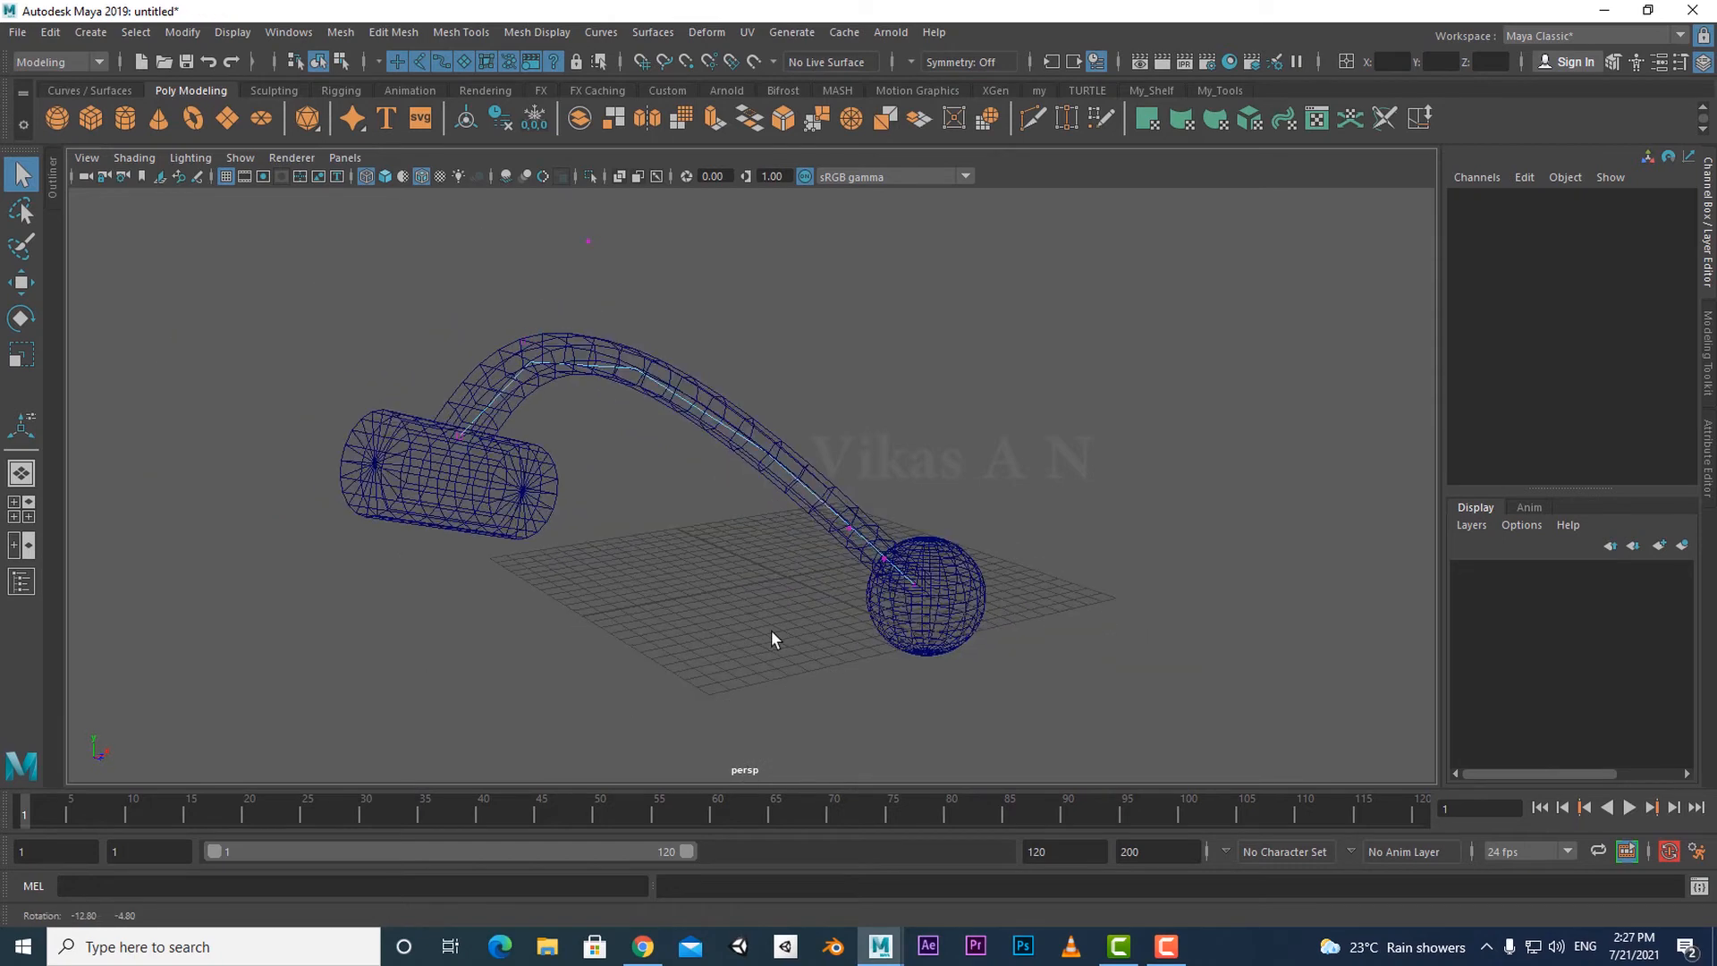
left_click_drag(842, 477, 822, 475, "alt")
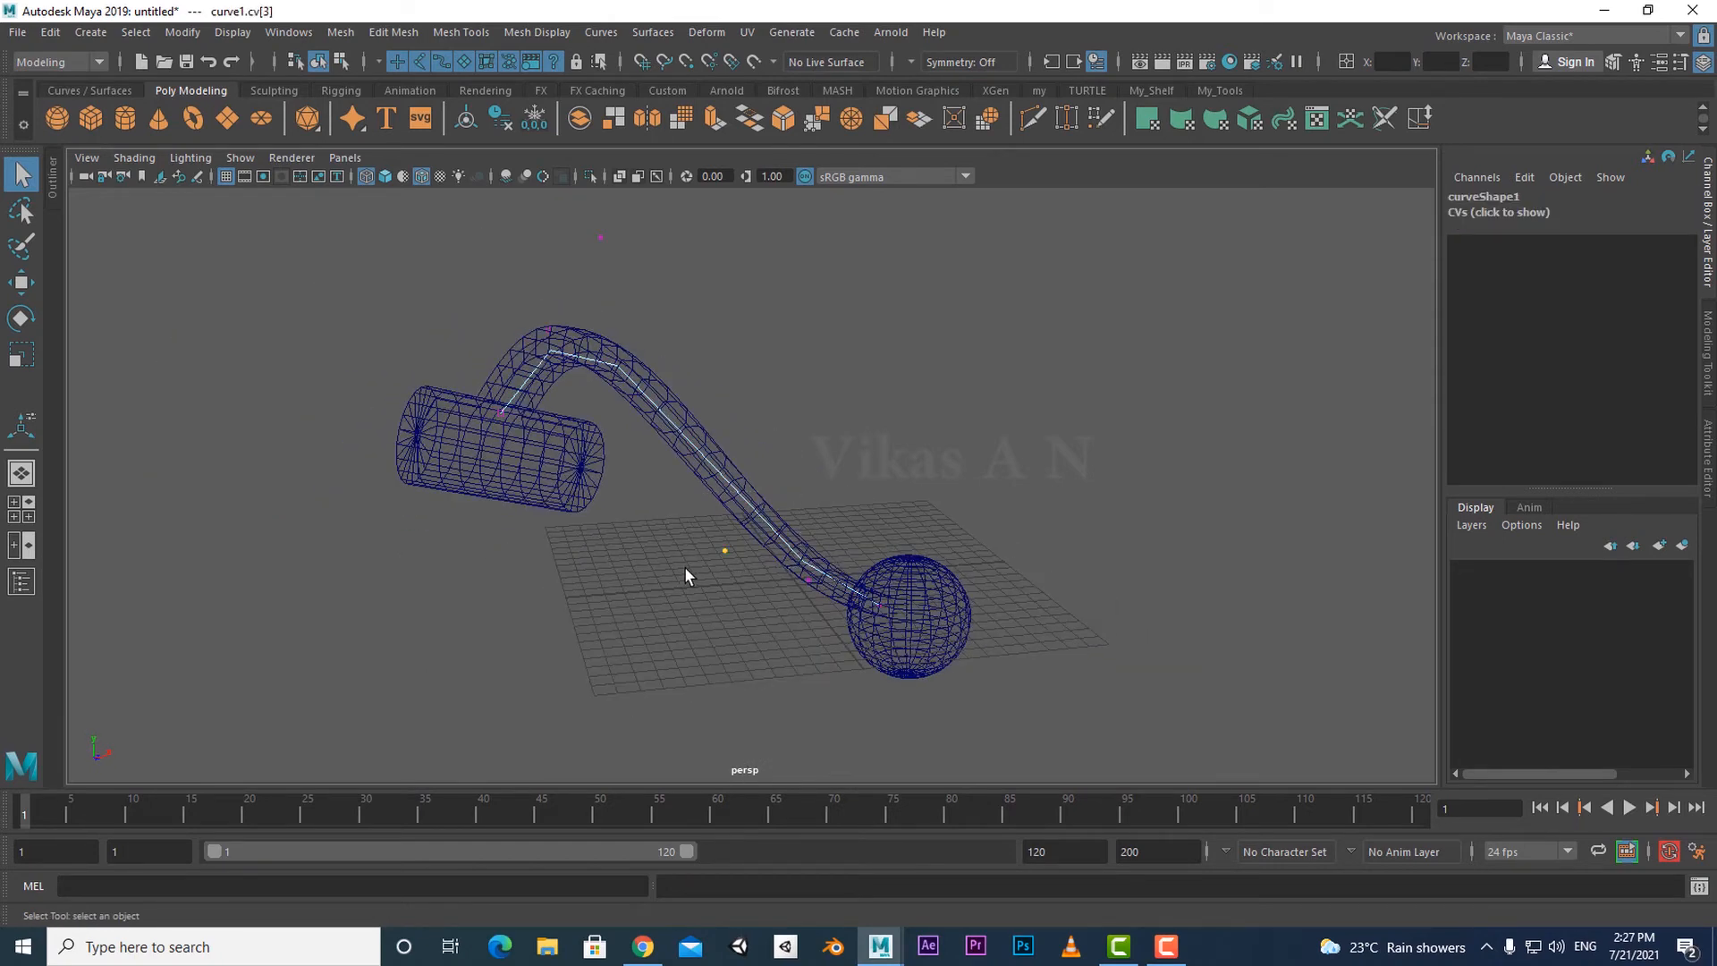
key("w")
middle_click_drag(726, 555, 713, 534)
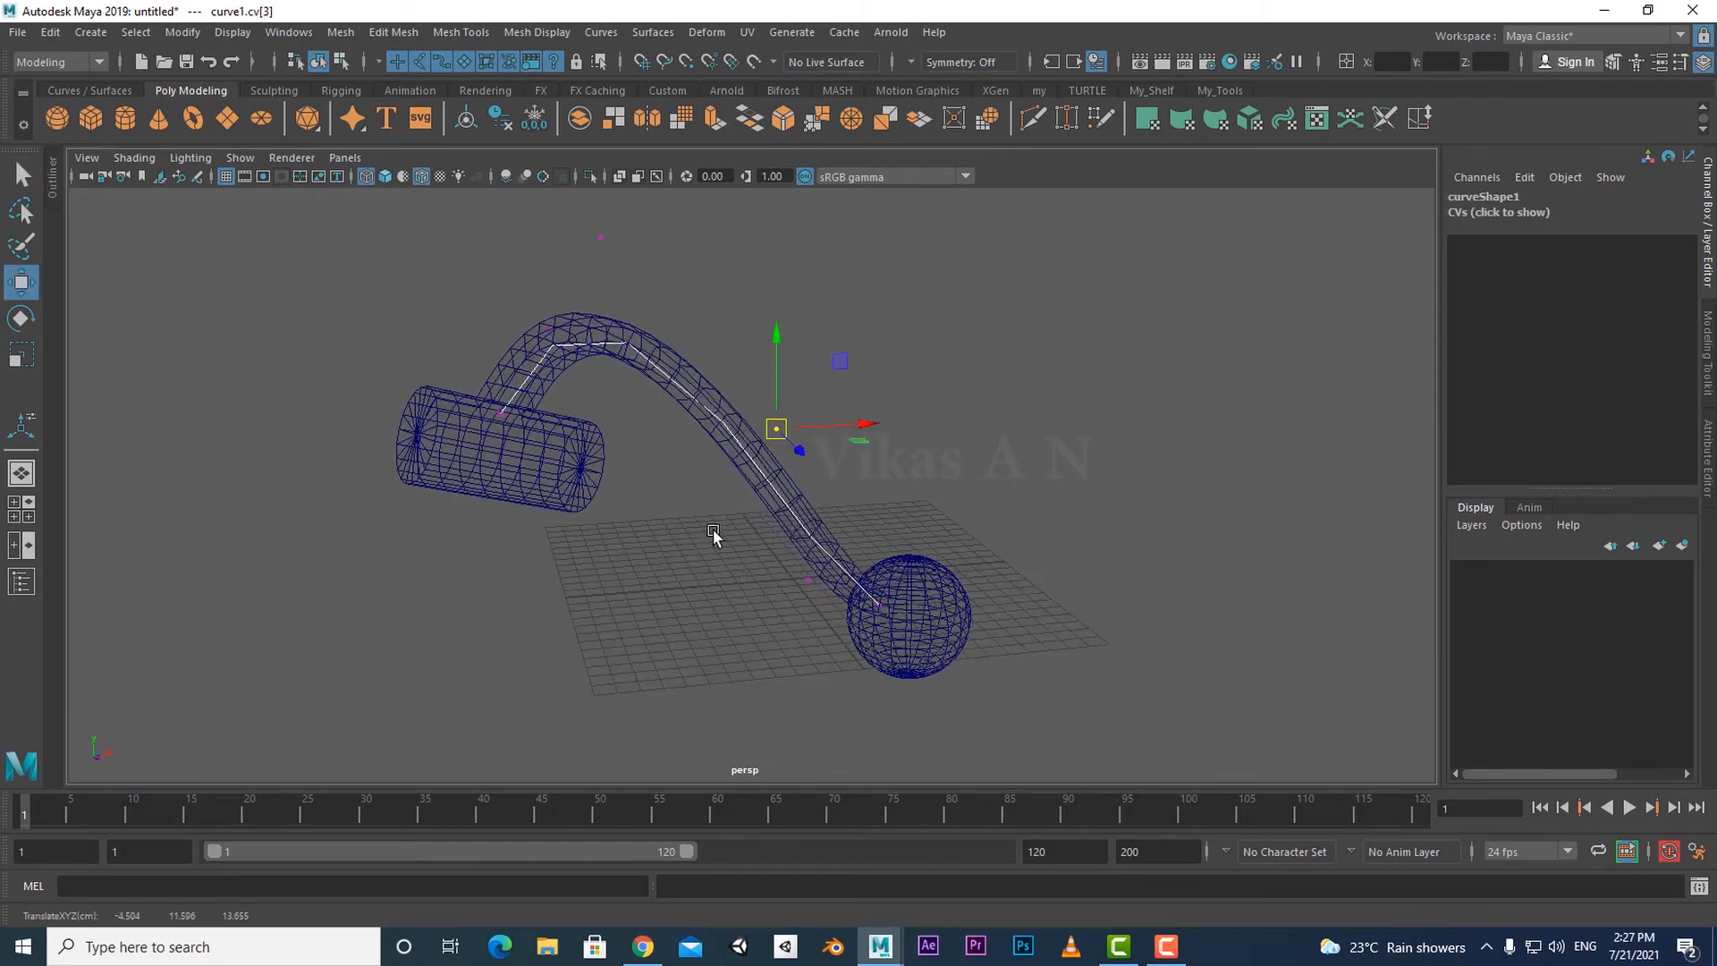
Move the topmost control vertex toward the sphere, and raise the control vertex above the cylinder.
left_click_drag(643, 490, 613, 322, "alt")
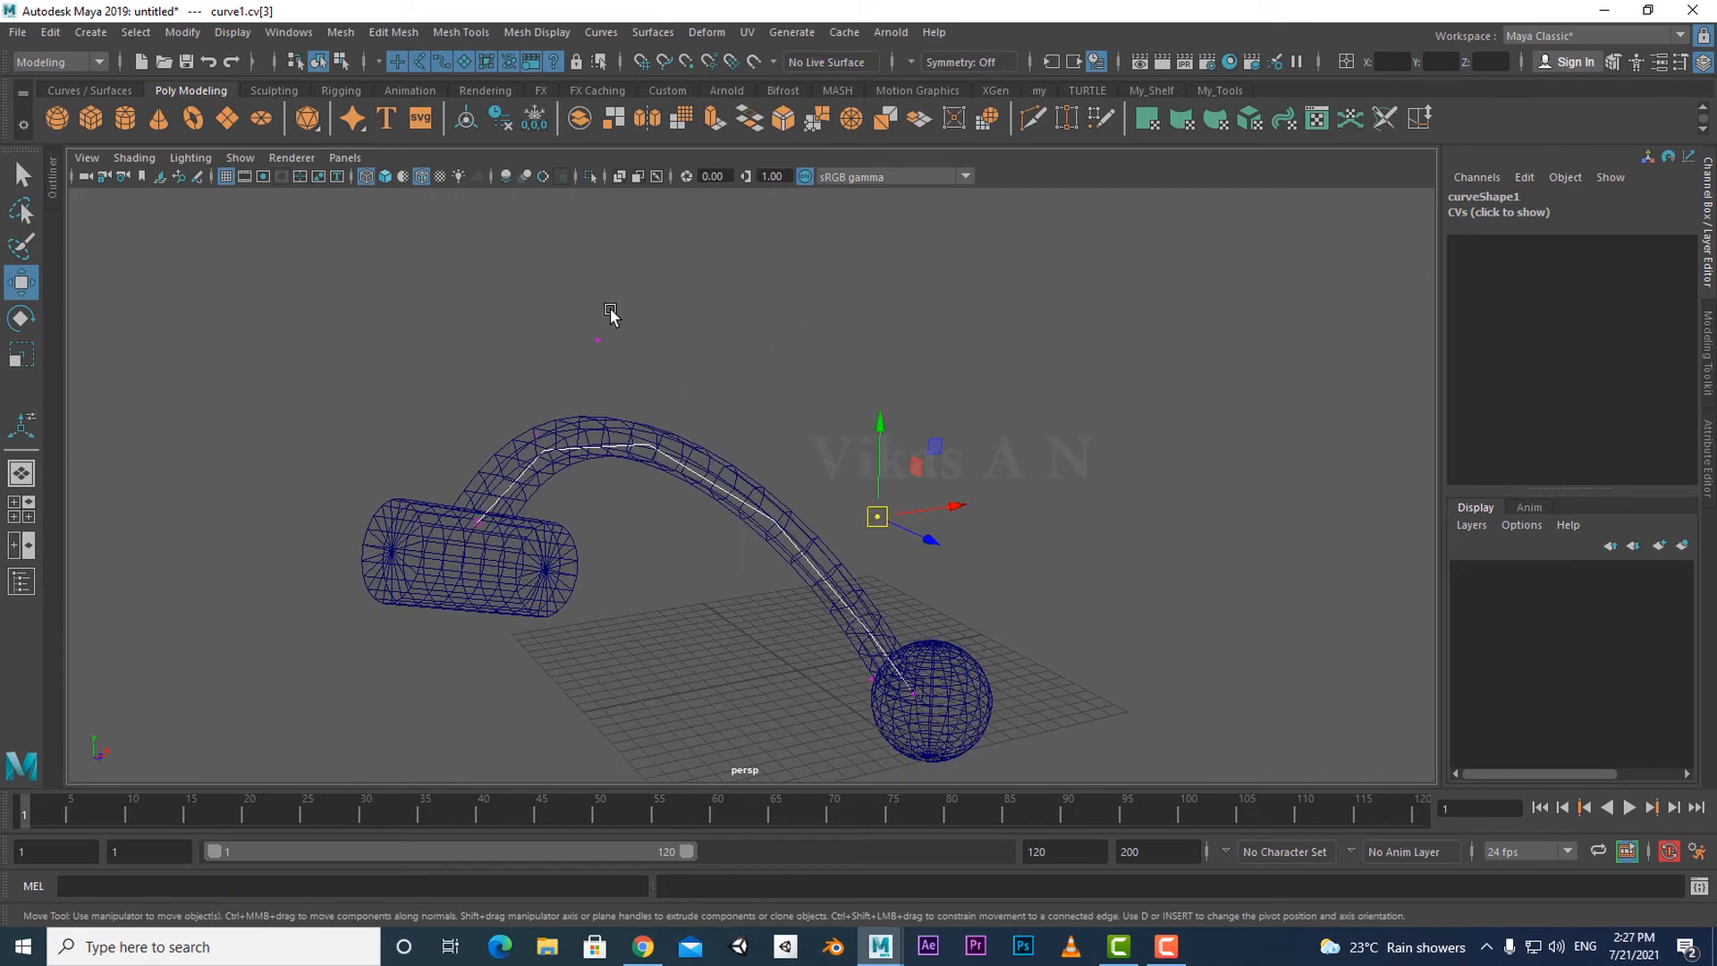
left_click(597, 340)
middle_click_drag(581, 376, 643, 338)
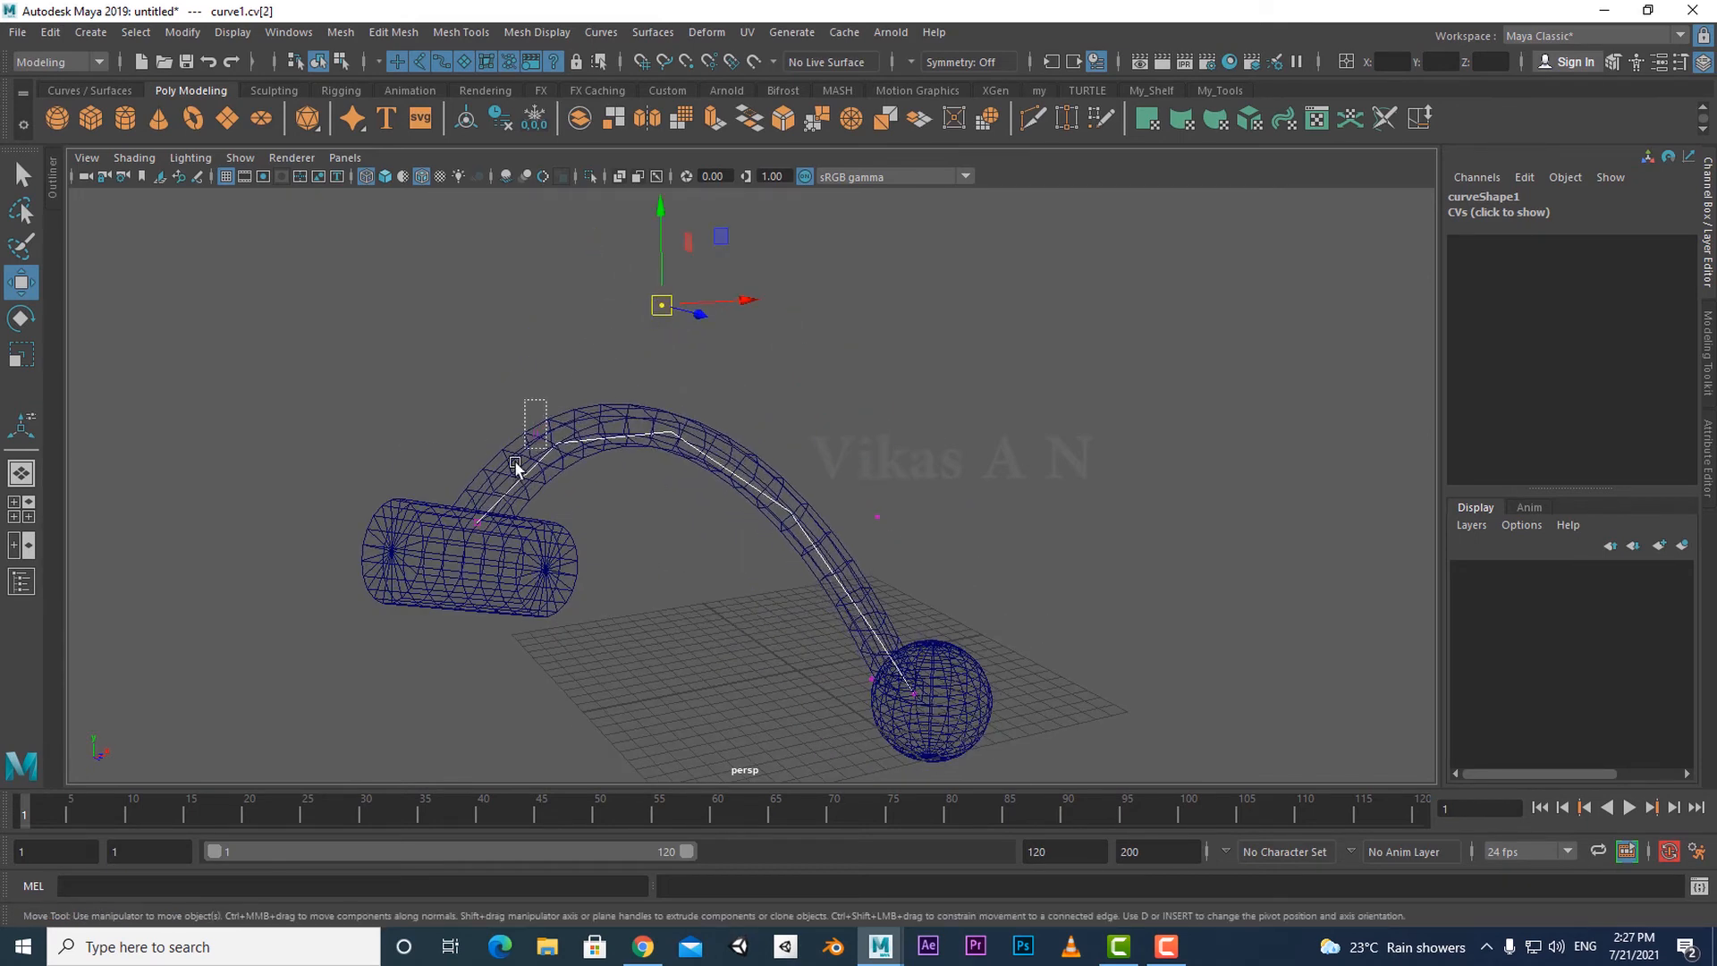
left_click(536, 428)
left_click_drag(539, 424, 750, 559)
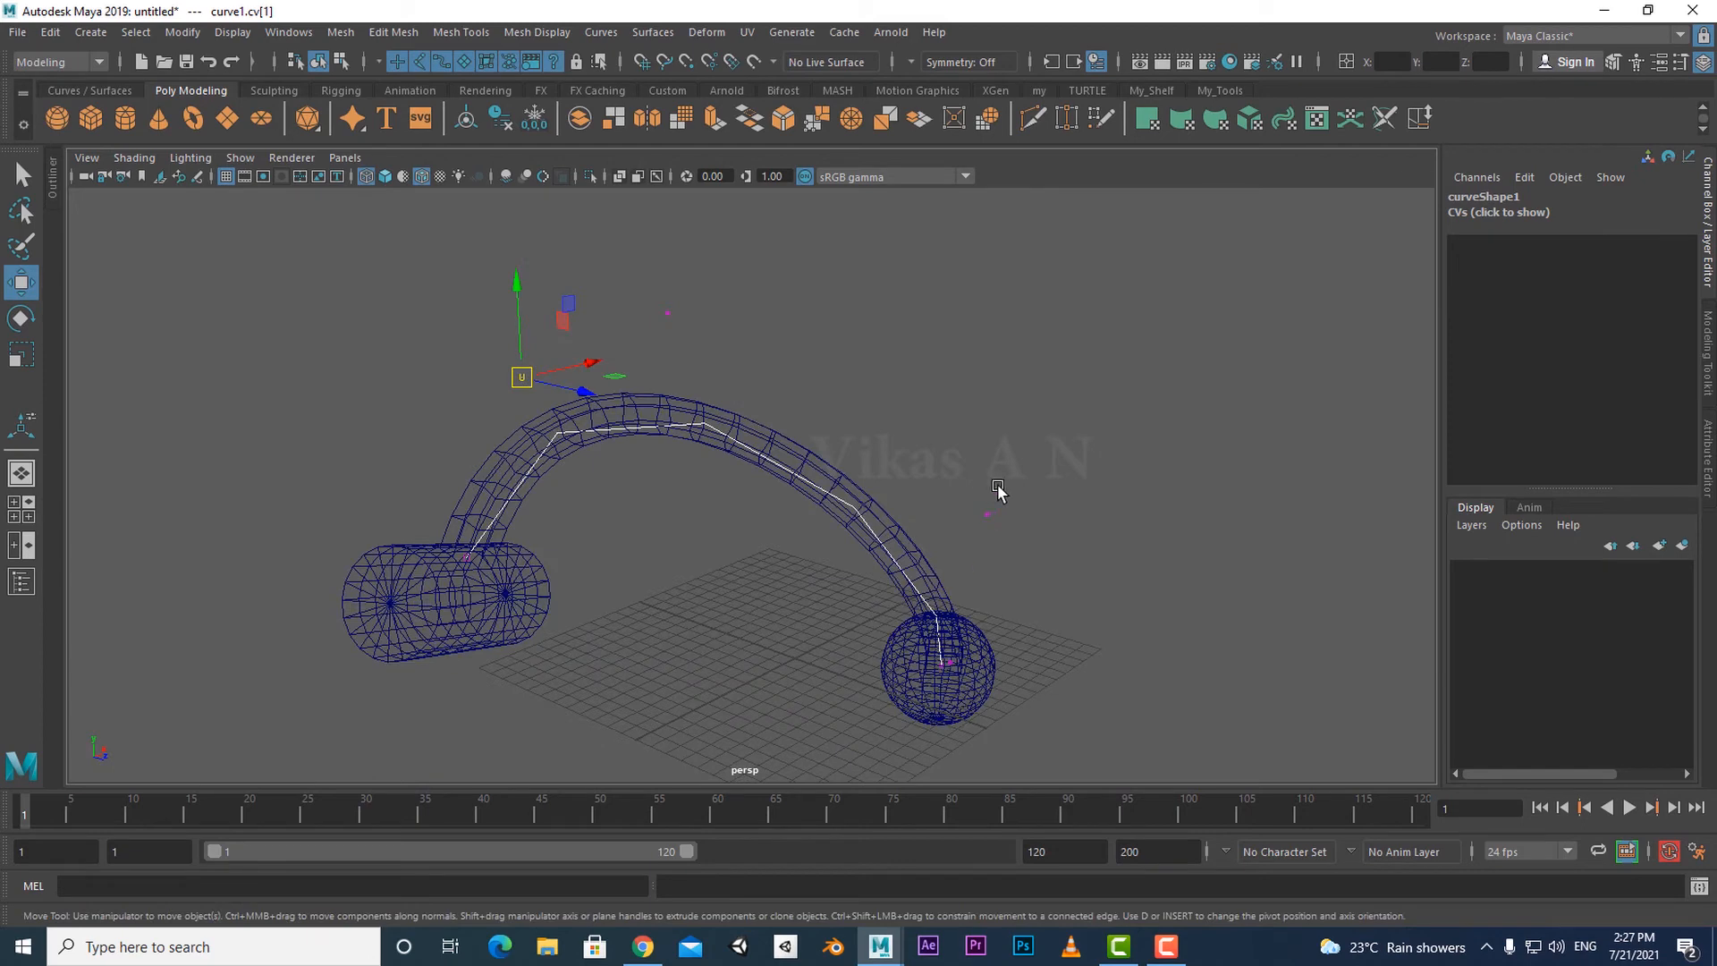
Move the control vertex above the sphere further up and outward to round the arch.
left_click(988, 515)
left_click(1033, 492)
middle_click_drag(985, 439, 1031, 420)
left_click_drag(973, 581, 838, 618, "alt")
key("q")
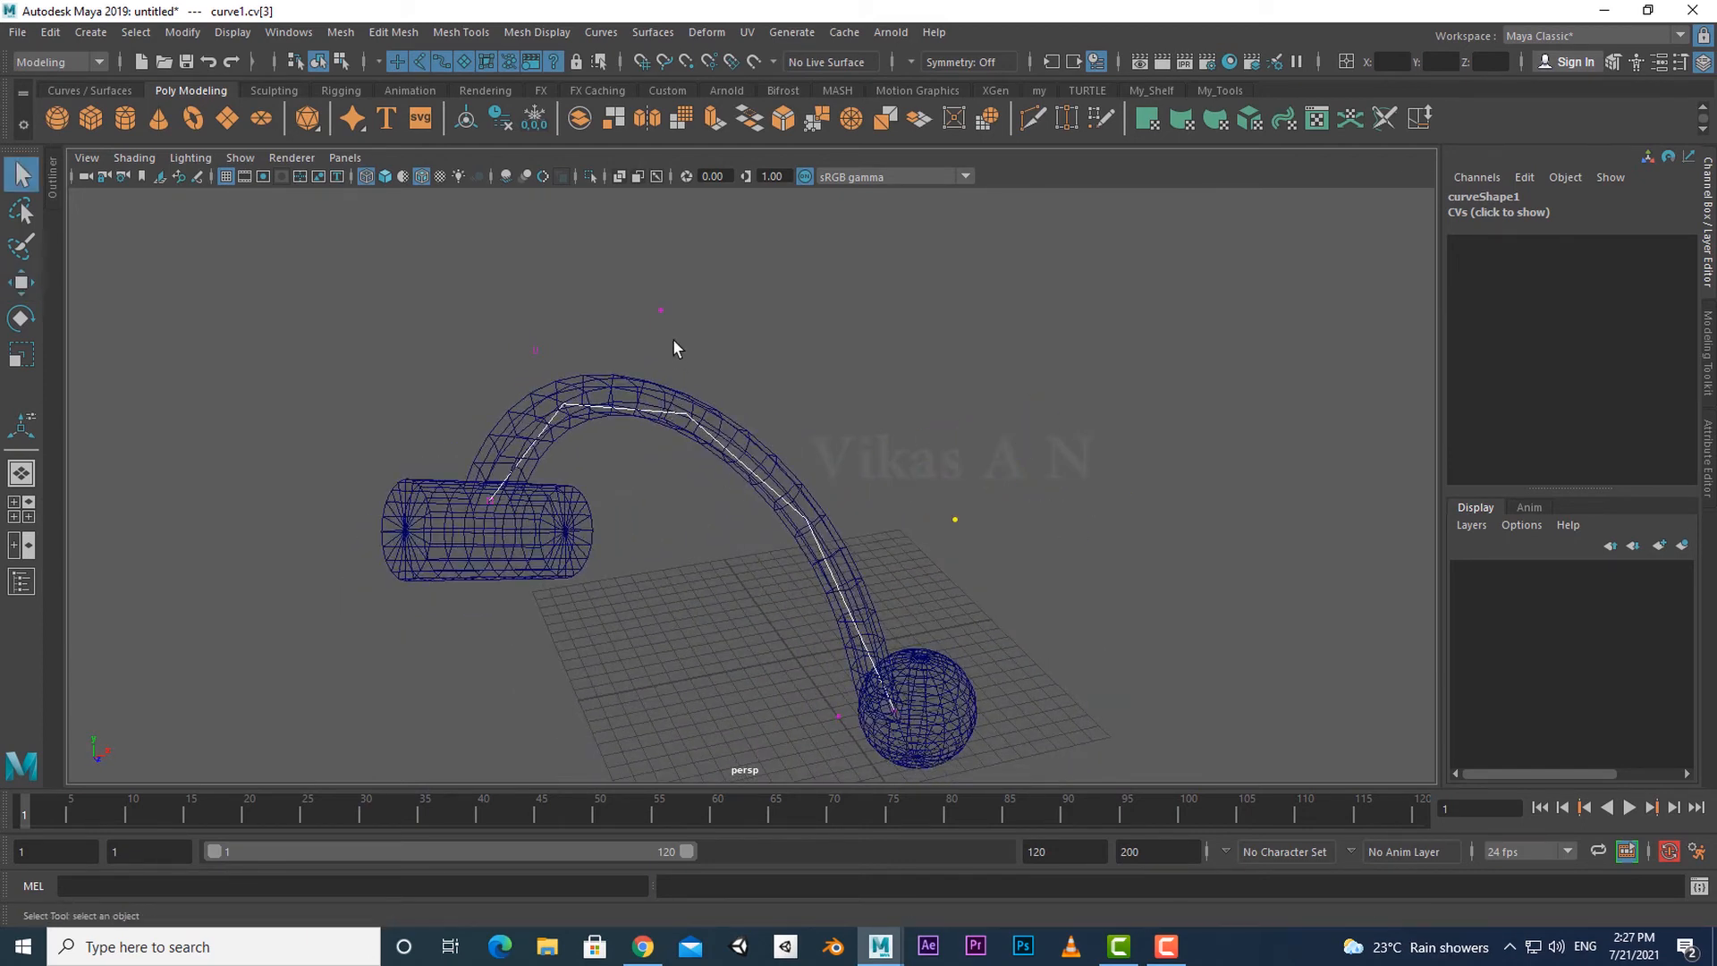
Return to object mode, review the curve's few control vertices once more, and leave the whole curve selected.
right_click_drag(663, 302, 771, 277)
left_click_drag(740, 549, 782, 483, "alt")
left_click(828, 424)
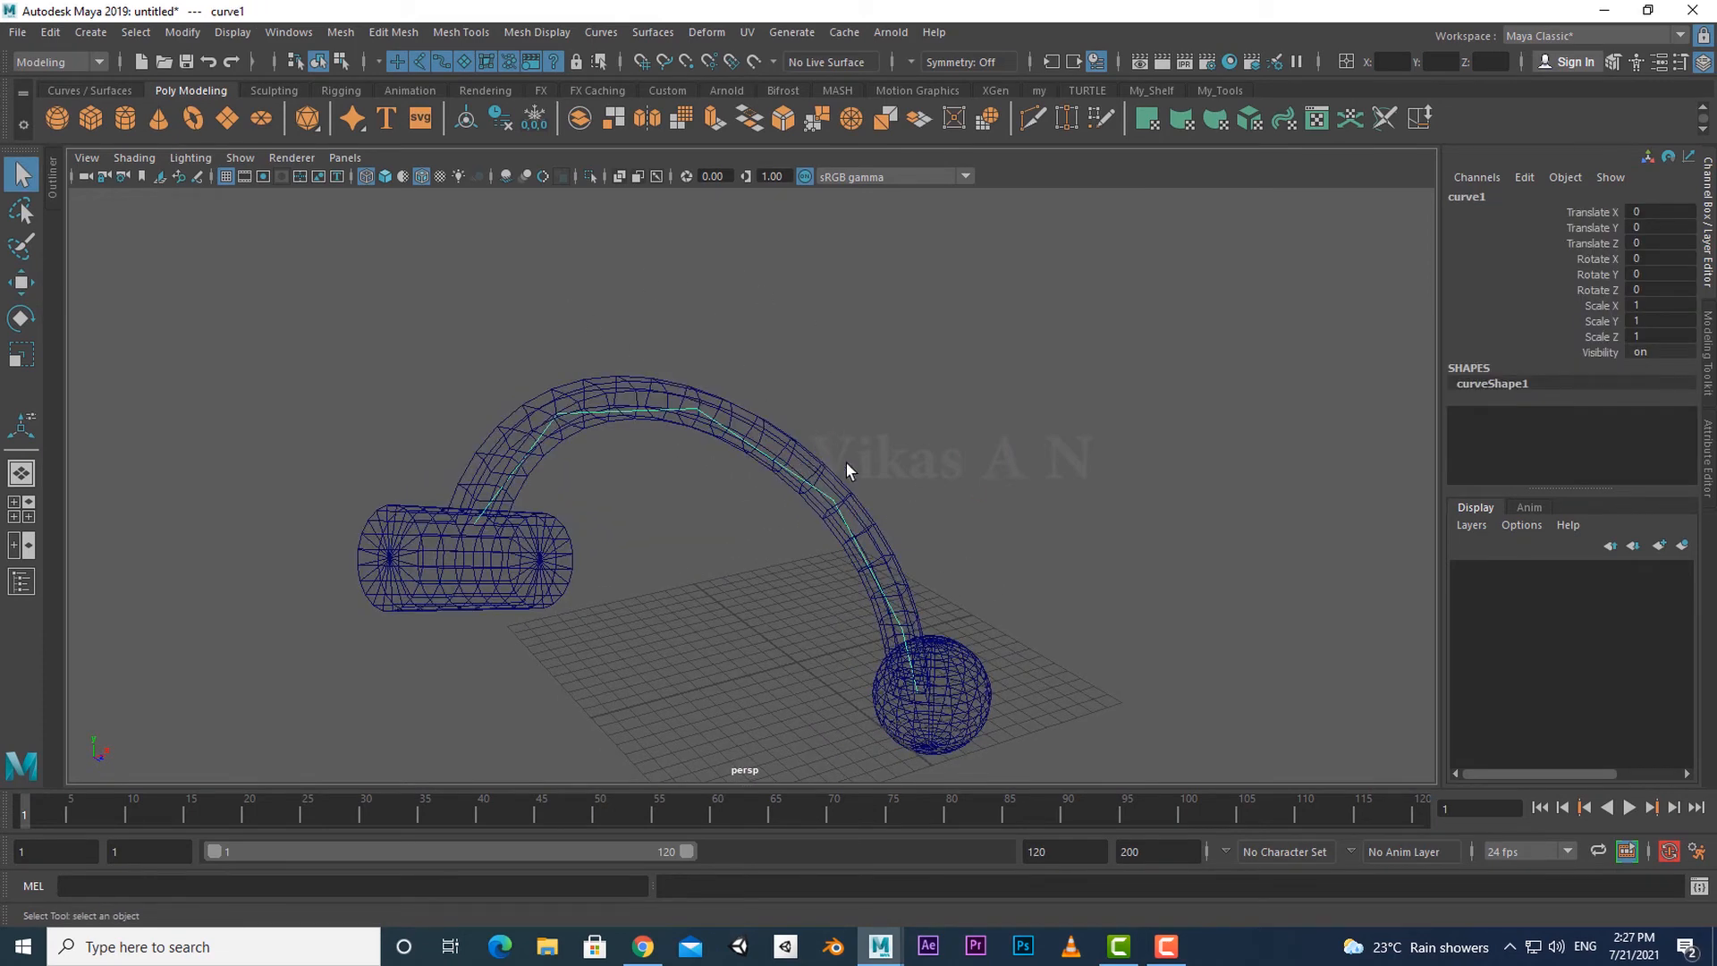
right_click_drag(860, 437, 564, 320)
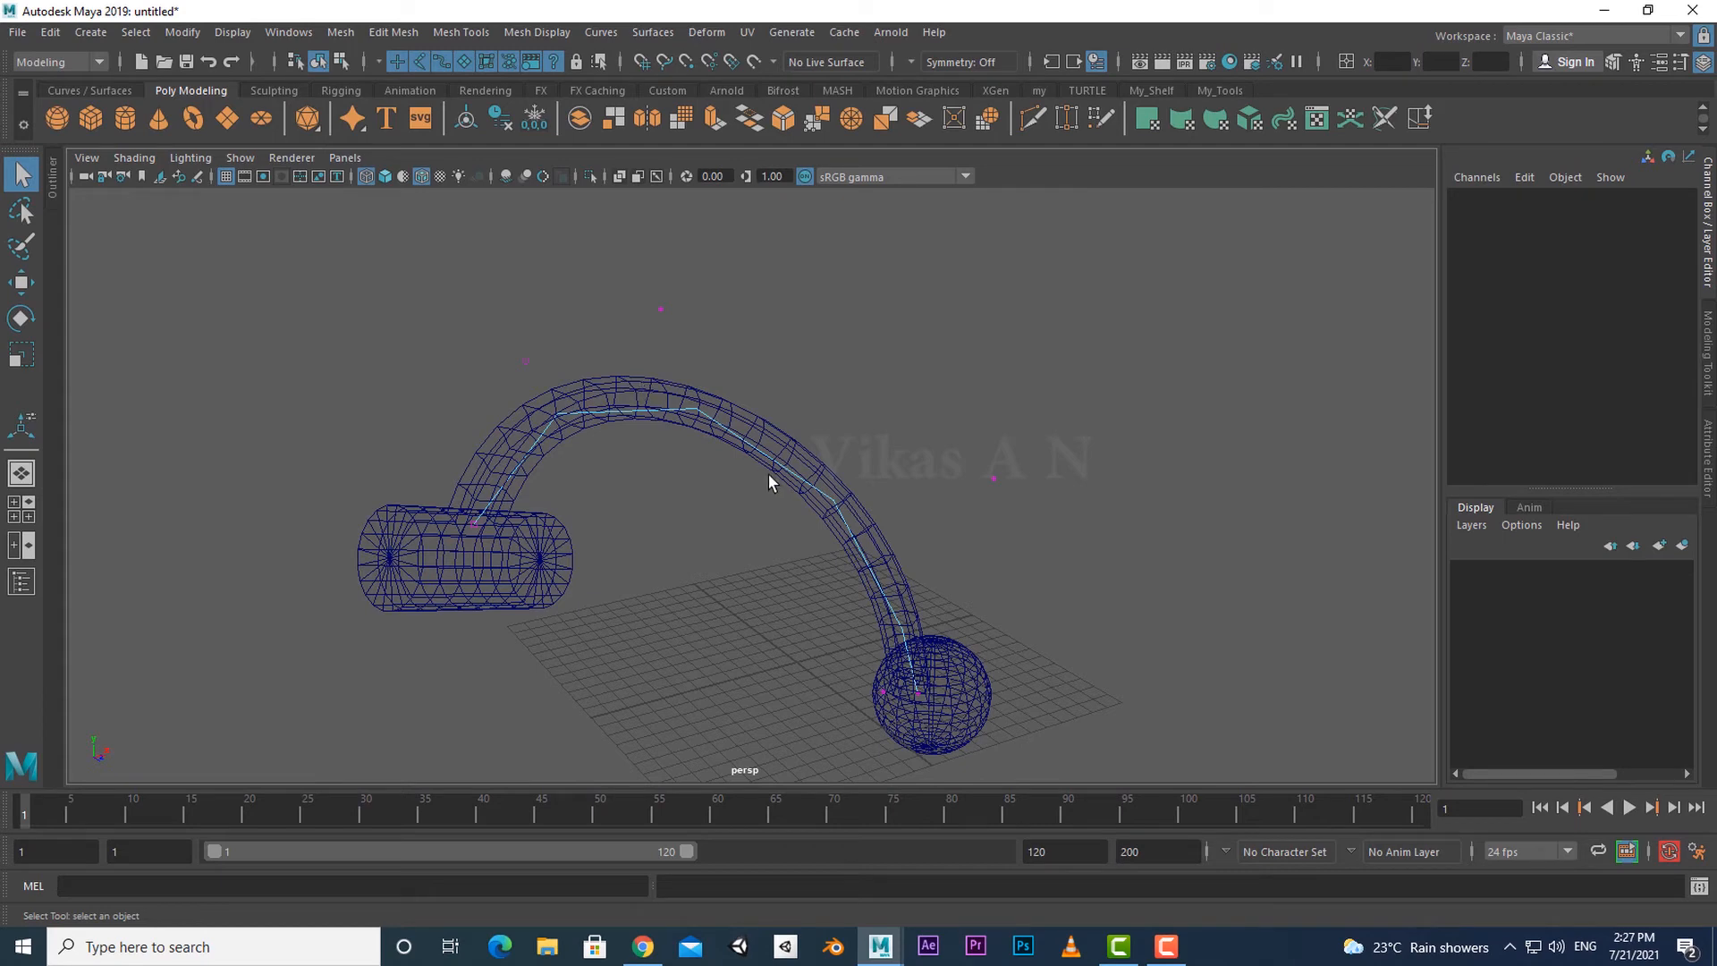
right_click_drag(779, 456, 865, 388)
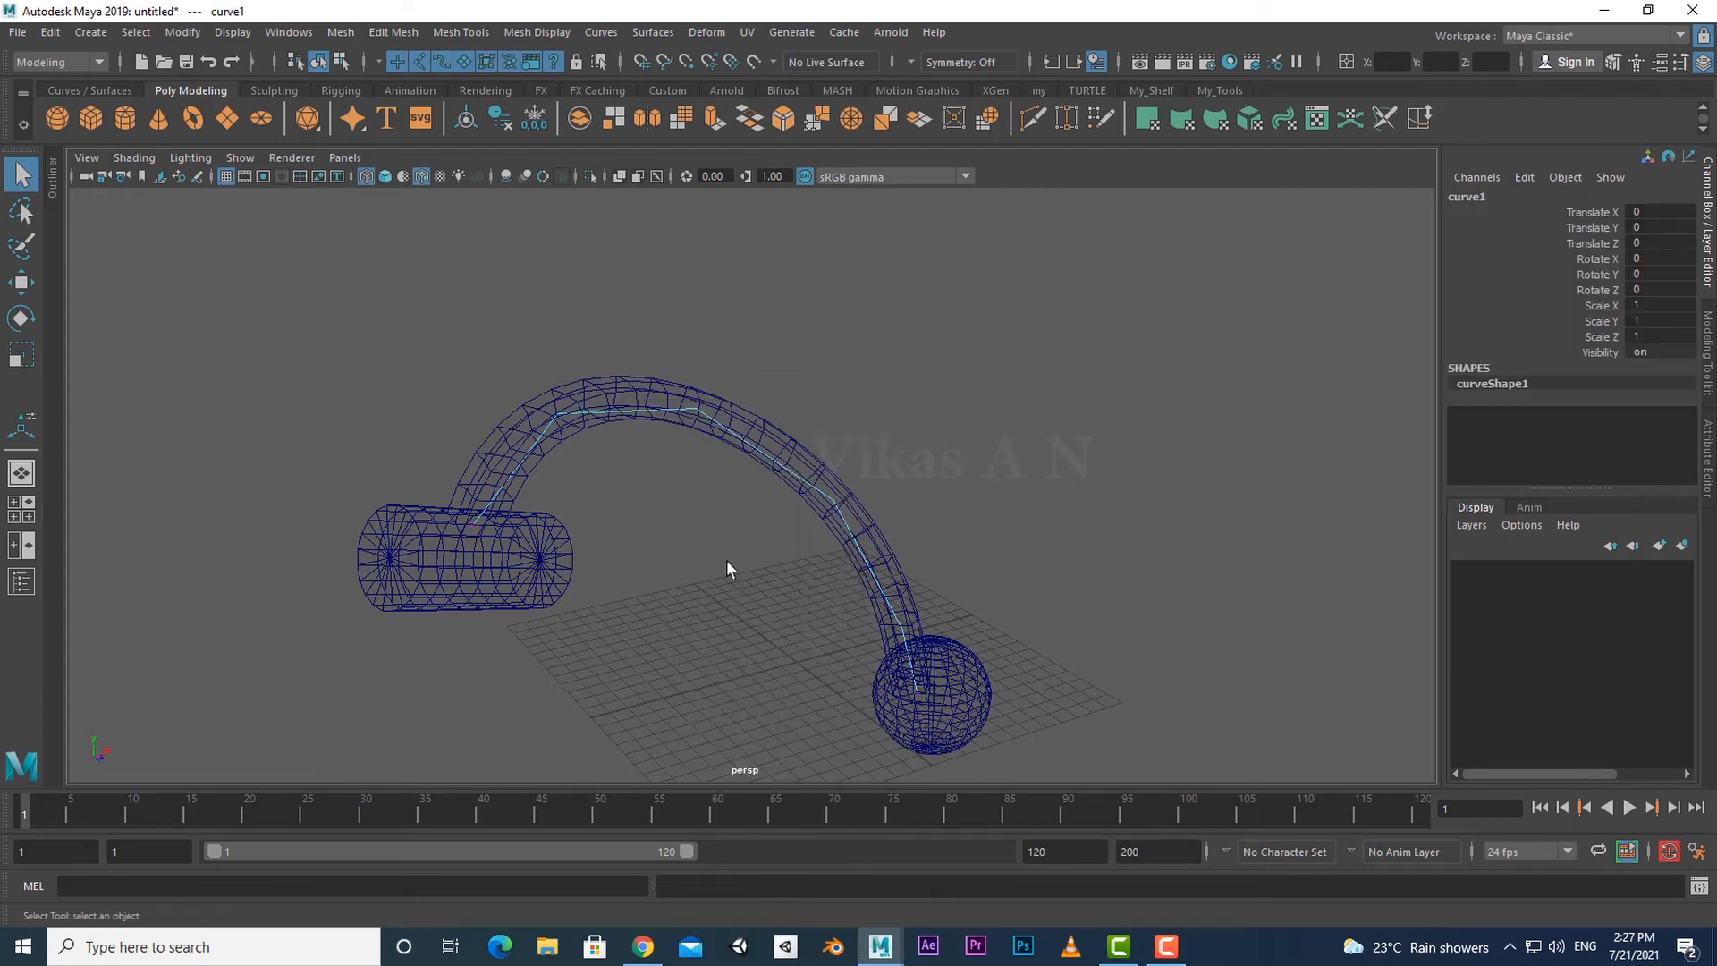
left_click_drag(726, 559, 748, 587, "alt")
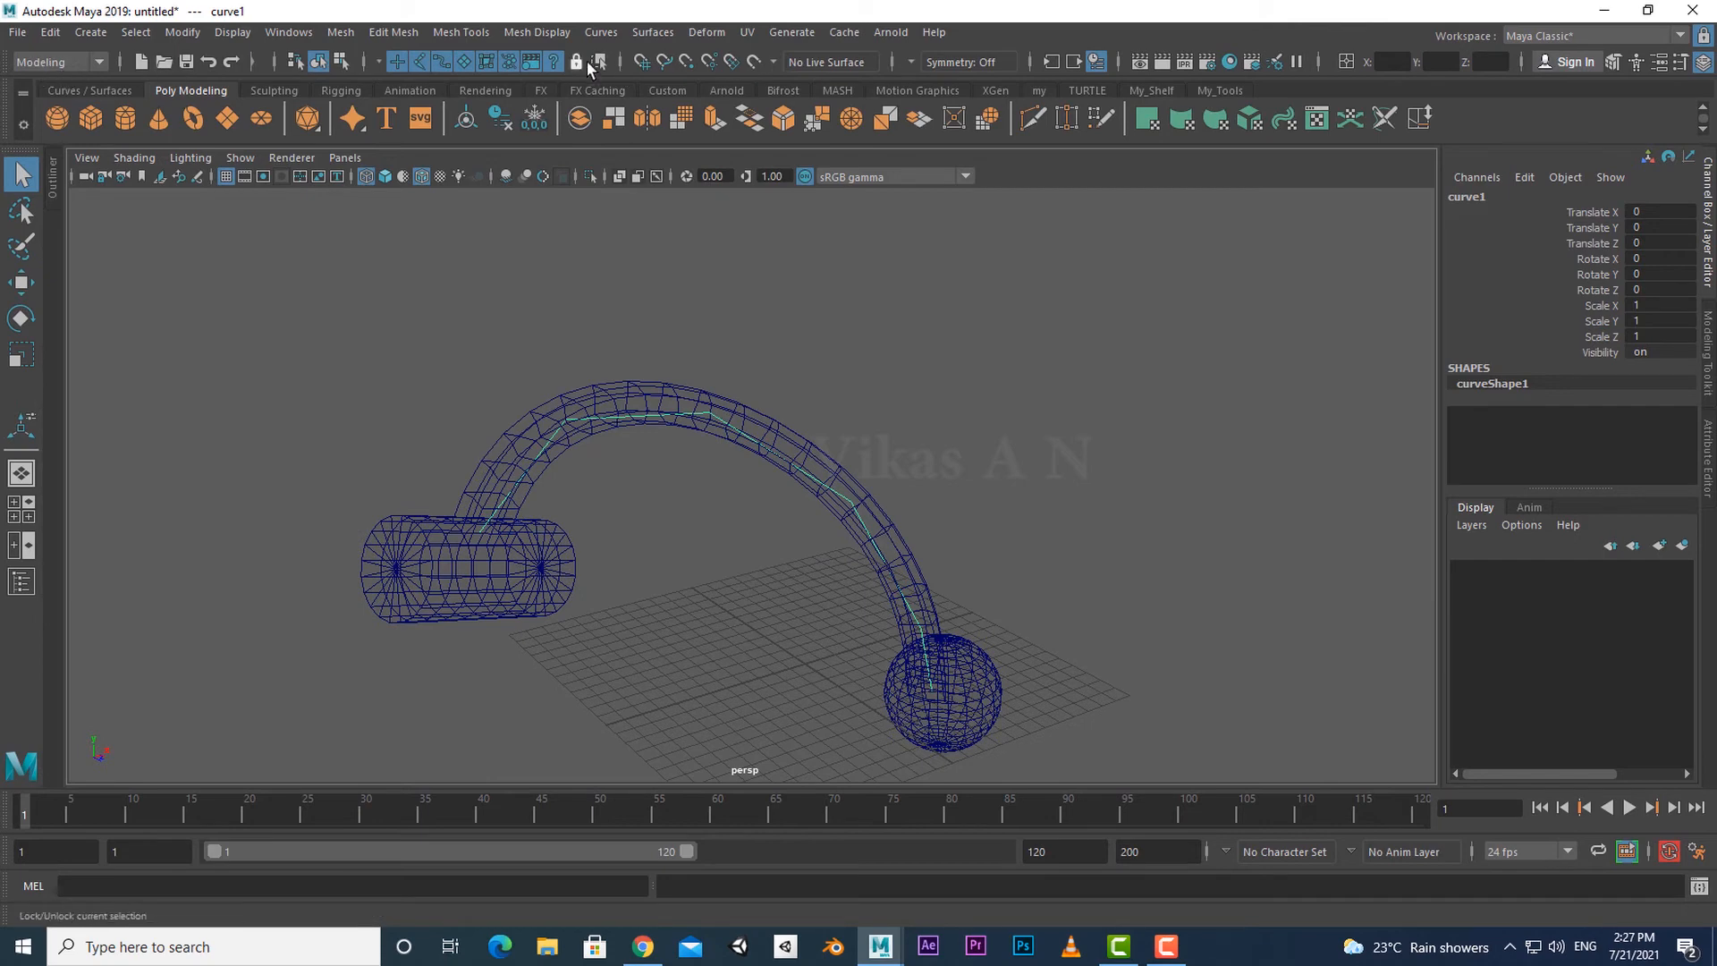
Reset the Rebuild Curve options, set the number of spans to 6, and rebuild the selected curve.
left_click(597, 34)
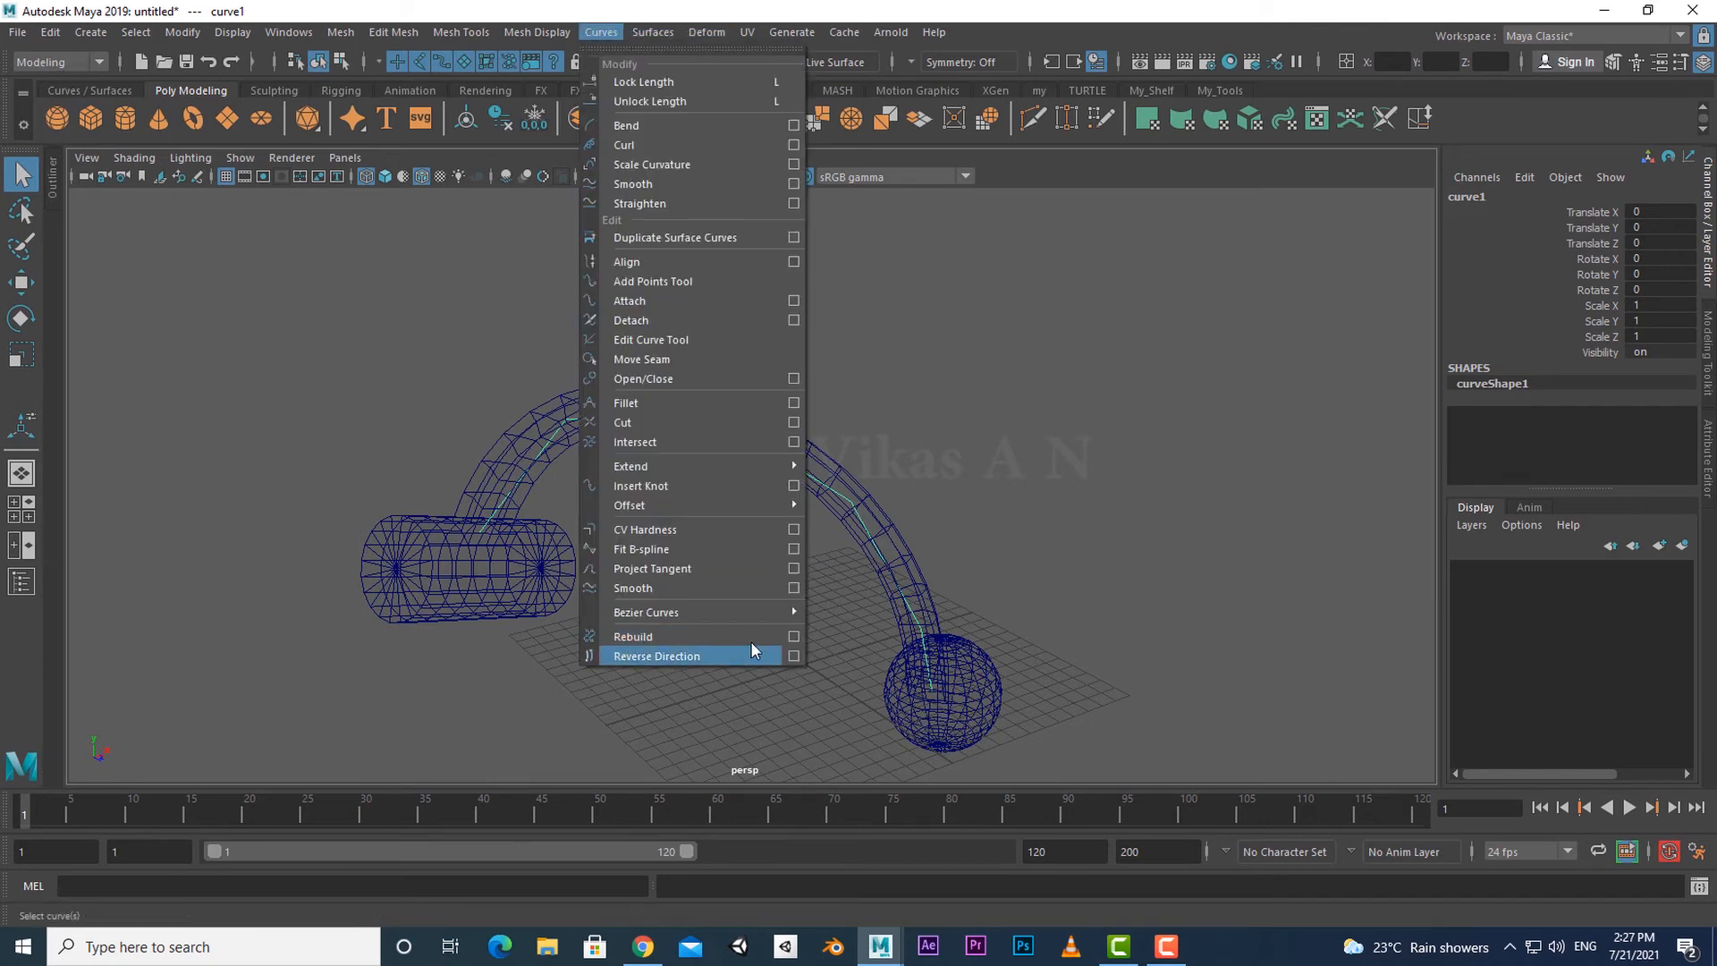
left_click(793, 635)
left_click_drag(985, 104, 1102, 95)
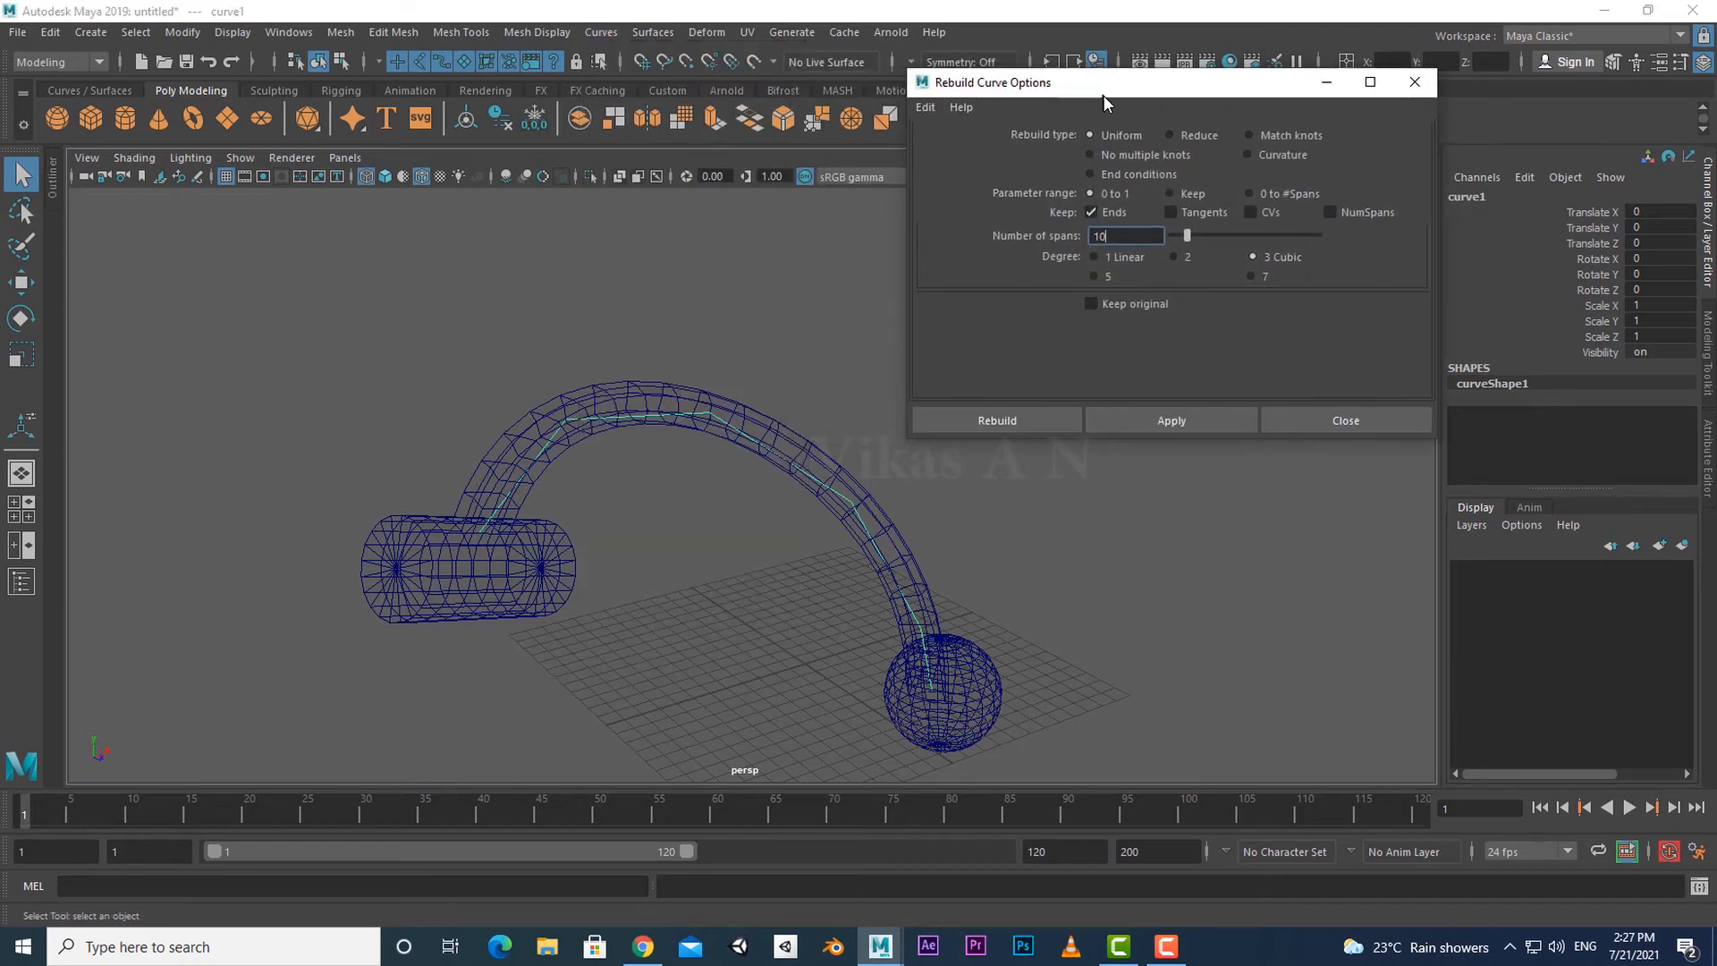
left_click(926, 106)
left_click(957, 155)
left_click_drag(1177, 238, 1178, 234)
left_click(1016, 422)
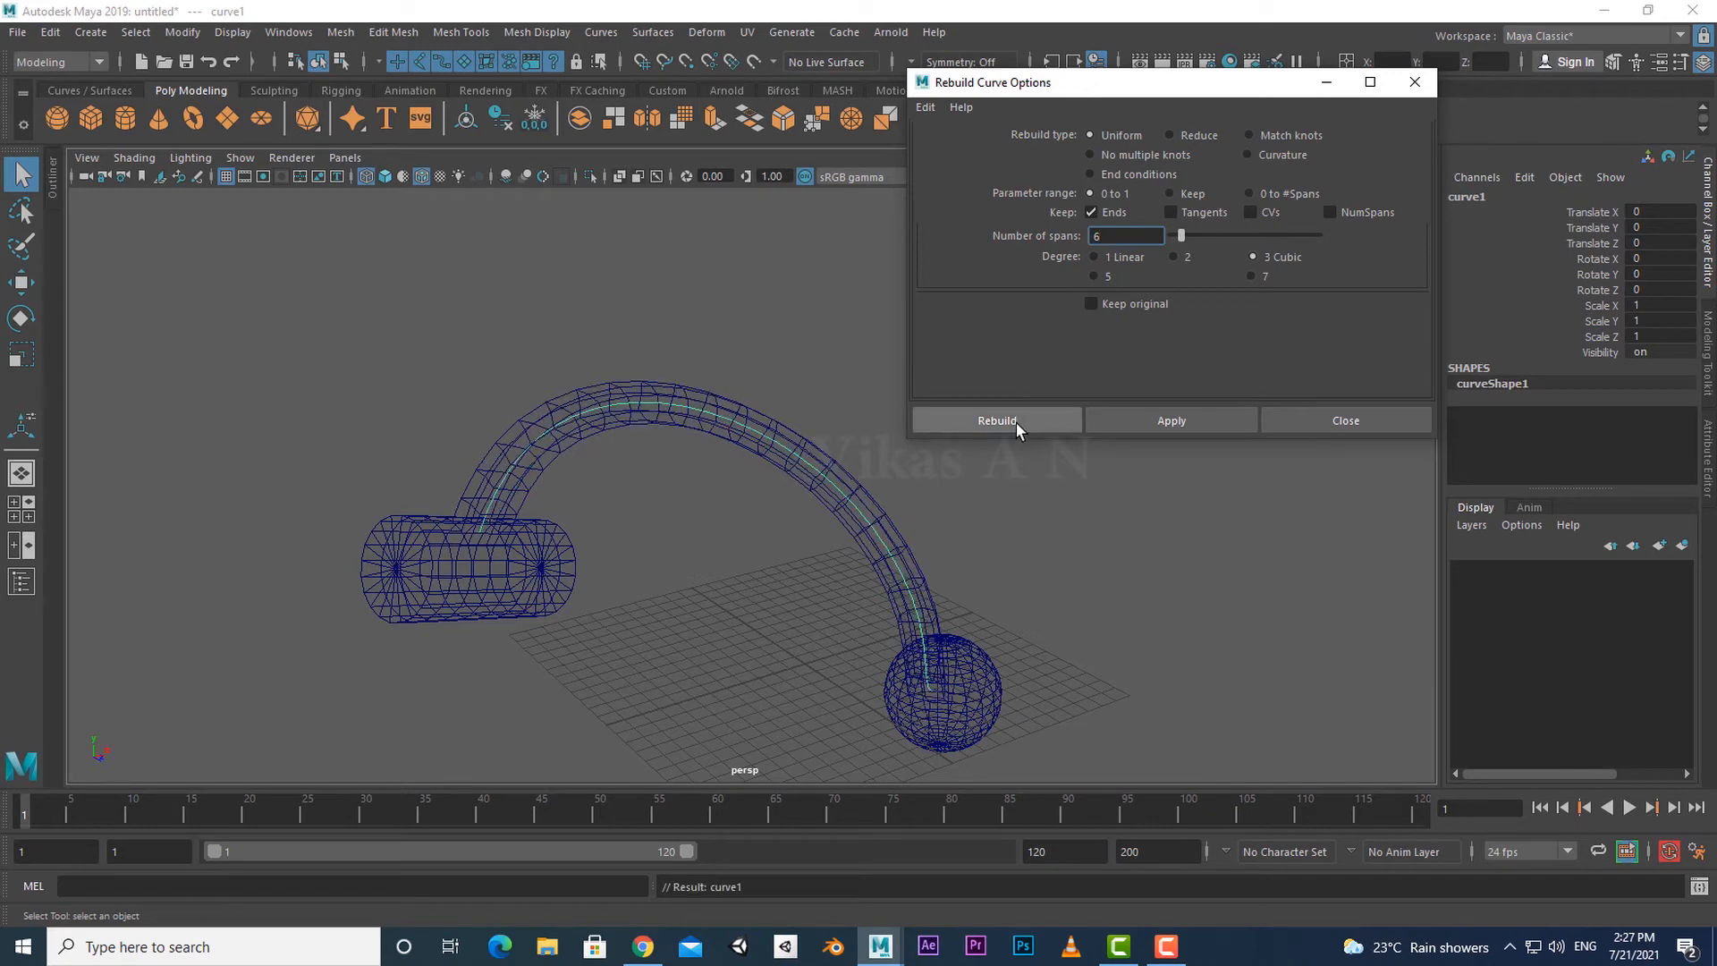
Show the rebuilt curve's control vertices and move the middle one downward to make the bridge dip.
scroll(1026, 586, "up", 6)
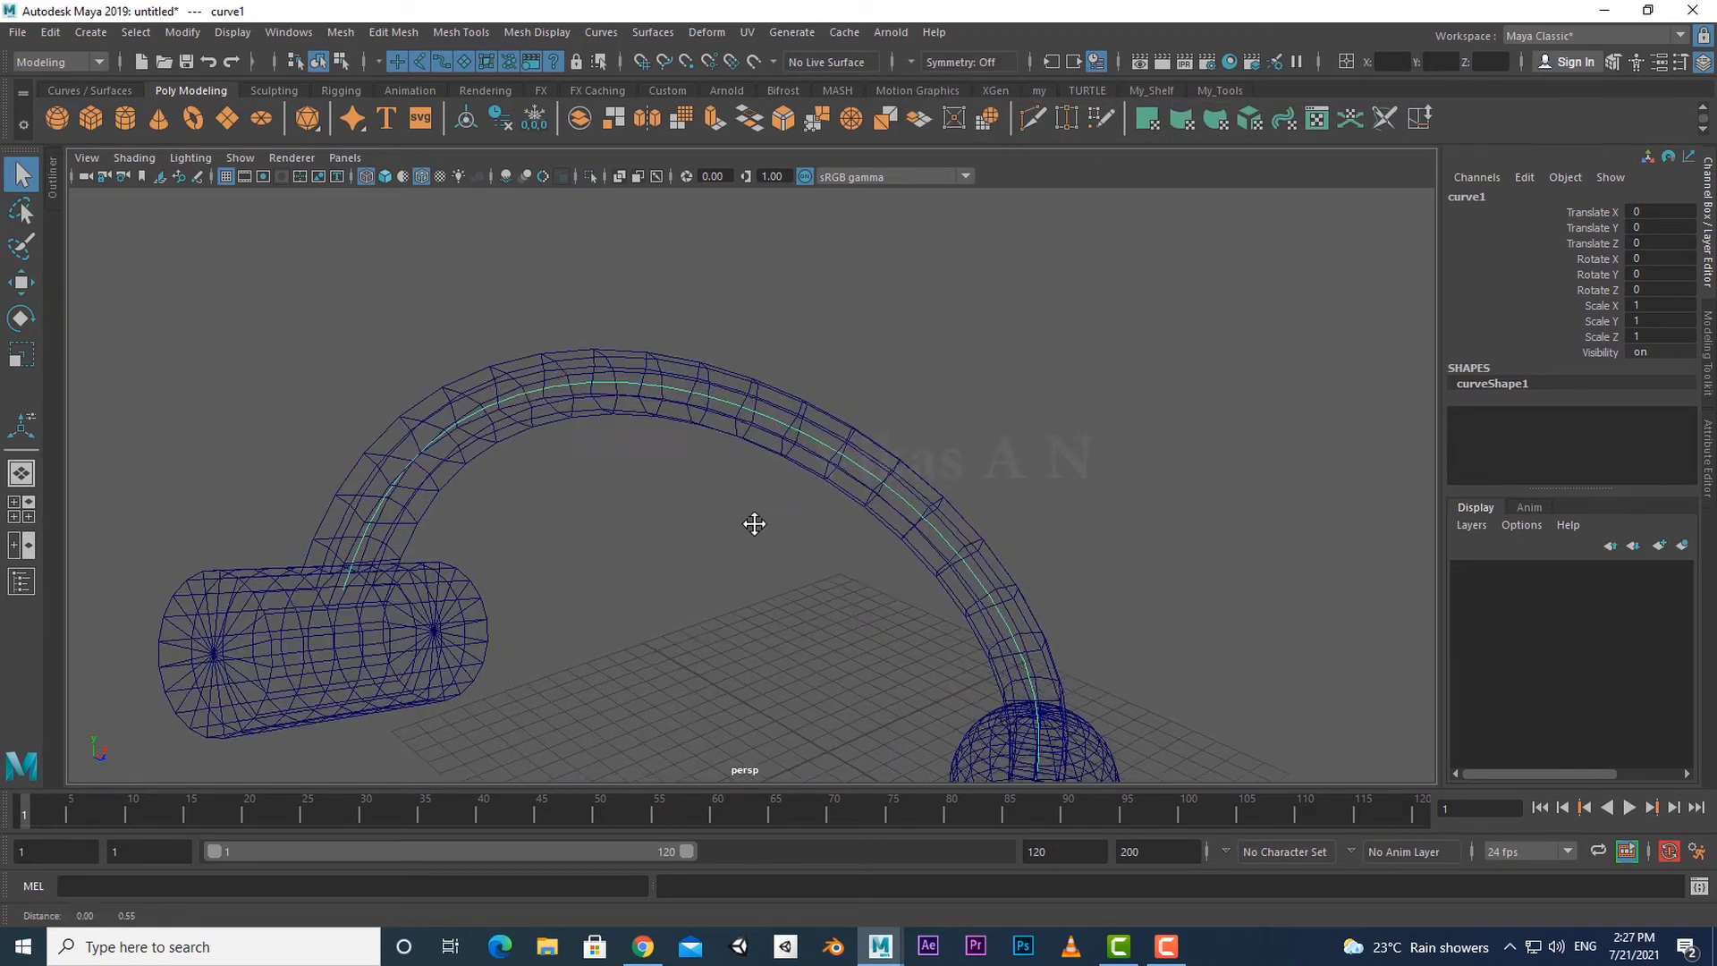
right_click_drag(848, 420, 801, 362)
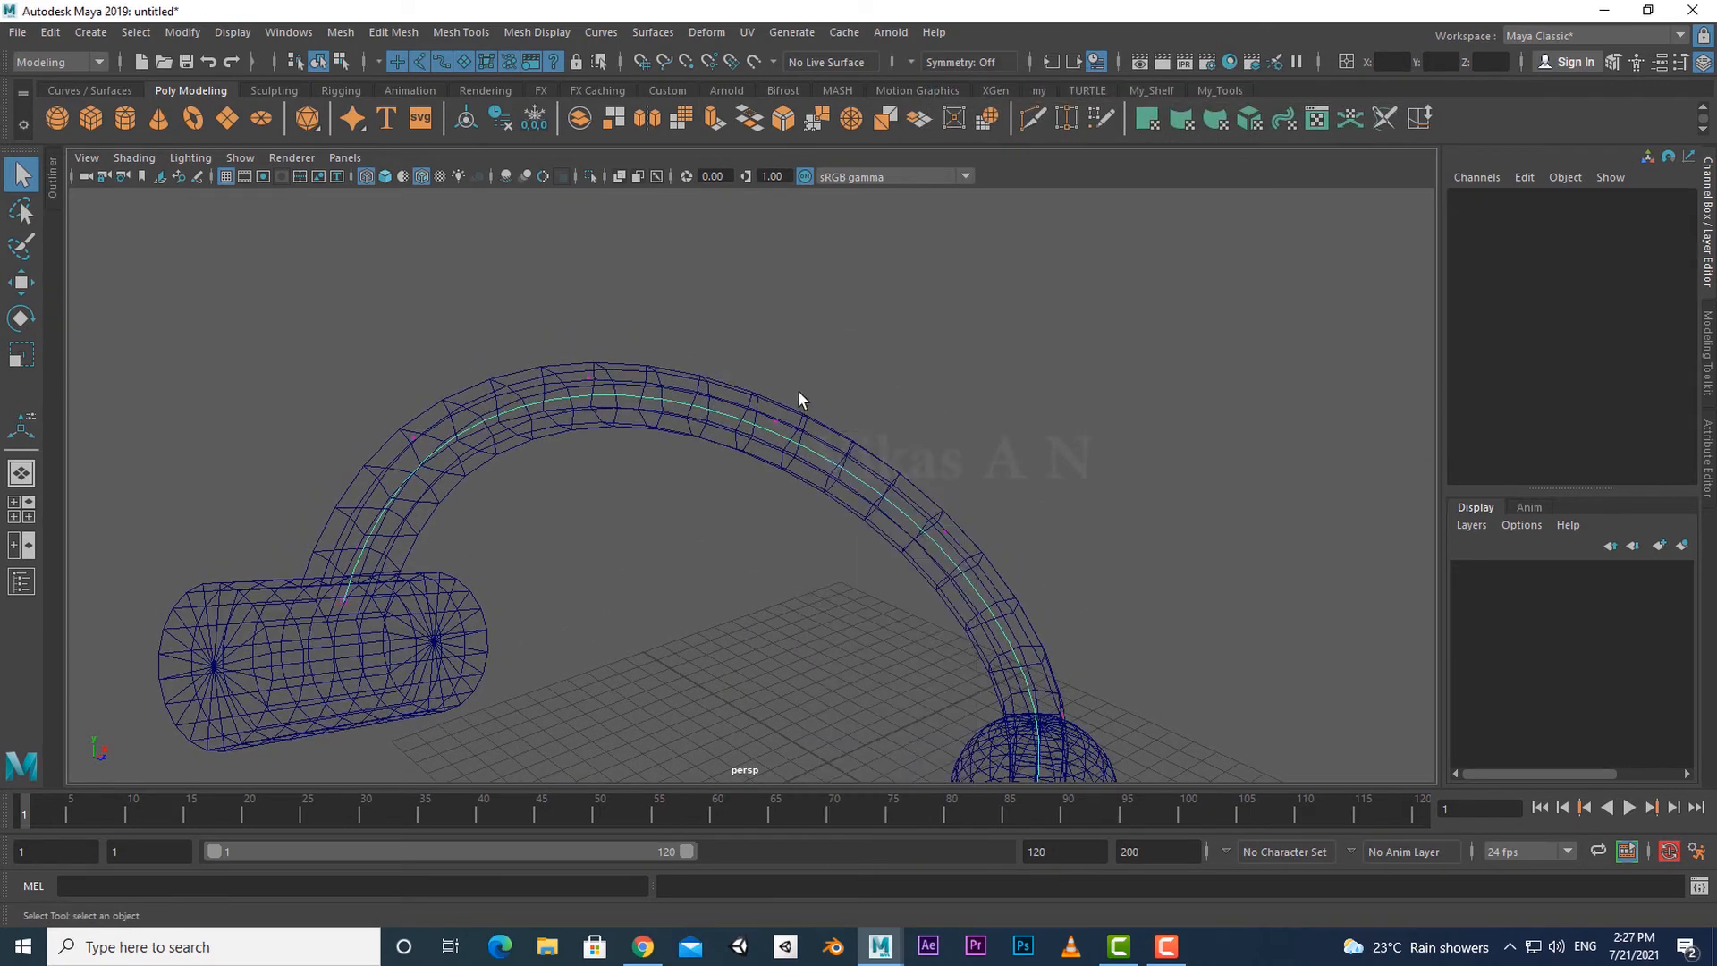
scroll(798, 389, "down", 3)
left_click_drag(806, 545, 776, 528, "alt")
left_click(768, 431)
key("w")
left_click_drag(766, 433, 753, 510)
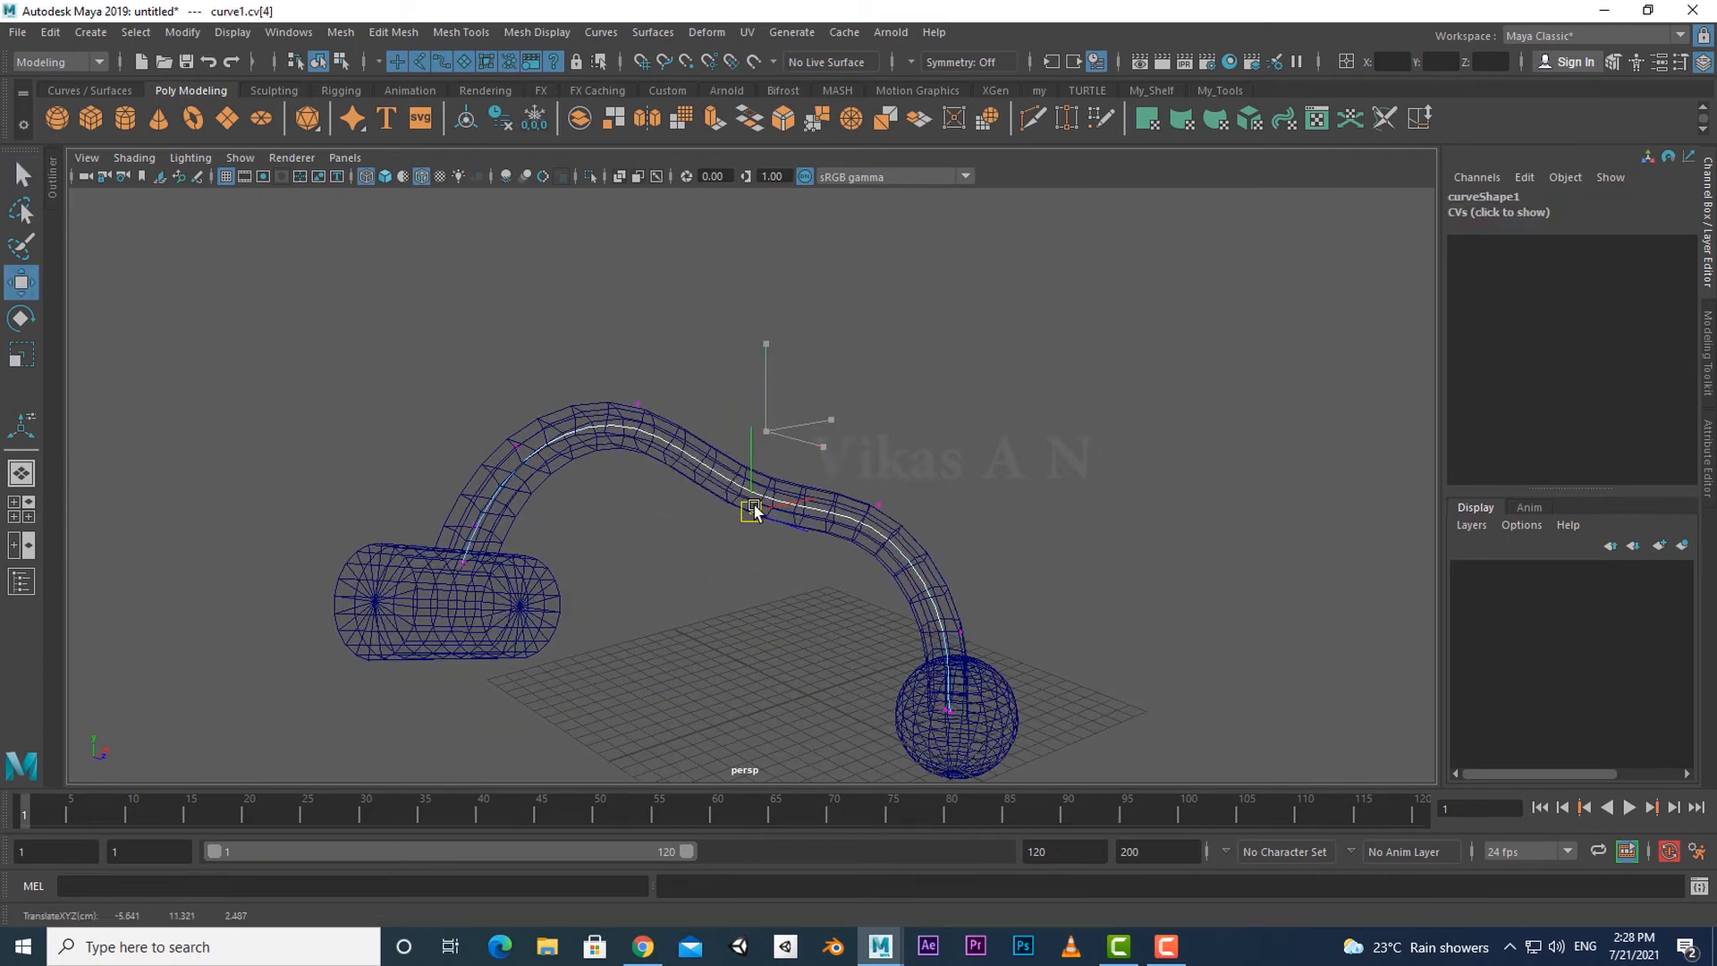
Raise the control vertices on either side of the bridge's dip and lower the middle one further to exaggerate the wave.
left_click(885, 505)
left_click_drag(884, 501, 909, 439)
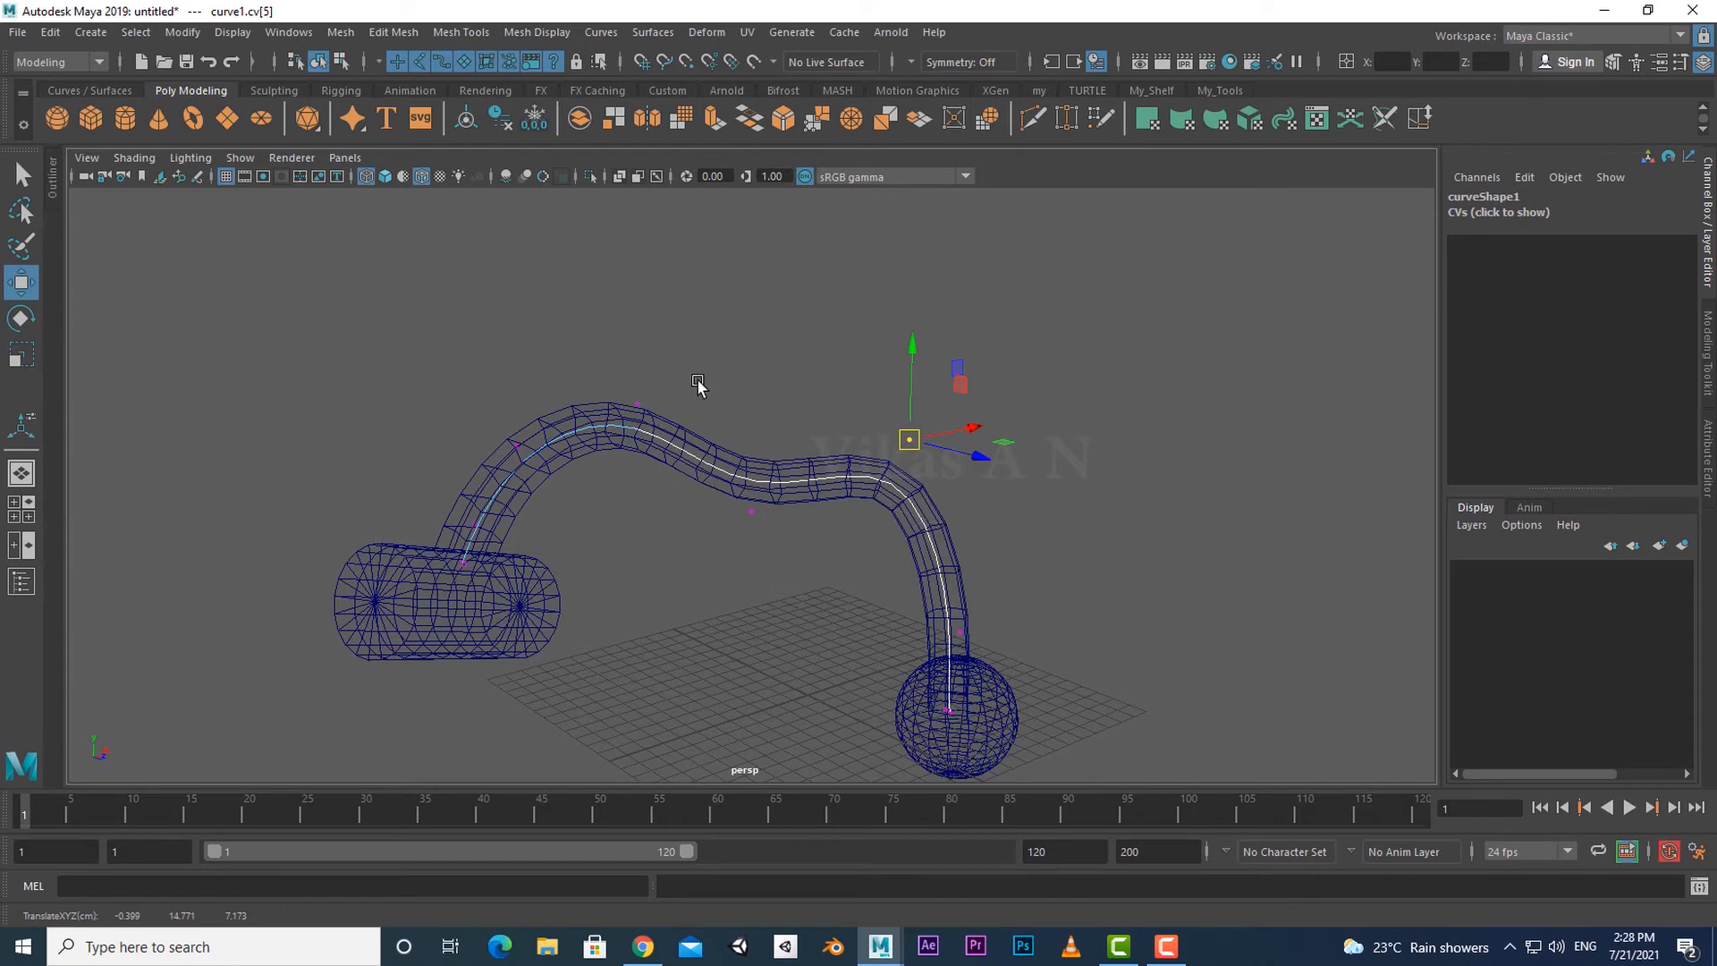
left_click(639, 404)
left_click_drag(642, 407, 649, 315)
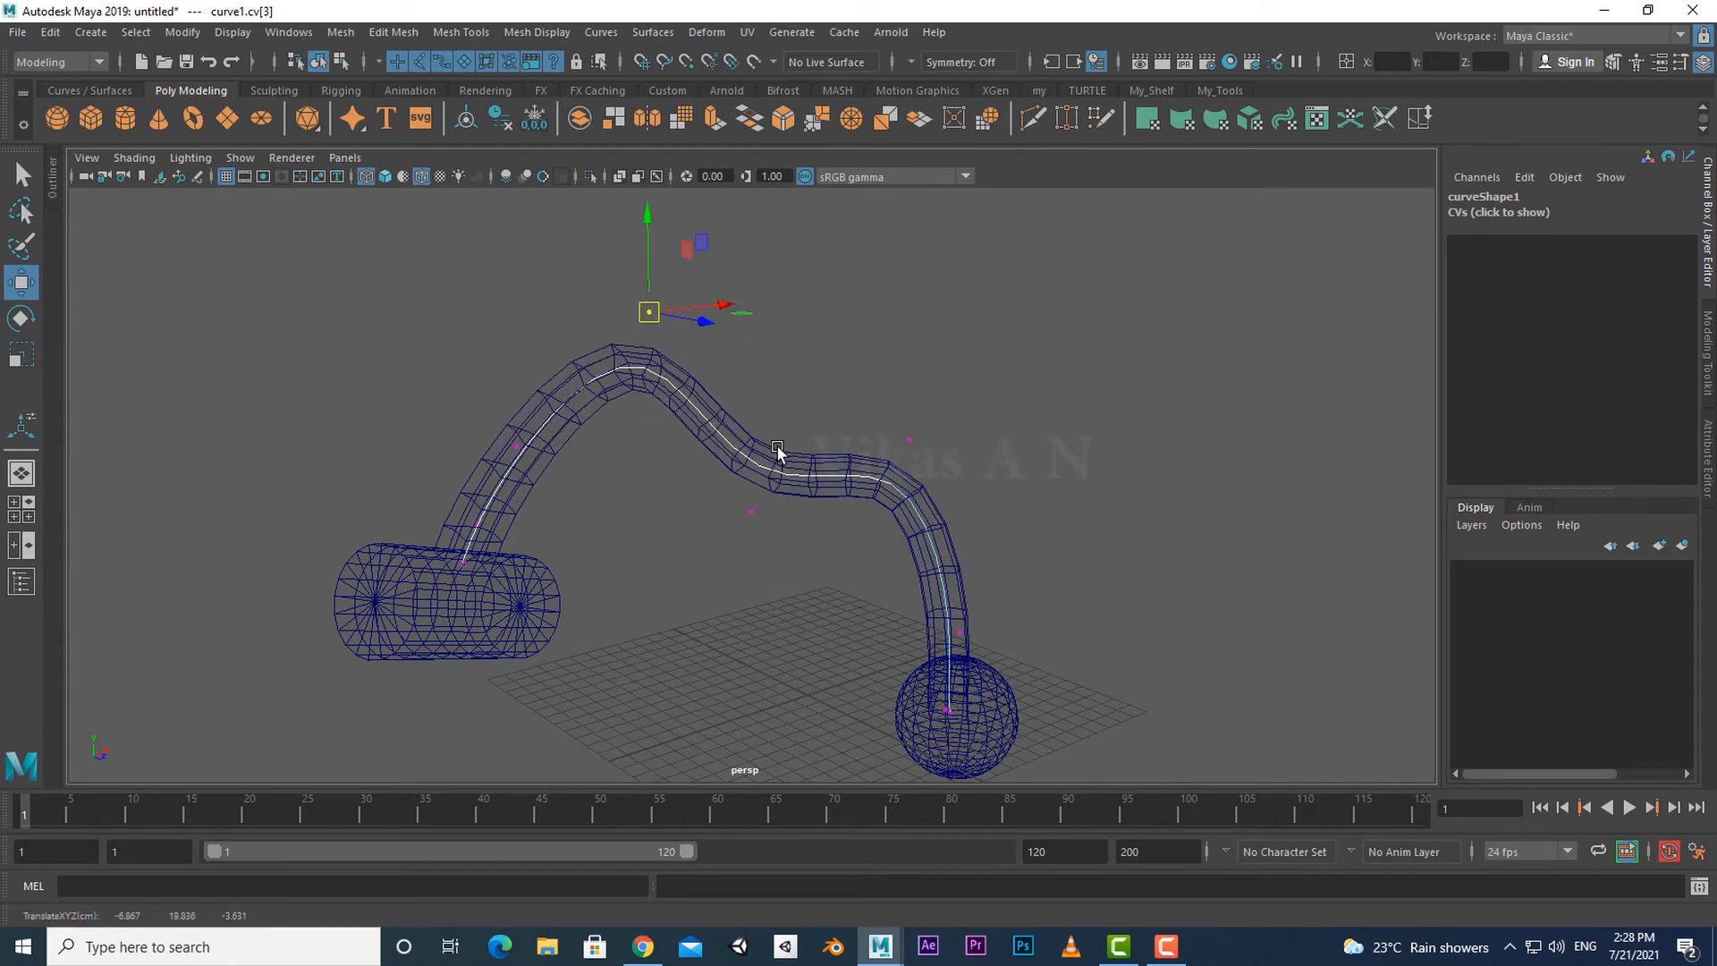
left_click(751, 512)
left_click_drag(757, 530, 760, 592)
scroll(903, 610, "up", 3)
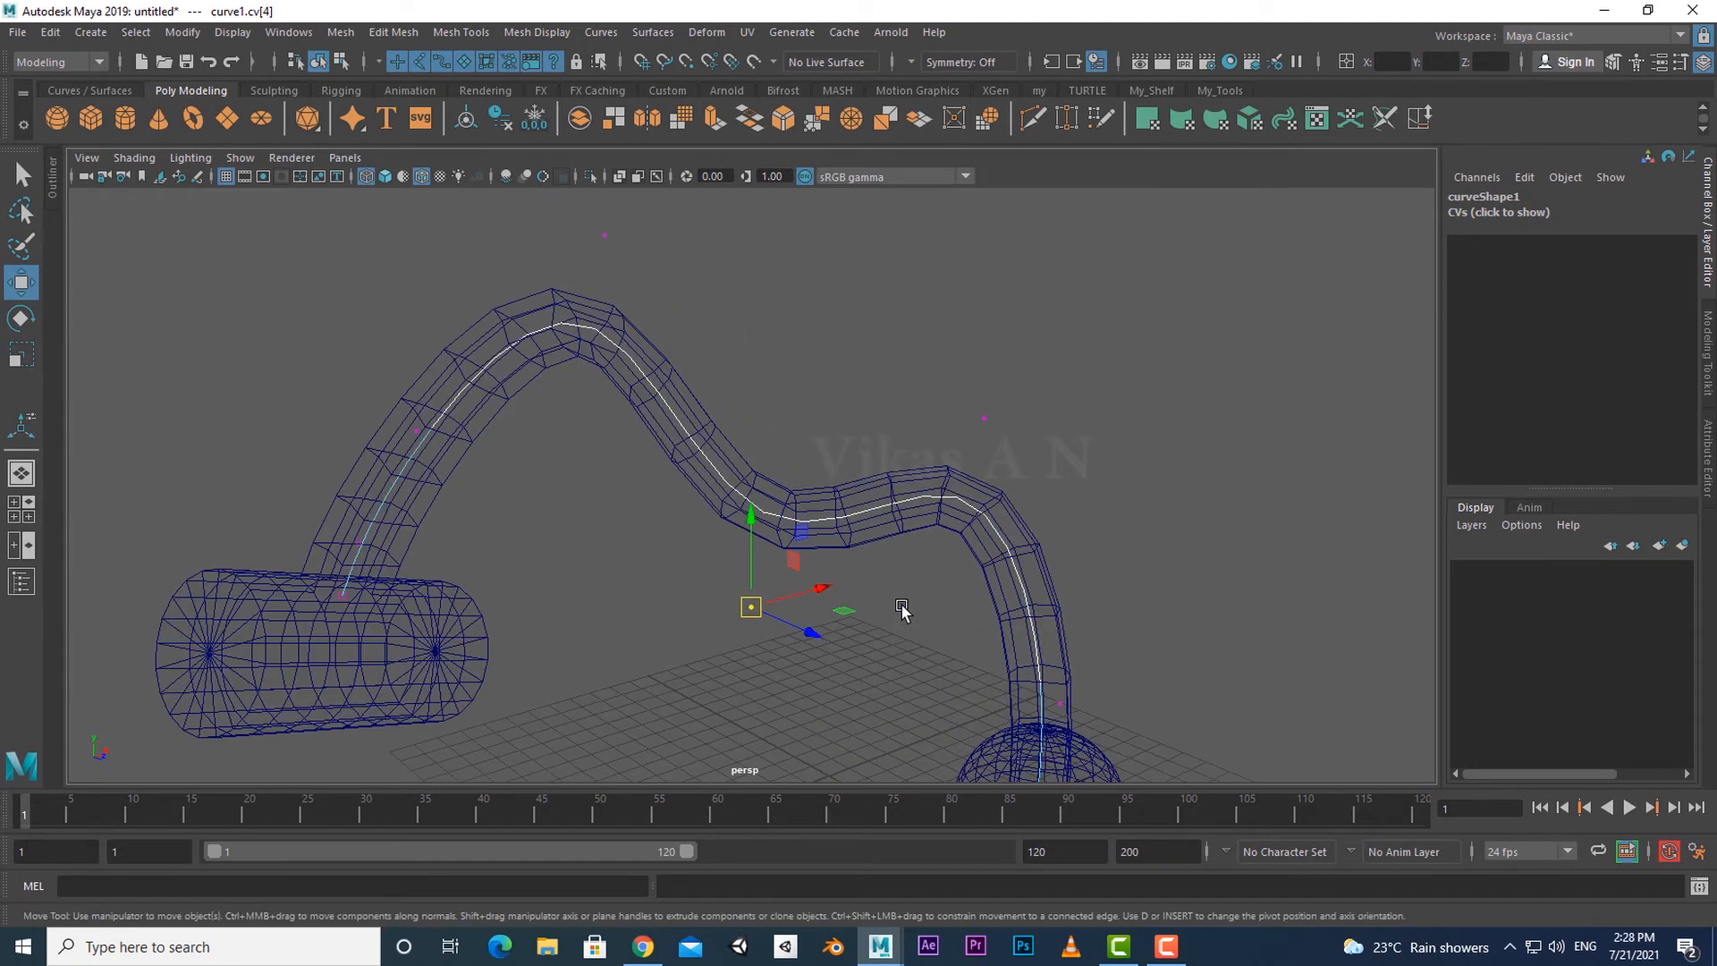
Switch the view to shaded display and return the curve to object mode to inspect the bent bridge.
key("5")
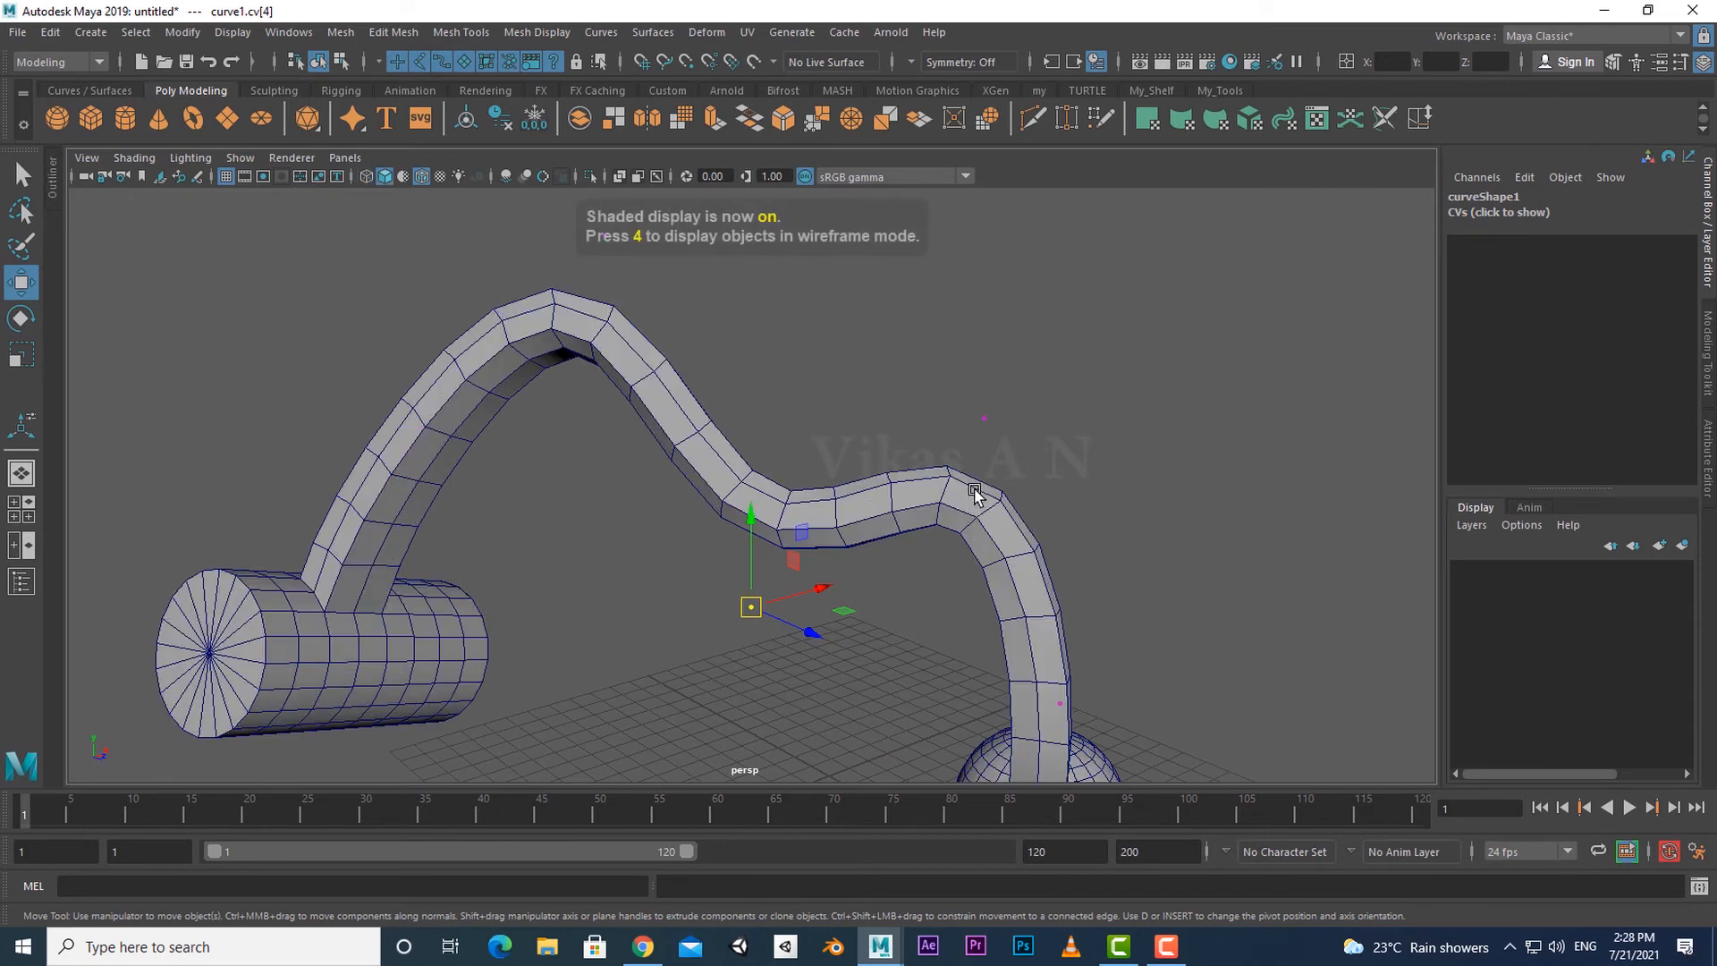
right_click_drag(975, 491, 1062, 381)
middle_click_drag(1003, 575, 932, 574, "alt")
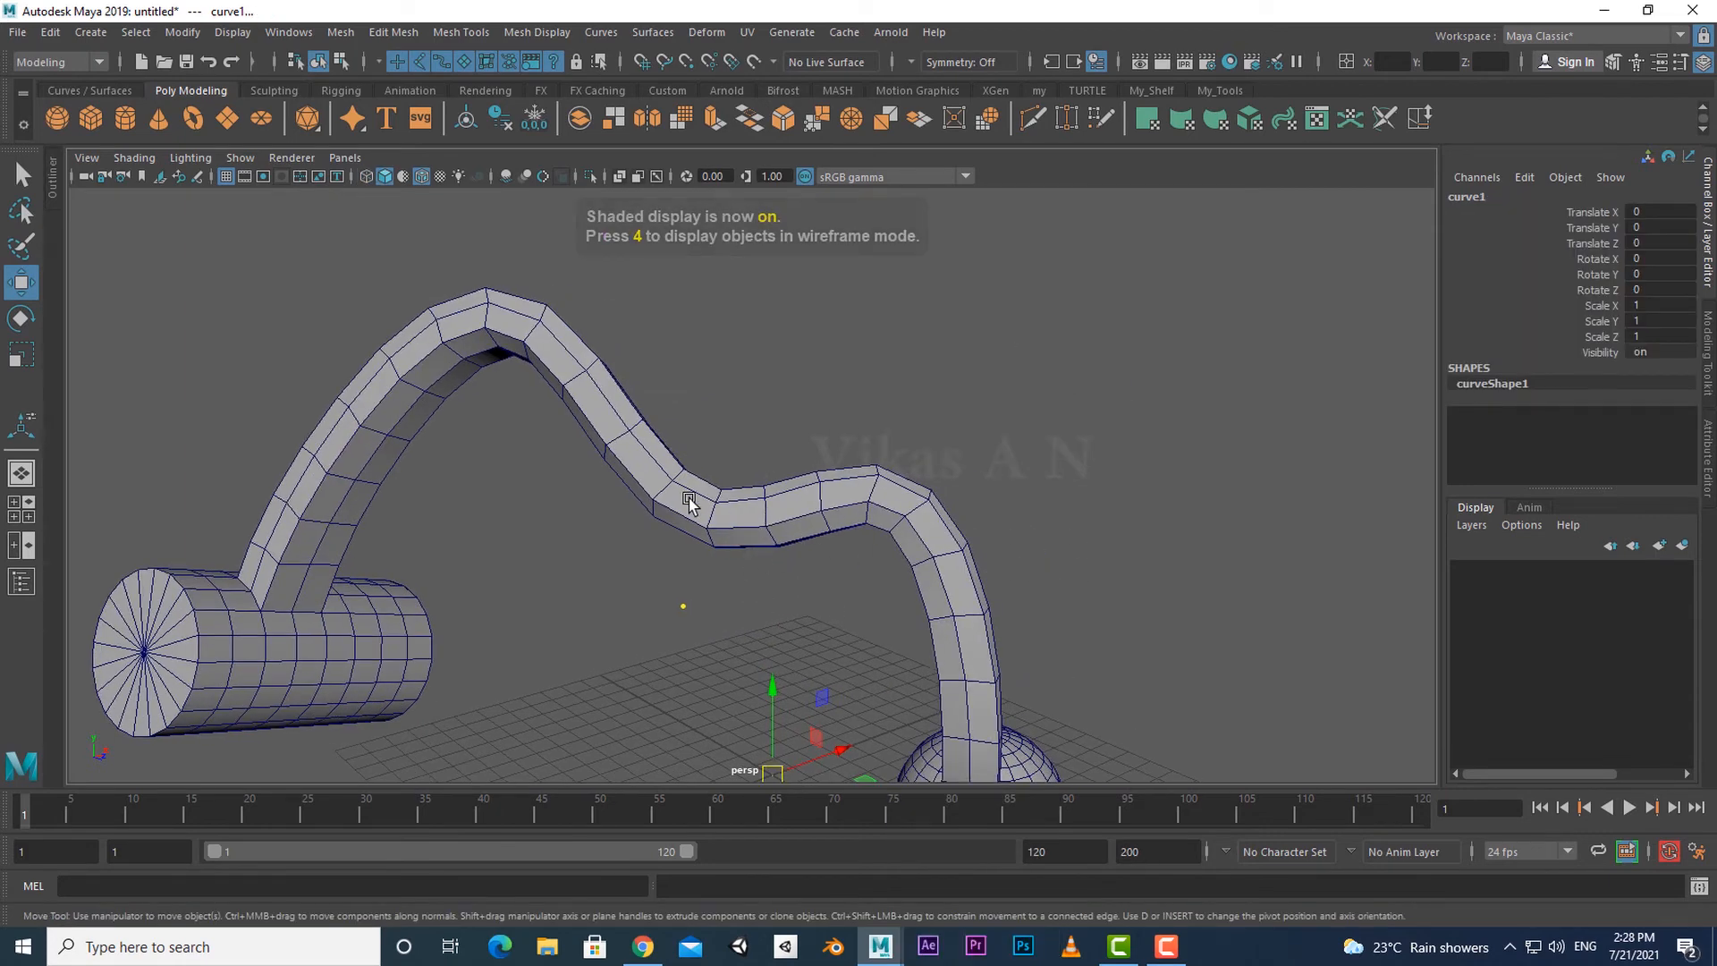
left_click_drag(363, 571, 688, 573, "alt")
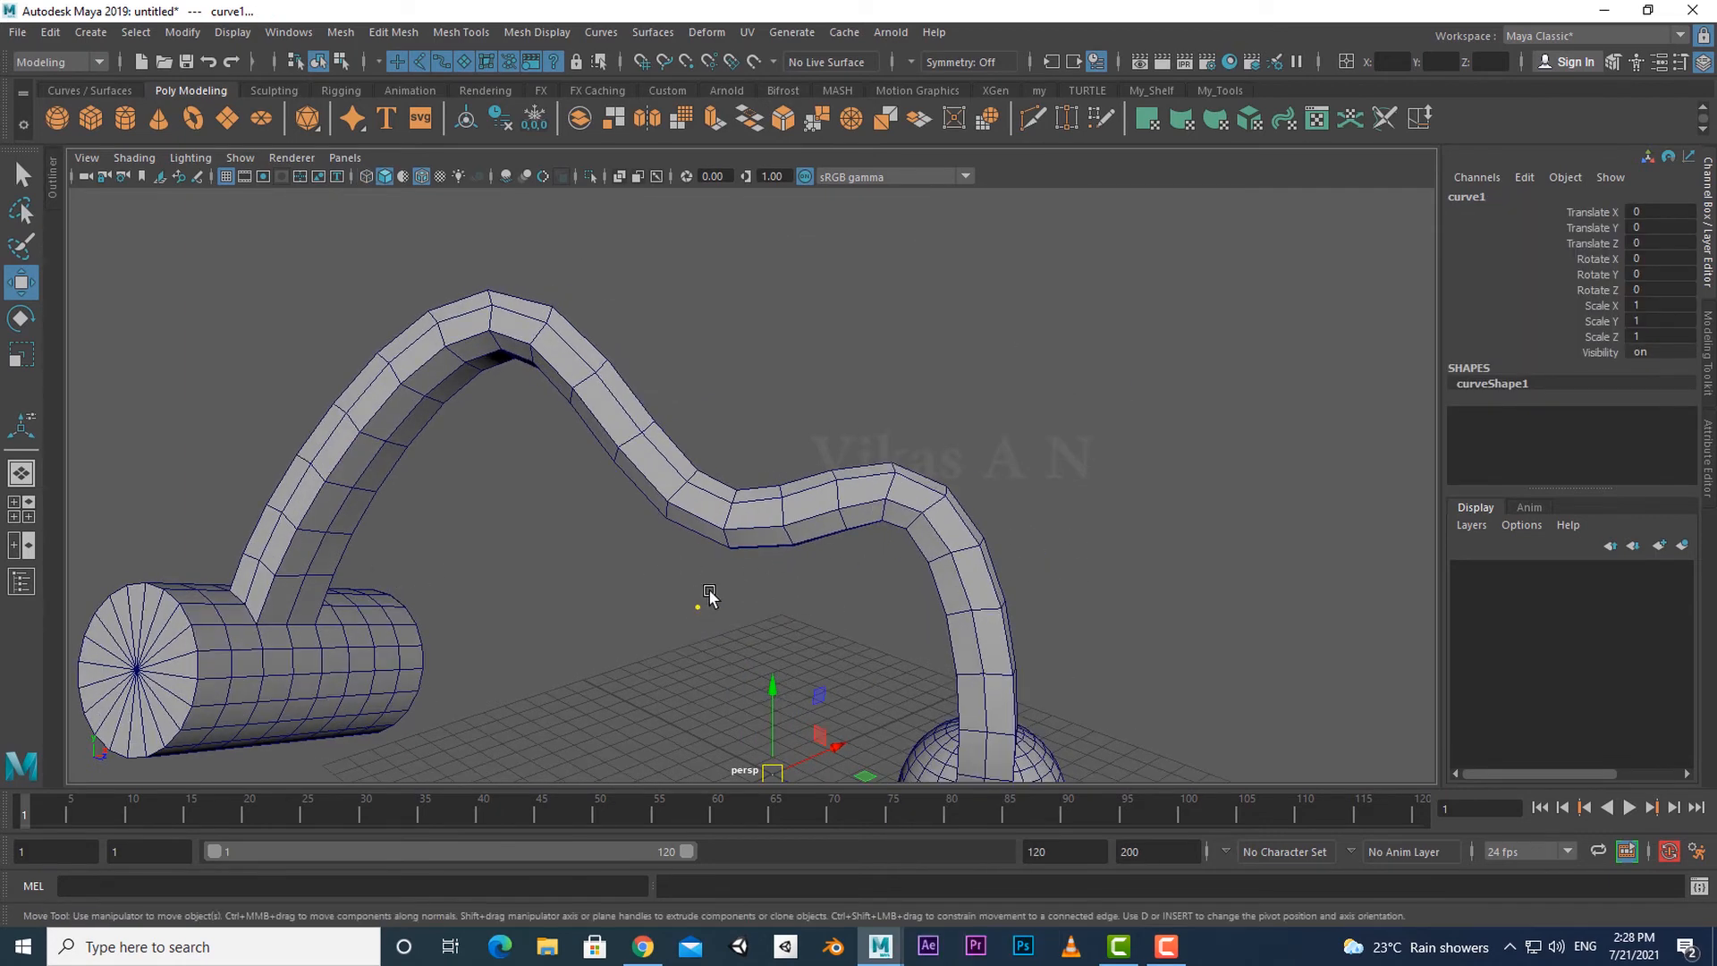
Select the bridged mesh and set its bridge divisions to 50 for a smoother tube.
left_click(906, 483)
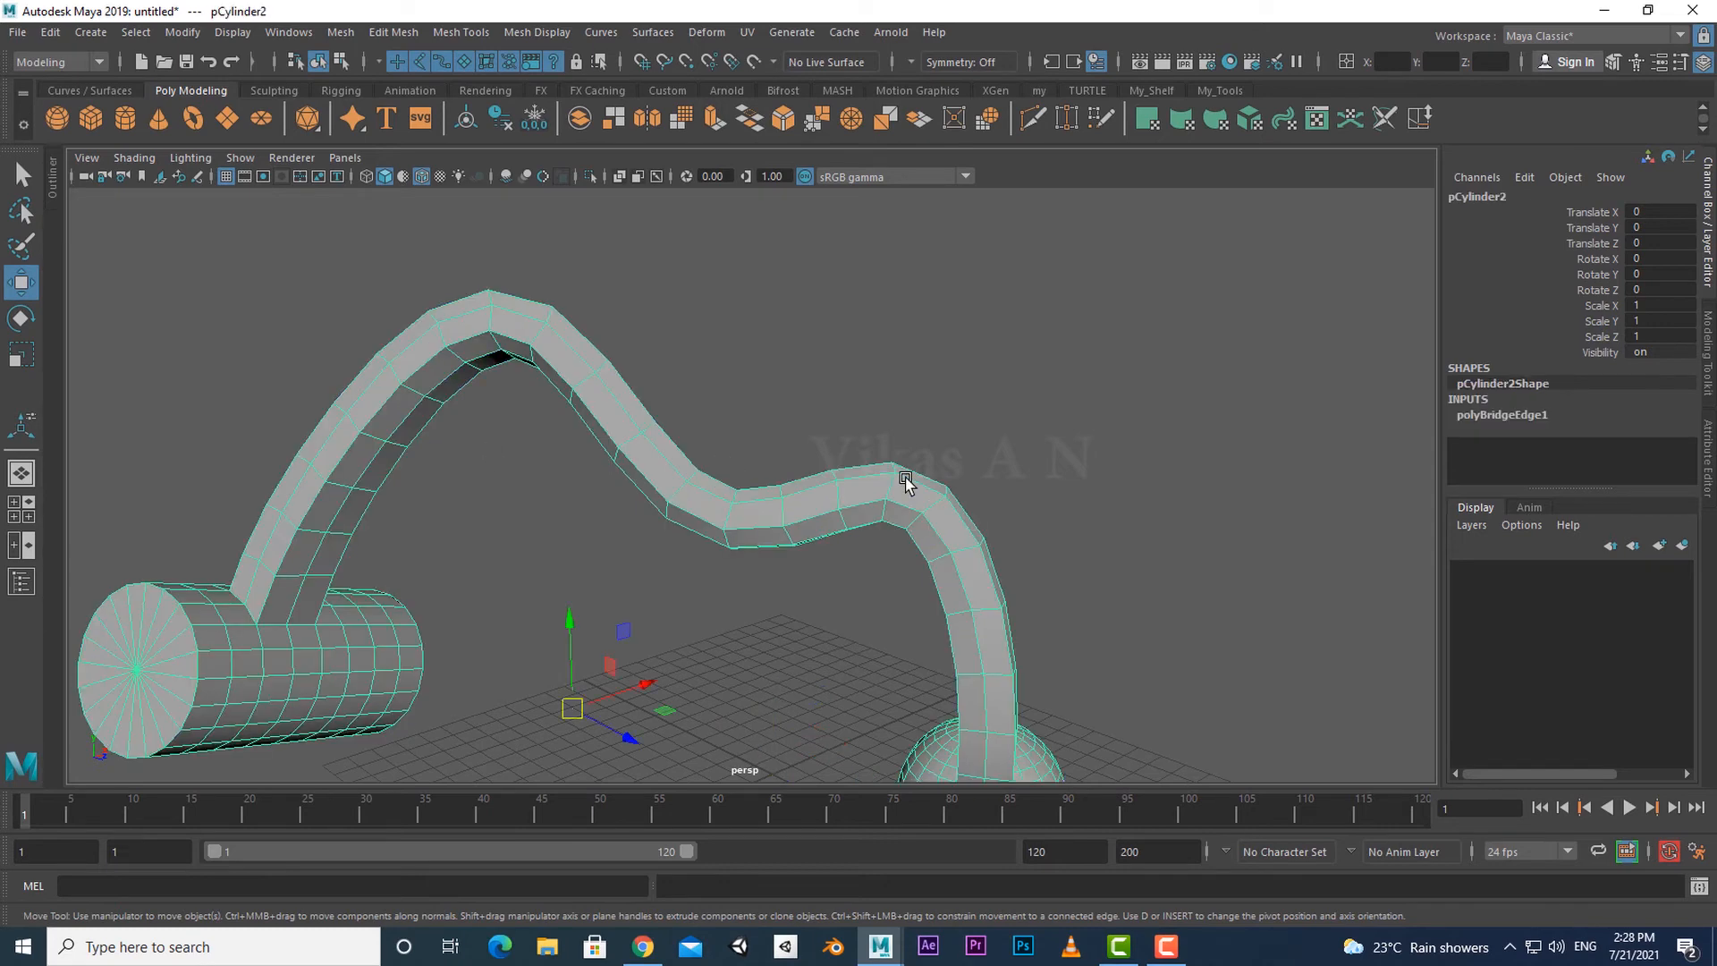
scroll(963, 572, "down", 3)
middle_click_drag(969, 594, 999, 564, "alt")
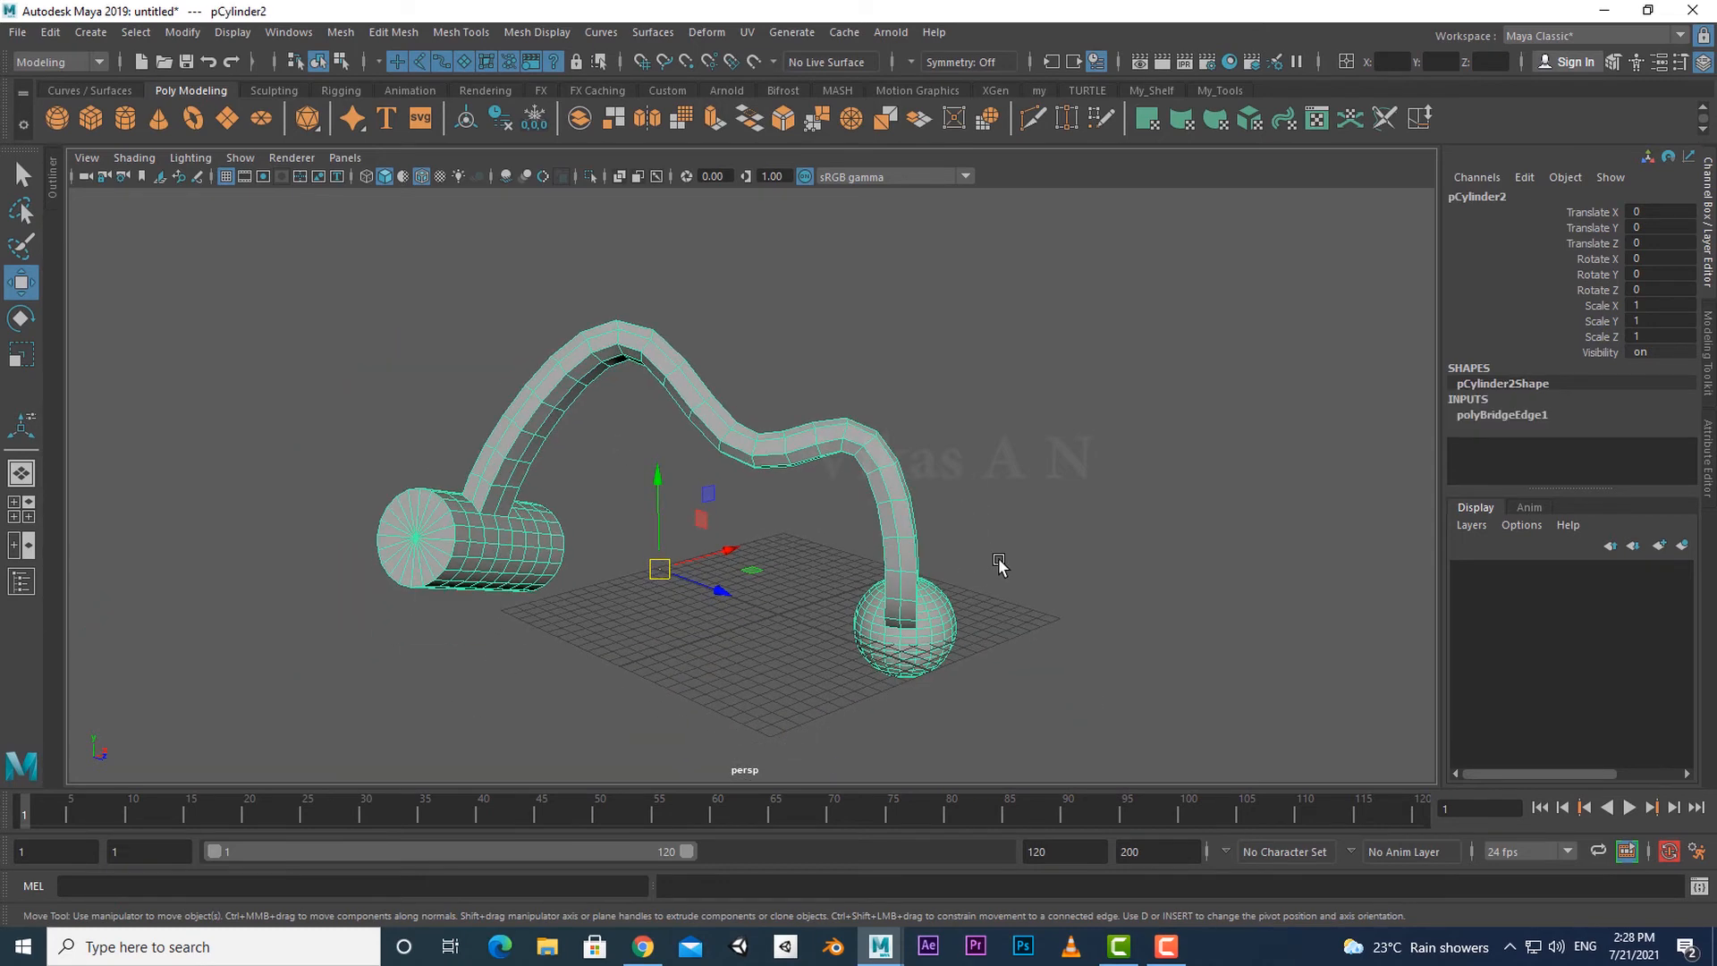
key("t")
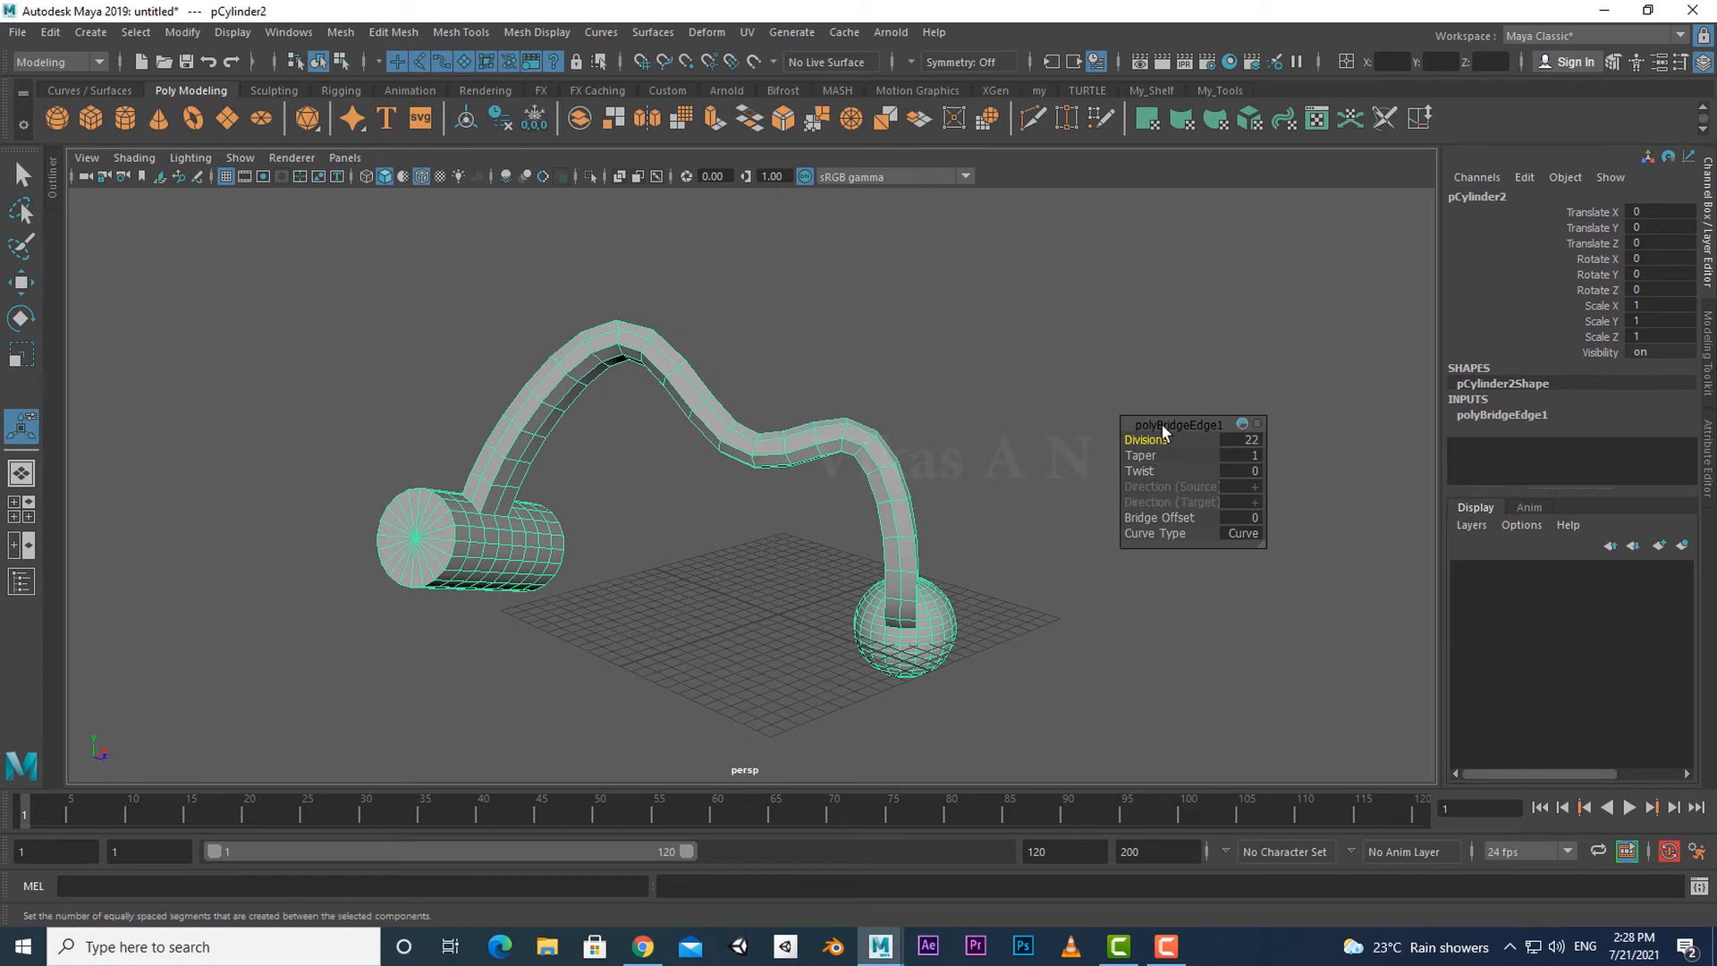
left_click_drag(1163, 424, 886, 554)
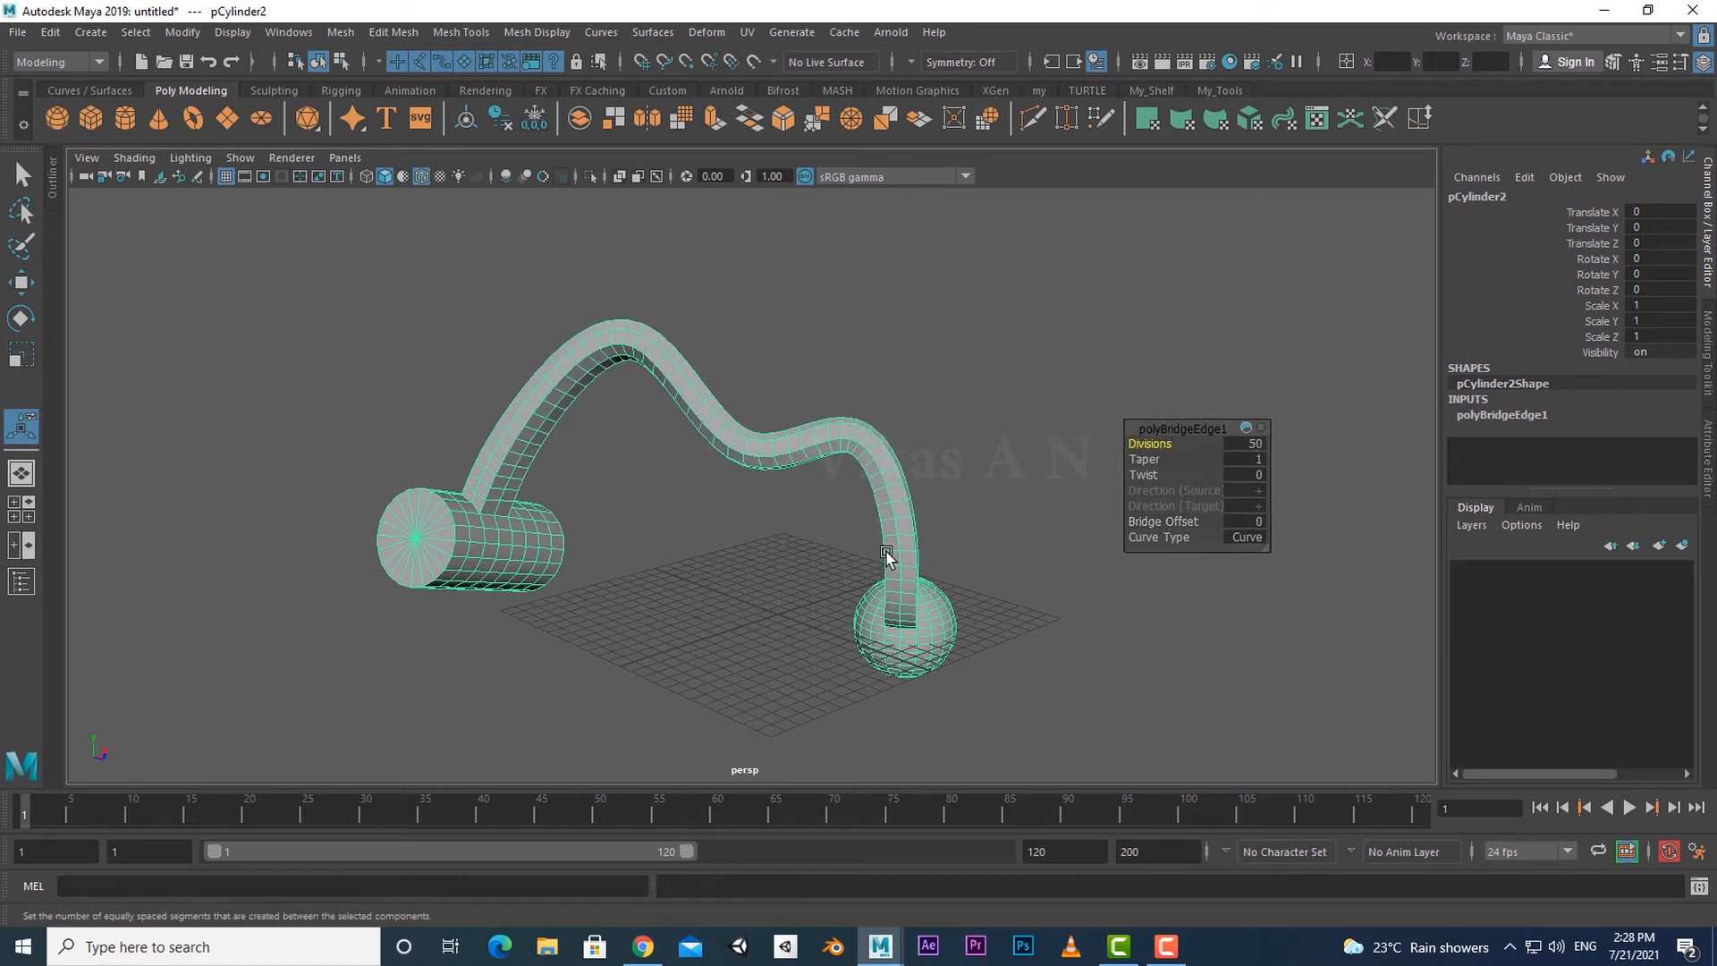
scroll(887, 554, "up", 3)
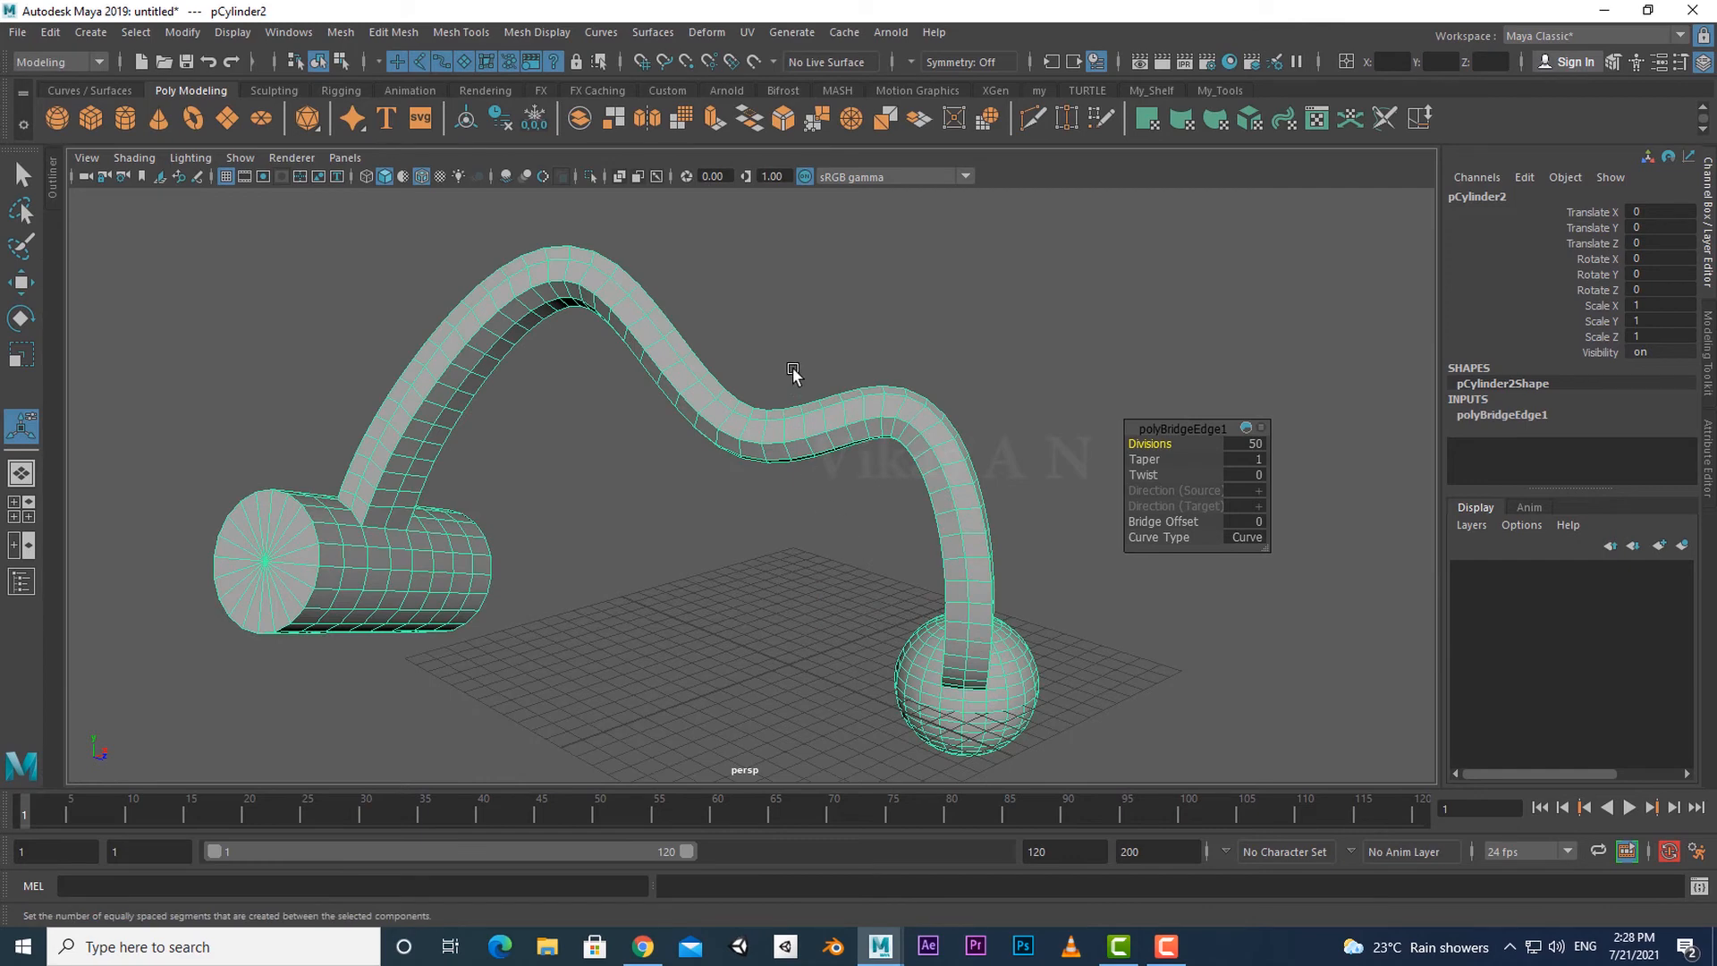
Show the curve's control vertices, adjust the one above the tall arch, and select the one above the sphere-side bend.
left_click(750, 454)
right_click_drag(823, 332, 690, 333)
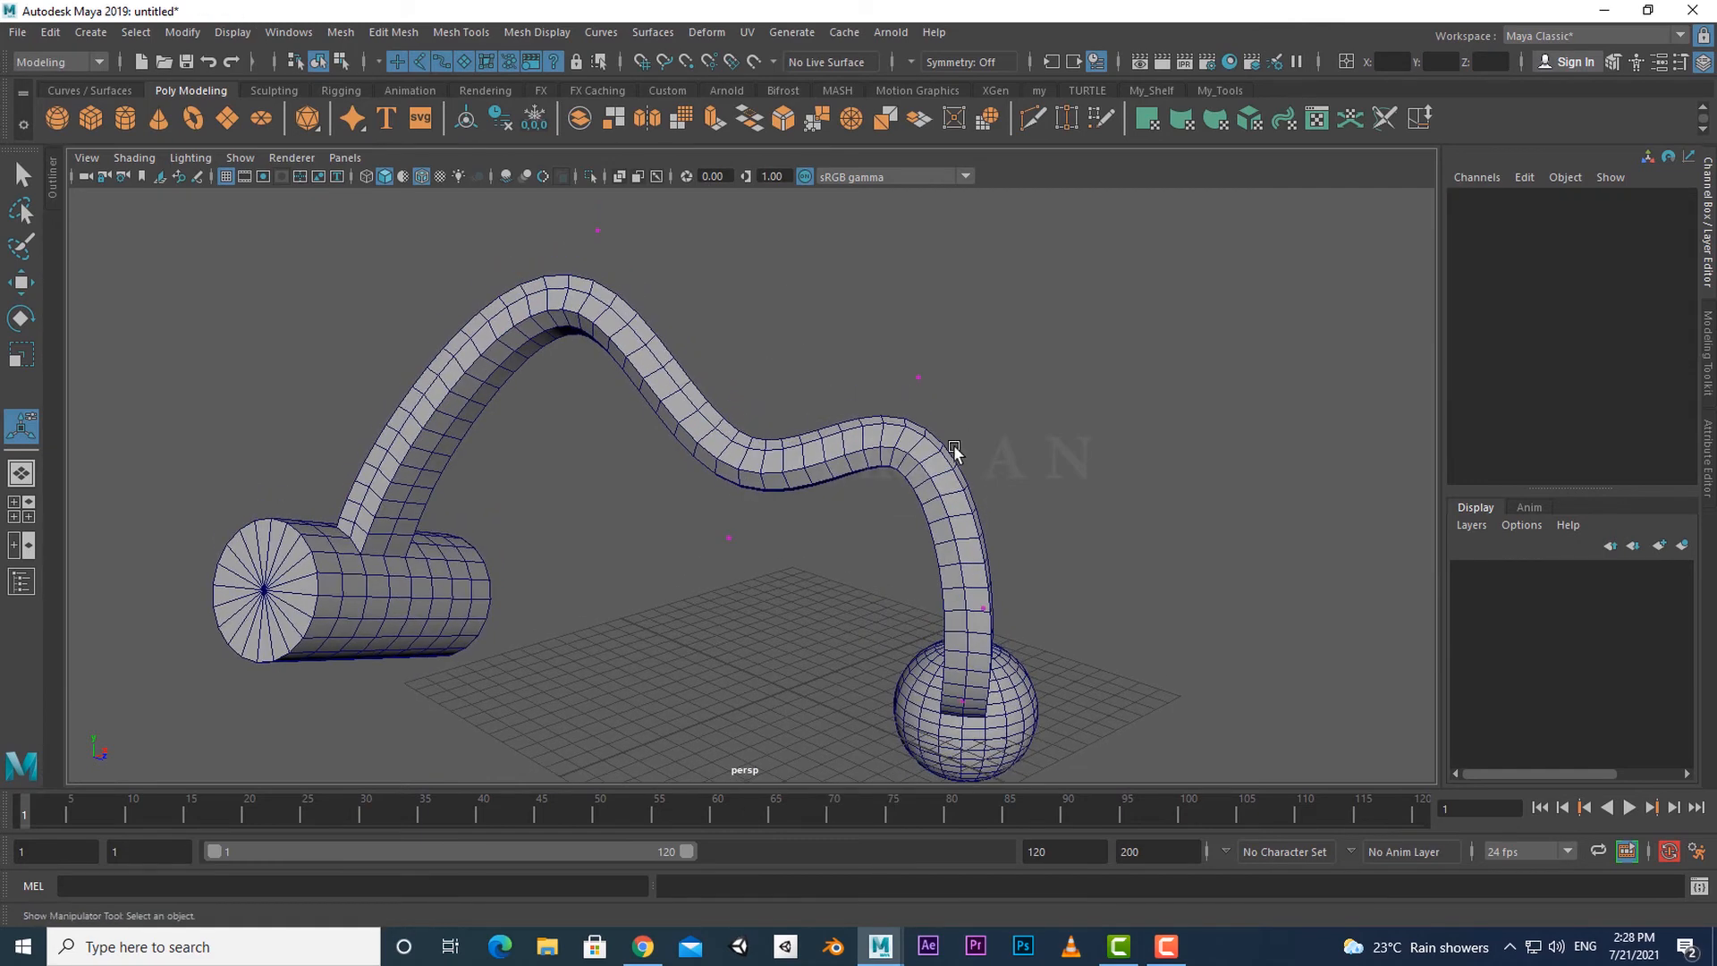
left_click_drag(789, 502, 722, 464)
key("w")
left_click_drag(598, 548, 629, 468, "alt")
middle_click_drag(628, 468, 634, 542, "alt")
left_click_drag(607, 312, 570, 291)
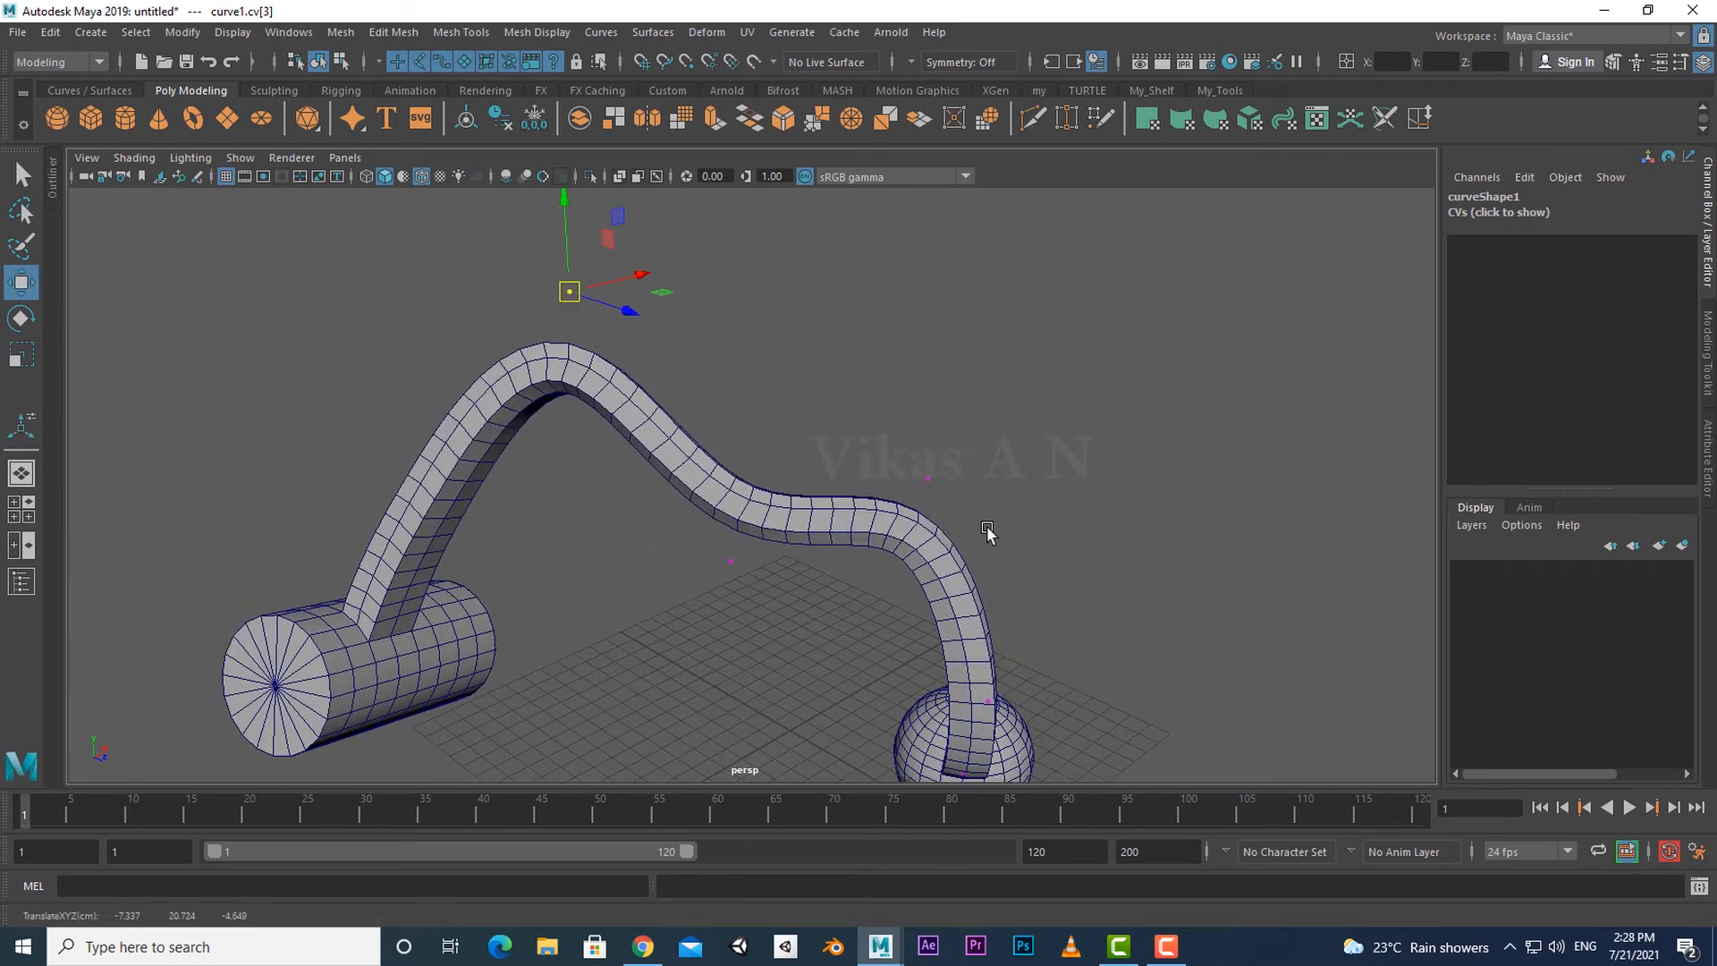
left_click(927, 479)
left_click_drag(930, 479, 913, 586, "alt")
right_click_drag(778, 647, 688, 670, "alt")
left_click_drag(688, 669, 588, 690, "alt")
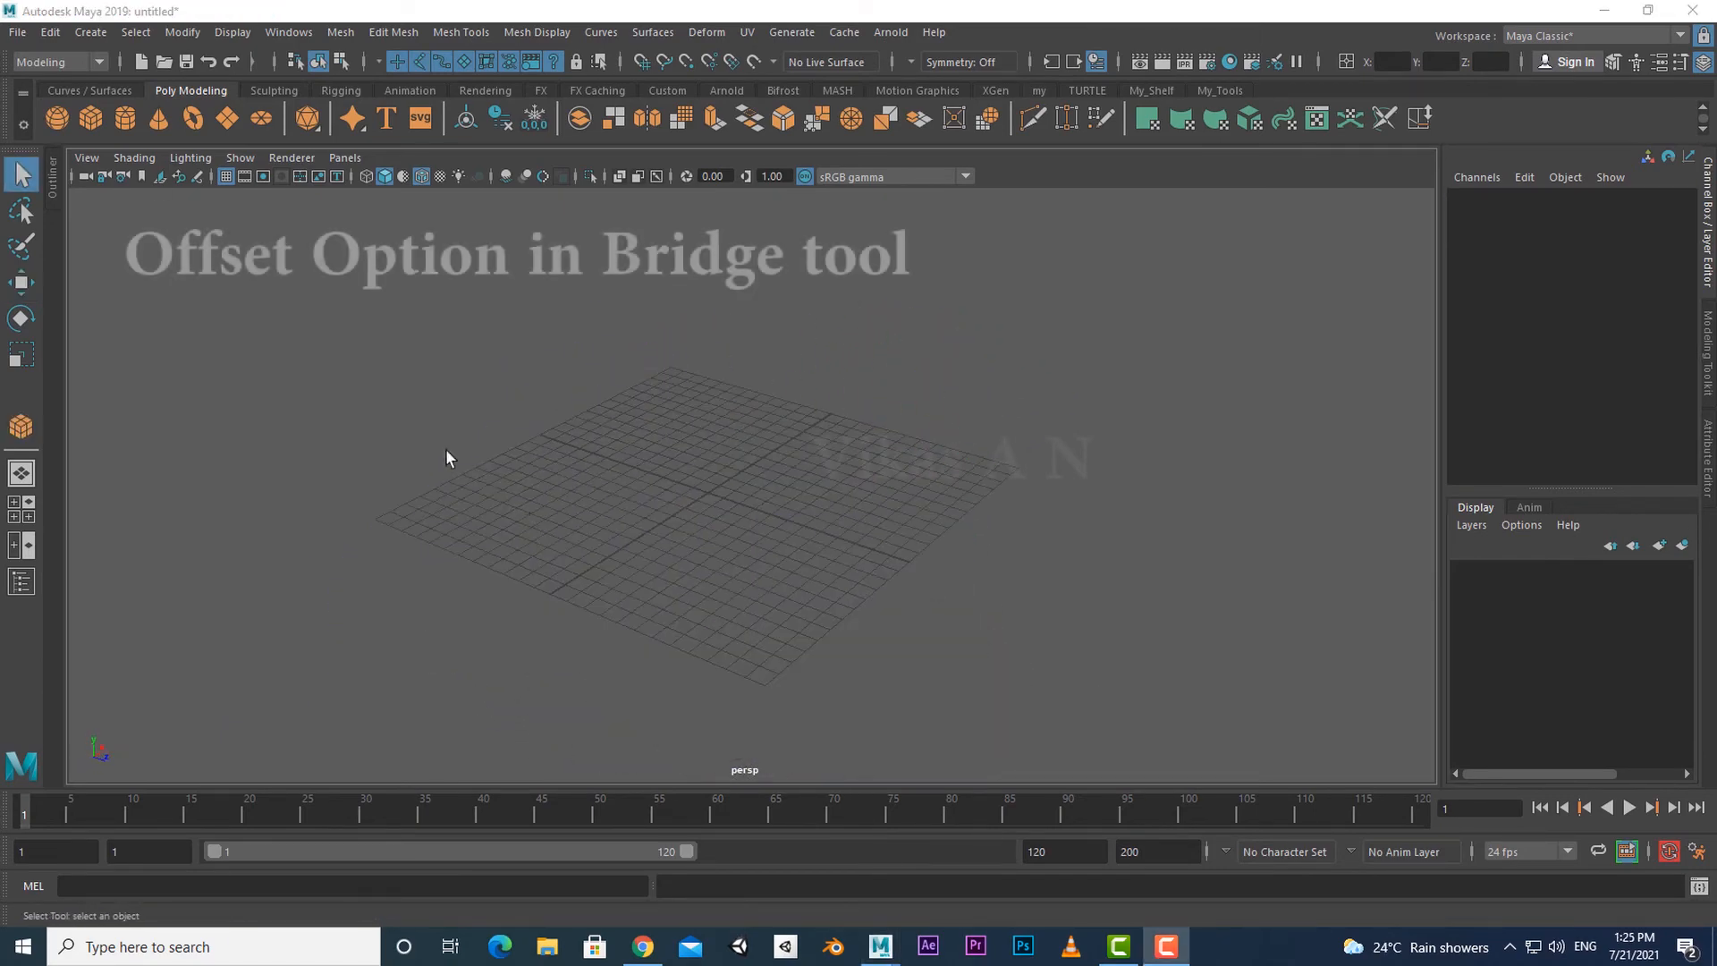
Create a polygon cube on the grid, about 11.2 wide, 10.5 high and 10 deep.
left_click(90, 118)
left_click_drag(623, 423, 636, 268)
middle_click_drag(693, 392, 695, 414, "alt")
scroll(717, 550, "down", 5)
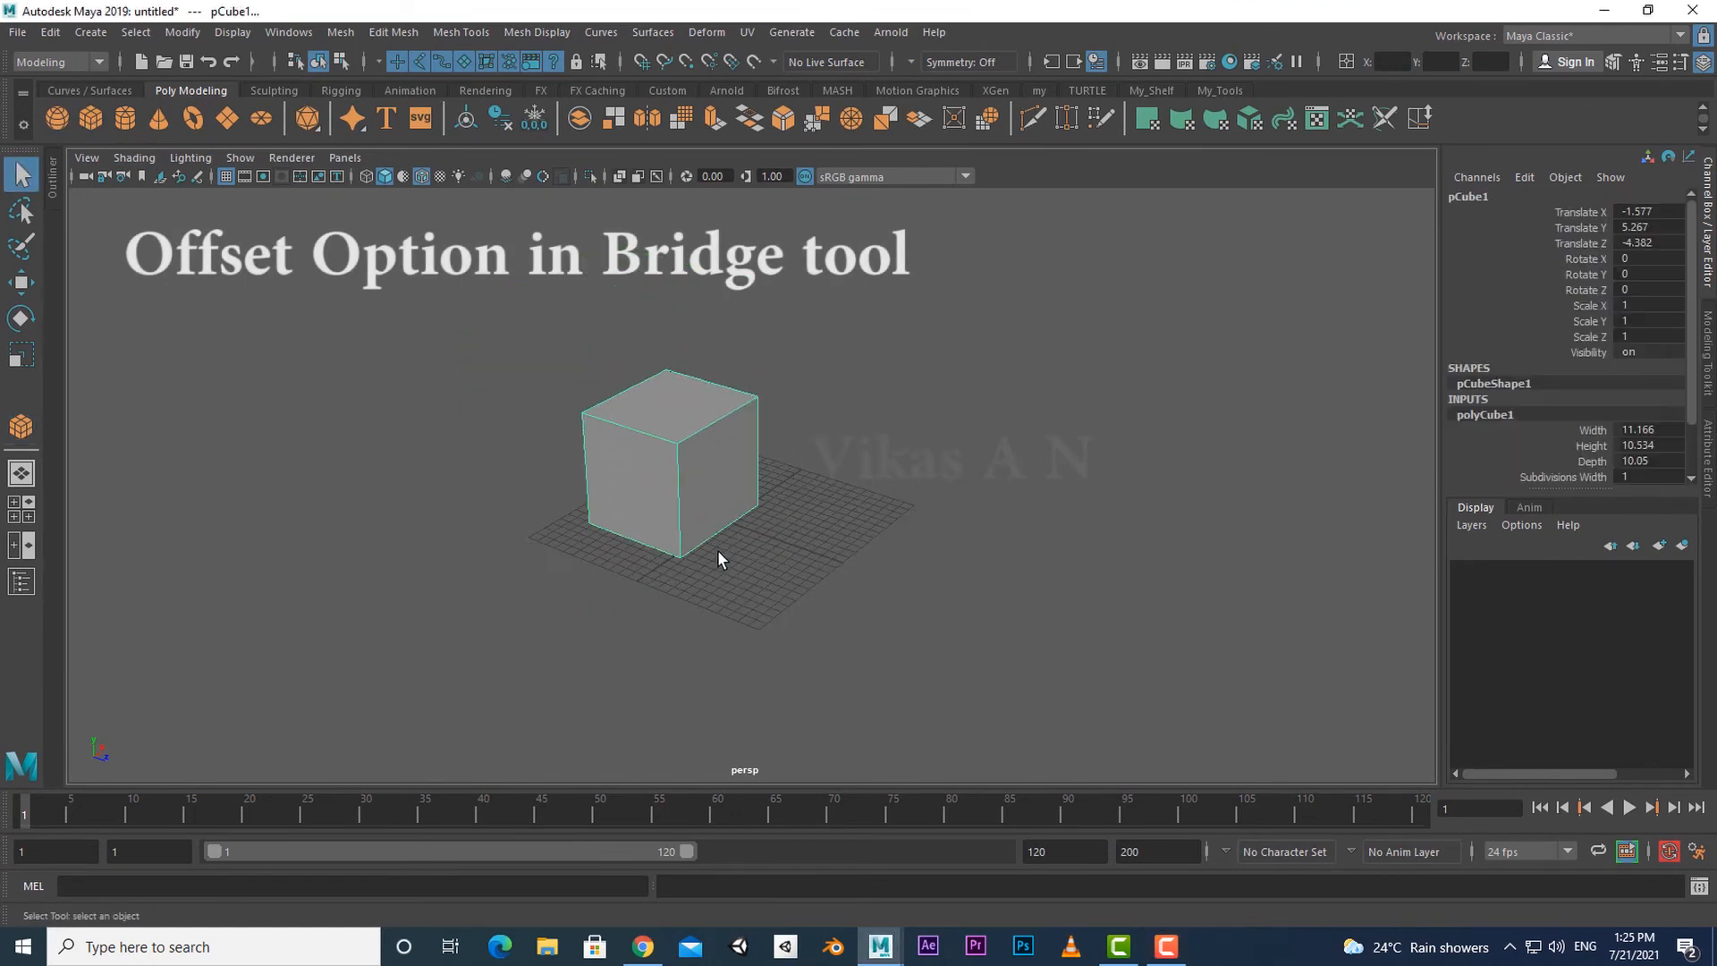
Set the cube's width, height and depth subdivisions to 4.
scroll(718, 552, "up", 2)
middle_click_drag(728, 568, 716, 595, "alt")
scroll(1620, 440, "down", 2)
left_click_drag(1582, 416, 1583, 447)
middle_click_drag(809, 608, 763, 610)
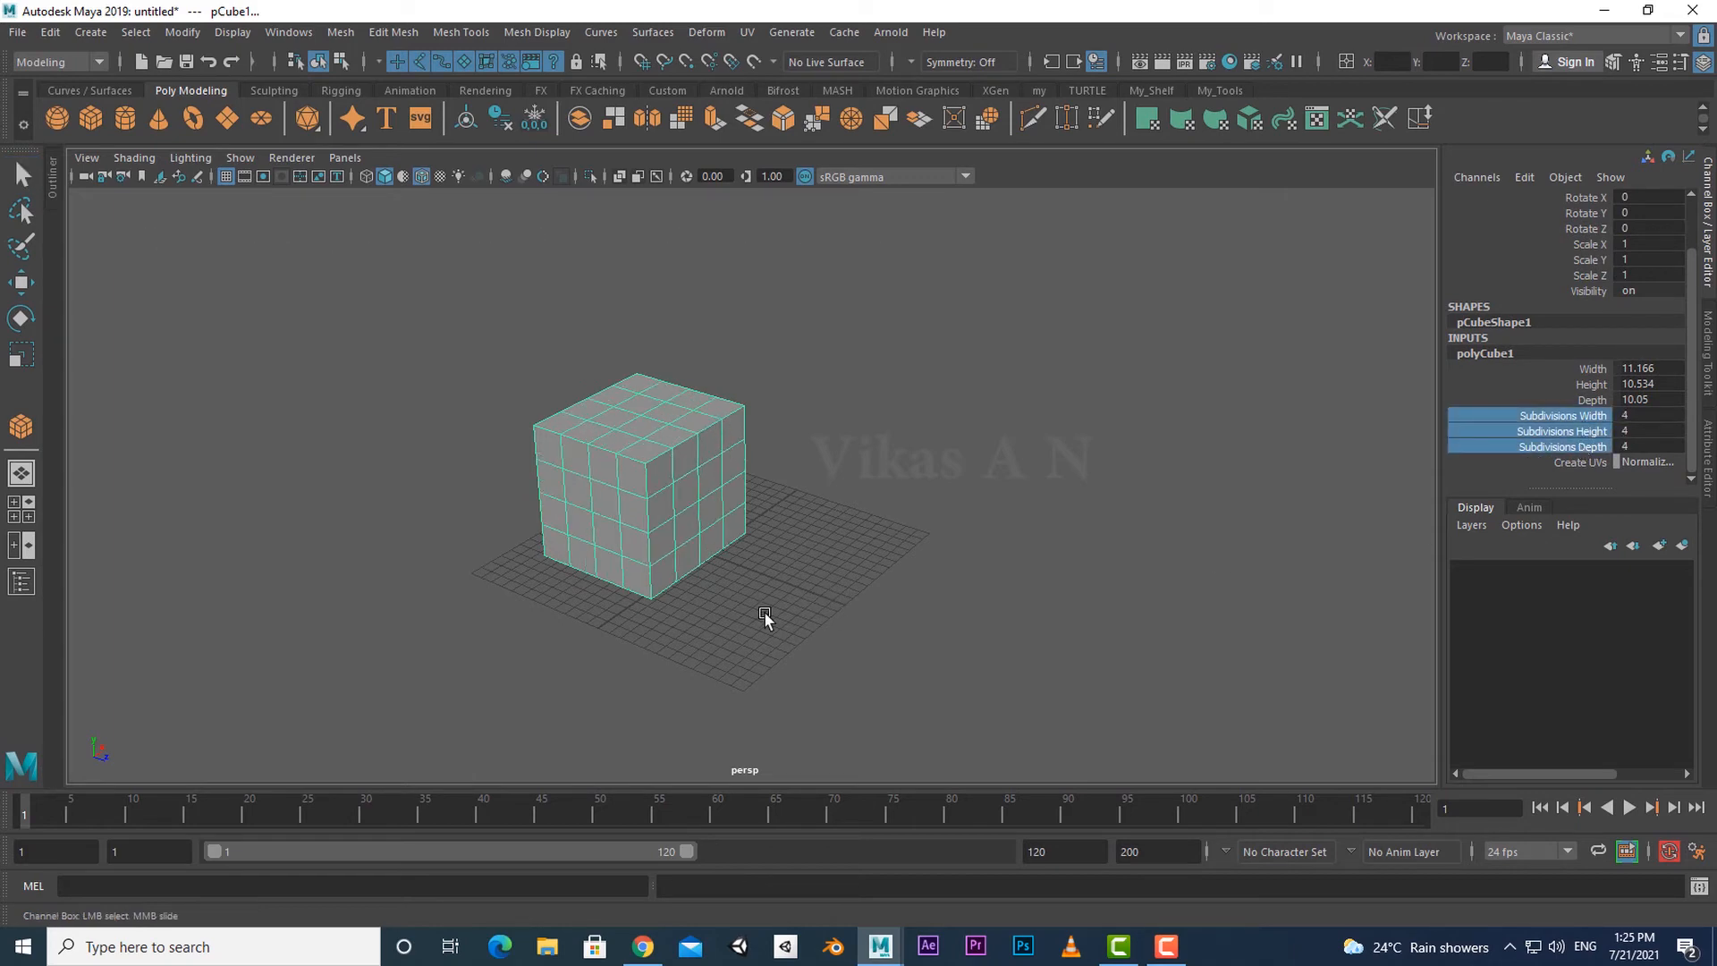
Circularize the four centre faces on one side of the cube, keeping the default Circularize settings.
scroll(706, 610, "up", 6)
right_click_drag(831, 408, 828, 498)
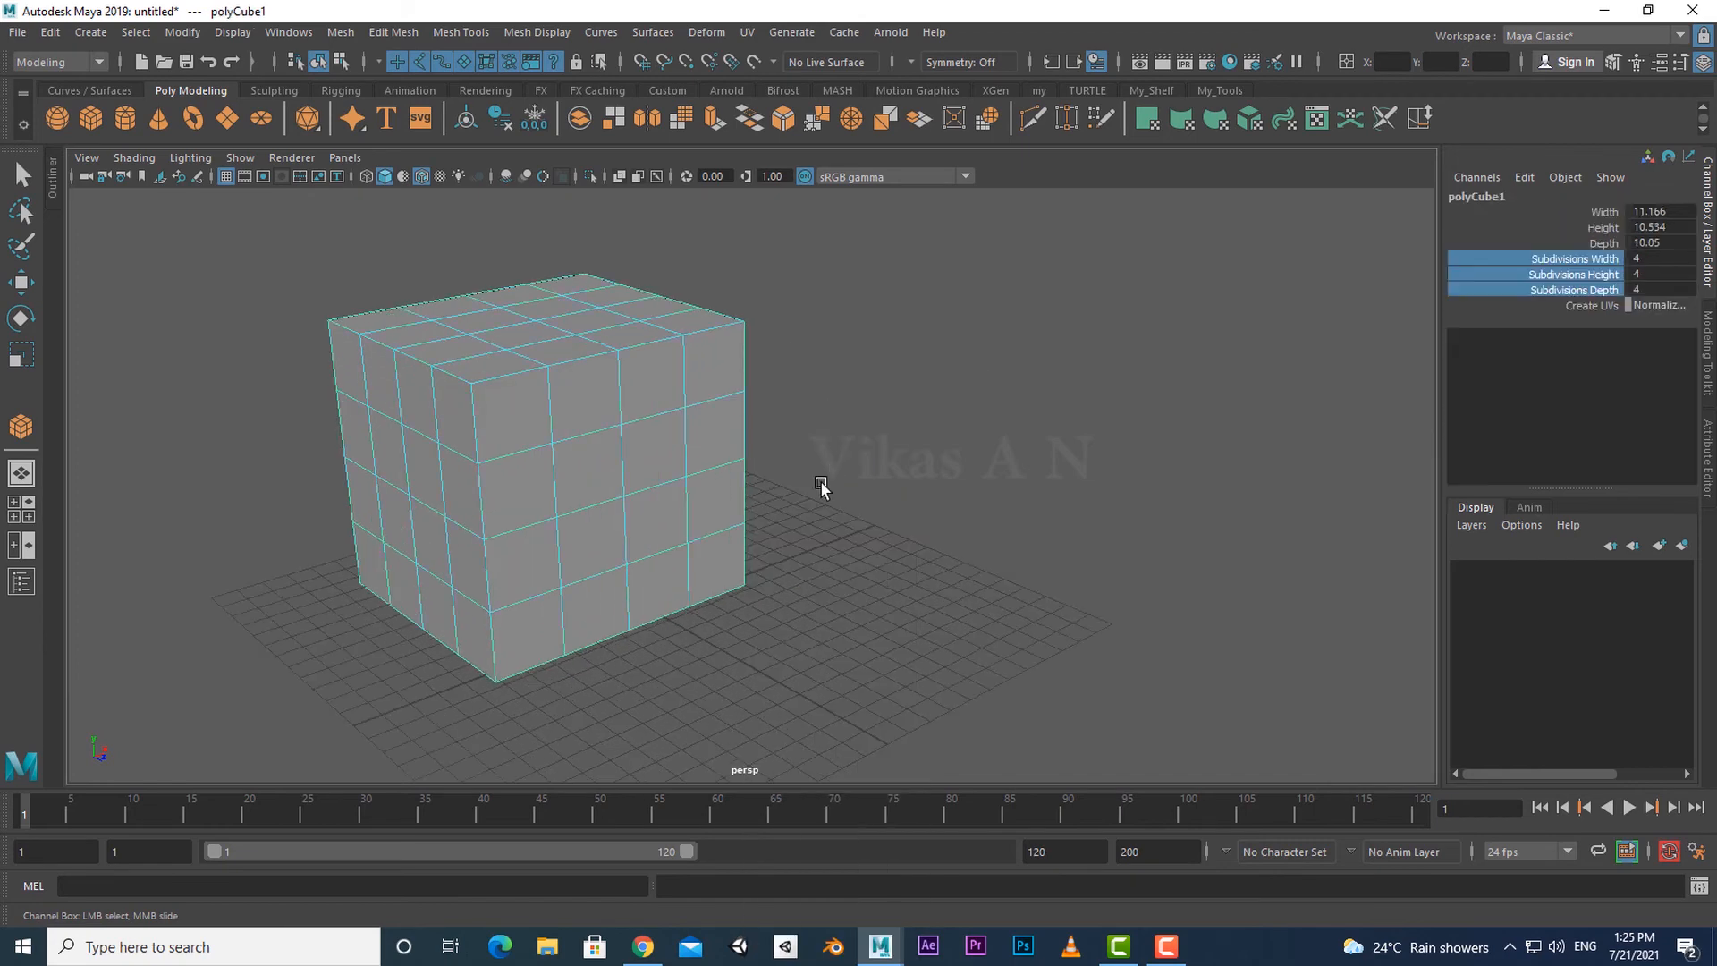
left_click(598, 494)
left_click(659, 476, "shift")
left_click(659, 518, "shift")
left_click(601, 524, "shift")
scroll(823, 581, "down", 3)
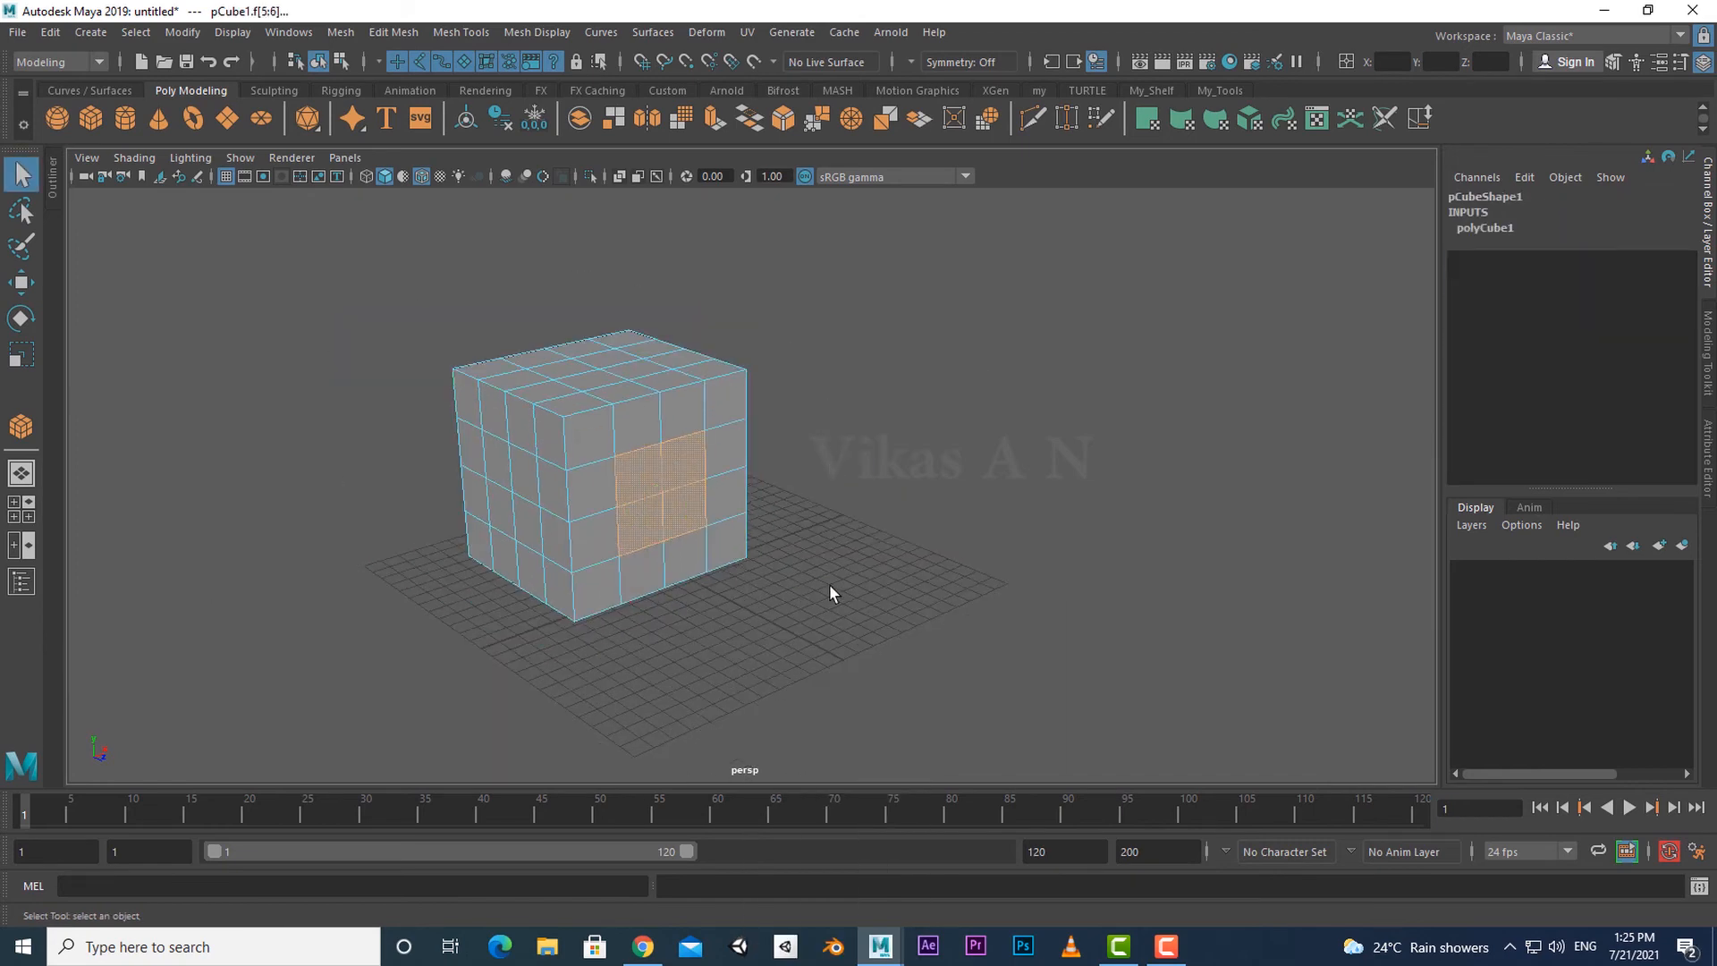
right_click_drag(889, 447, 896, 601, "shift")
left_click_drag(828, 615, 671, 651, "alt")
scroll(671, 651, "up", 2)
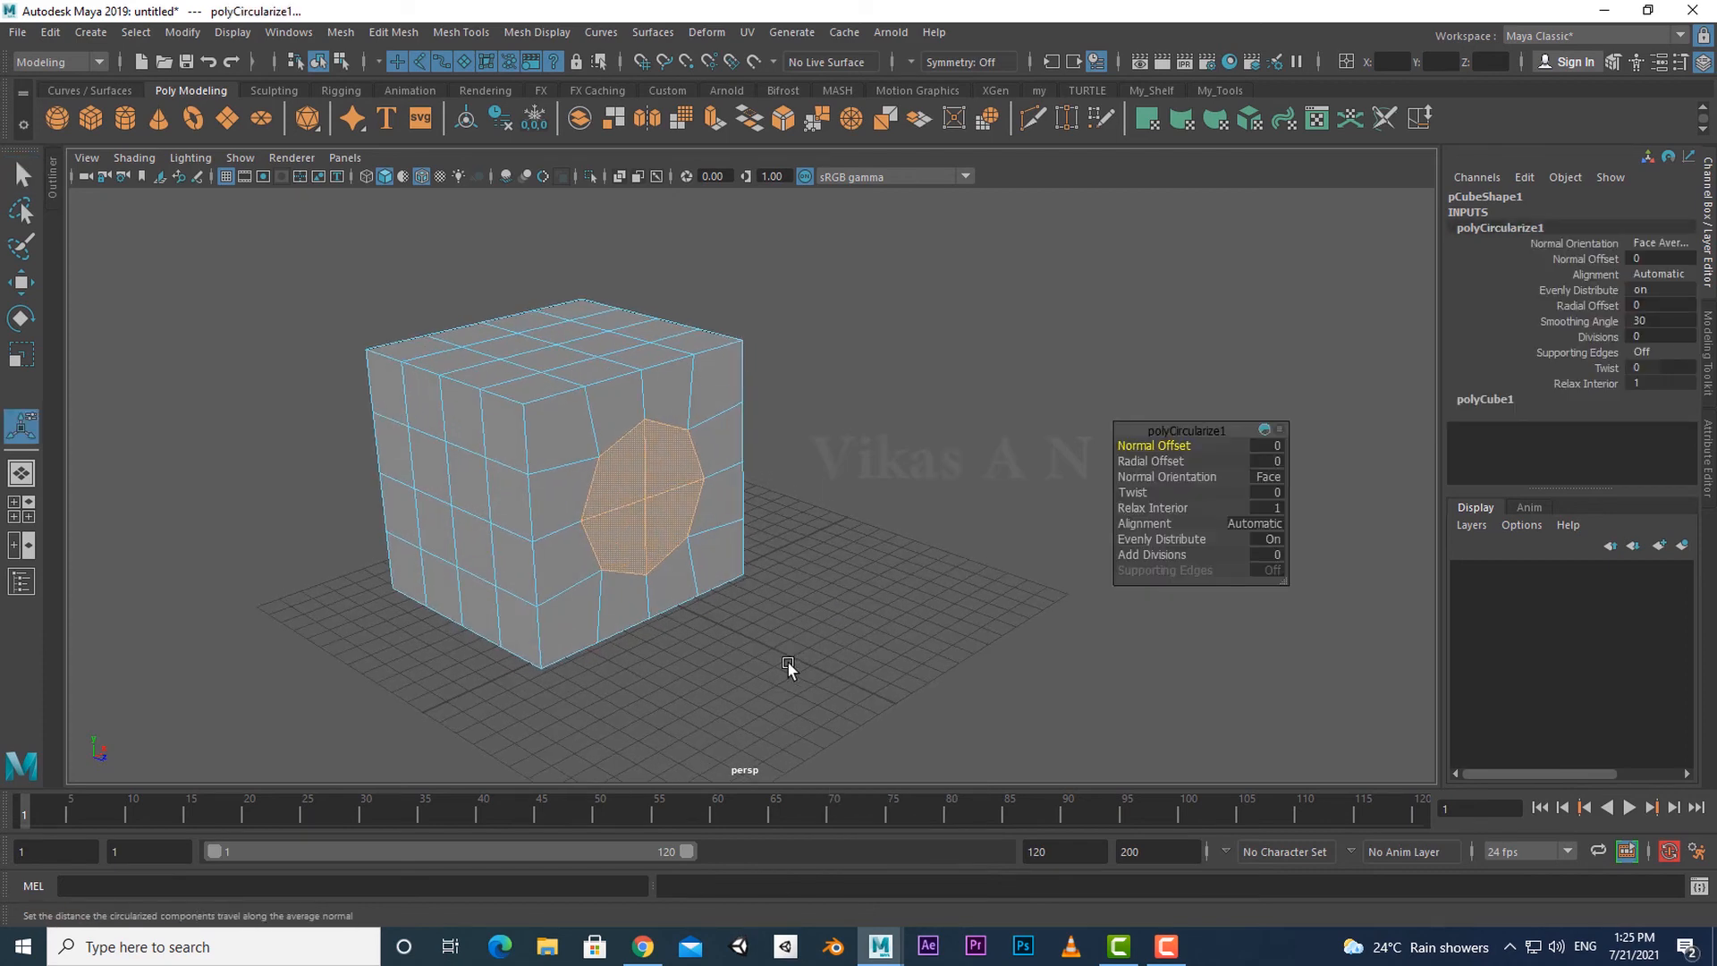
left_click(789, 665)
key("q")
Return to object mode and duplicate the cube along Z, placing the copy at Translate Z of about 34.5.
right_click_drag(677, 517, 760, 377)
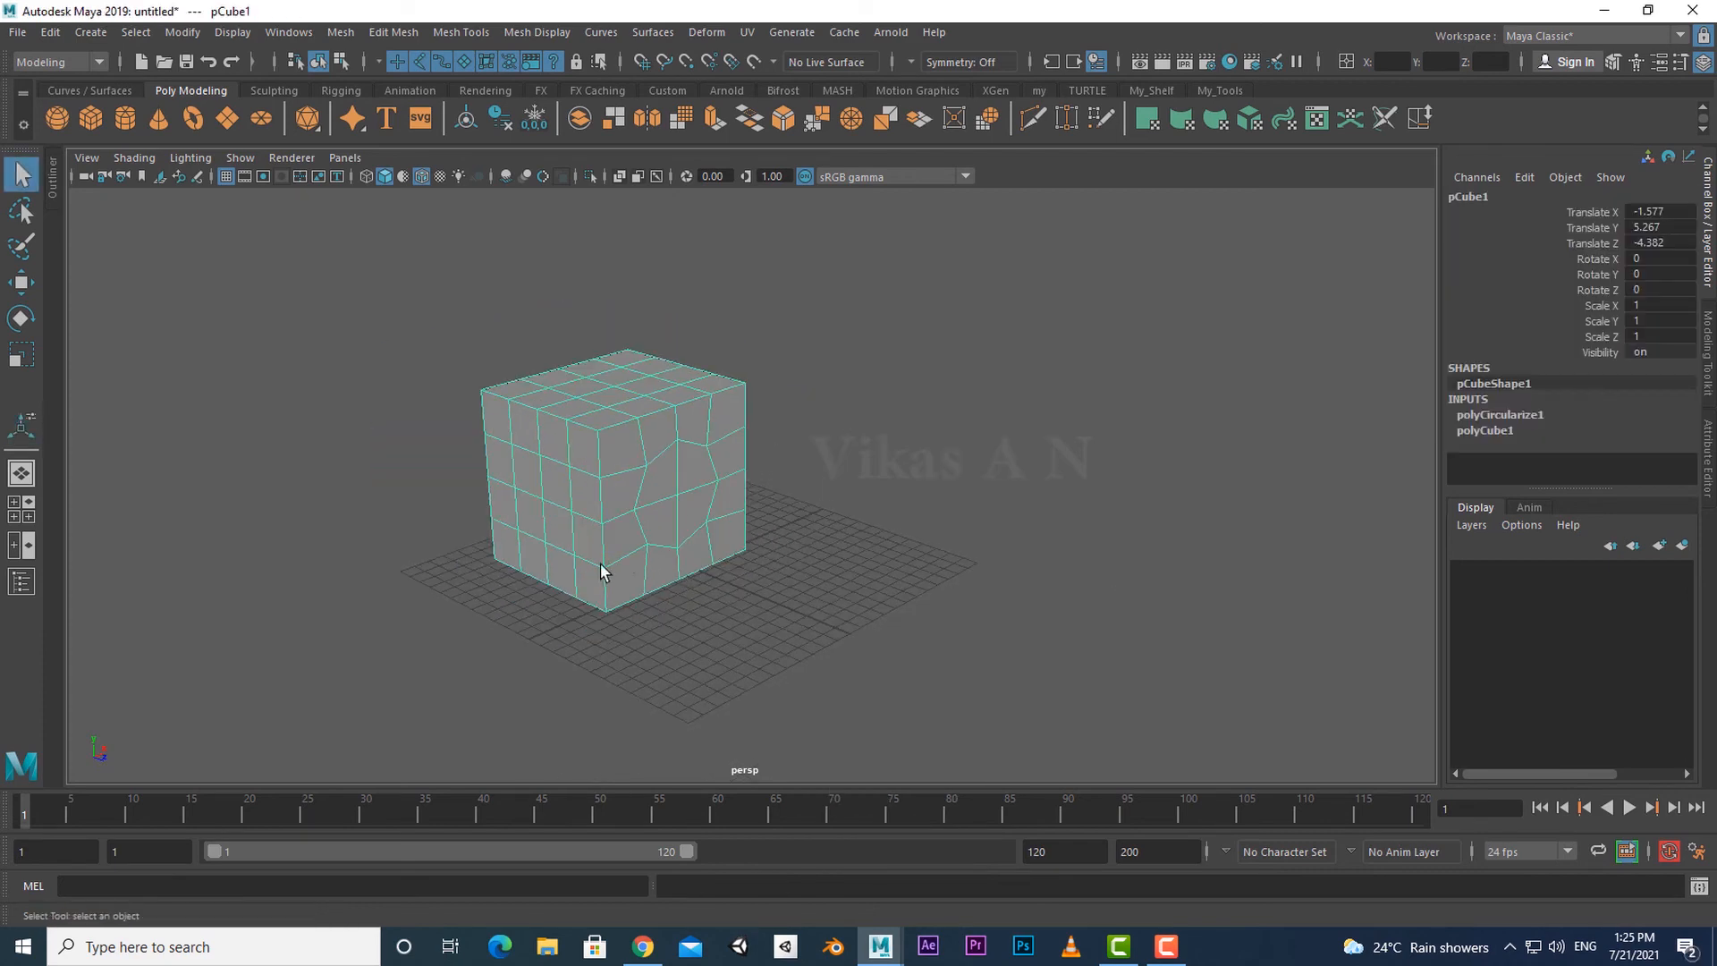
scroll(698, 590, "down", 4)
key("w")
left_click_drag(792, 519, 1118, 499, "shift")
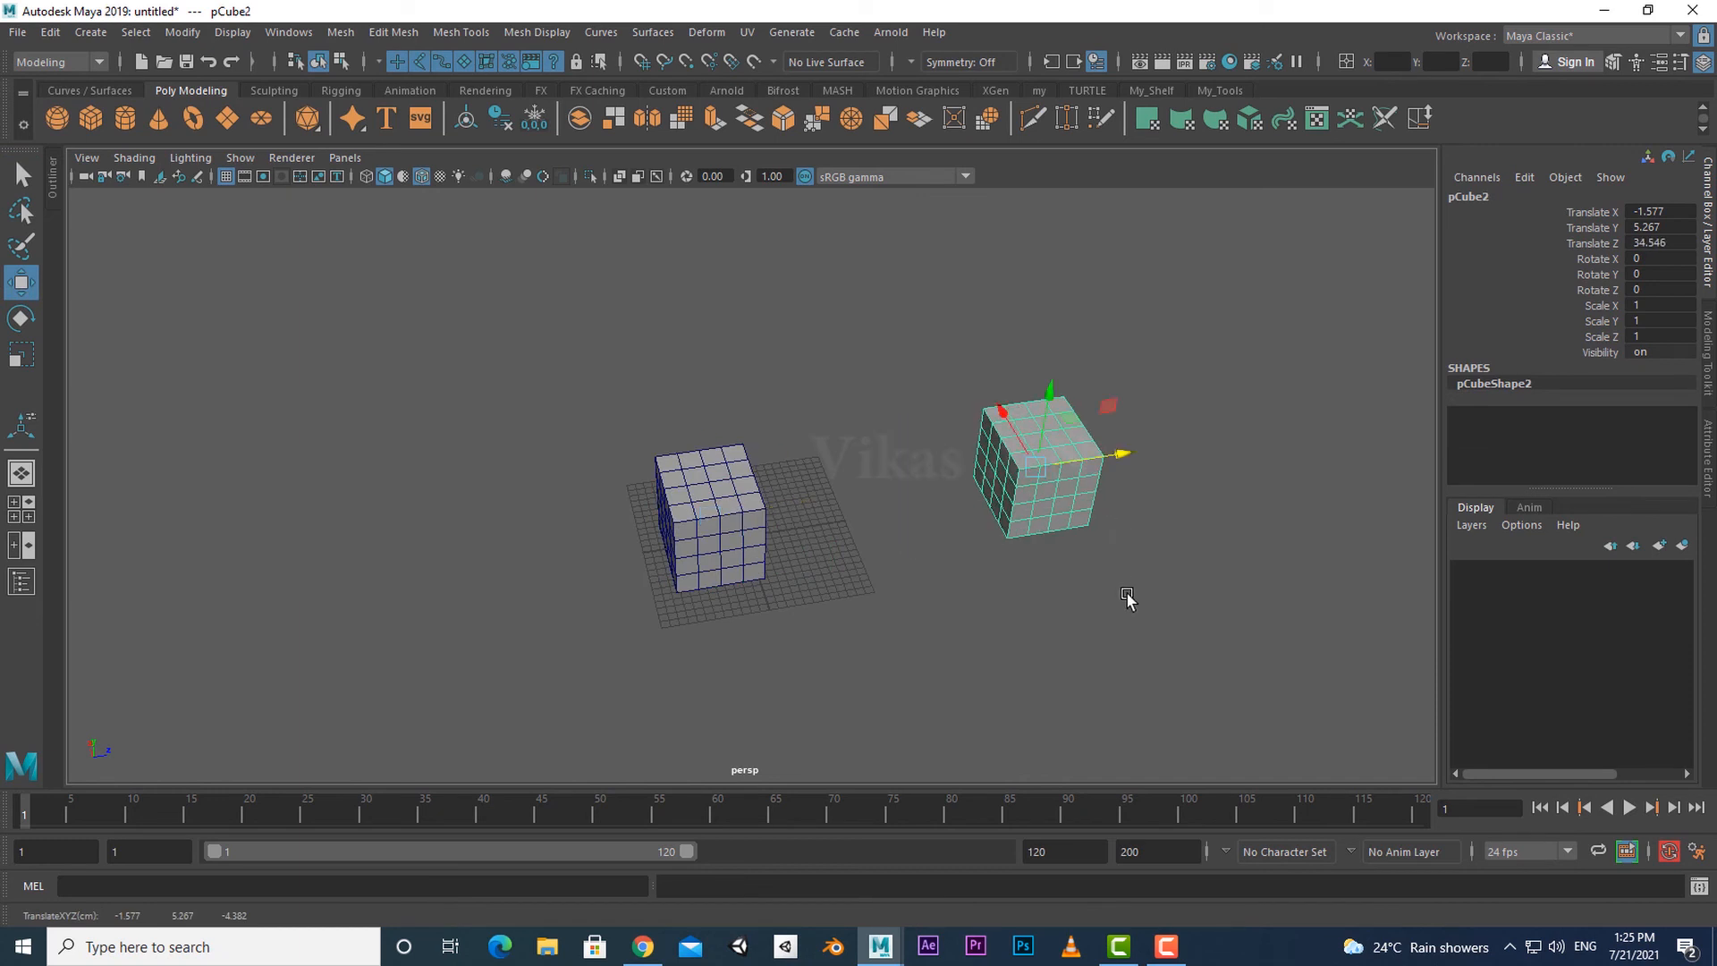
Set the duplicate cube's Rotate Y to 180 so its circular faces point toward the original cube.
middle_click_drag(1129, 598, 935, 619, "alt")
scroll(935, 619, "up", 3)
key("e")
left_click_drag(883, 564, 831, 563)
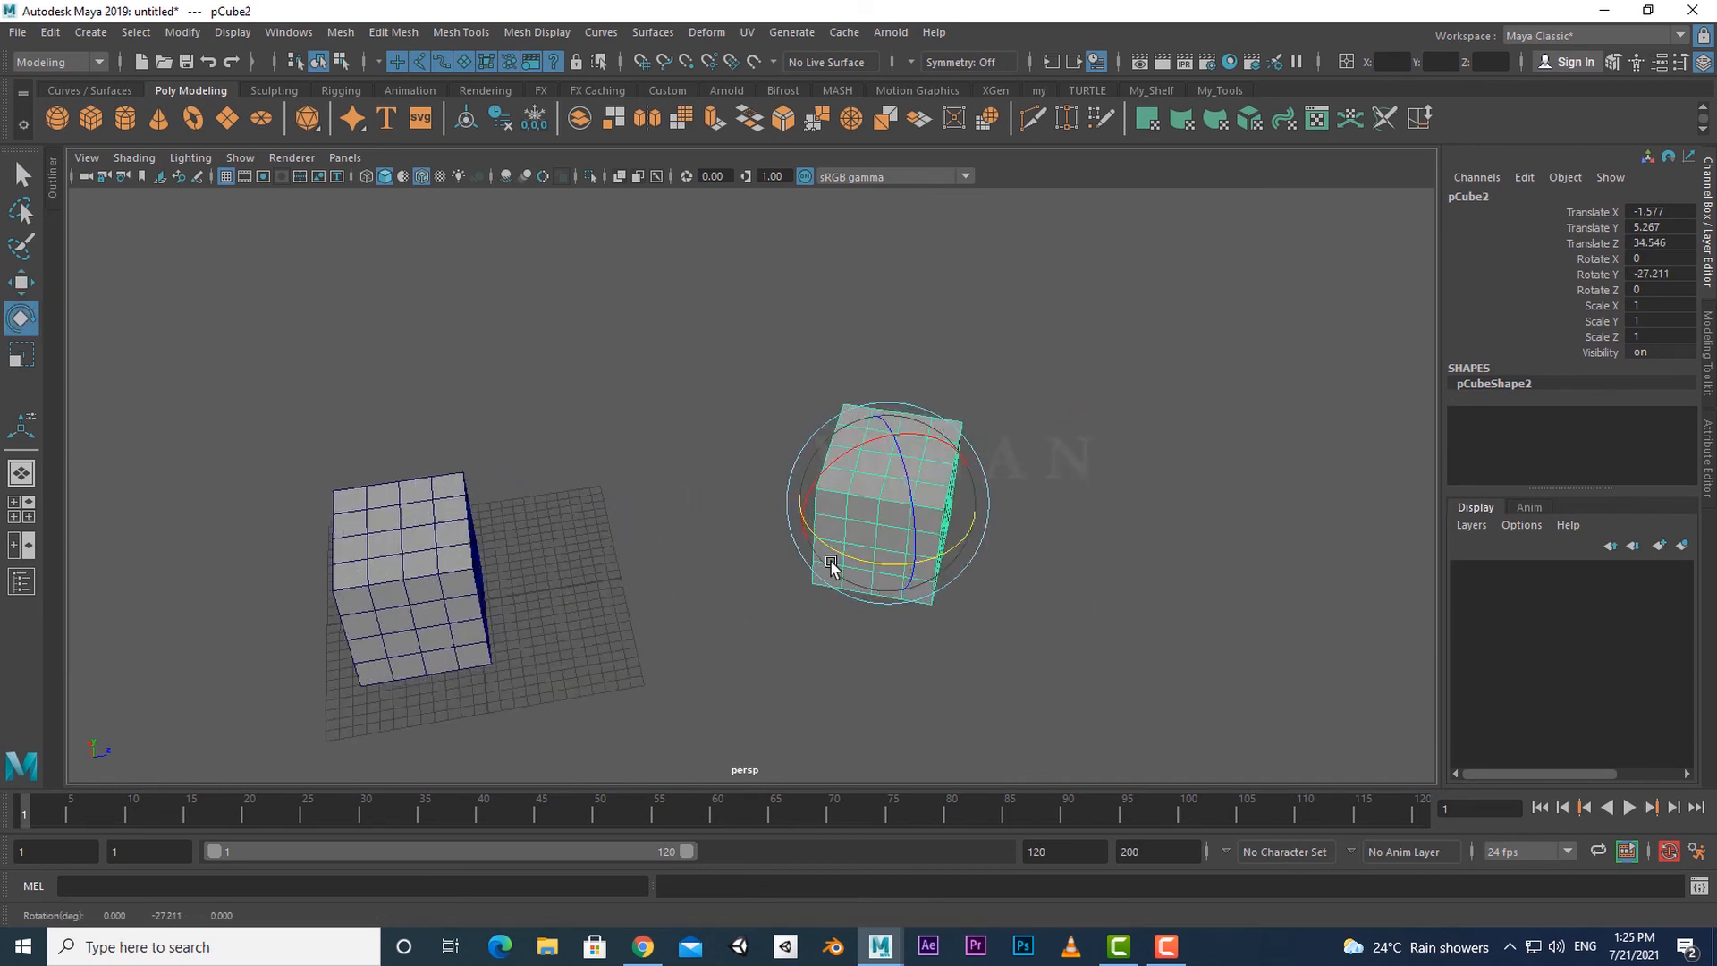
double_click(1670, 275)
type("180")
key("Return")
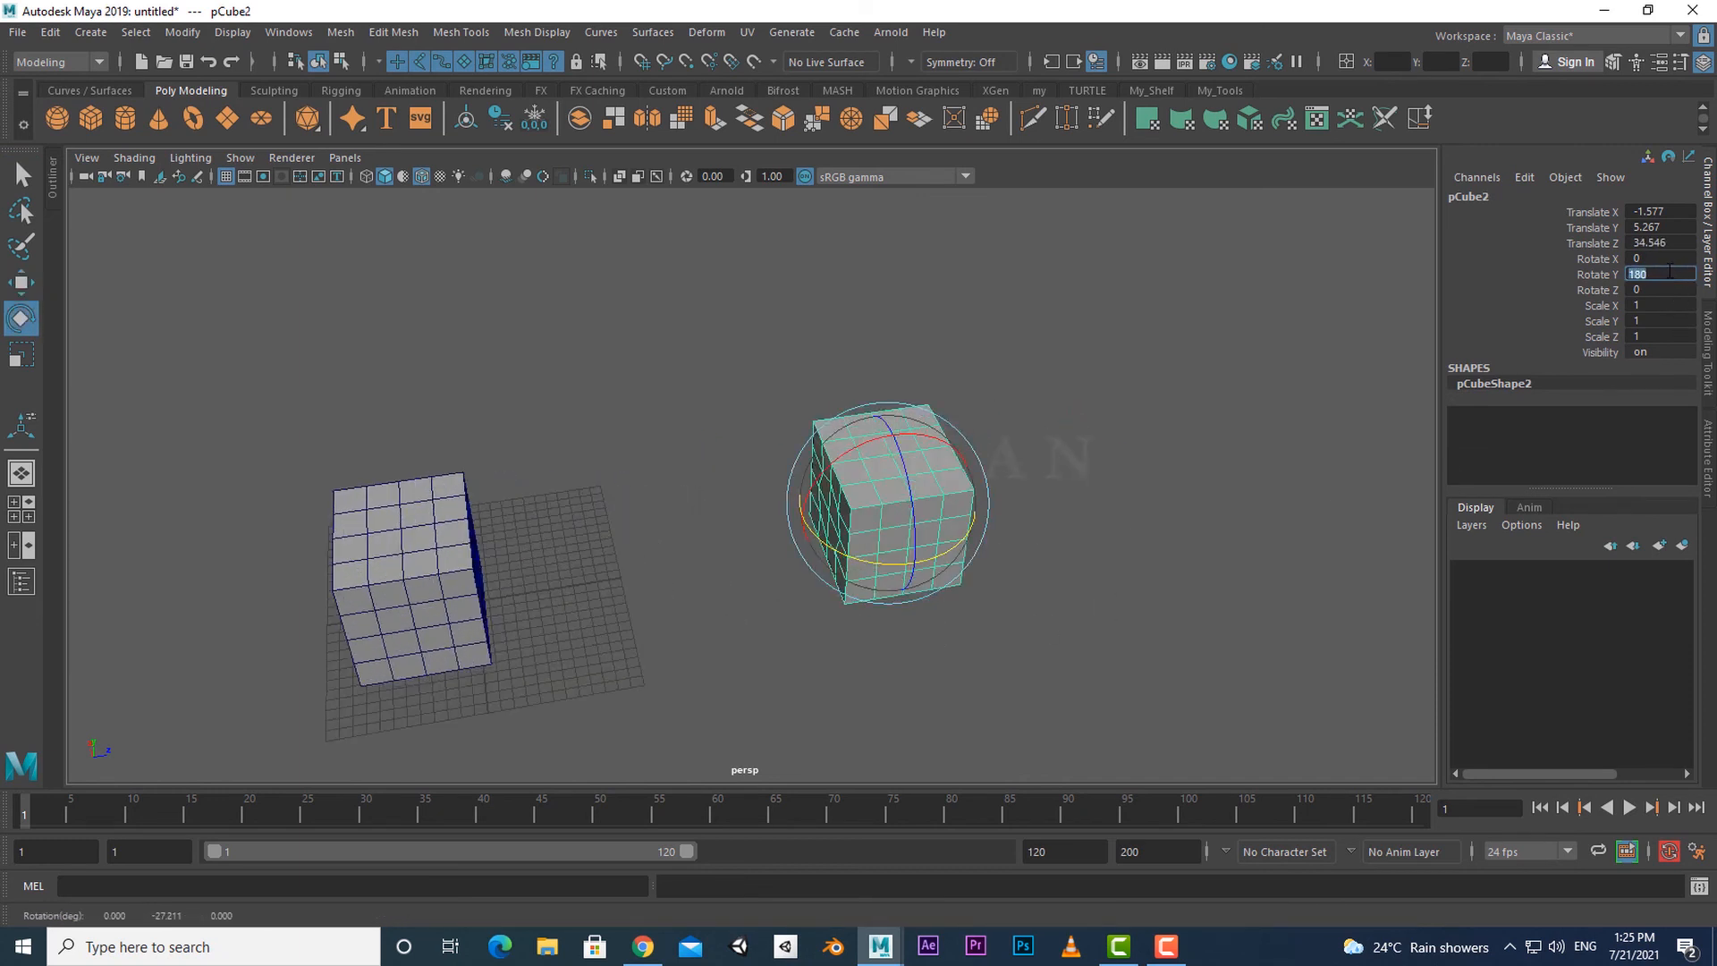
scroll(960, 657, "up", 5)
key("q")
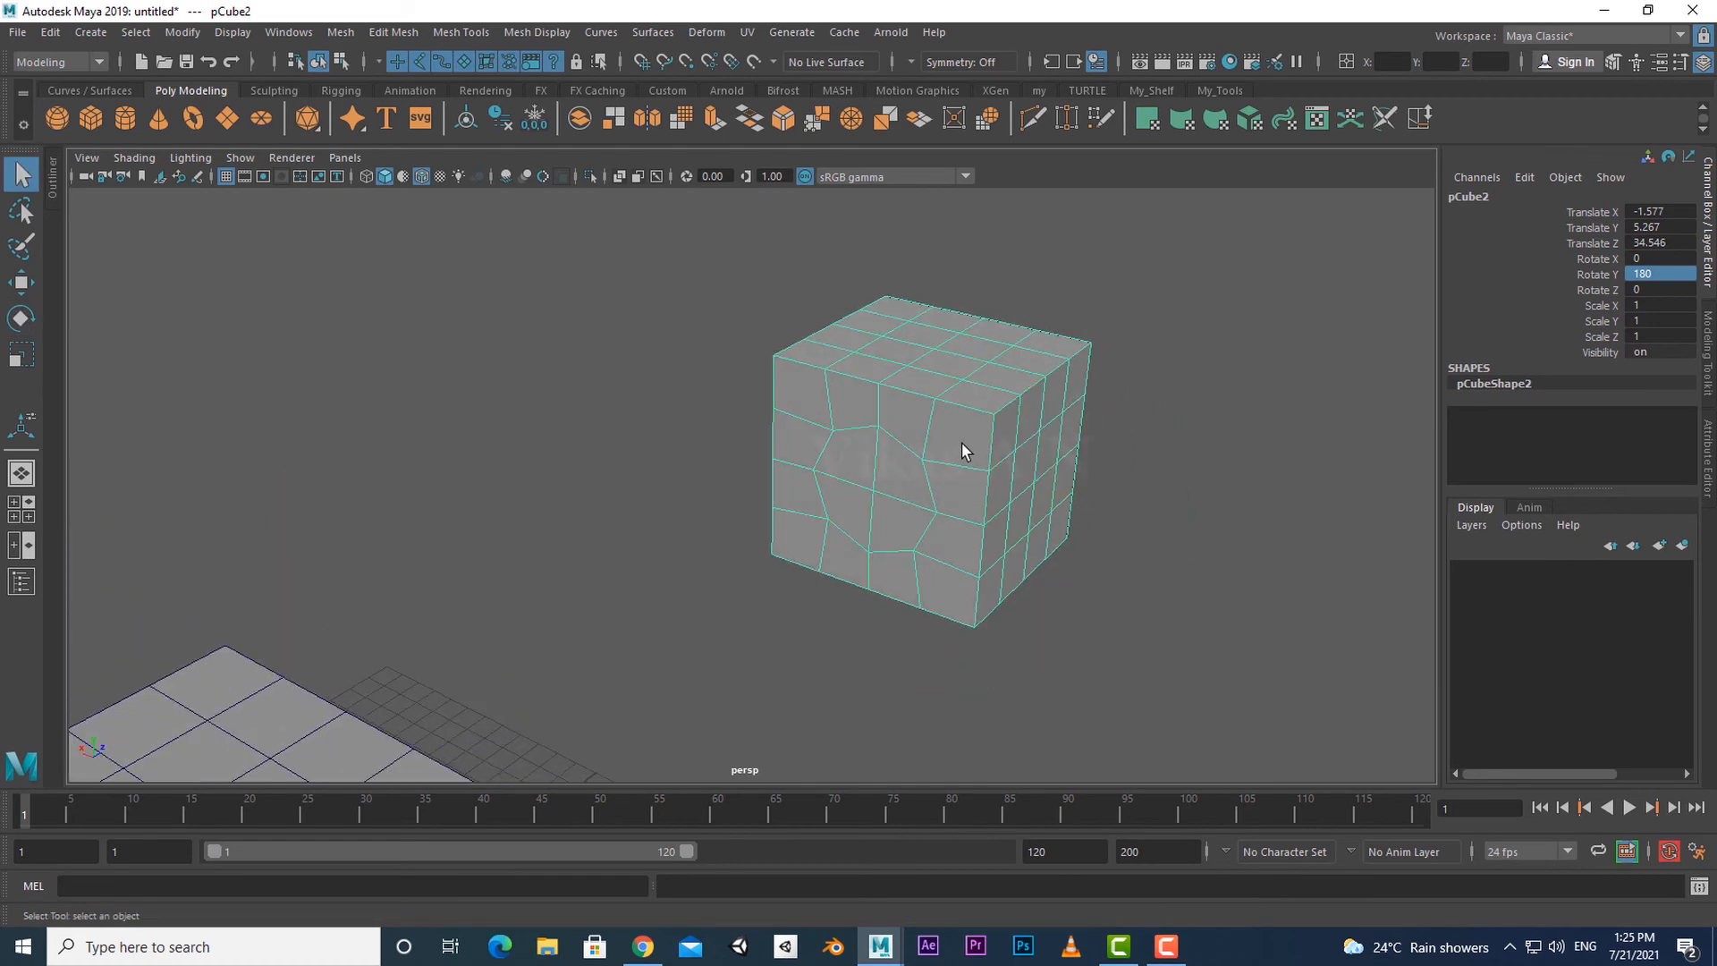
Combine the two cubes into one mesh and delete its construction history.
scroll(921, 595, "down", 3)
left_click(587, 689)
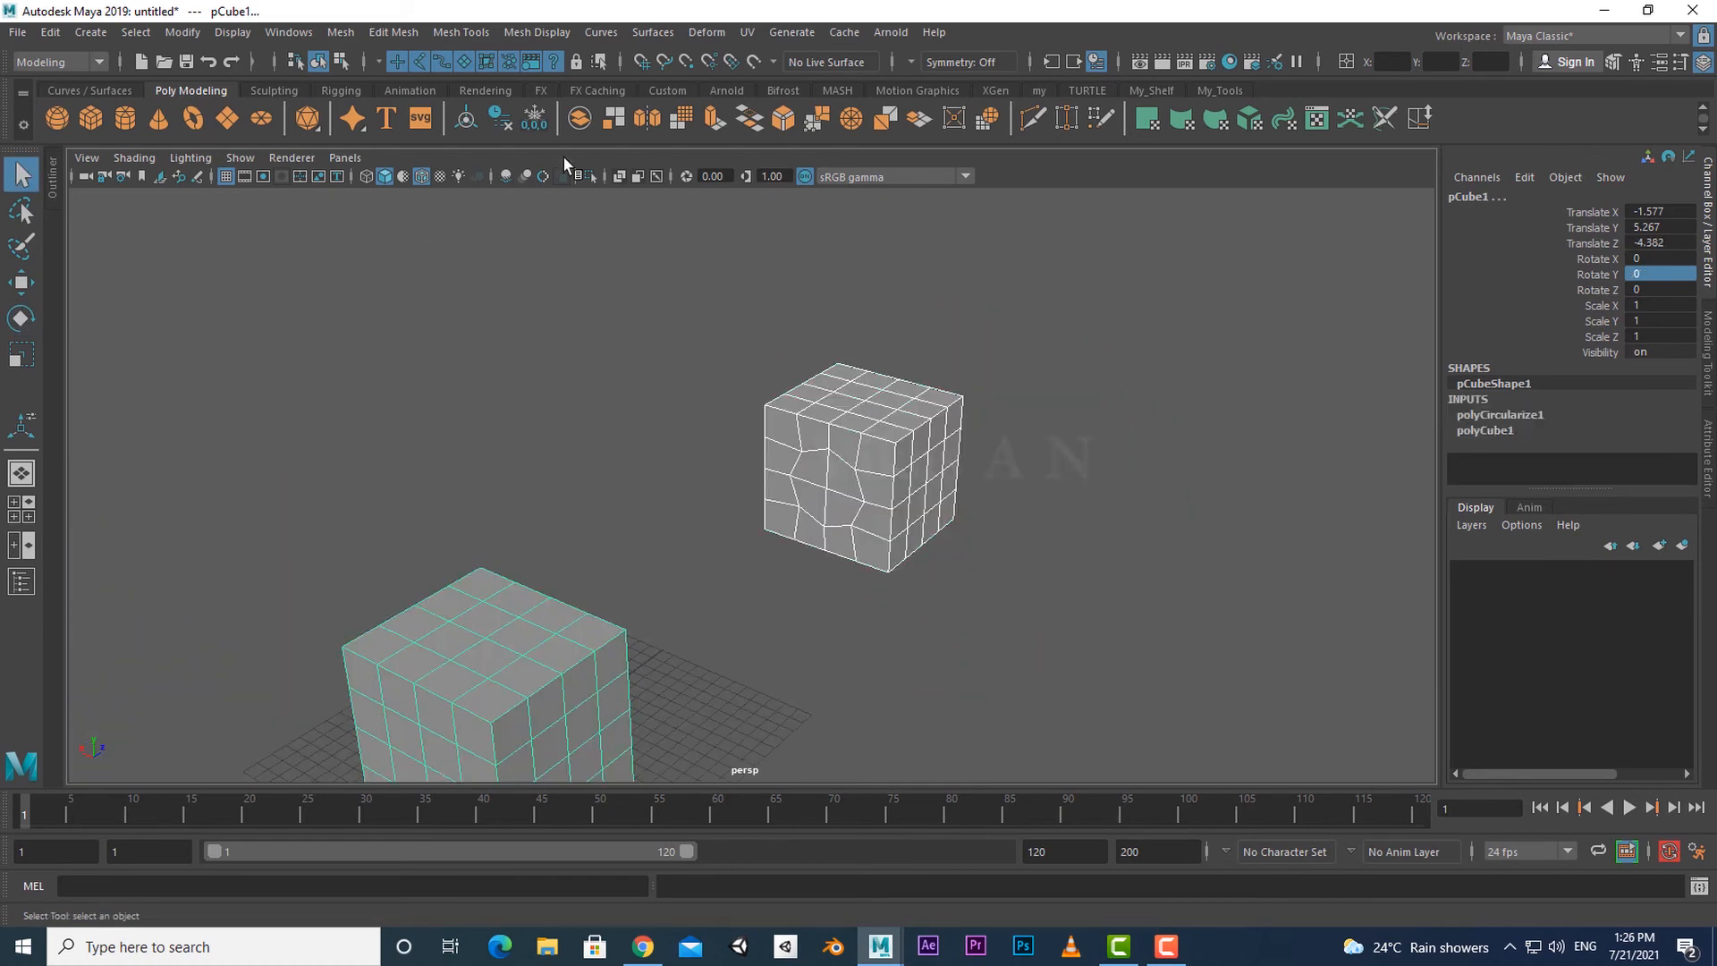
left_click(577, 125)
left_click(59, 36)
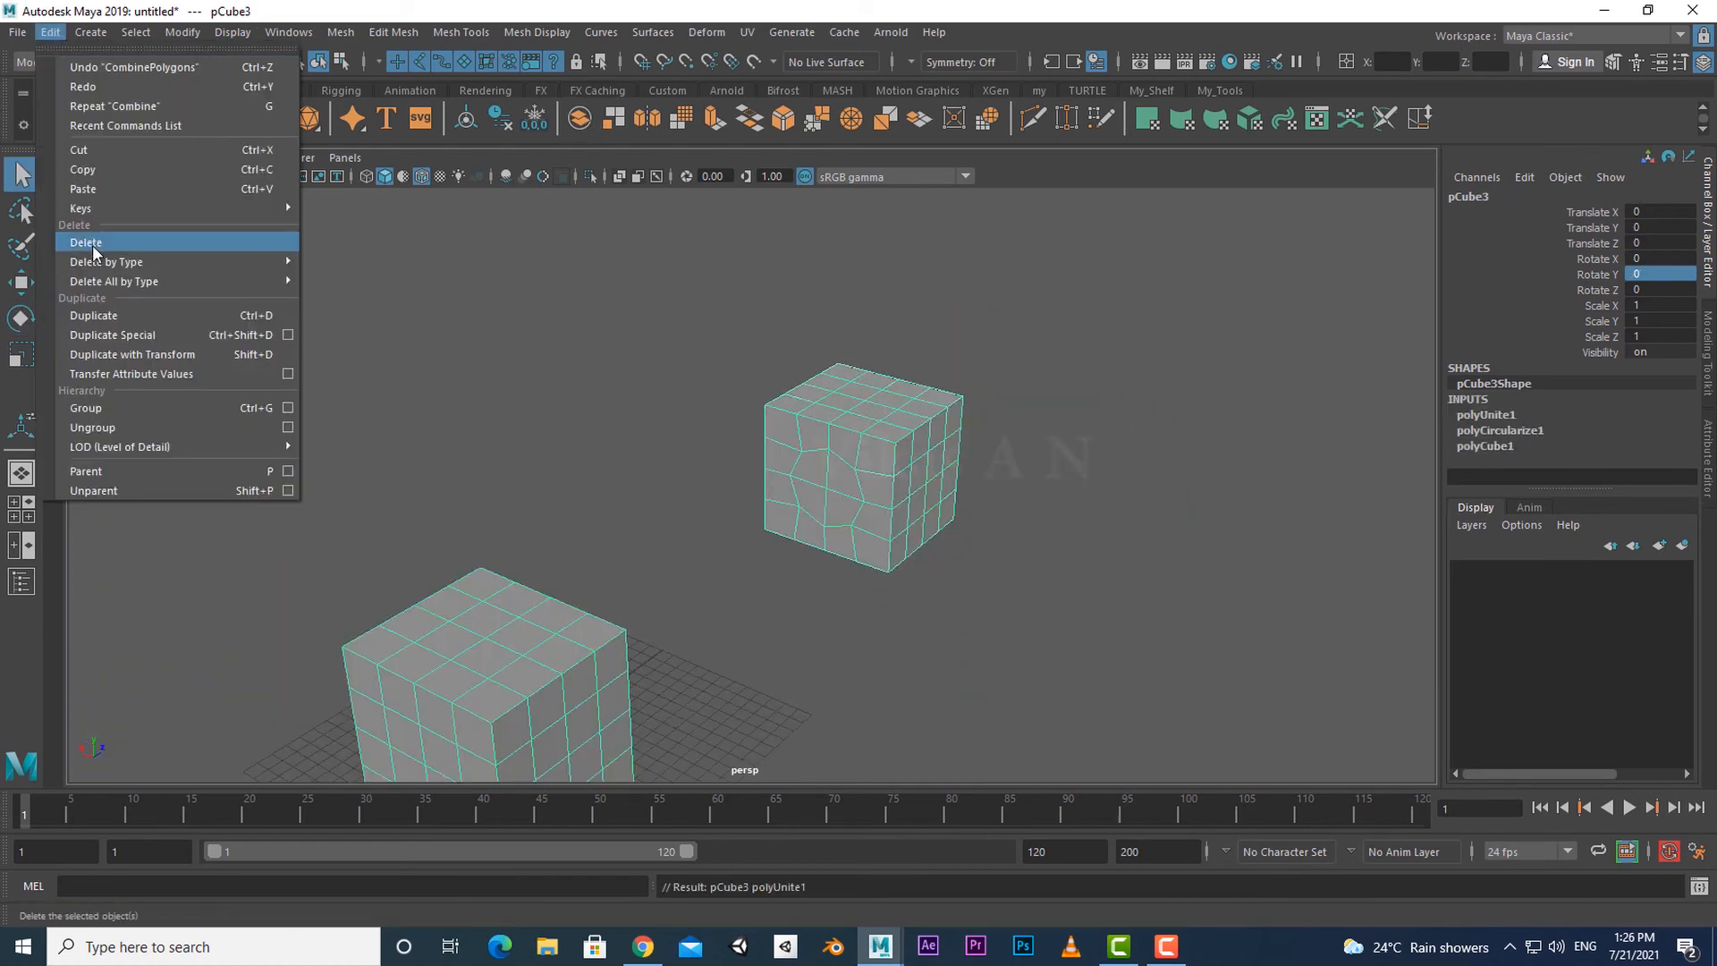
mouse_move(134, 261)
left_click(335, 278)
scroll(863, 577, "down", 3)
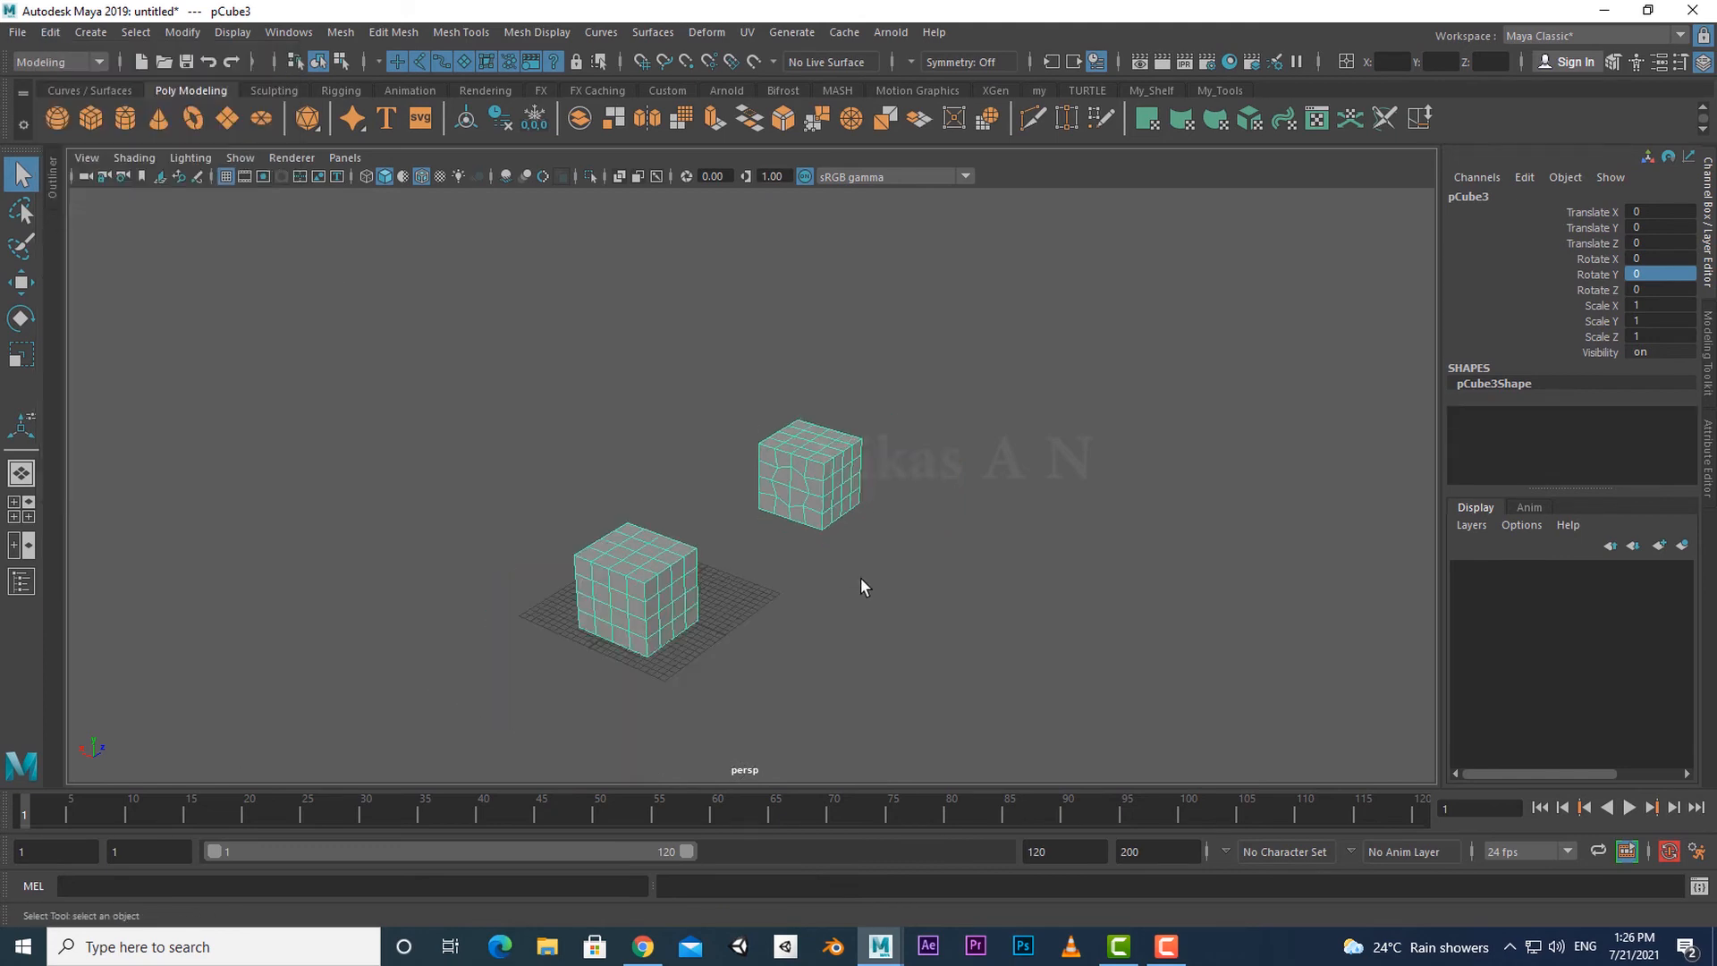
Bridge the four circular faces on one cube to the four facing circular faces on the other cube.
left_click(861, 578)
left_click(856, 499)
scroll(867, 488, "up", 3)
right_click_drag(946, 410, 947, 464)
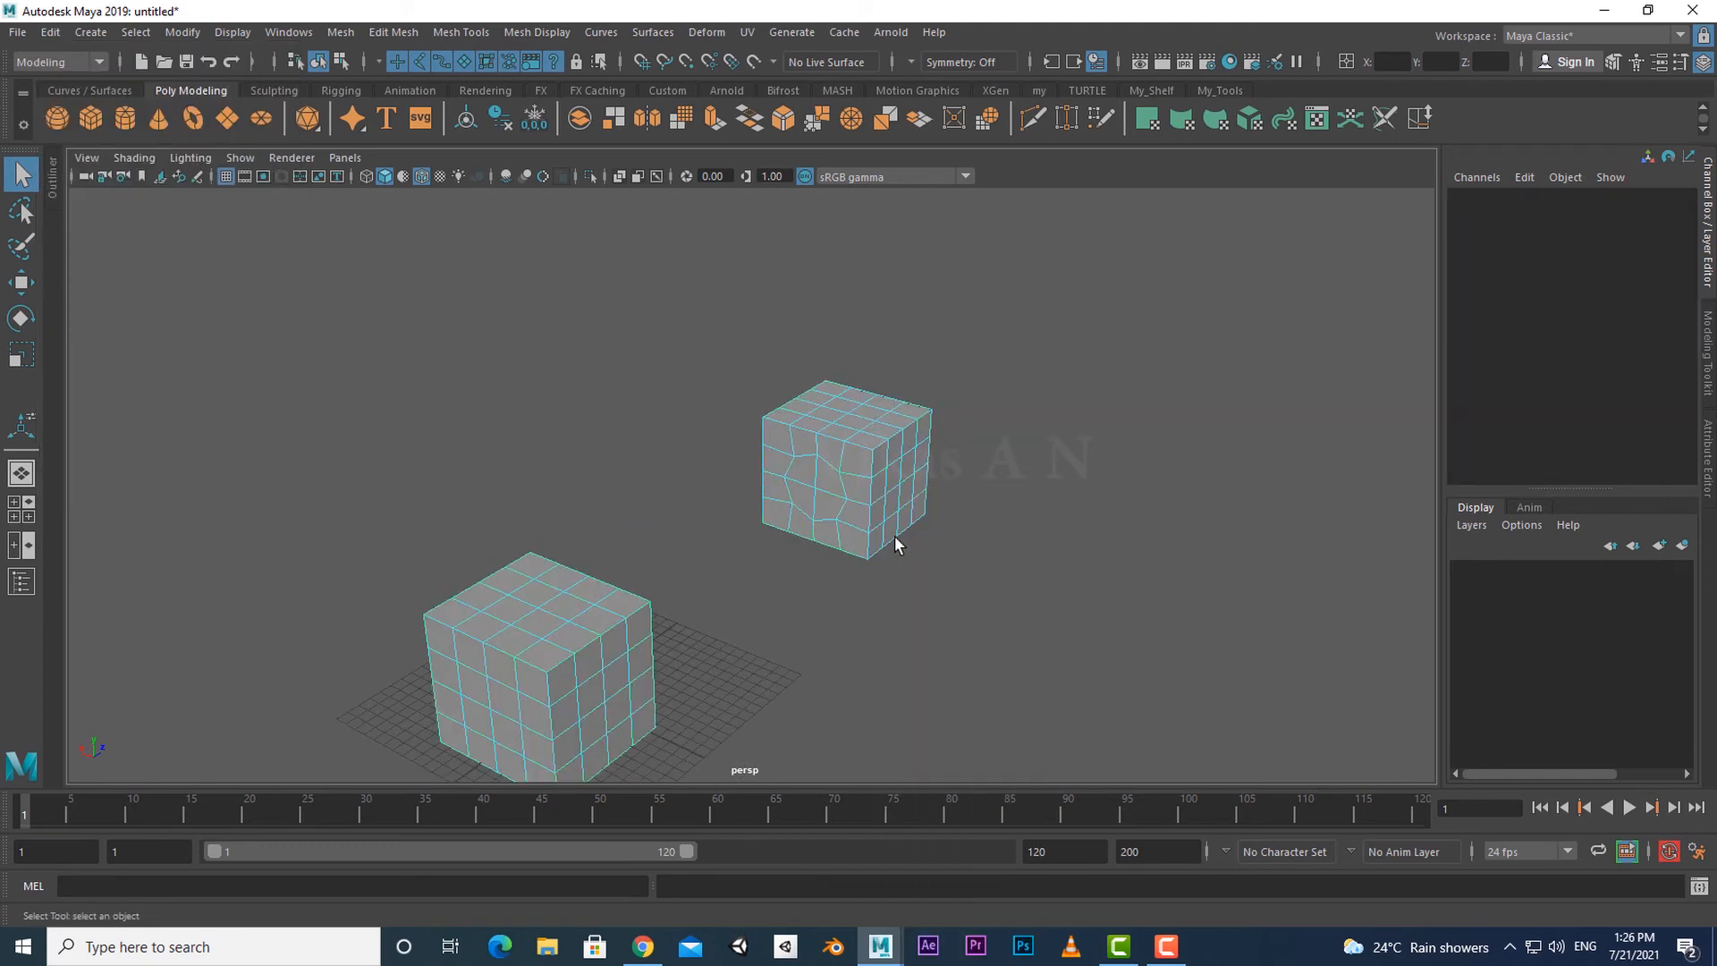
scroll(894, 535, "up", 3)
left_click(890, 523)
left_click(839, 532, "shift")
key("ctrl+z")
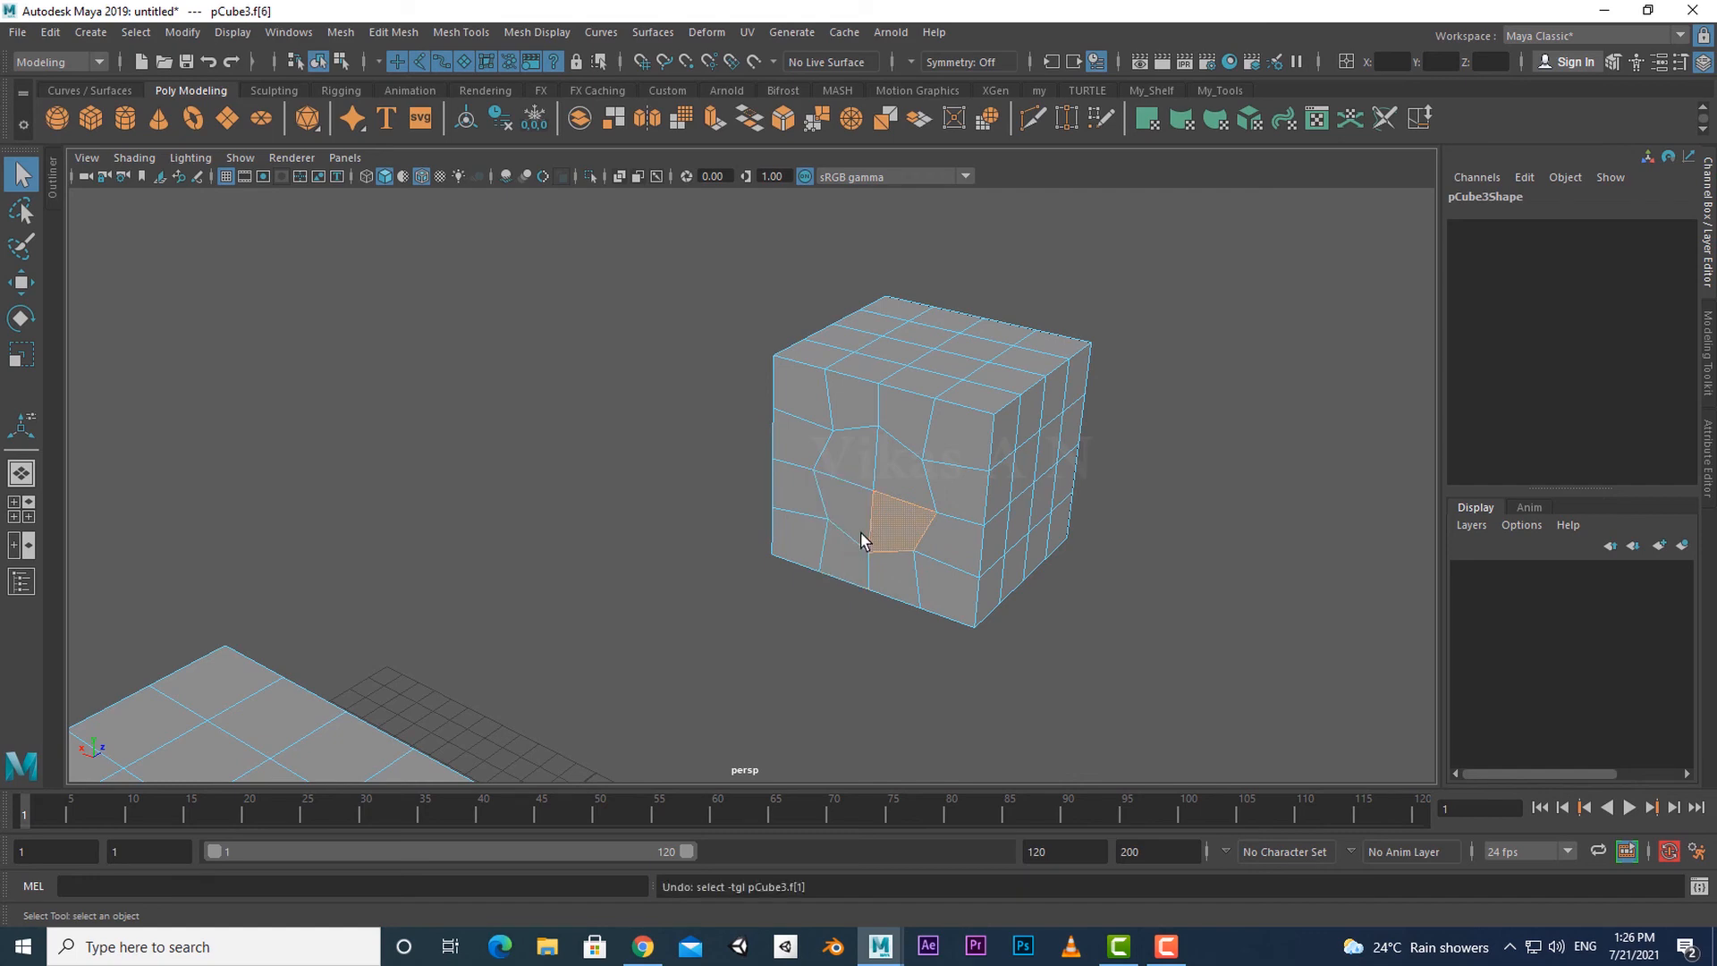
left_click(860, 537, "shift")
left_click_drag(872, 537, 507, 560, "alt")
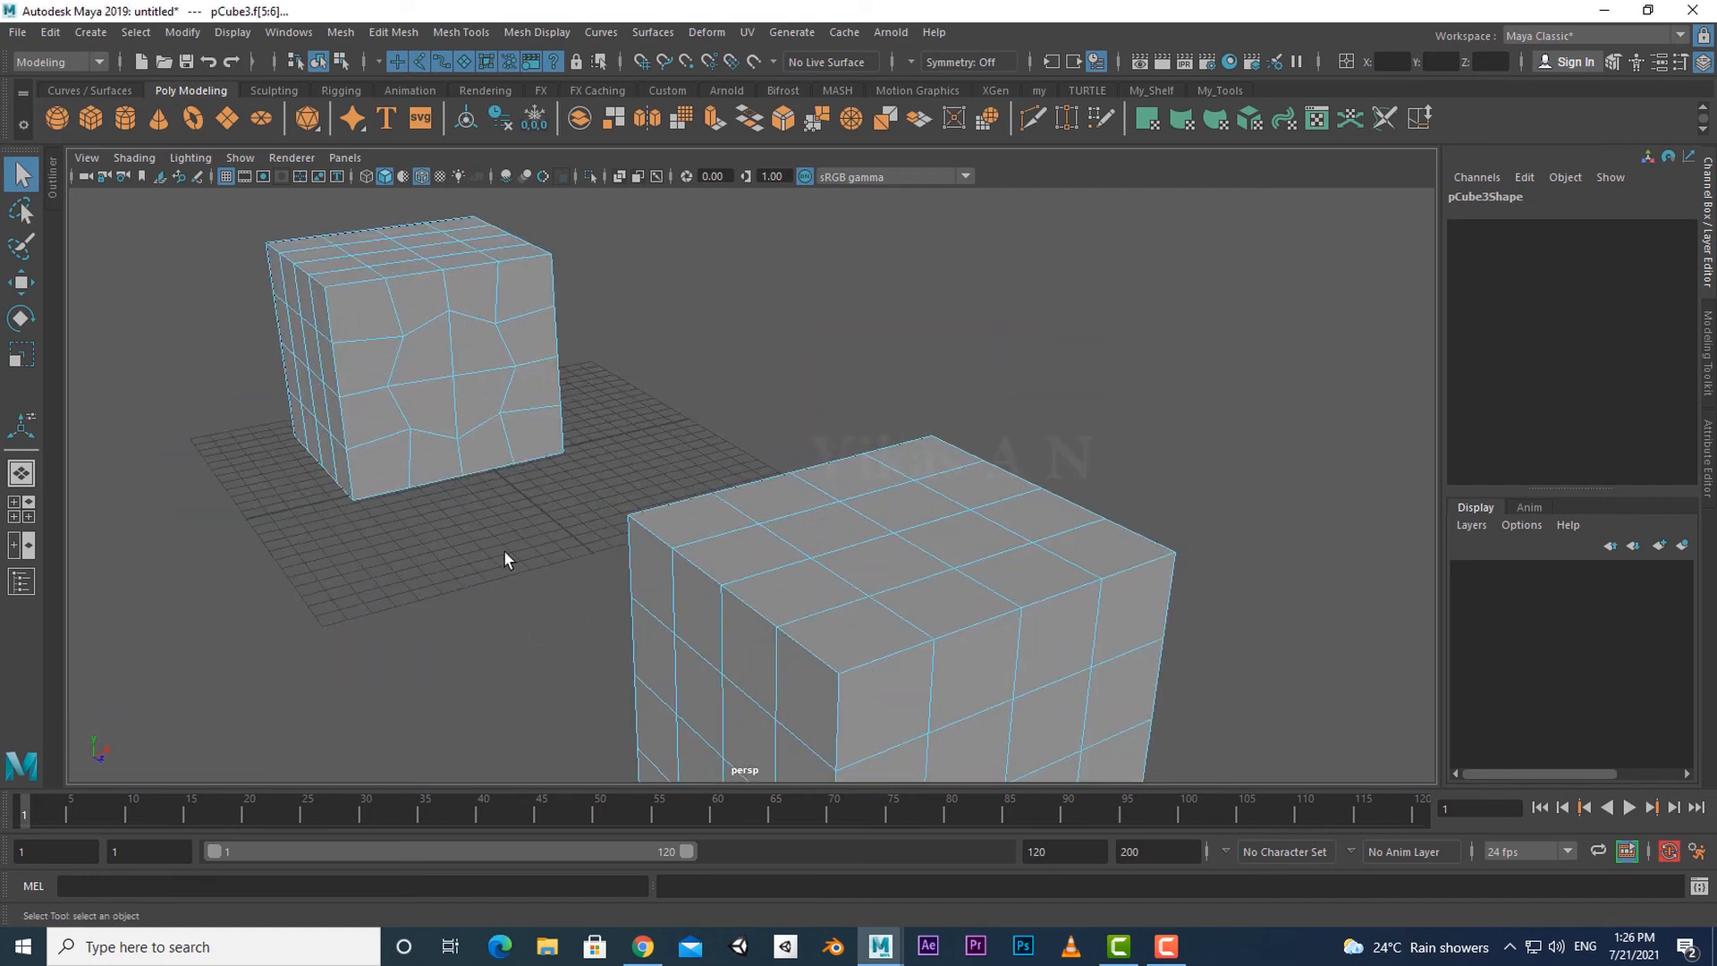
left_click_drag(438, 351, 644, 498, "alt")
right_click_drag(637, 465, 620, 735, "shift")
left_click_drag(614, 707, 501, 667, "alt")
middle_click_drag(458, 621, 592, 677, "alt")
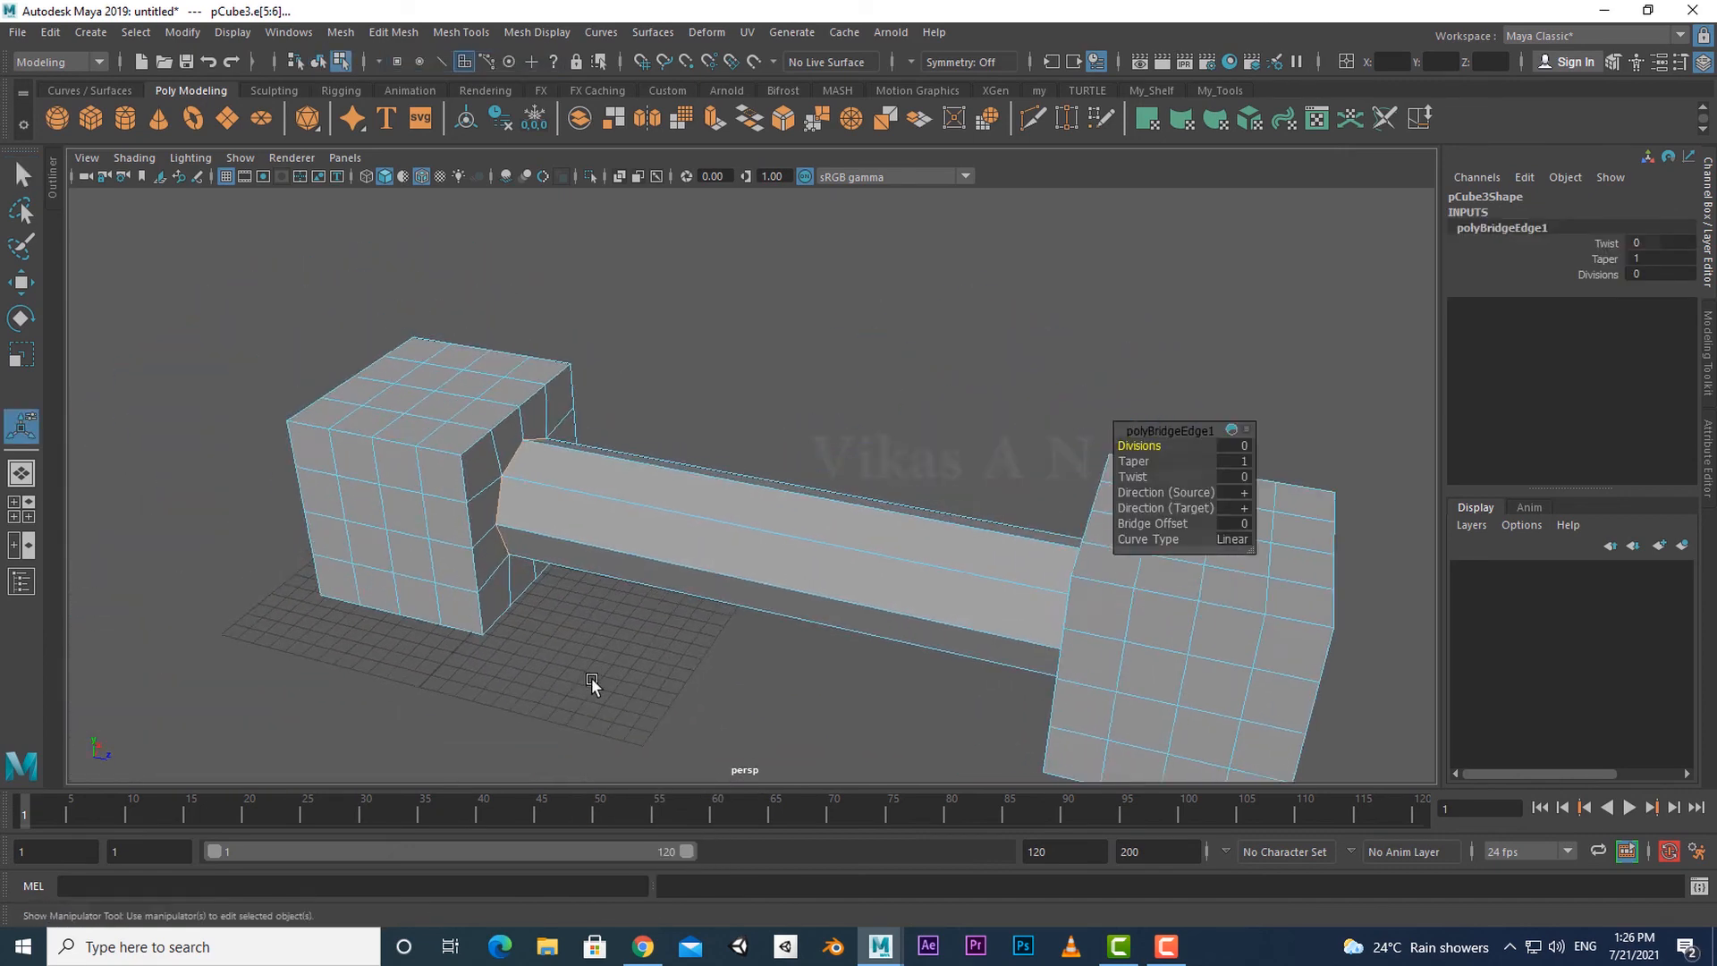
Examine from several angles how the new bridge meets the circular openings on both cubes.
scroll(592, 678, "up", 3)
left_click_drag(592, 677, 490, 599, "alt")
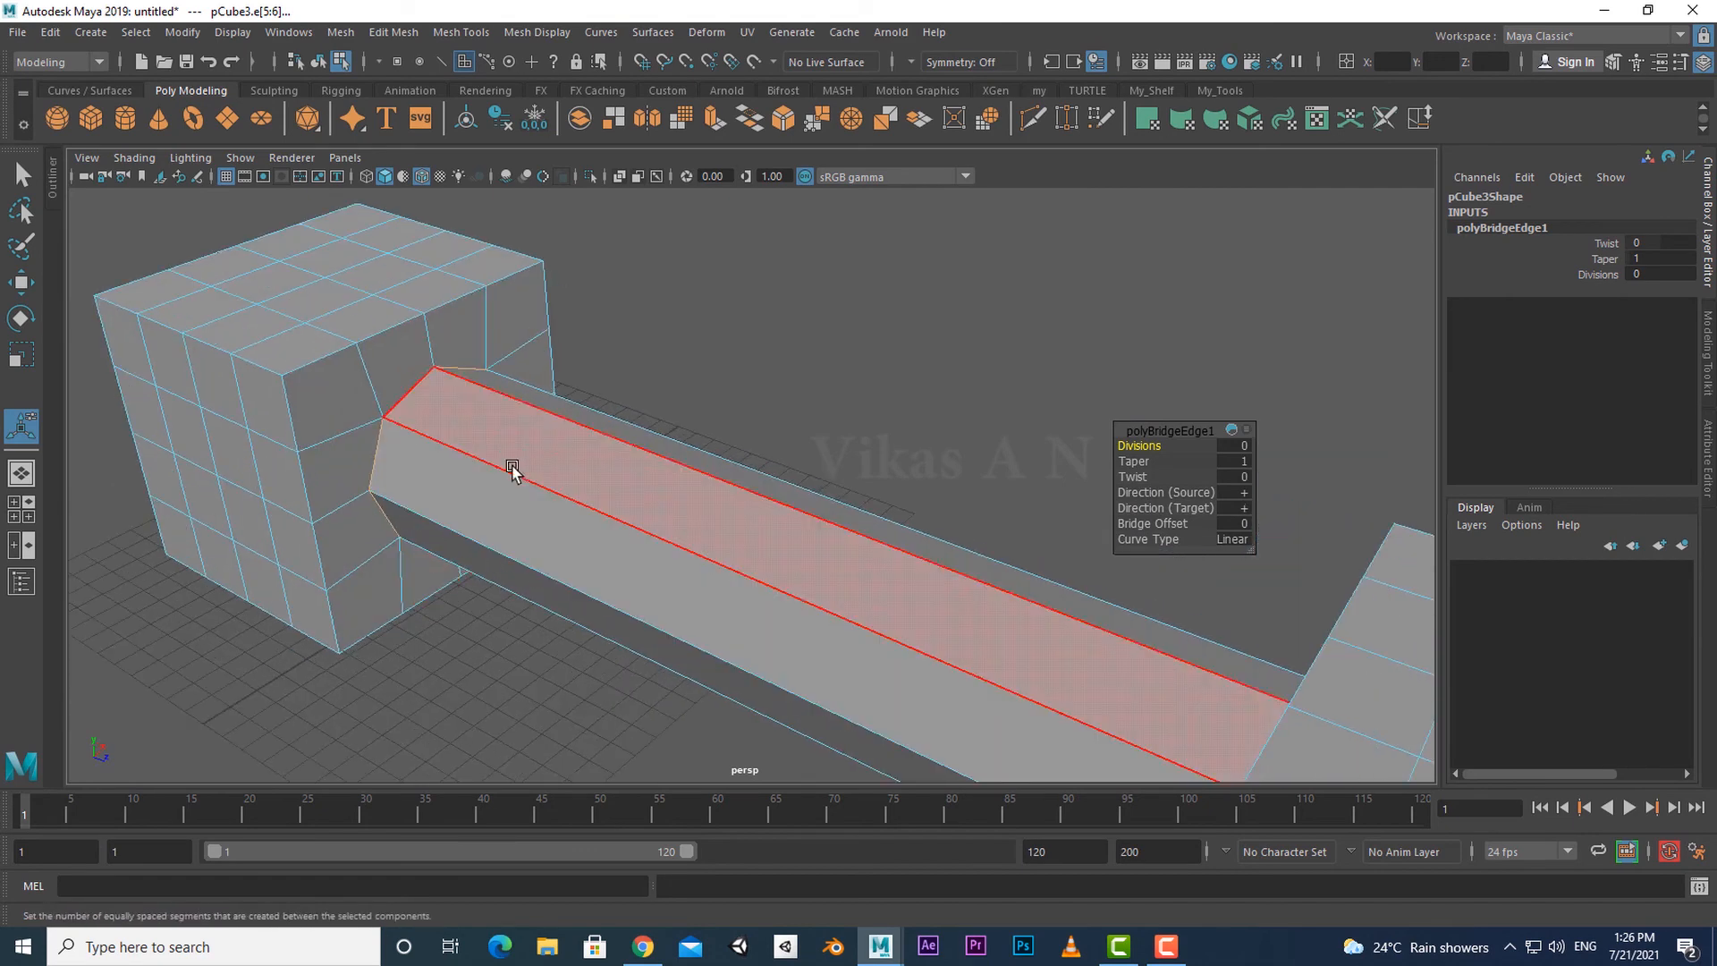
scroll(573, 617, "down", 3)
left_click_drag(587, 640, 795, 657, "alt")
scroll(1002, 501, "up", 3)
left_click_drag(1027, 567, 459, 364, "alt")
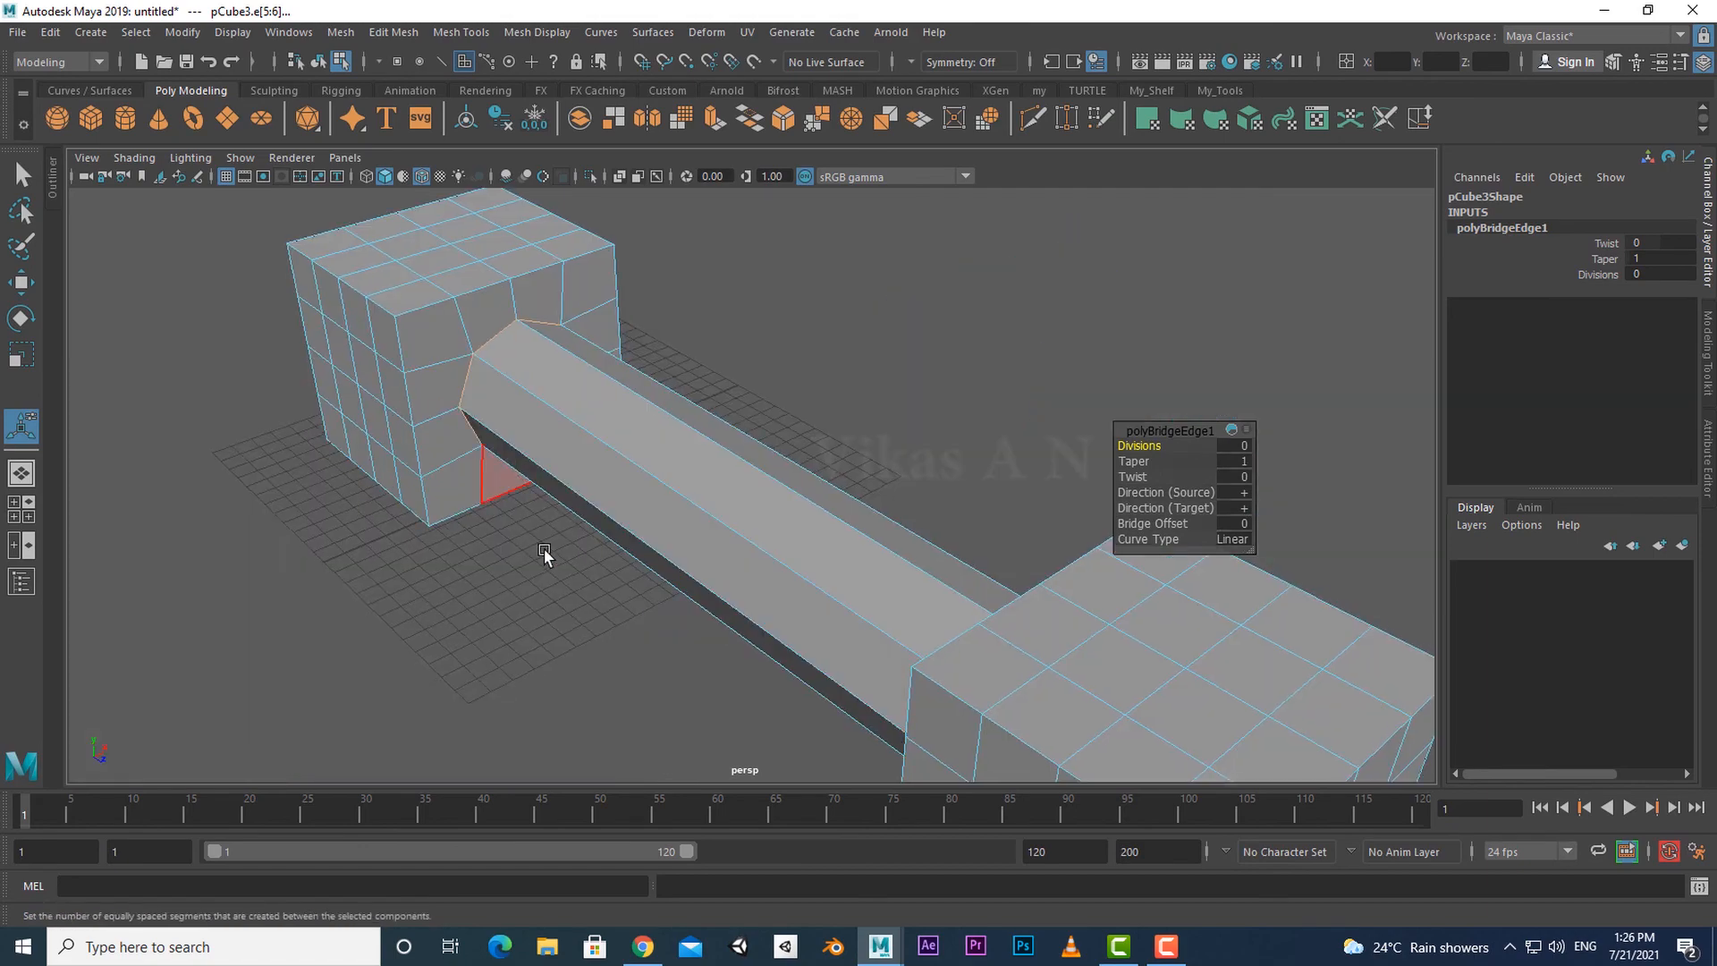
left_click_drag(498, 575, 713, 588, "alt")
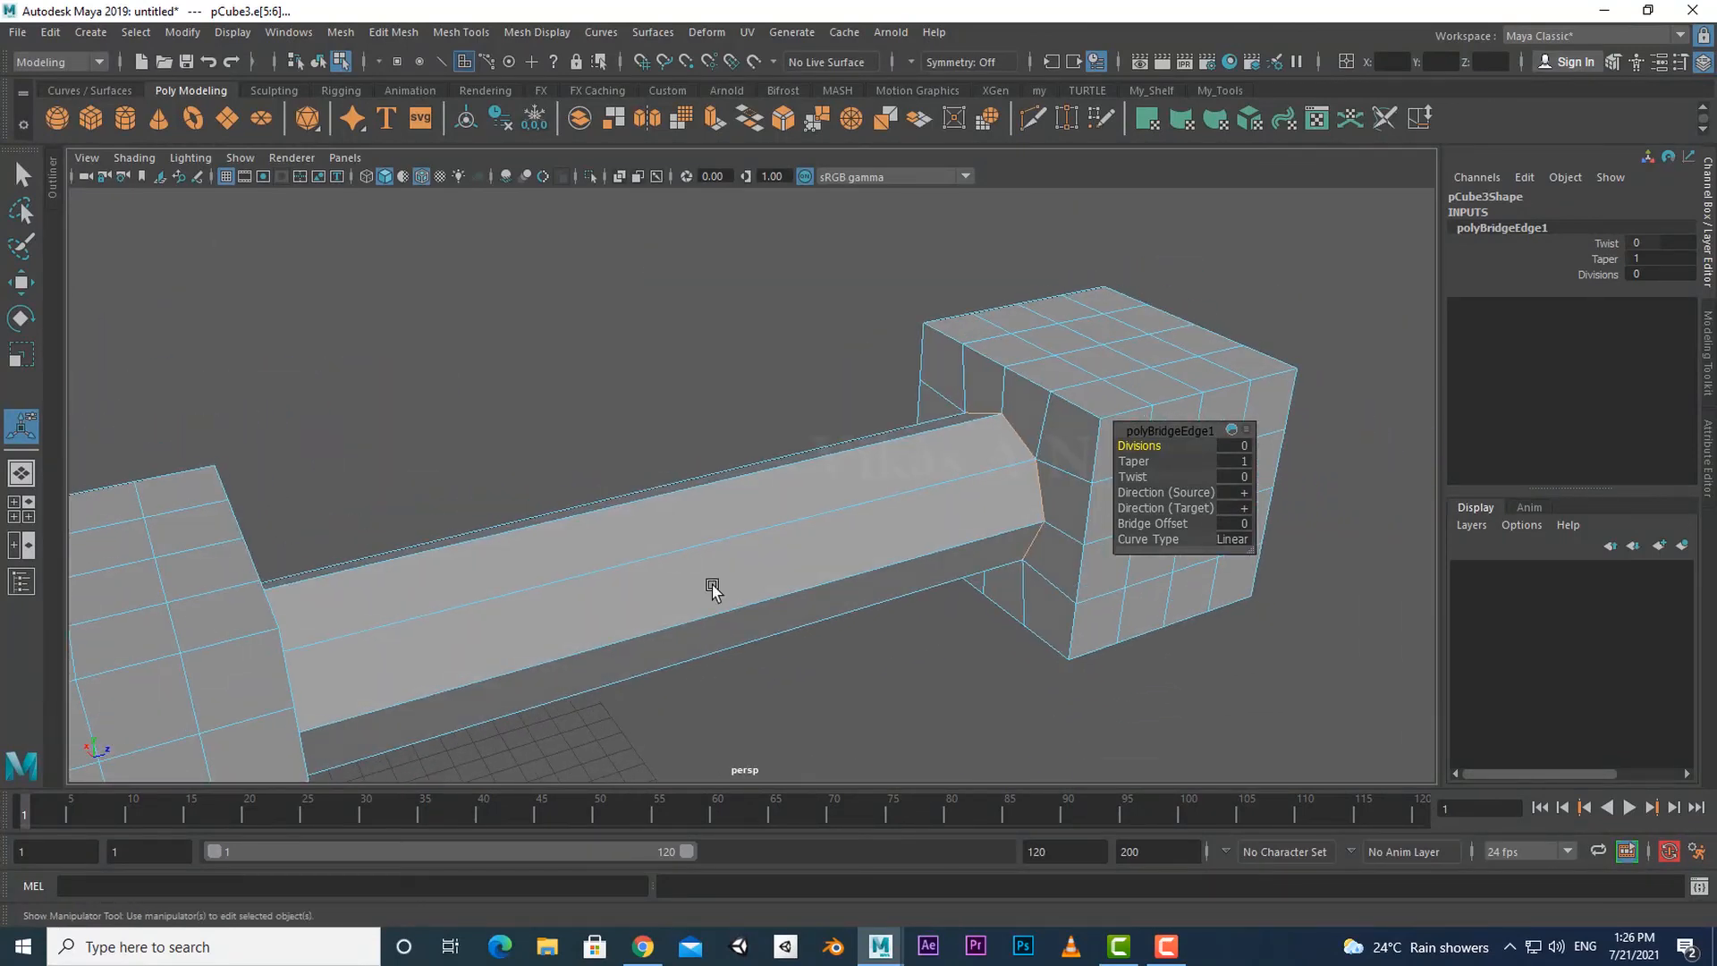
scroll(823, 704, "down", 3)
middle_click_drag(823, 704, 797, 700, "alt")
scroll(797, 700, "up", 3)
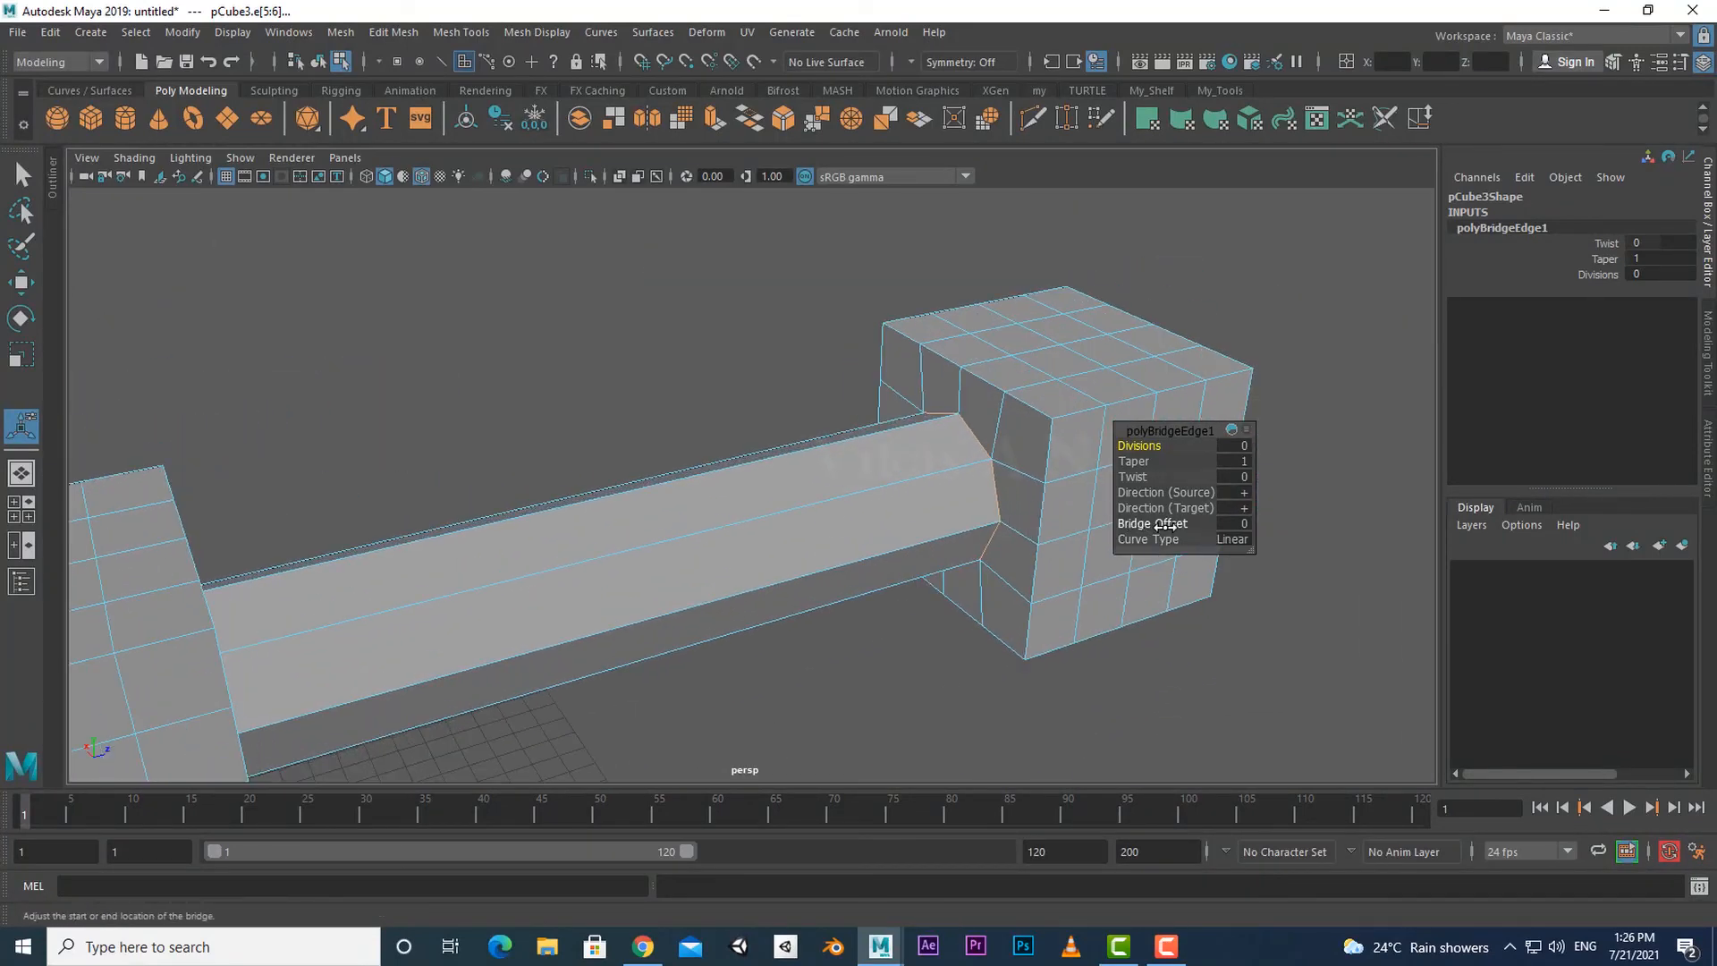
Set the Bridge Offset to 1 on the bridge between the two cubes and inspect its connection at both ends.
left_click_drag(1151, 526, 1155, 527)
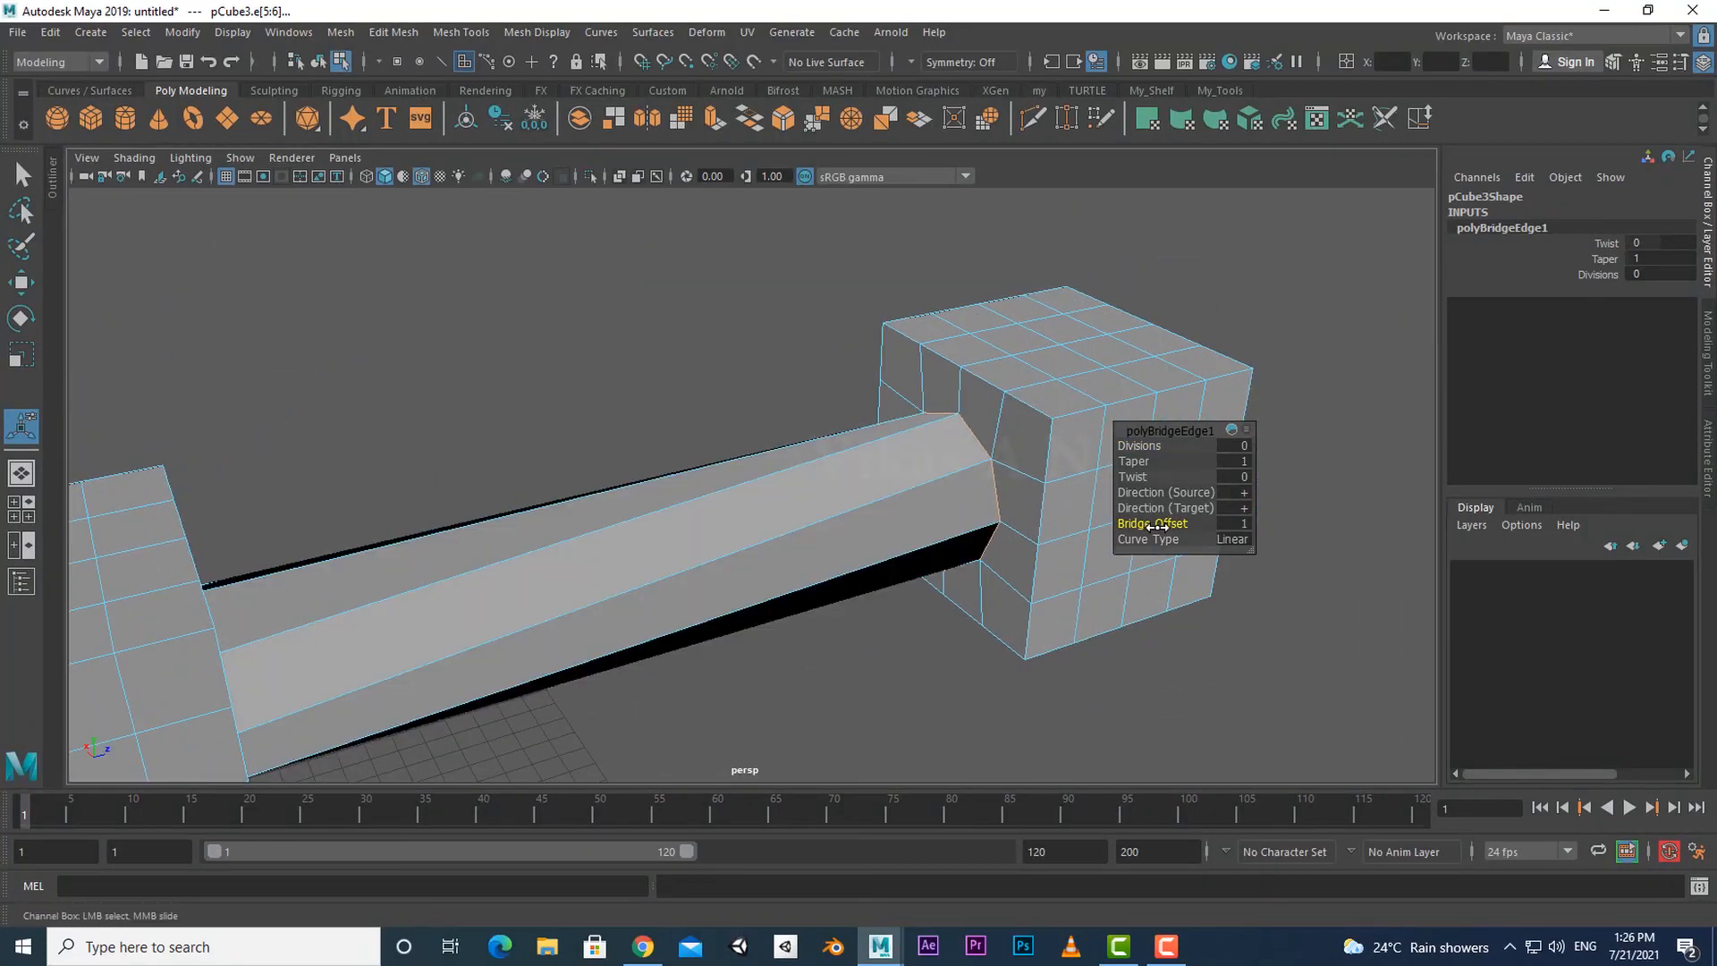
scroll(924, 674, "down", 3)
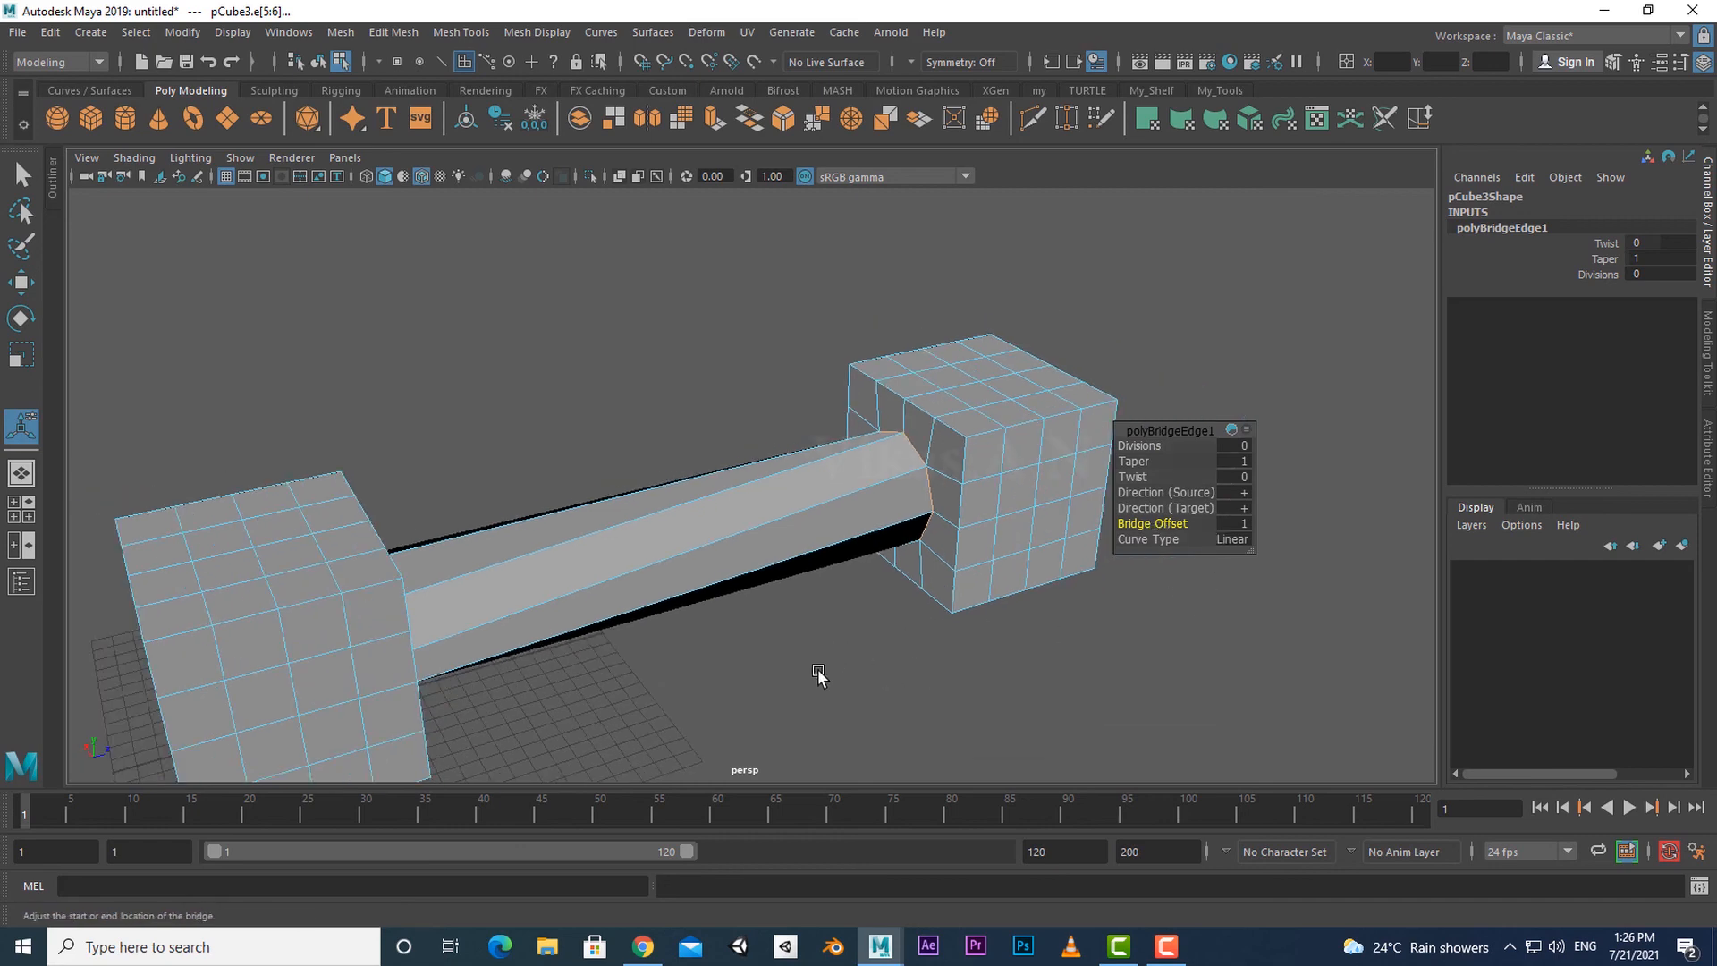
scroll(818, 675, "up", 3)
left_click_drag(858, 513, 315, 559, "alt")
scroll(375, 656, "down", 3)
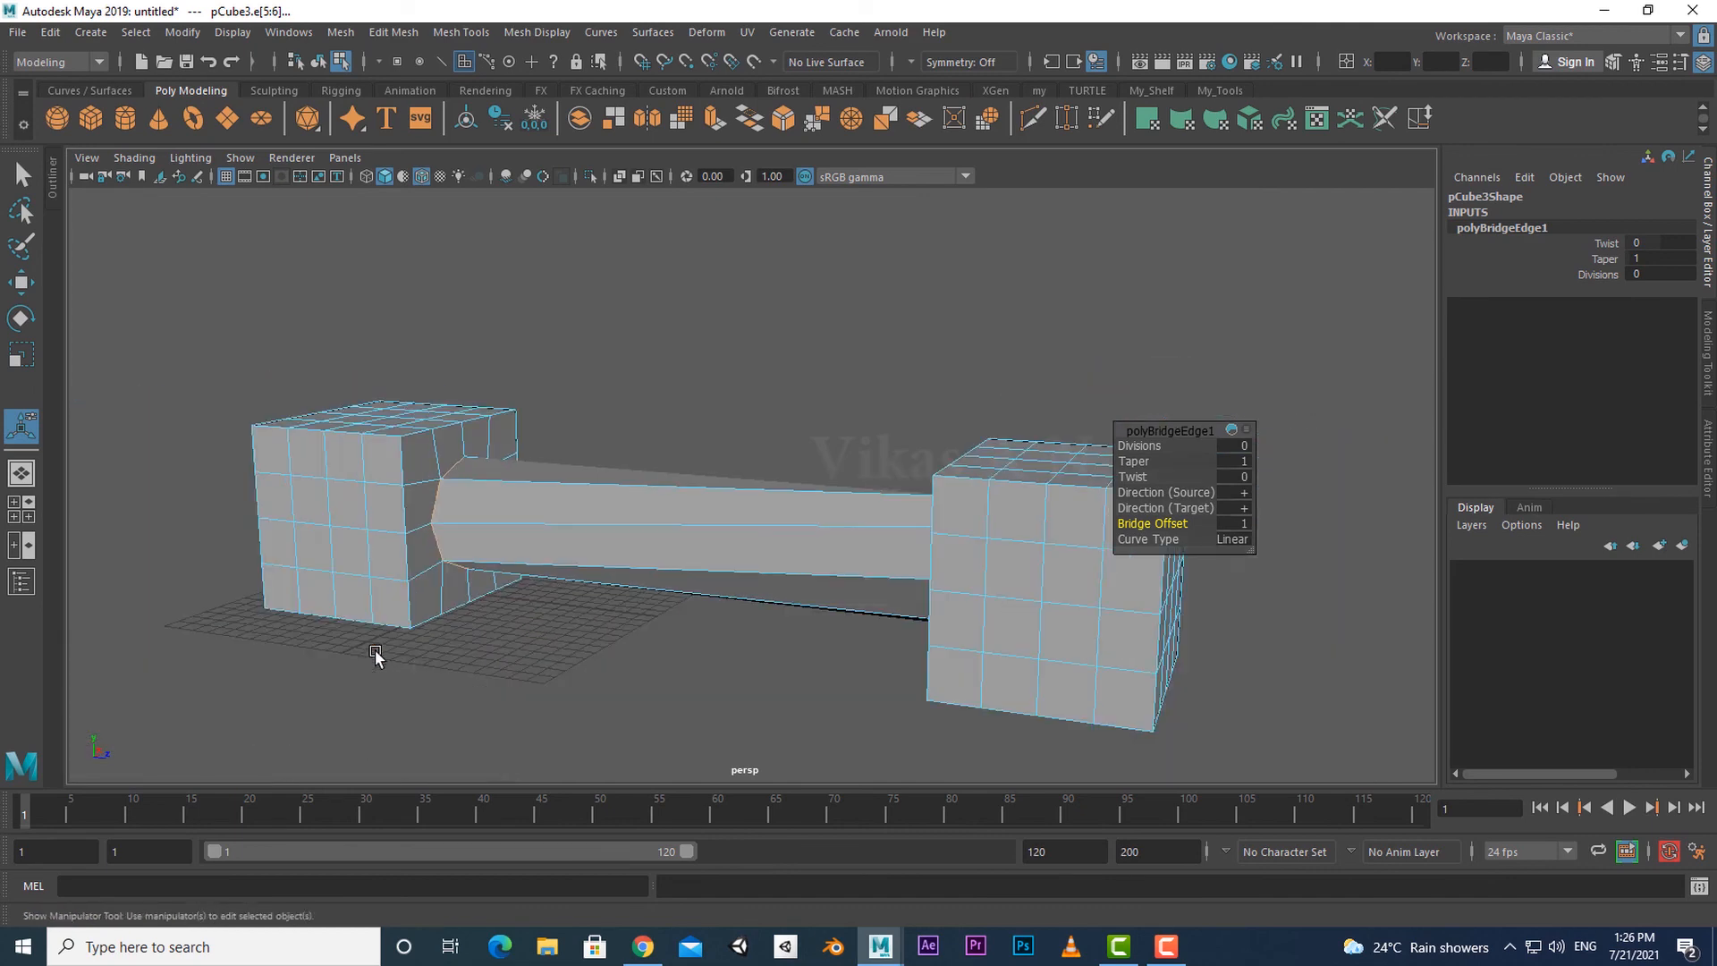
left_click_drag(444, 667, 575, 705, "alt")
left_click_drag(803, 568, 632, 565, "alt")
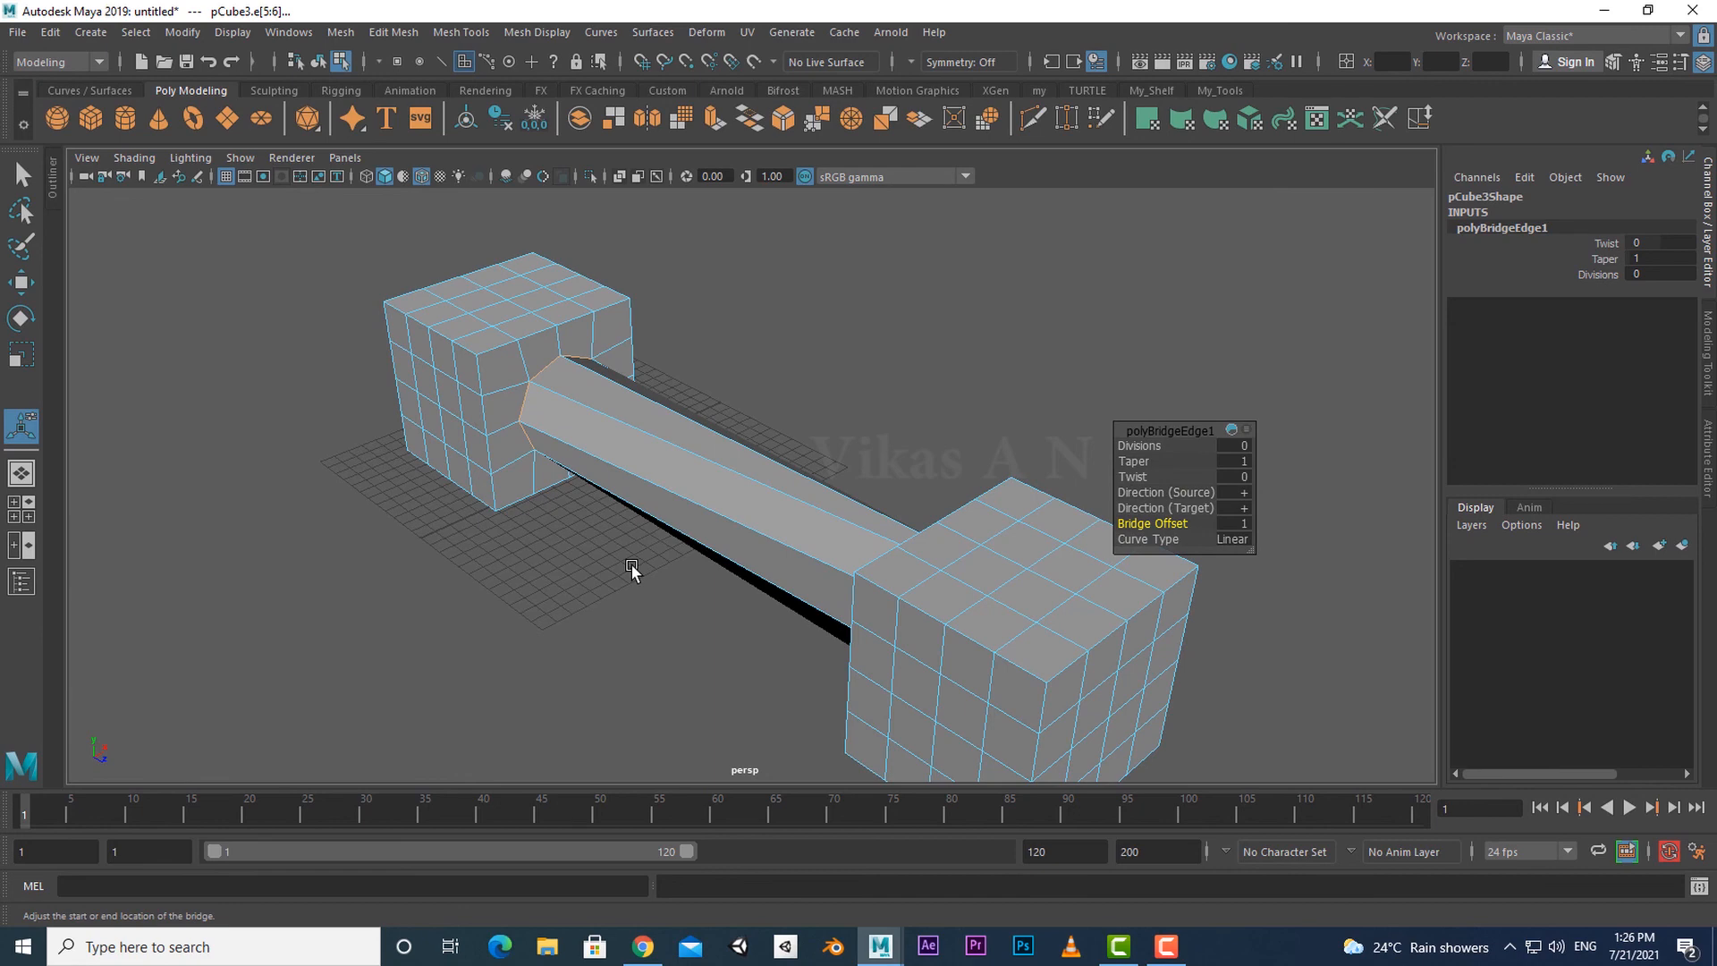
left_click_drag(632, 629, 881, 550, "alt")
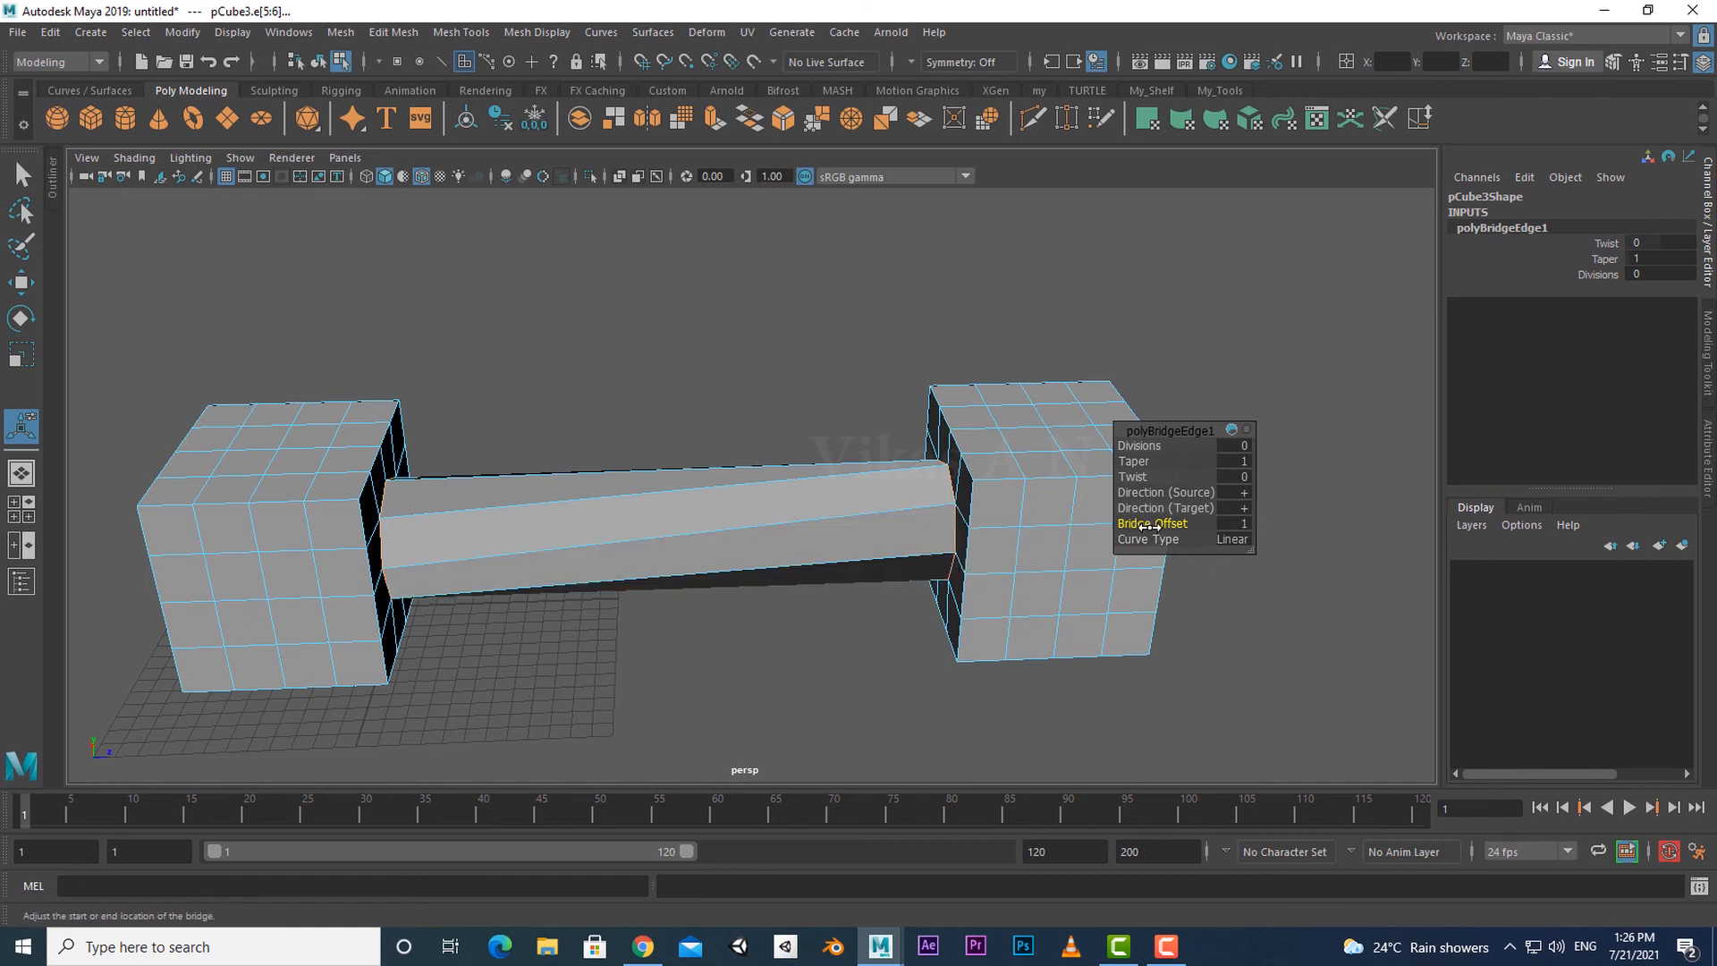
left_click_drag(1149, 527, 1130, 483)
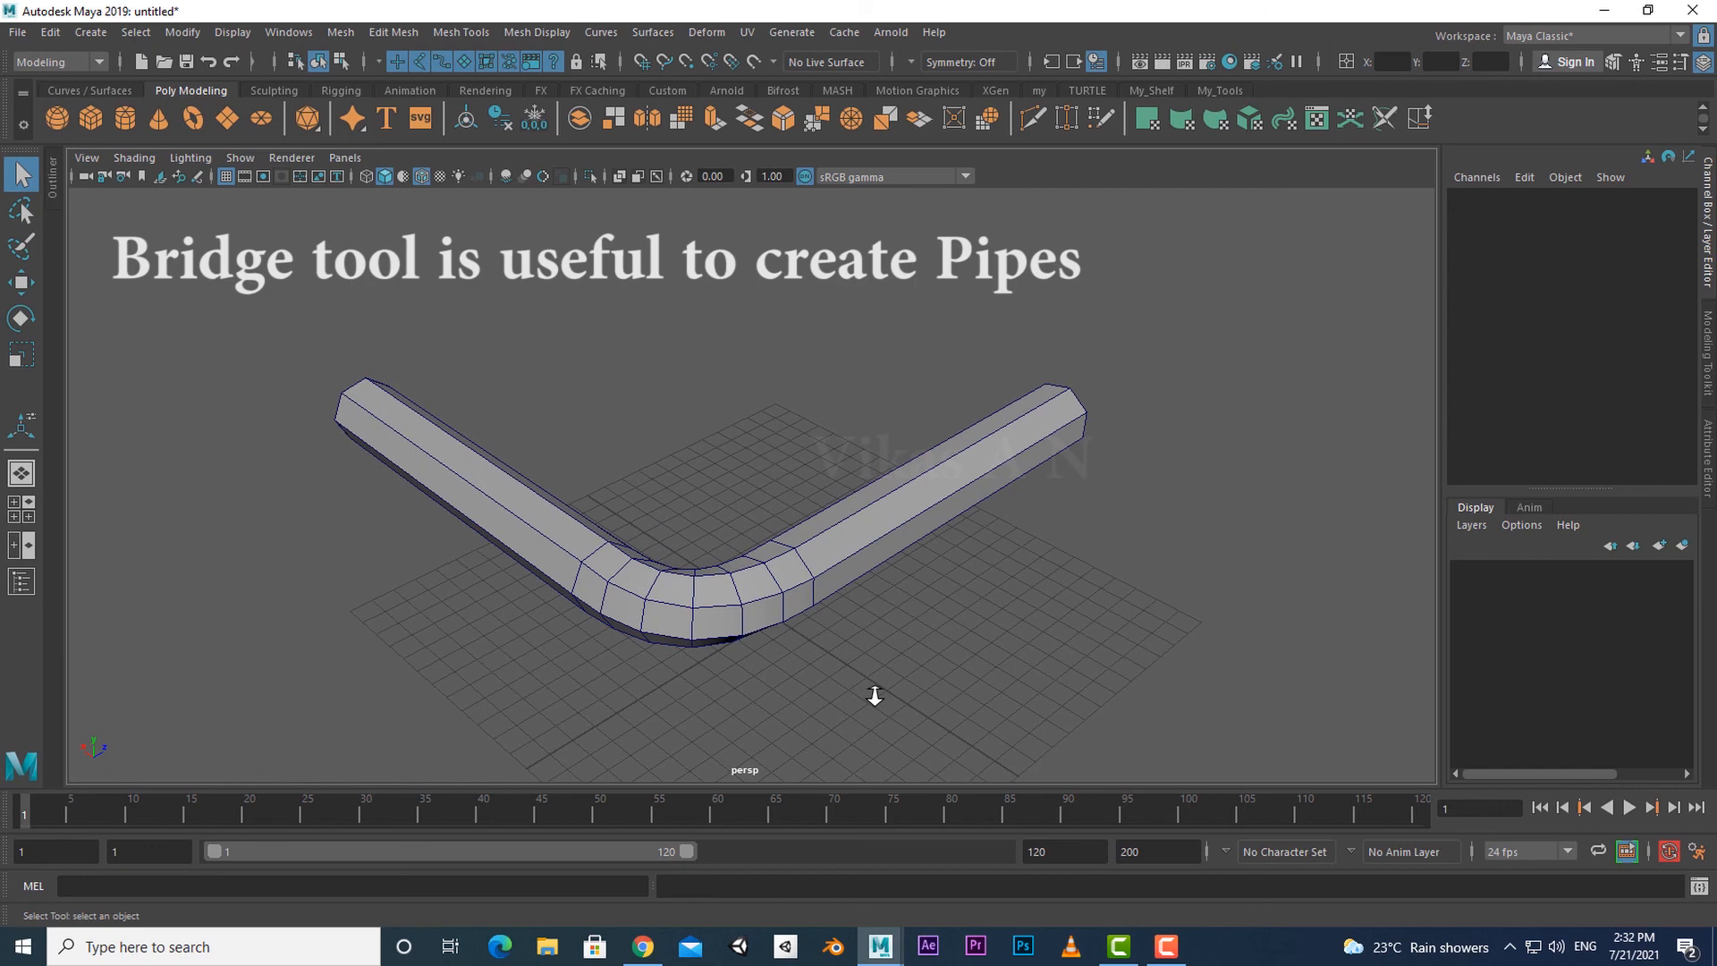
Examine the bent pipe example built with the Bridge tool and select its mesh.
scroll(874, 697, "down", 3)
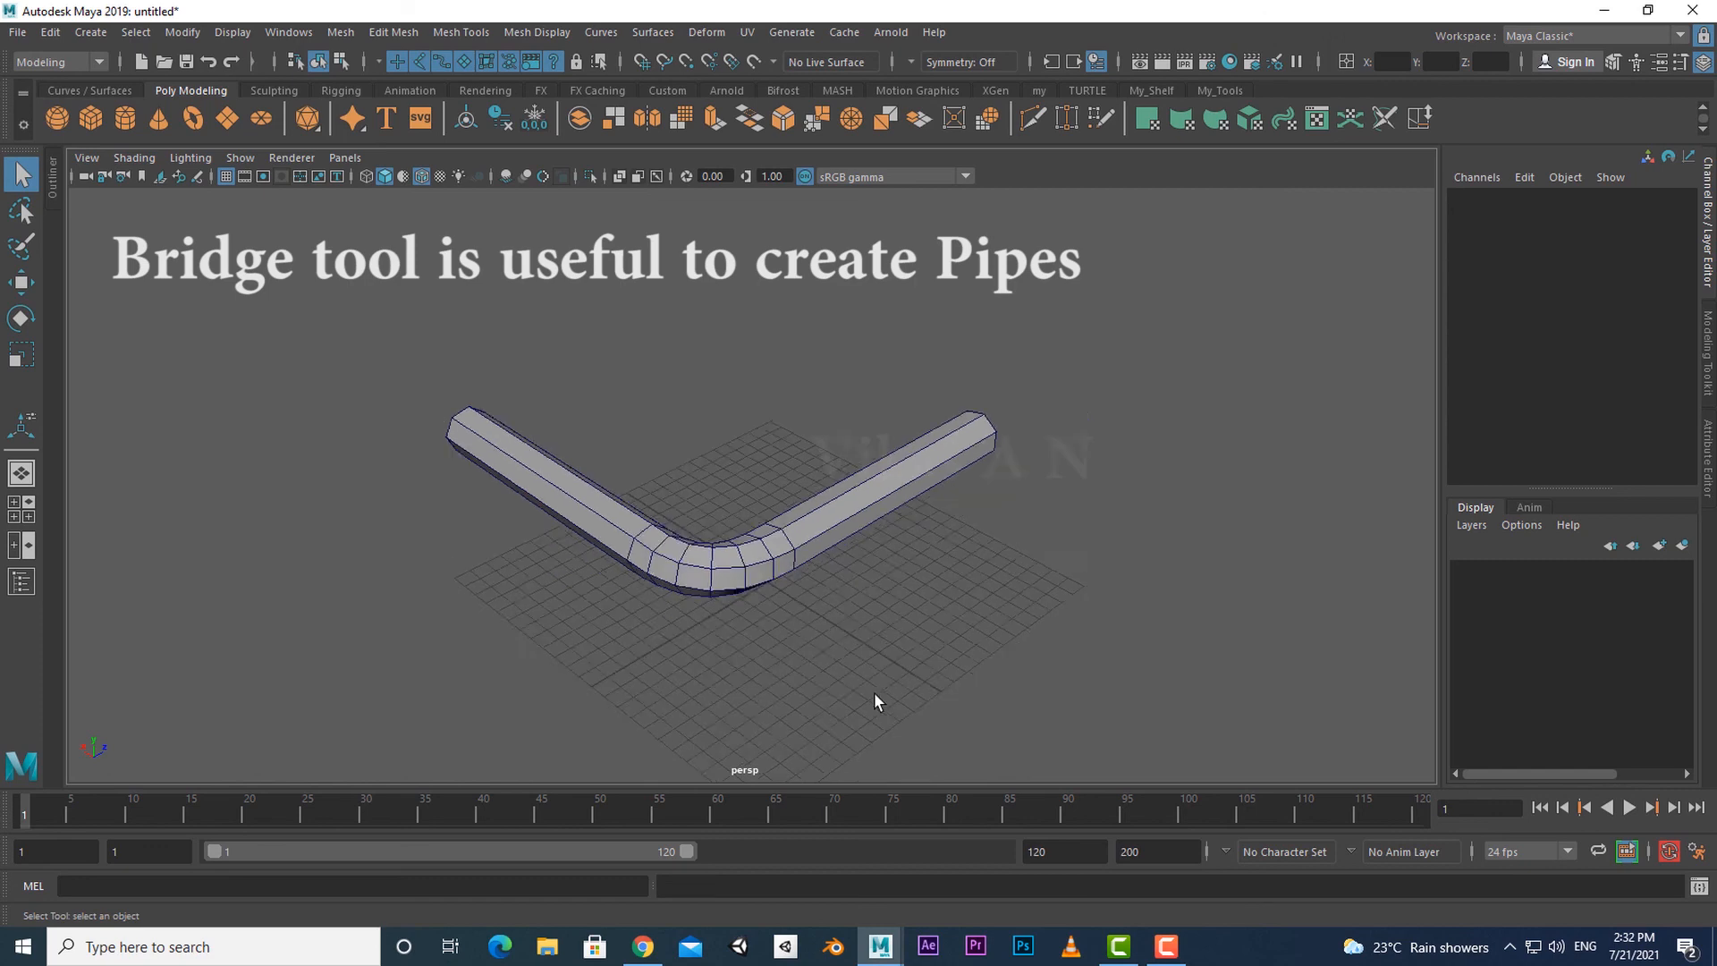
scroll(876, 696, "up", 3)
left_click_drag(876, 697, 889, 702, "alt")
left_click_drag(687, 531, 780, 742)
left_click_drag(761, 599, 766, 713, "alt")
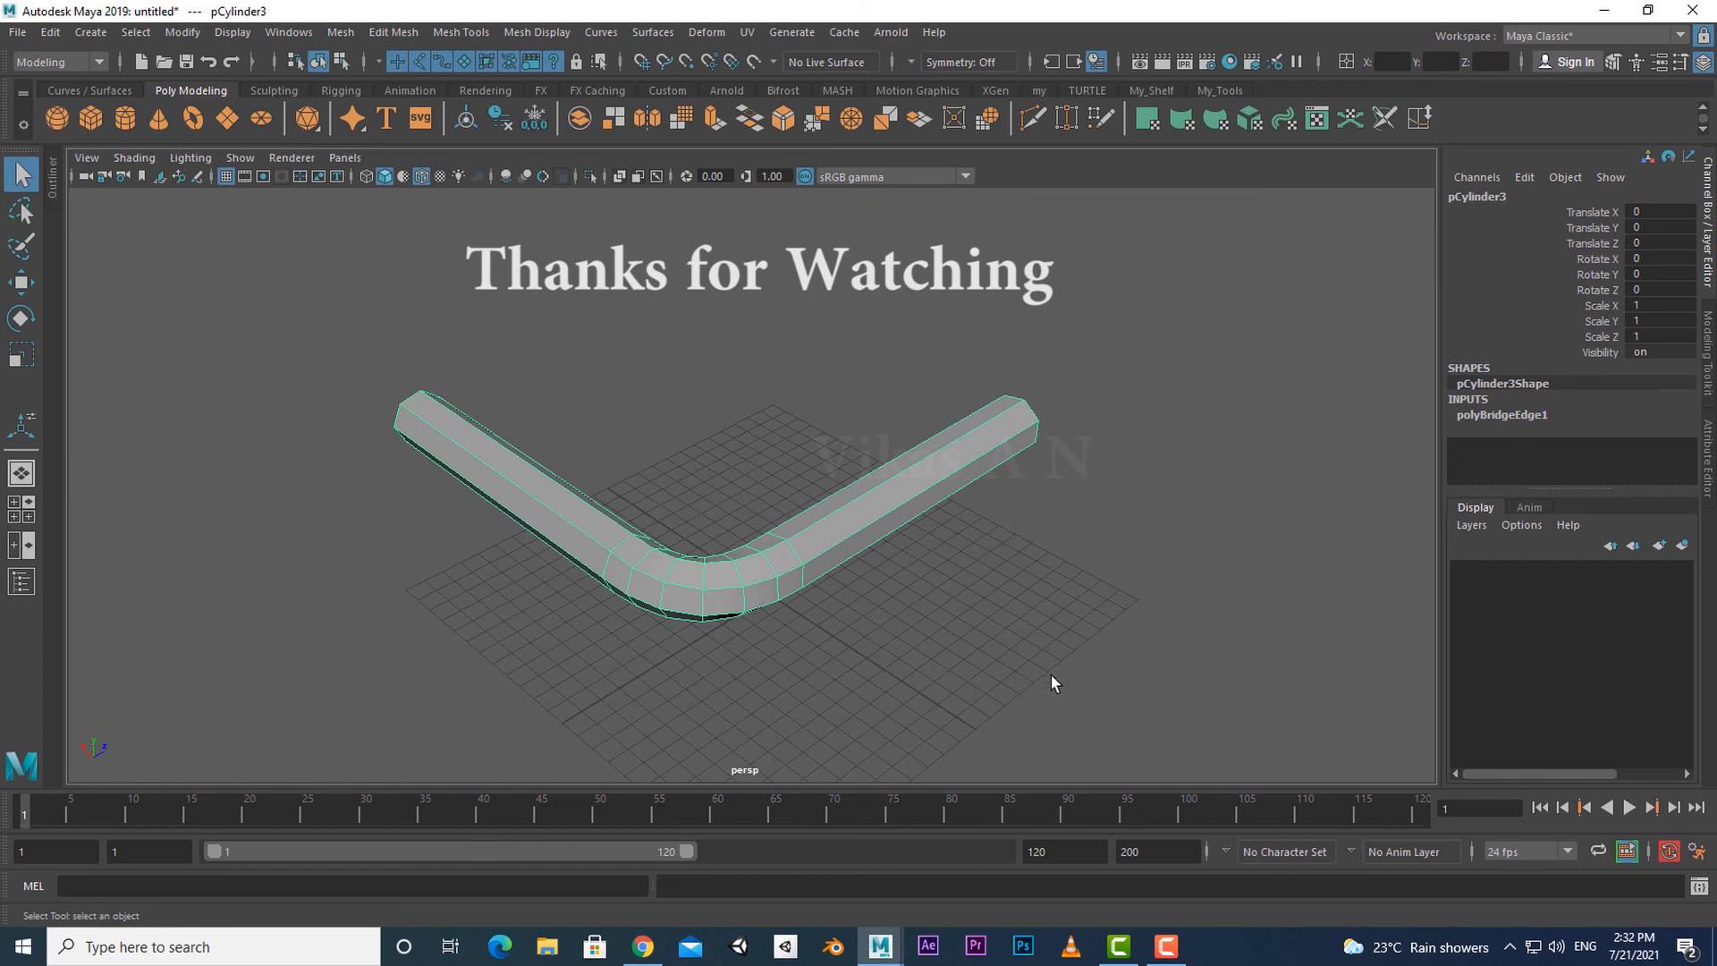
left_click(1166, 946)
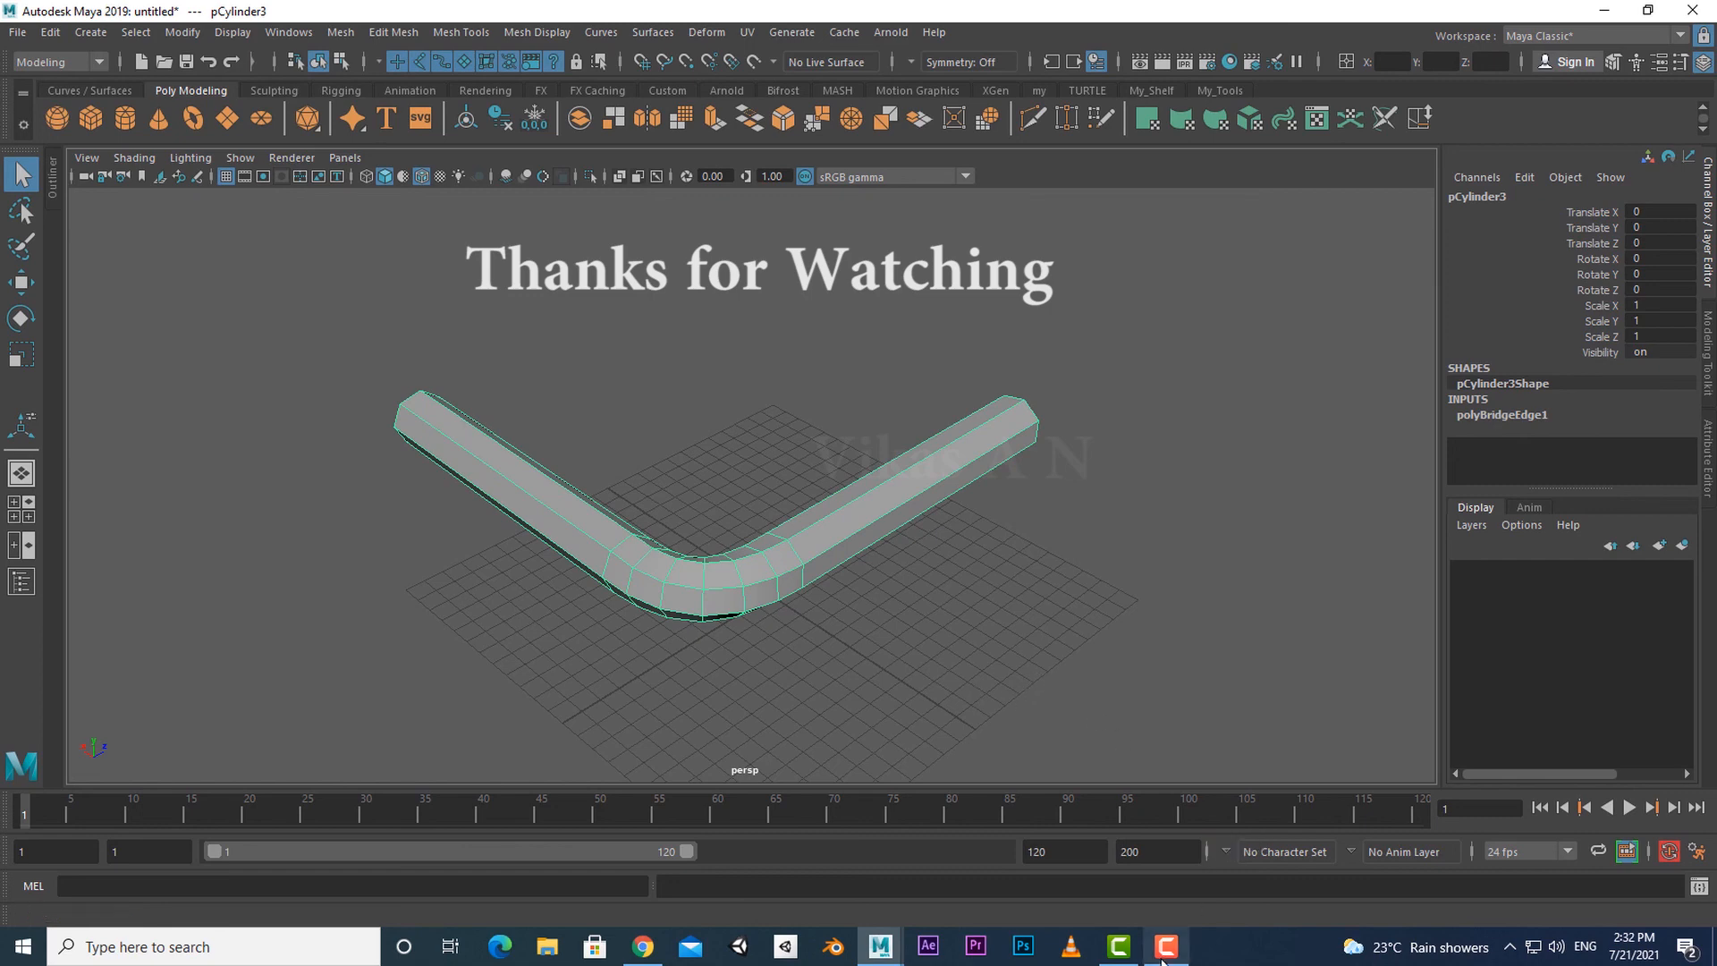